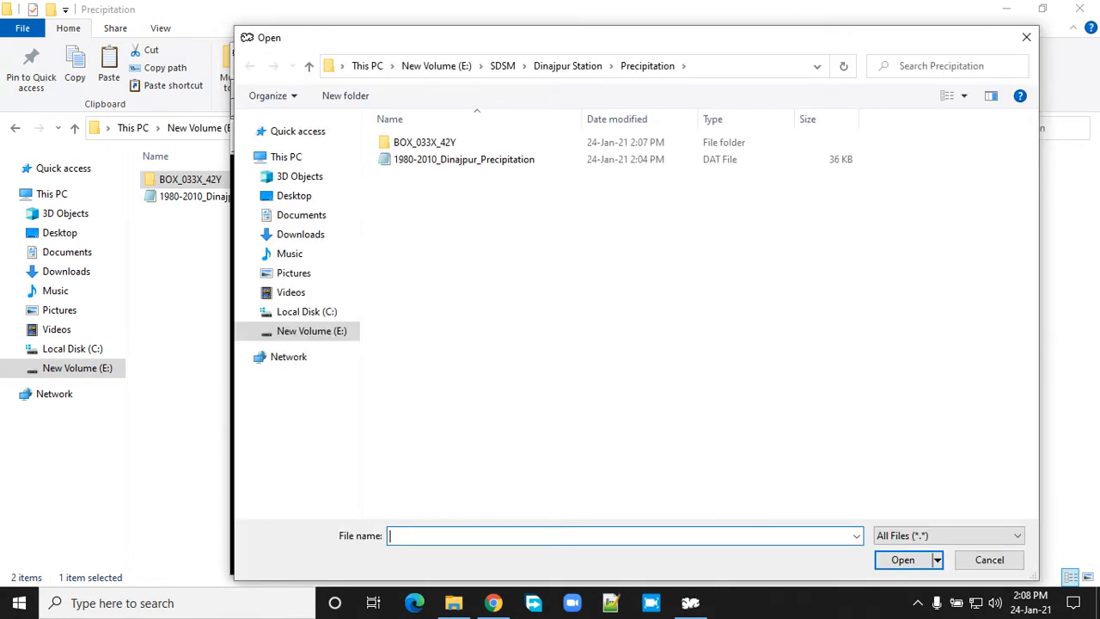
Load the 1980-2010_Dinajpur_Precipitation file into Quality Control and run the file check on it
click(464, 160)
double_click(464, 160)
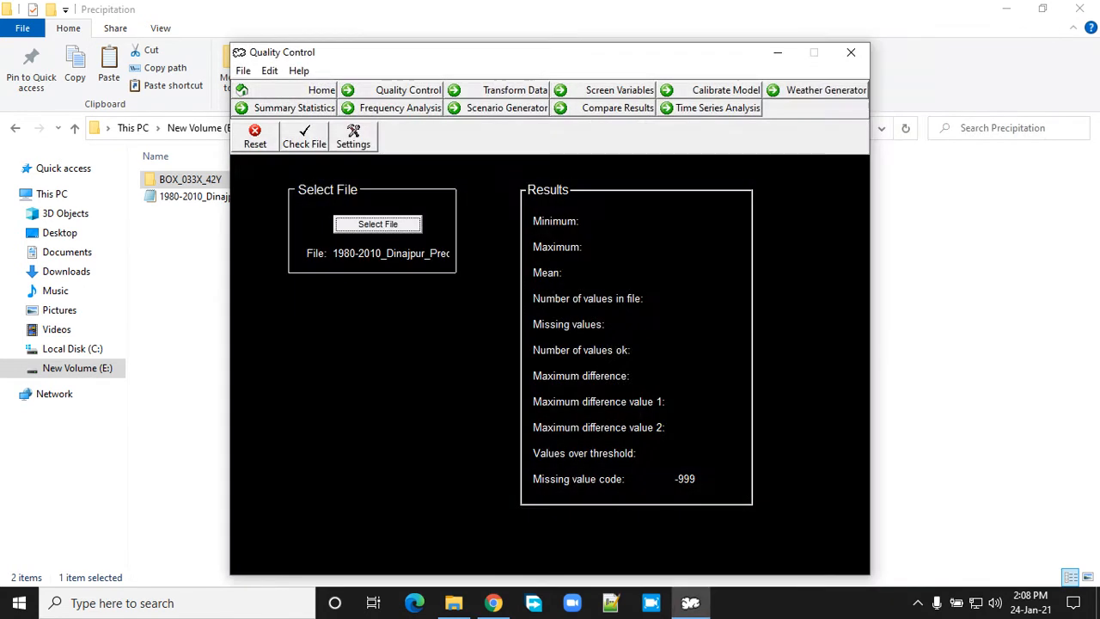
click(304, 138)
key(Return)
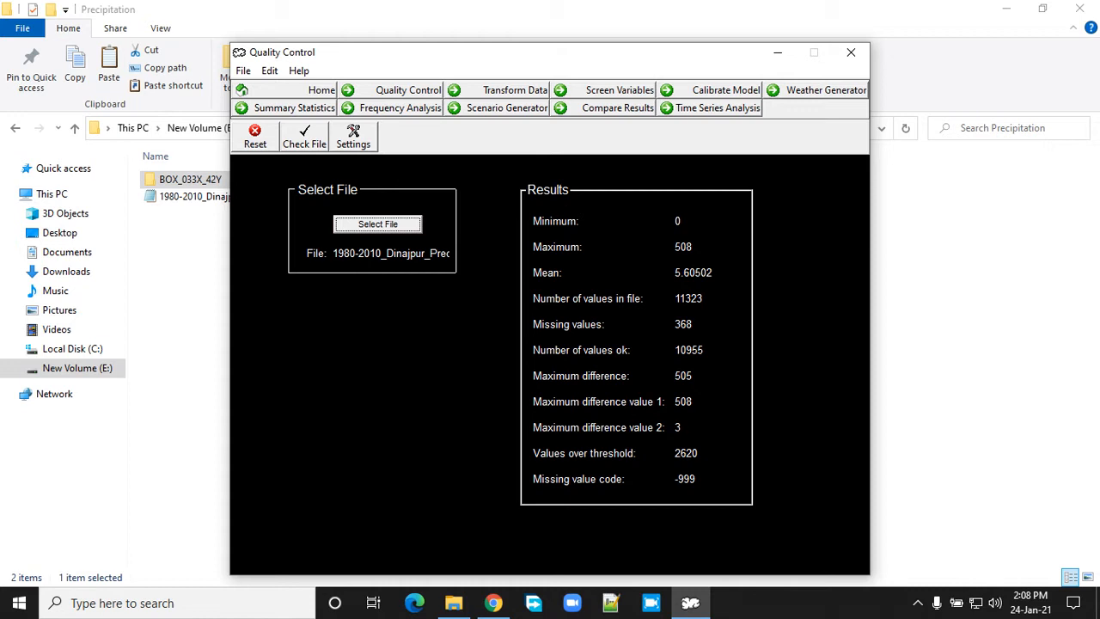
Go to Screen Variables and choose 1980-2010_Dinajpur_Precipitation as the predictand file
click(619, 90)
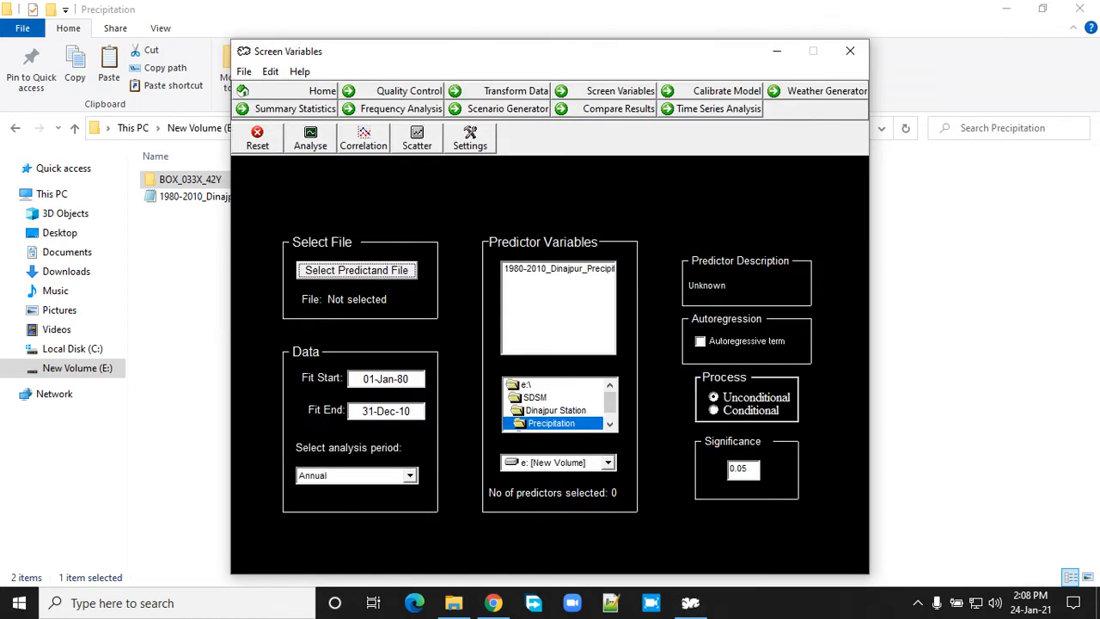
click(358, 270)
double_click(461, 160)
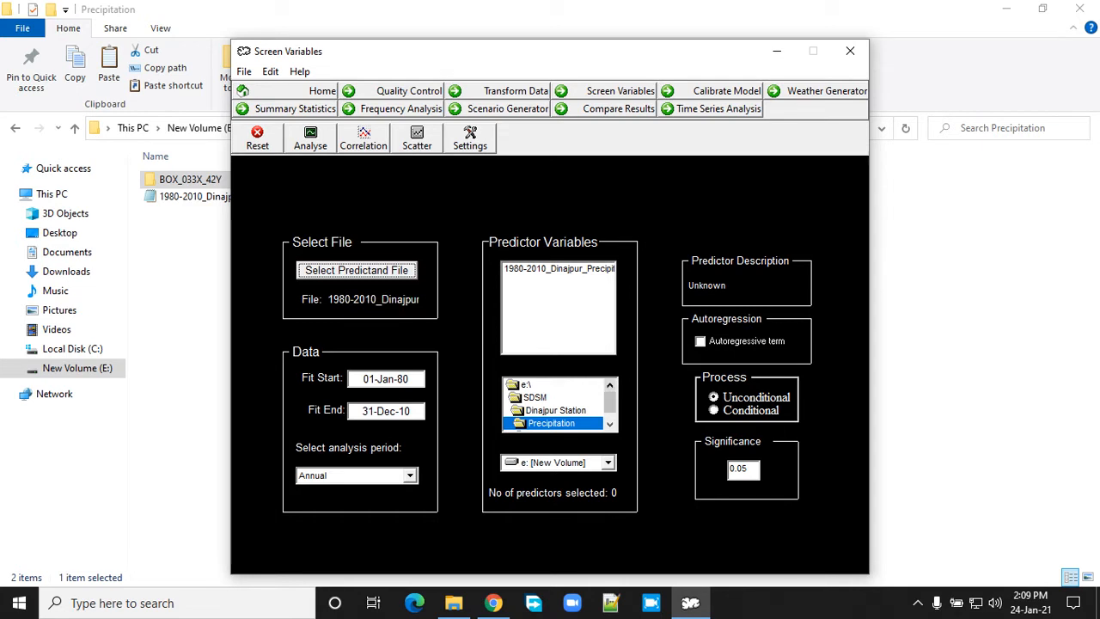
Set the predictor folder to the NCEP-NCAR subfolder inside the nested BOX_033X_42Y folders
click(610, 424)
double_click(562, 423)
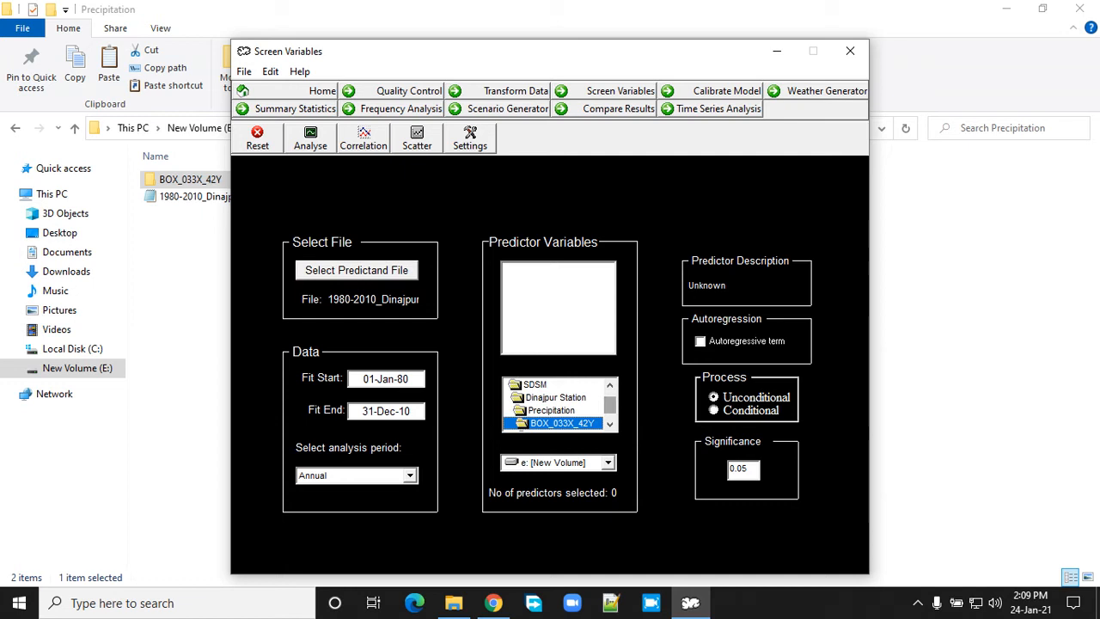
double_click(564, 423)
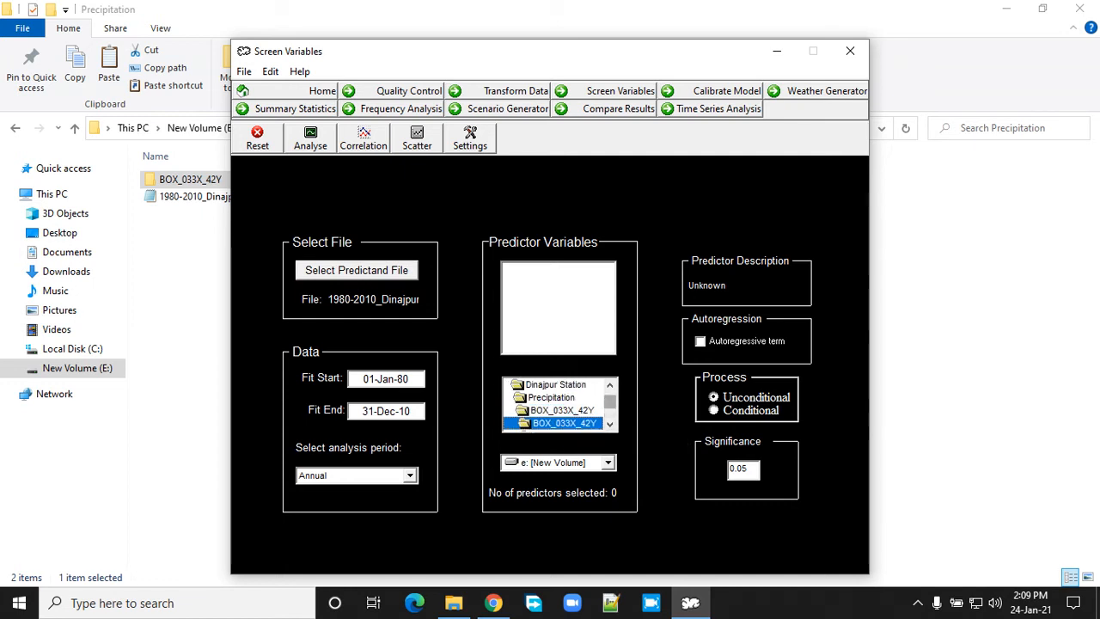
double_click(569, 423)
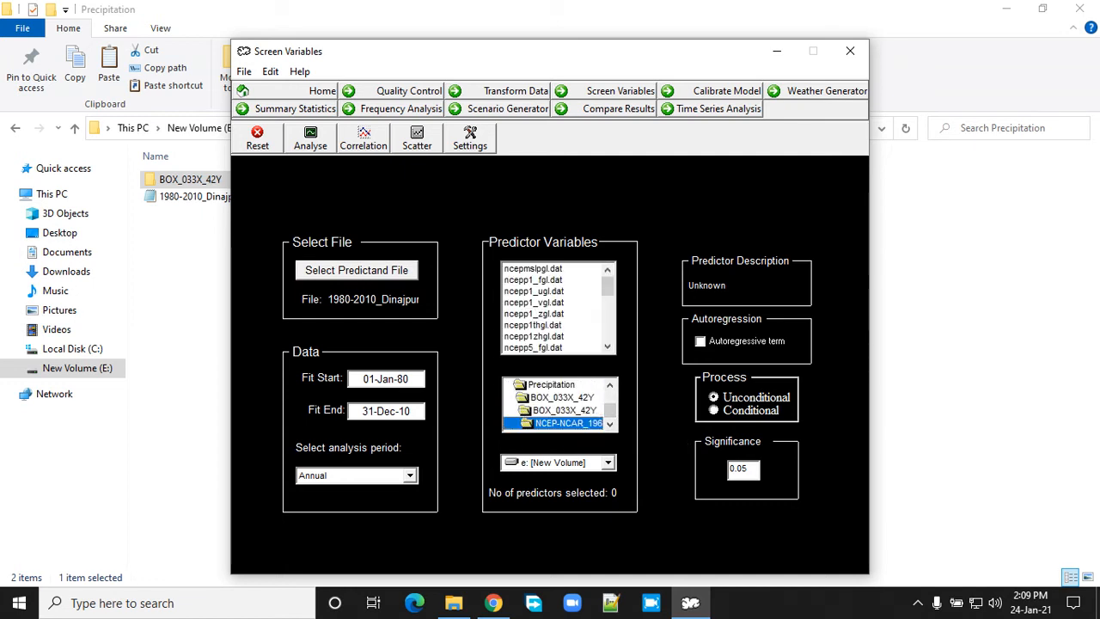
Select the first eight predictor variables, from ncepmslpgl.dat through ncepp5_fgl.dat
click(534, 269)
click(534, 280)
click(534, 291)
click(534, 302)
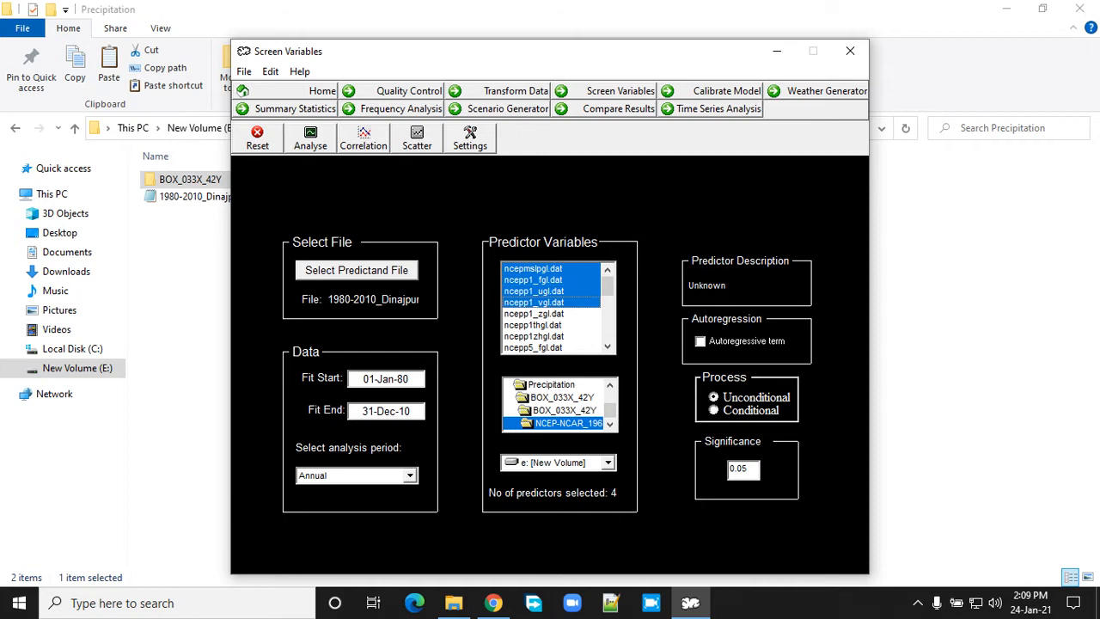
click(534, 313)
click(533, 325)
click(534, 336)
click(533, 348)
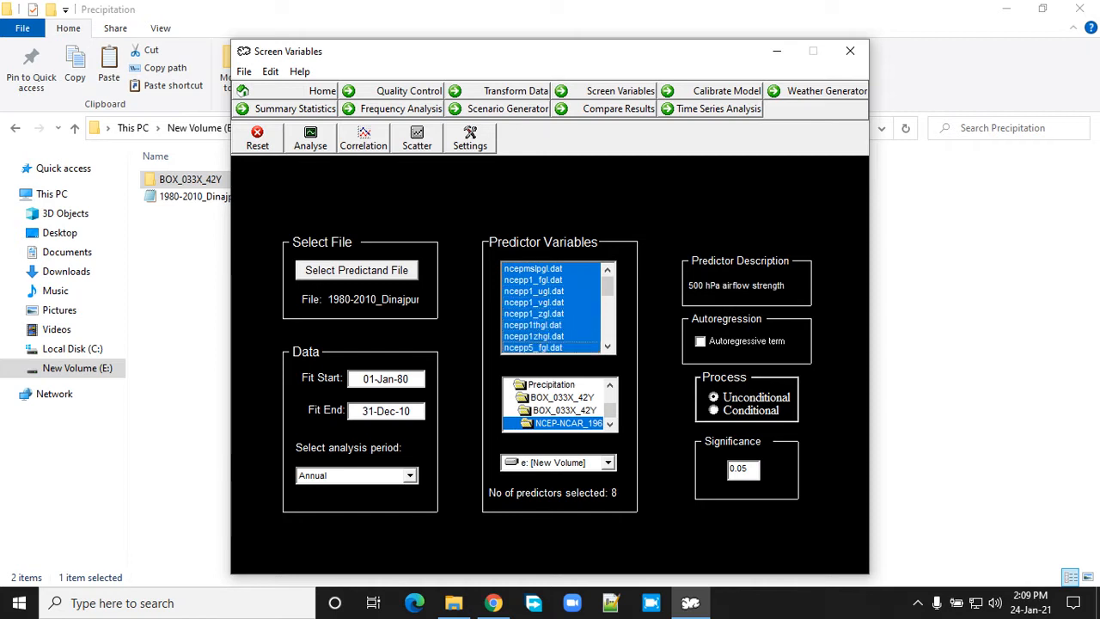
Add the predictors ncepp5_ugl.dat, ncepp5_vgl.dat, ncepp5_zgl.dat and ncepp500gl.dat to the selection
scroll(534, 348, down, 4)
click(534, 313)
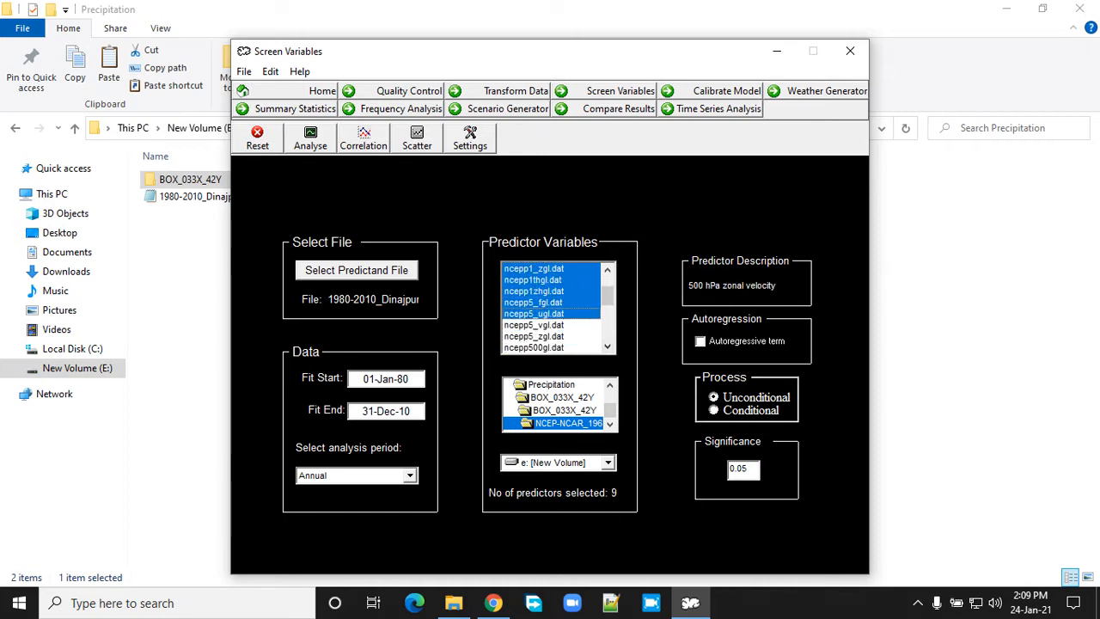
click(534, 325)
click(534, 336)
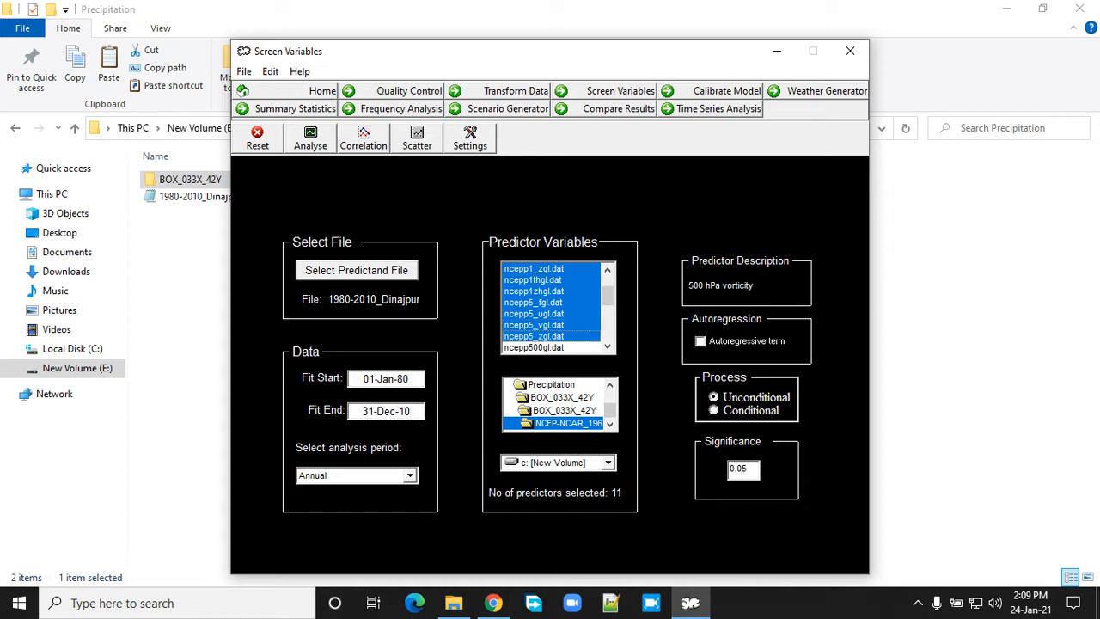
click(534, 347)
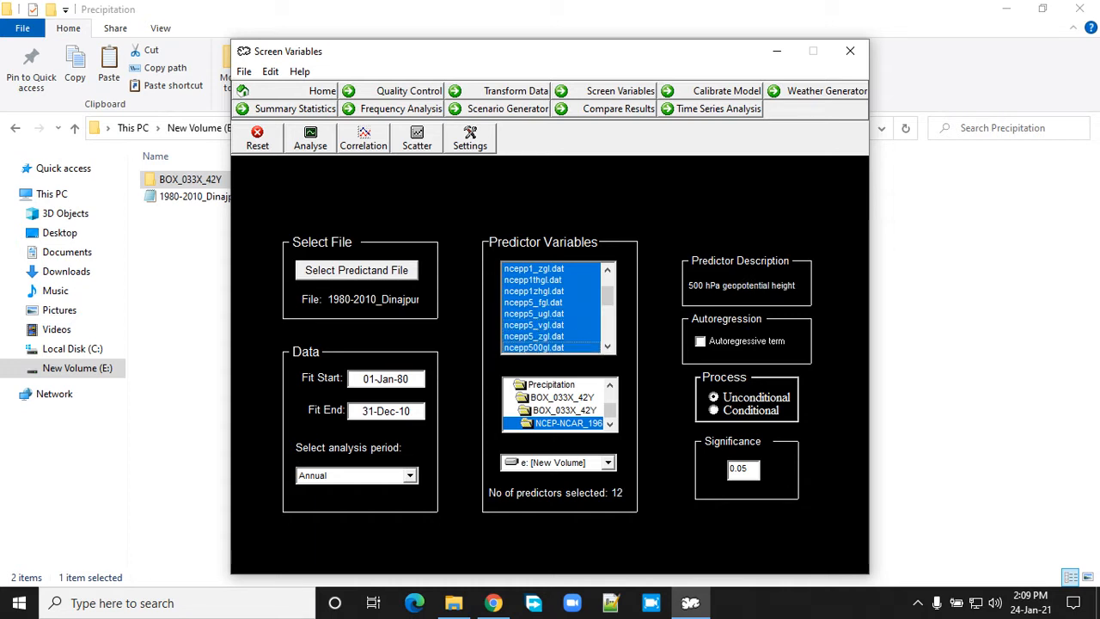
Analyse the monthly explained variance of the twelve selected predictors and generate their correlation matrix
click(310, 138)
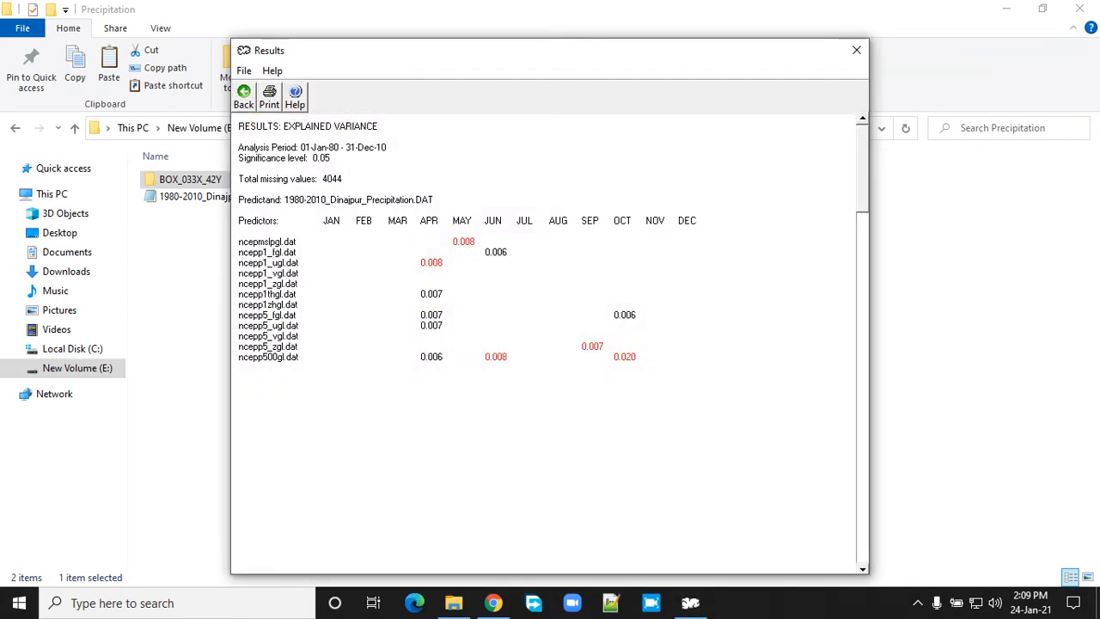
click(243, 97)
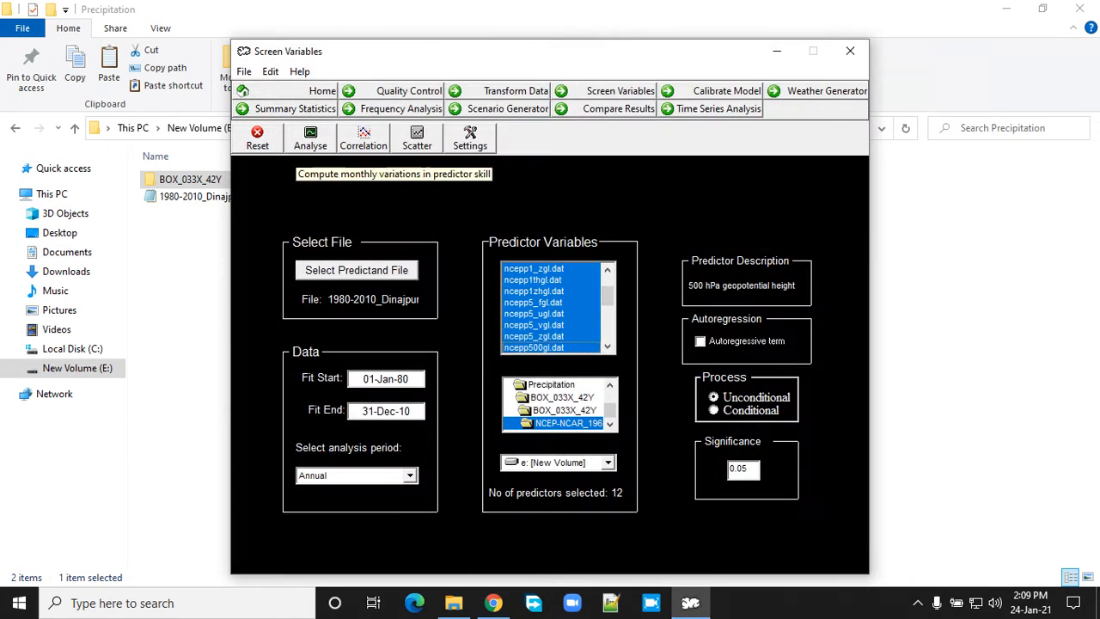
click(364, 137)
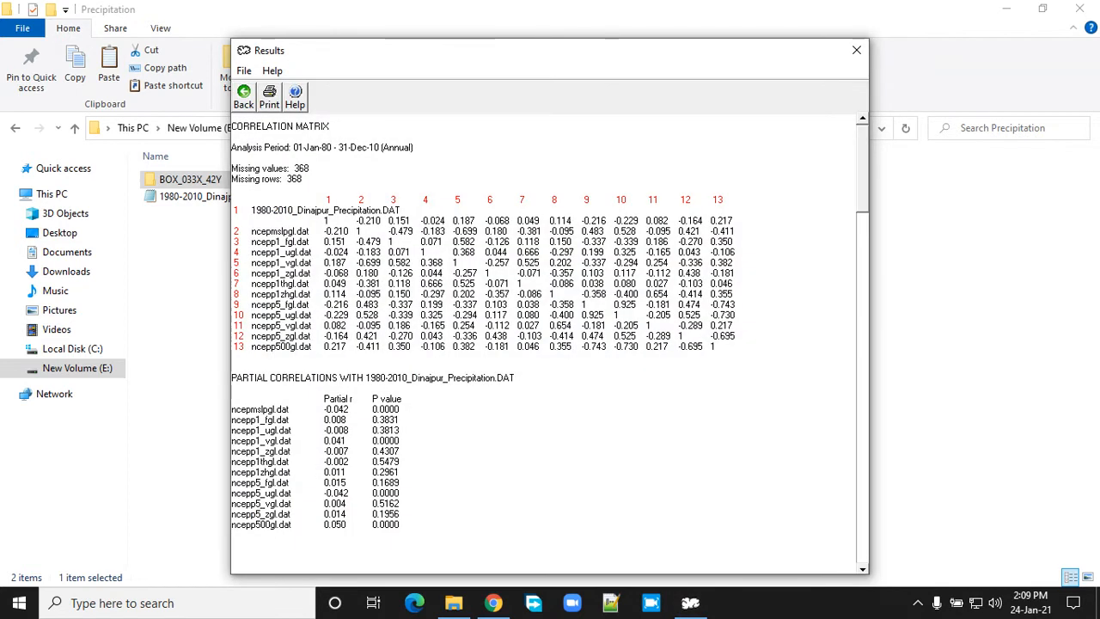
Capture a screen snip of the Results window showing the correlation matrix and partial correlations
click(1074, 603)
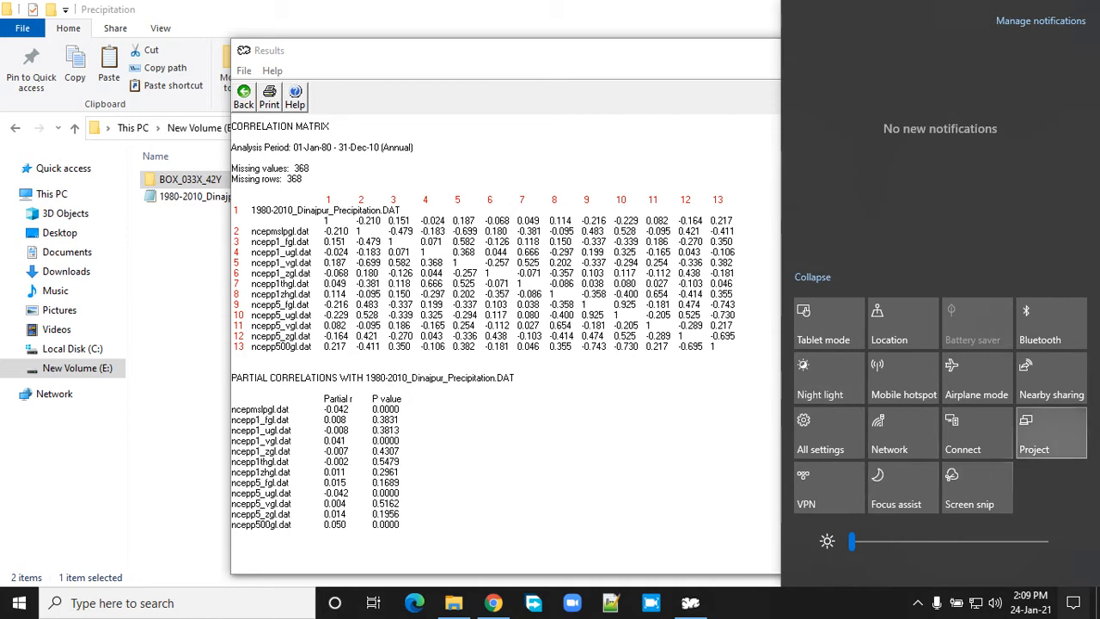
click(730, 508)
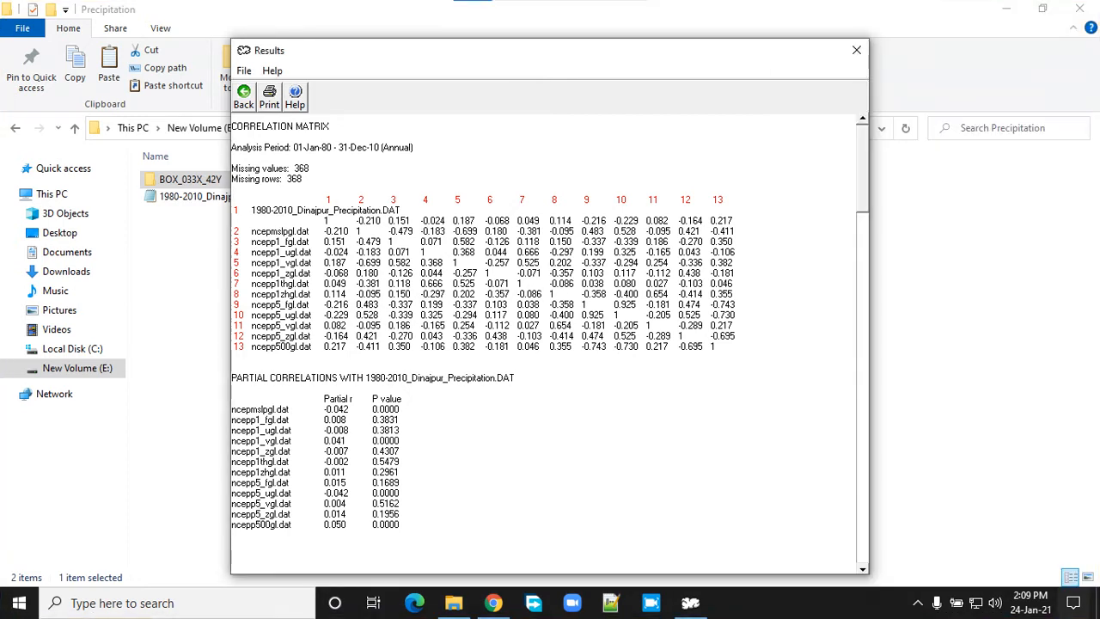
key(super+shift+s)
drag(222, 32, 867, 579)
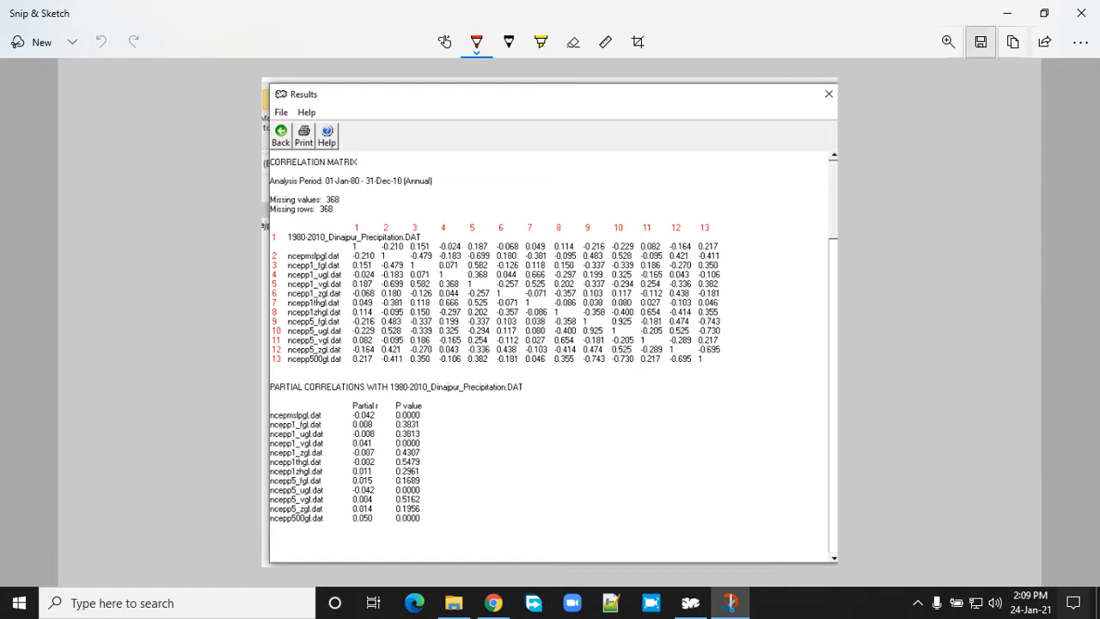
Save the snip as a JPG named 1 in E:\SDSM\Dinajpur Station\Precipitation and close the snipping window
key(ctrl+s)
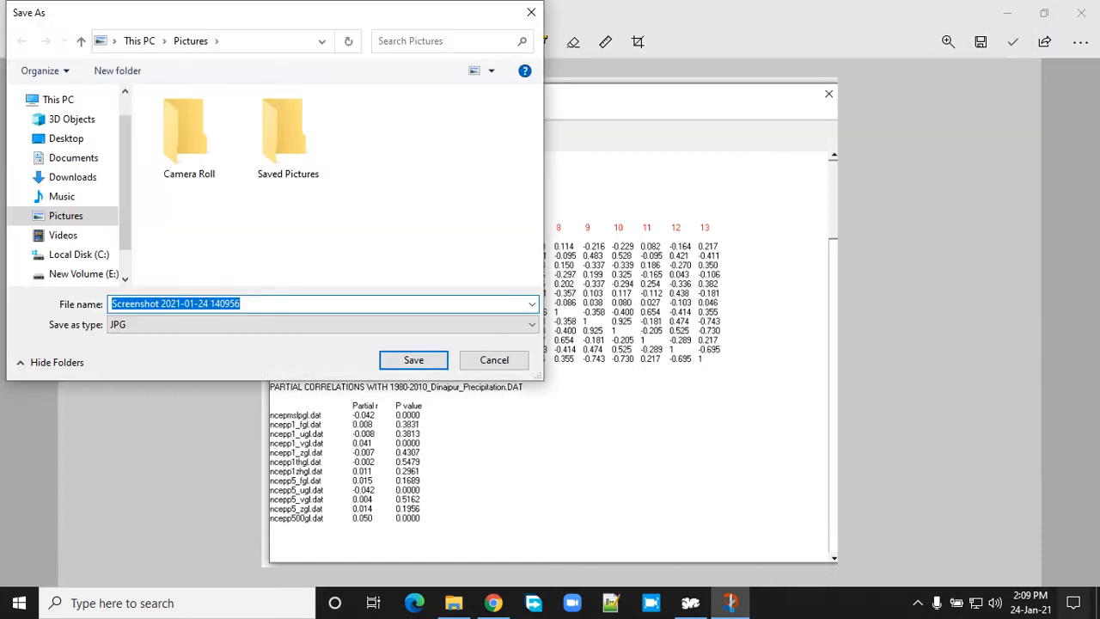
click(83, 273)
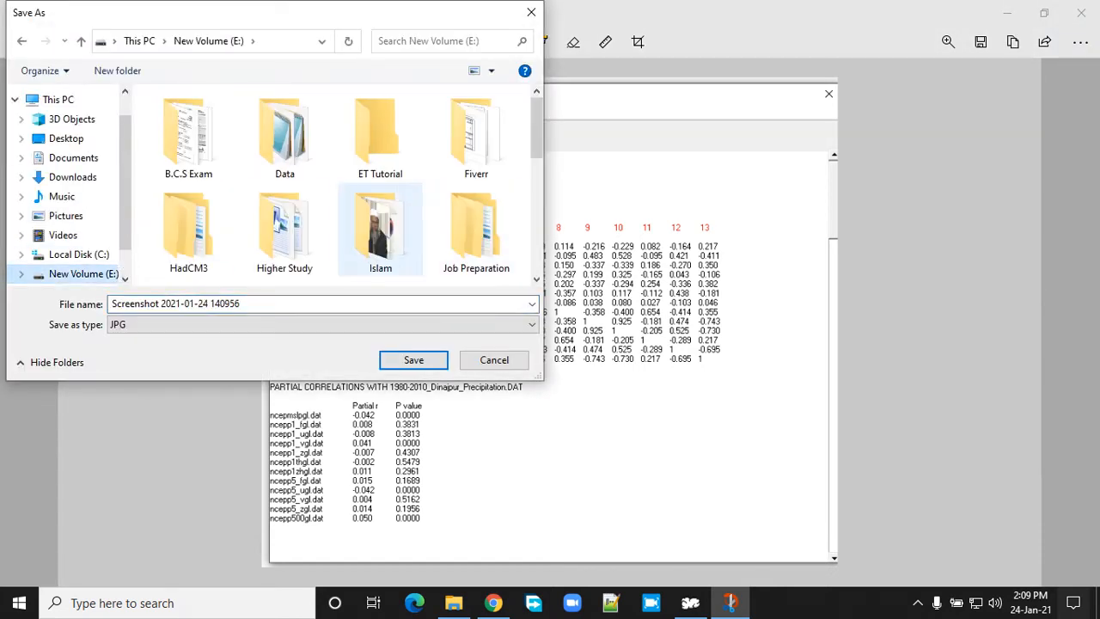
scroll(370, 142, down, 5)
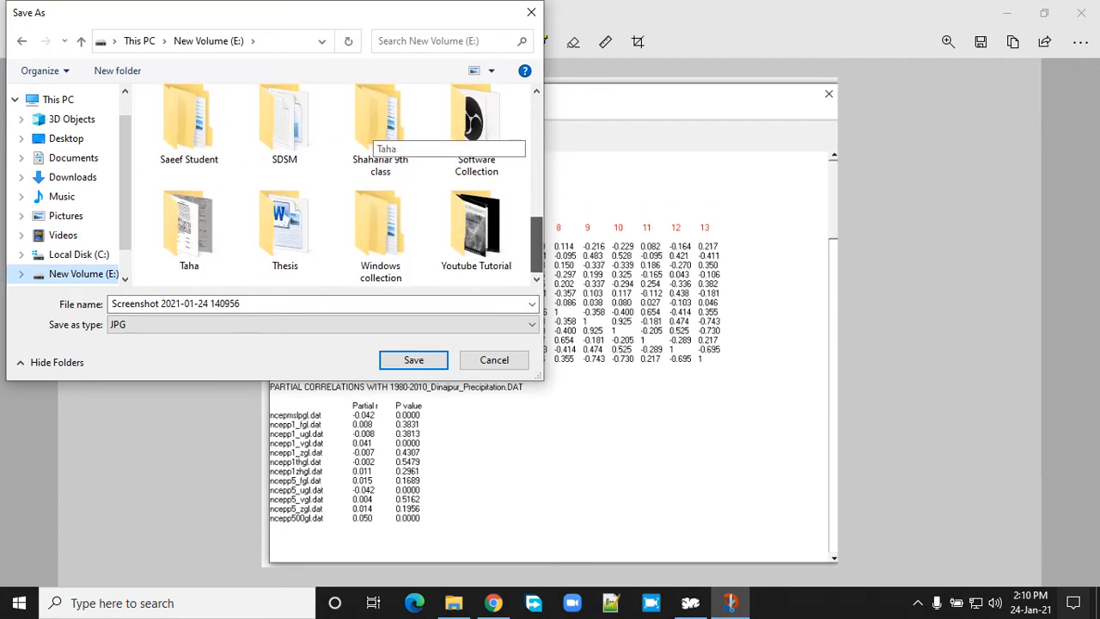
click(284, 129)
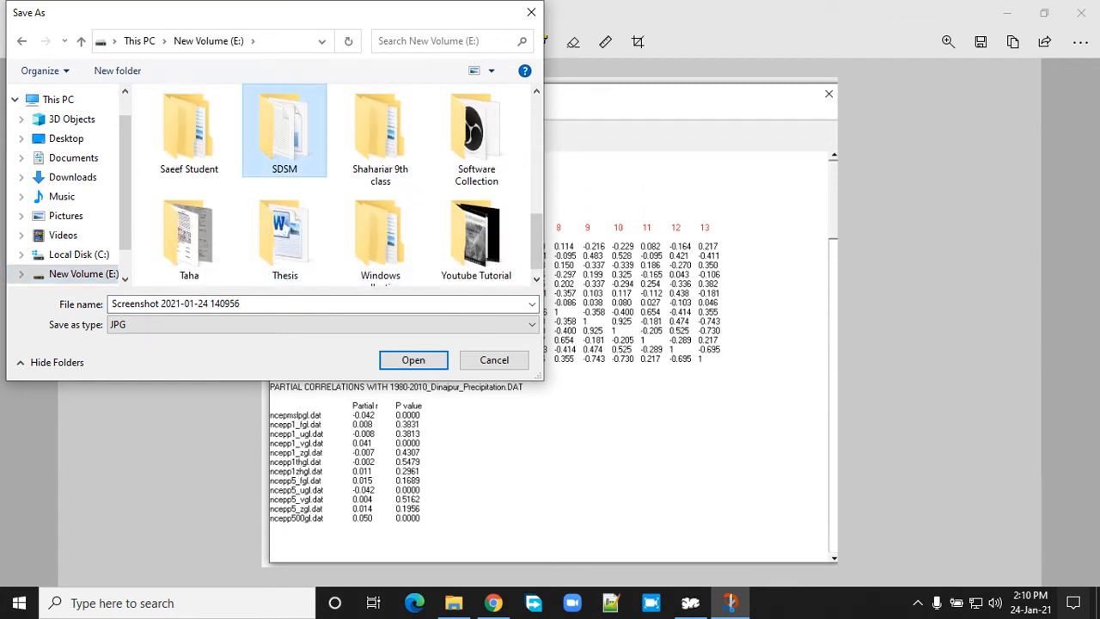
double_click(284, 129)
double_click(200, 134)
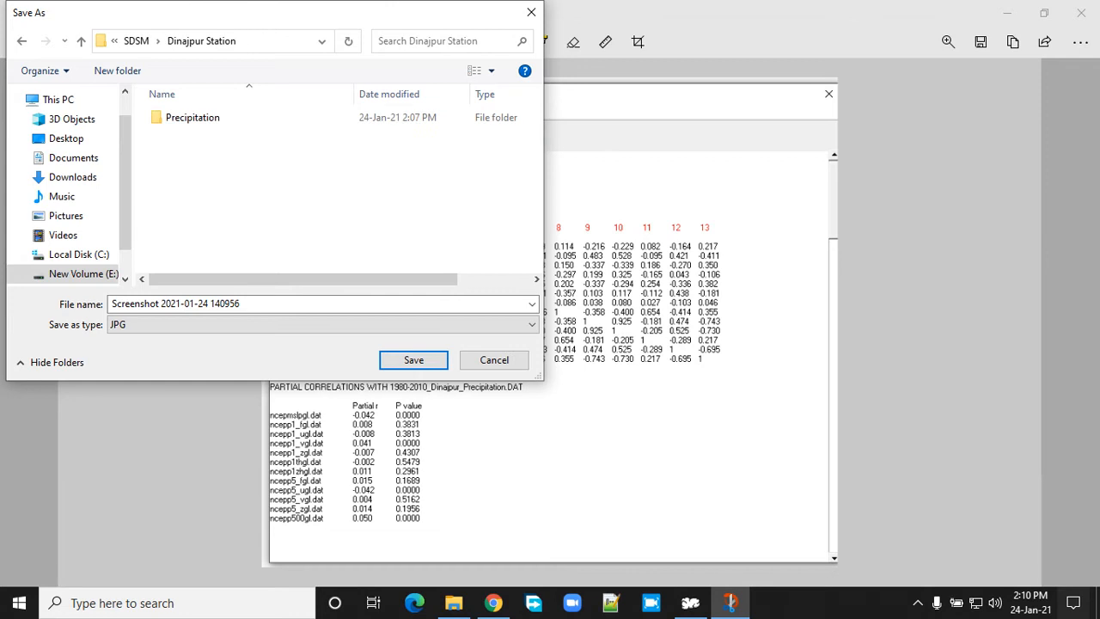
double_click(192, 117)
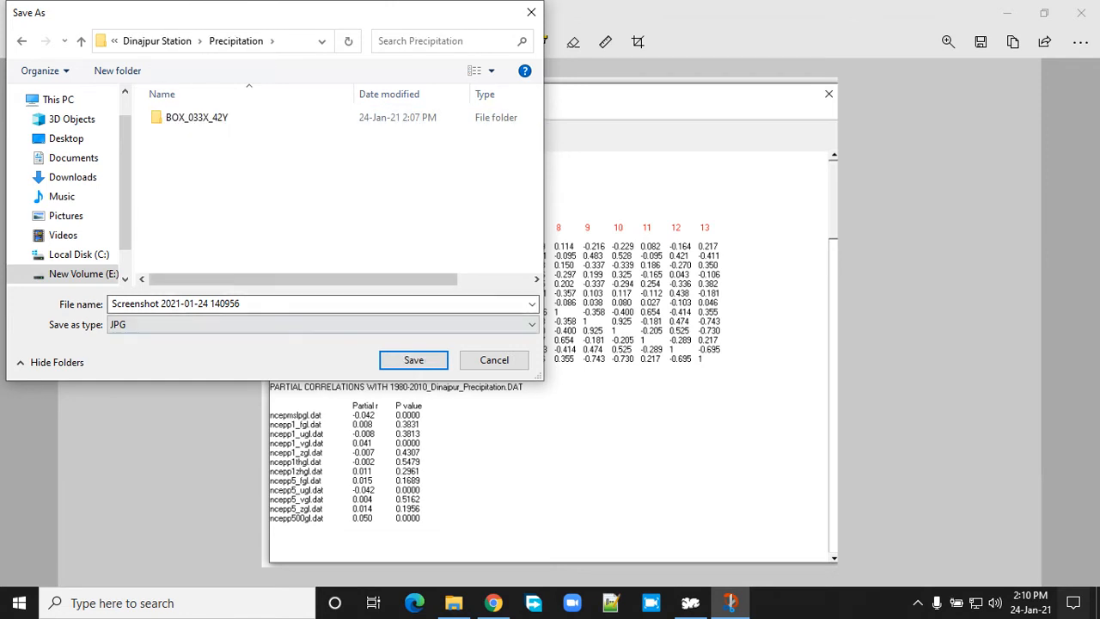
text(1)
key(Return)
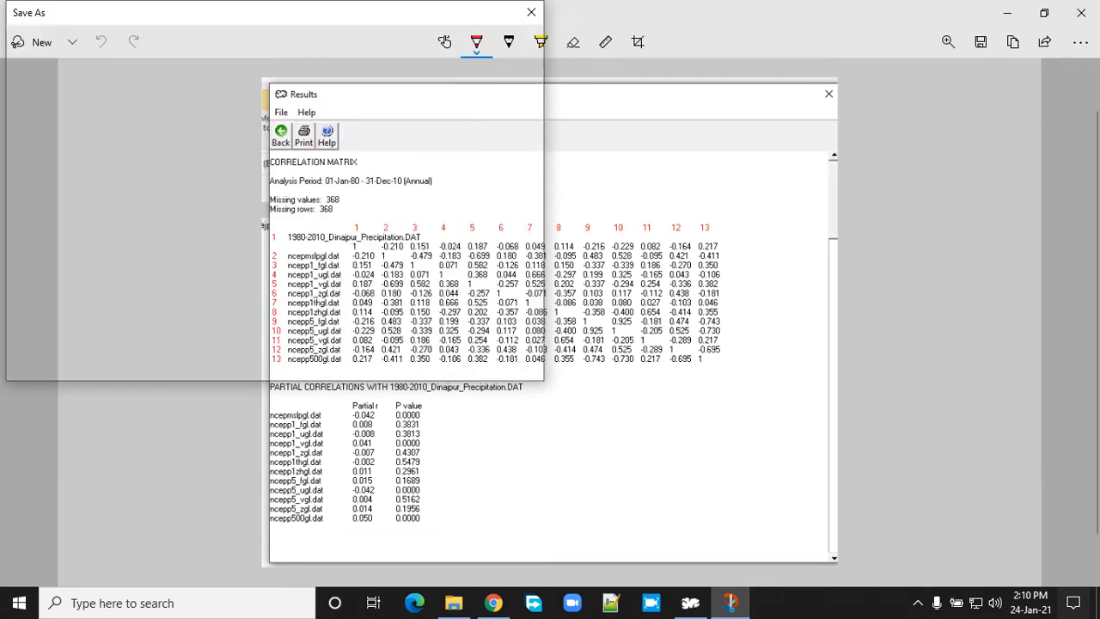
click(1081, 13)
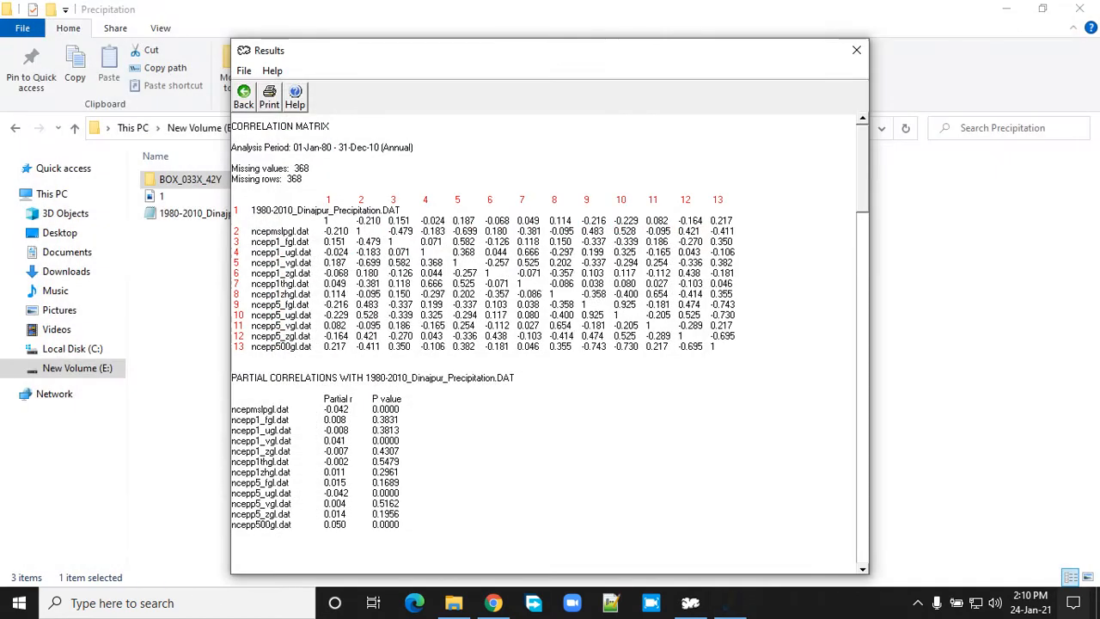
Return to Screen Variables, select ncepp5thgl.dat and deselect the predictors from ncepp500gl.dat back up to ncepp1thgl.dat
click(244, 96)
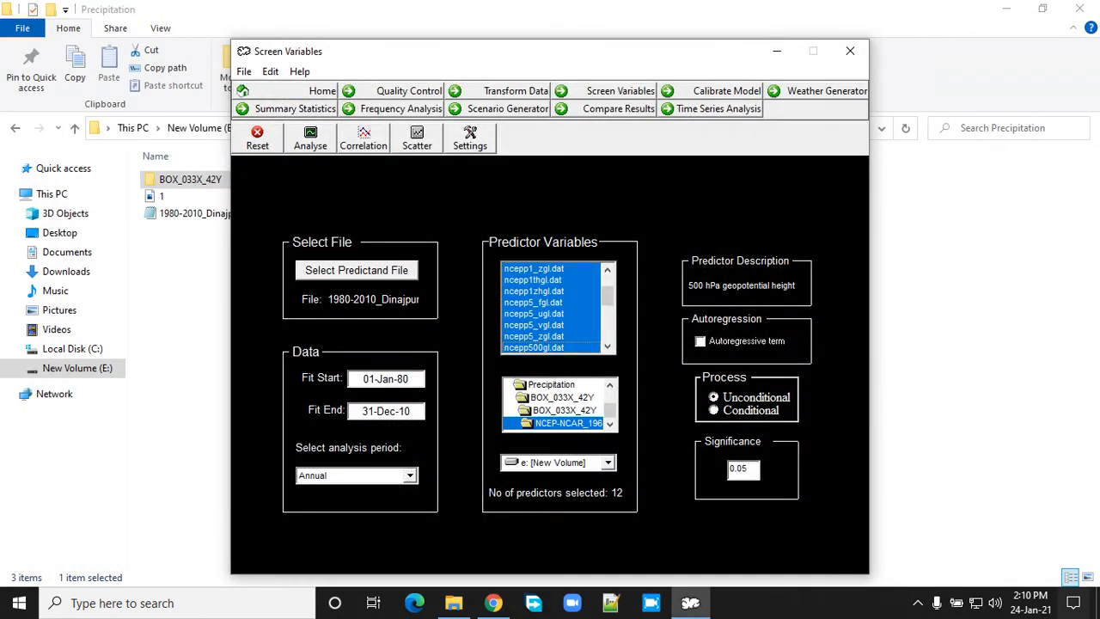
click(607, 346)
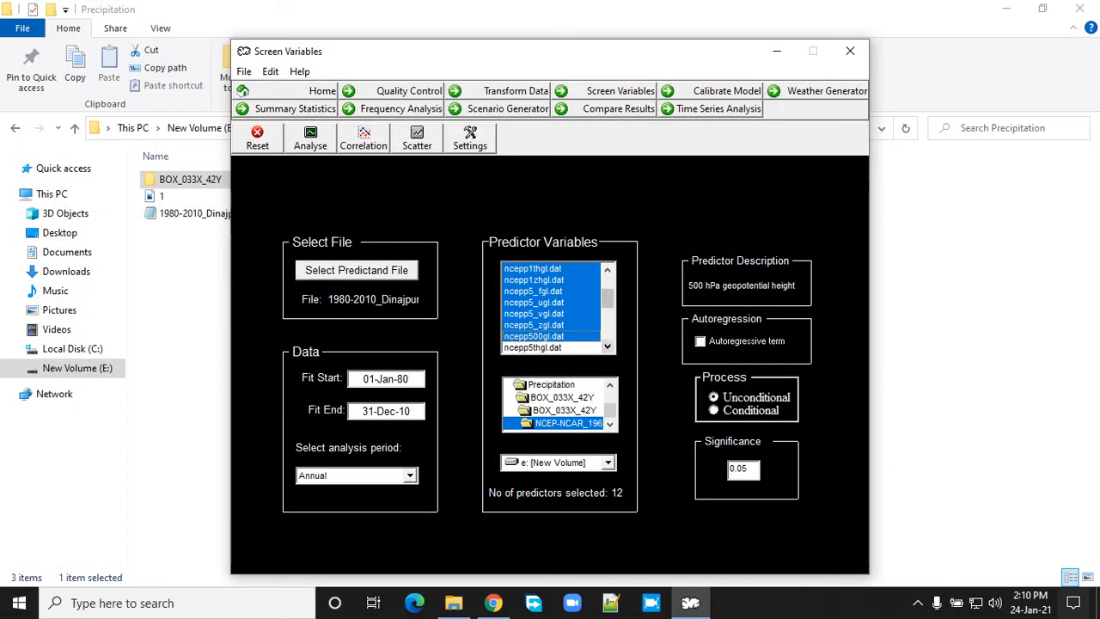
click(535, 336)
click(545, 348)
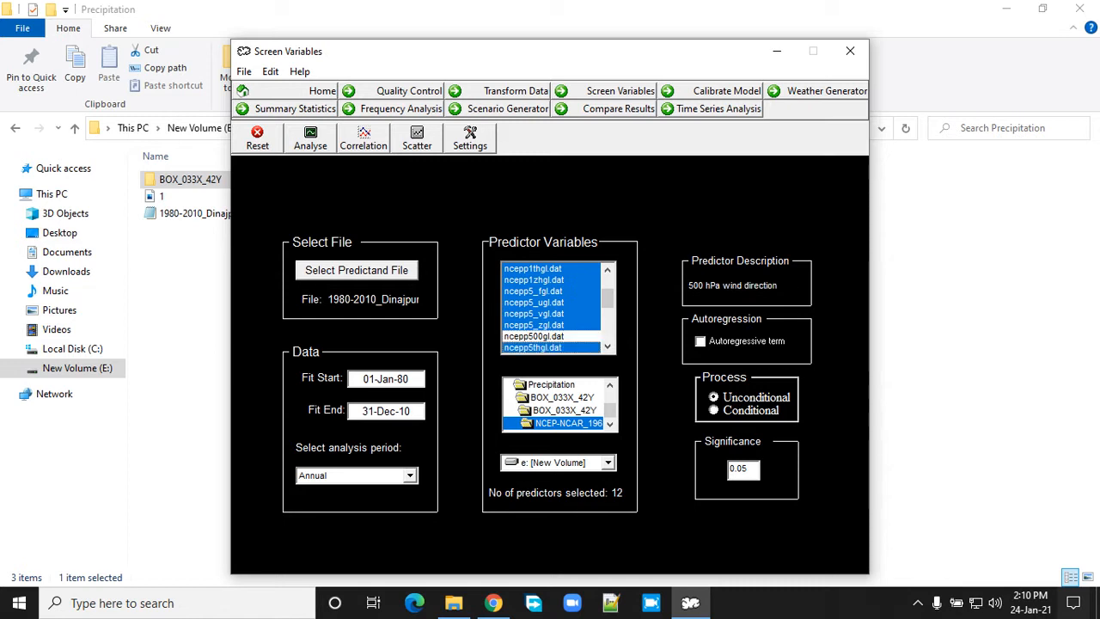
click(545, 325)
click(545, 314)
click(545, 302)
click(545, 290)
click(545, 280)
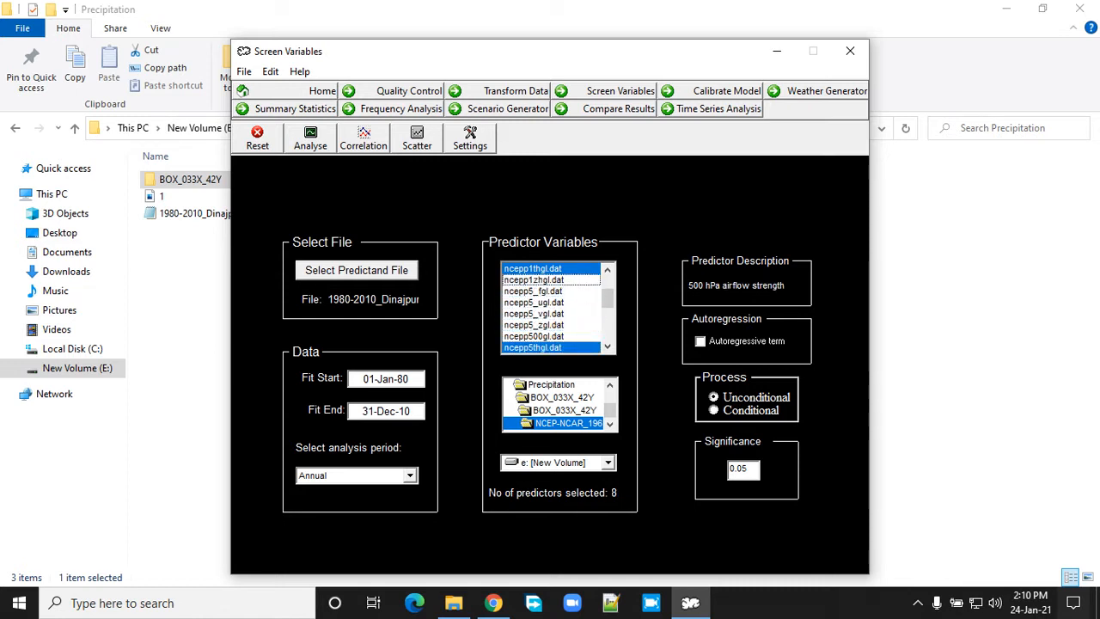
click(545, 268)
Deselect the first five predictors, from ncepp1_zgl.dat back up to ncepmslpgl.dat
scroll(545, 308, up, 2)
click(545, 314)
click(545, 301)
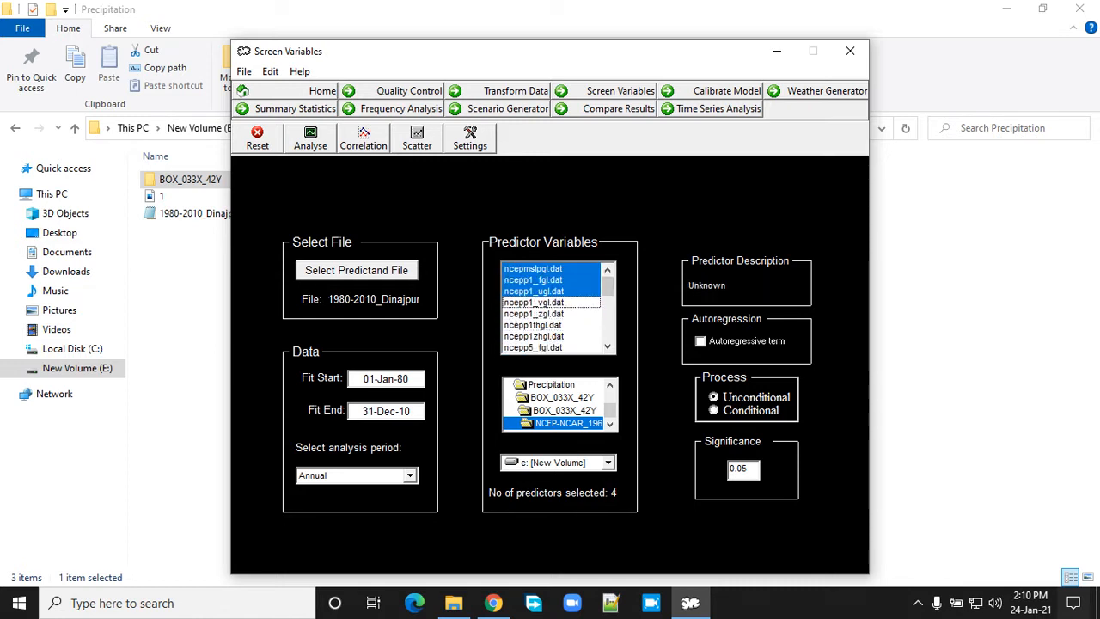
click(545, 290)
click(545, 280)
click(545, 269)
Add the predictors ncepp5zhgl.dat, ncepp8_fgl.dat, ncepp8_ugl.dat, ncepp8_vgl.dat and ncepp8_zgl.dat to the selection
scroll(557, 308, down, 3)
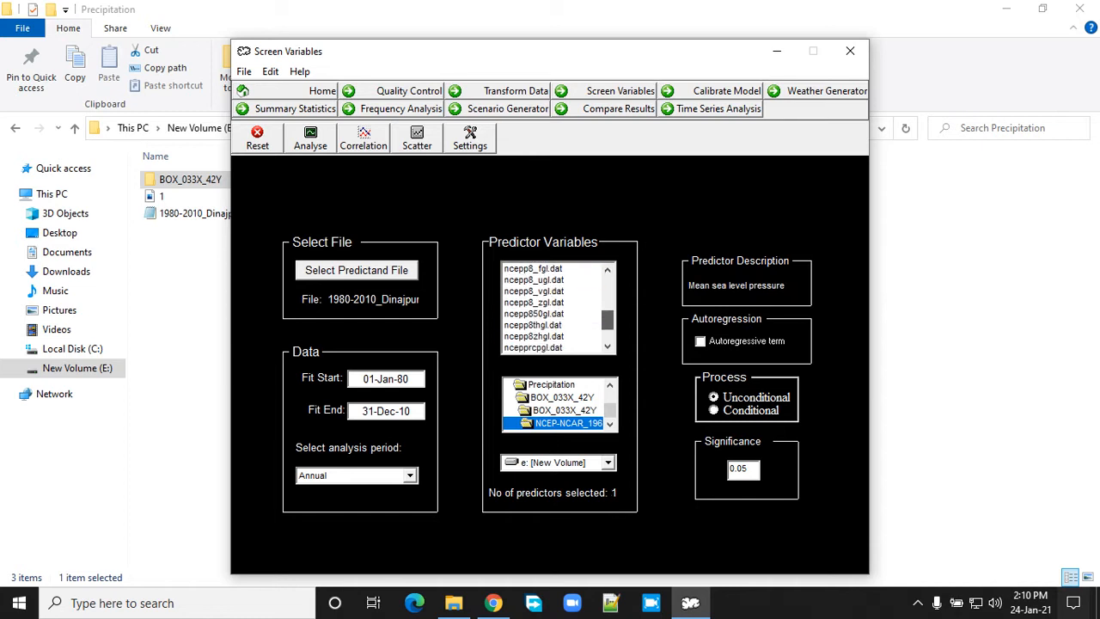
click(545, 313)
click(545, 325)
click(545, 336)
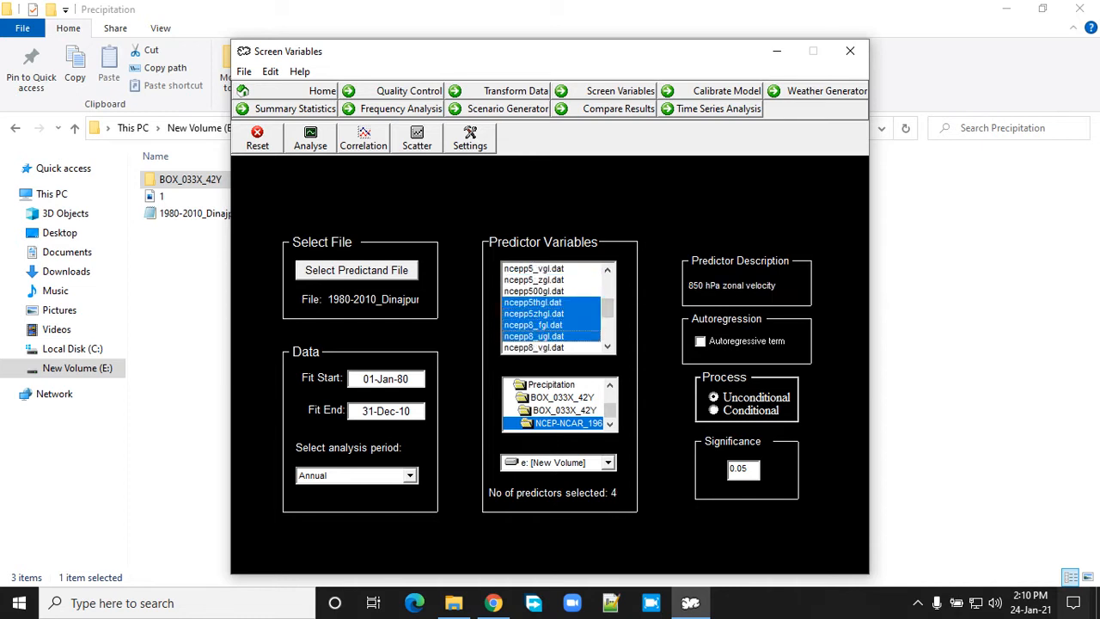
click(545, 348)
drag(608, 308, 608, 320)
click(545, 302)
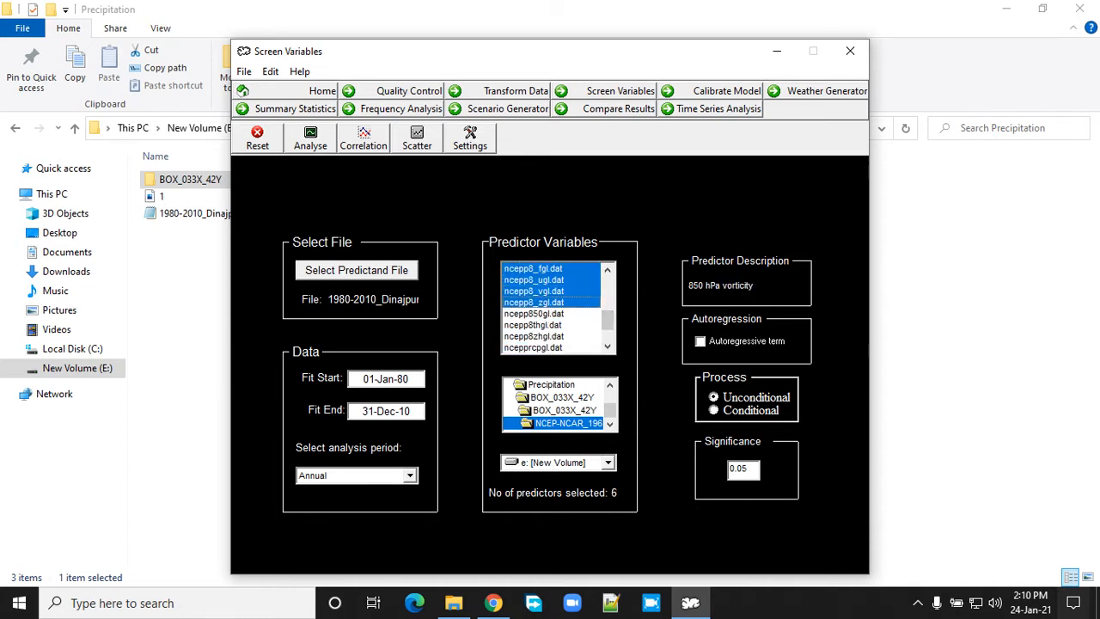
Add the predictors ncepp850gl.dat, ncepp8thgl.dat, ncepp8zhgl.dat and ncepprcpgl.dat to the selection
click(545, 314)
click(545, 325)
click(545, 336)
click(545, 348)
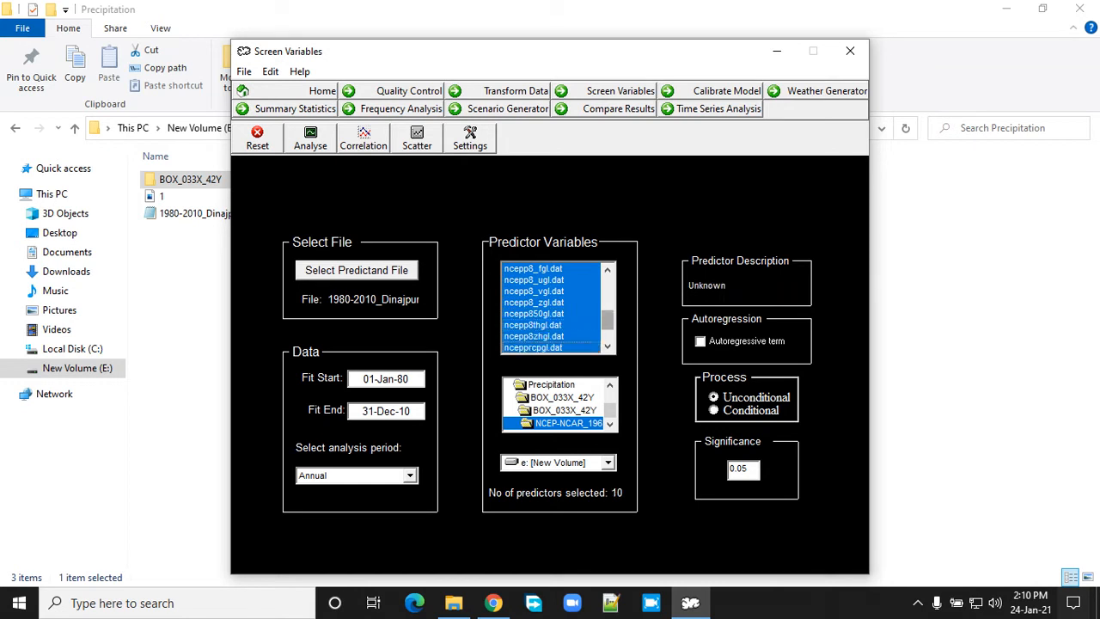
Add the predictors nceps500gl.dat and nceps850gl.dat to the selection
drag(608, 320, 608, 331)
click(545, 314)
click(545, 325)
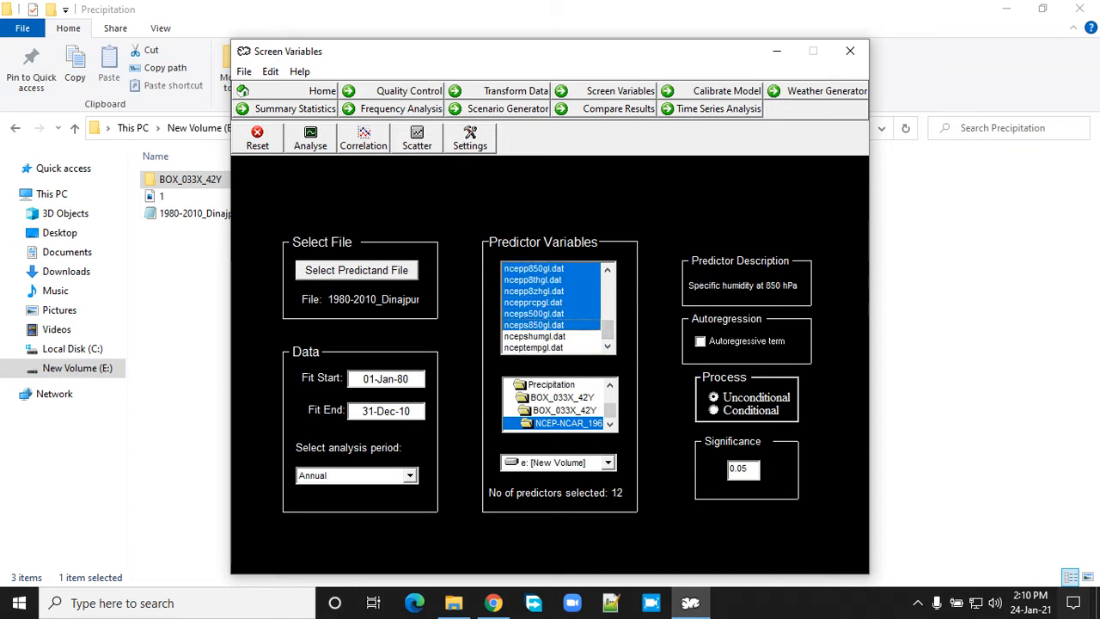
Run the explained variance analysis and generate the correlation matrix for the predictors ncepp5thgl.dat through nceps850gl.dat
click(310, 137)
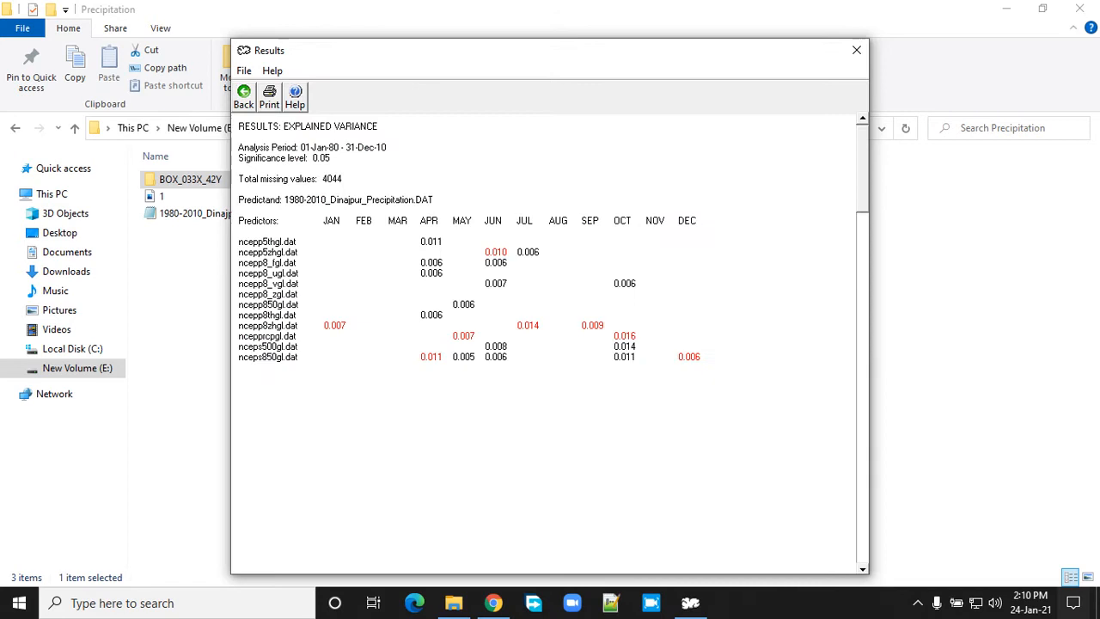
click(244, 97)
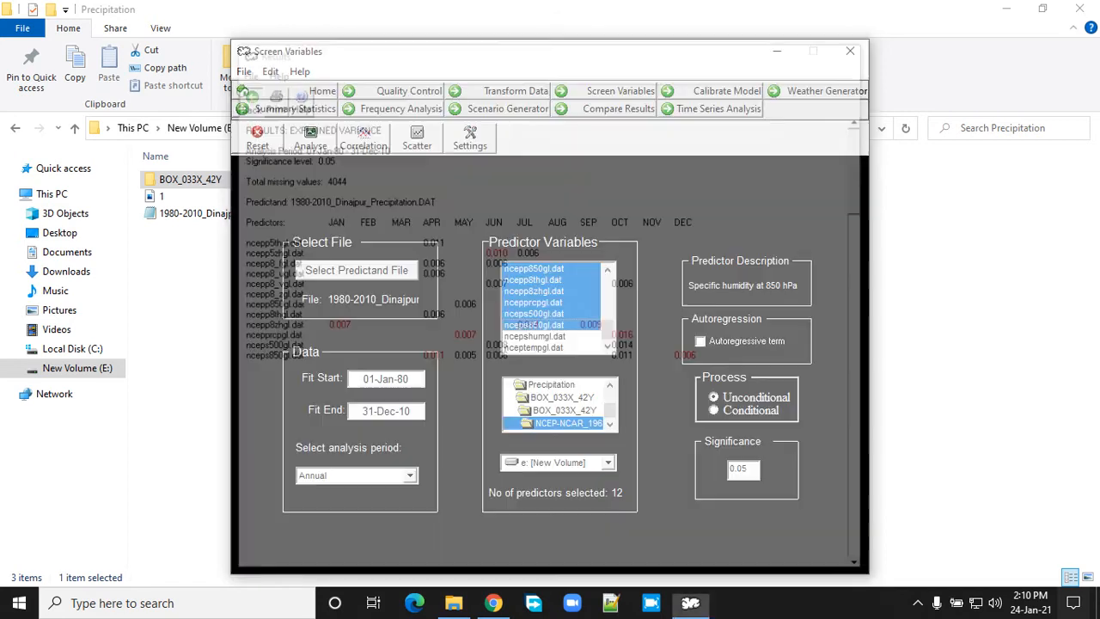
click(363, 139)
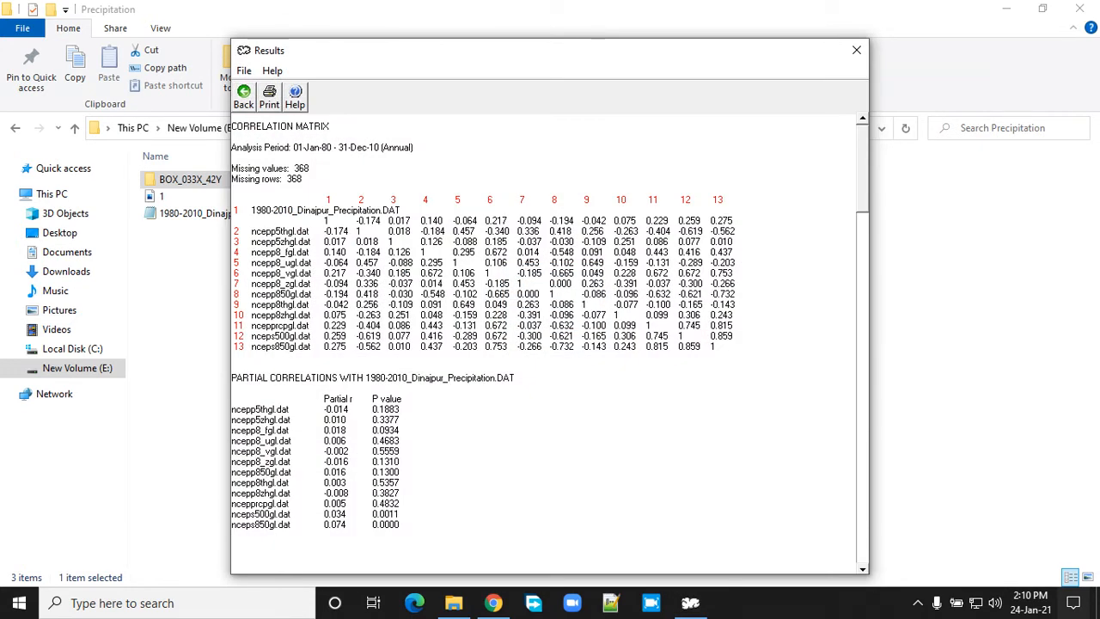
Capture the correlation results window as a screen snip and save it as JPG file 2 in the Precipitation folder
click(1074, 602)
click(979, 487)
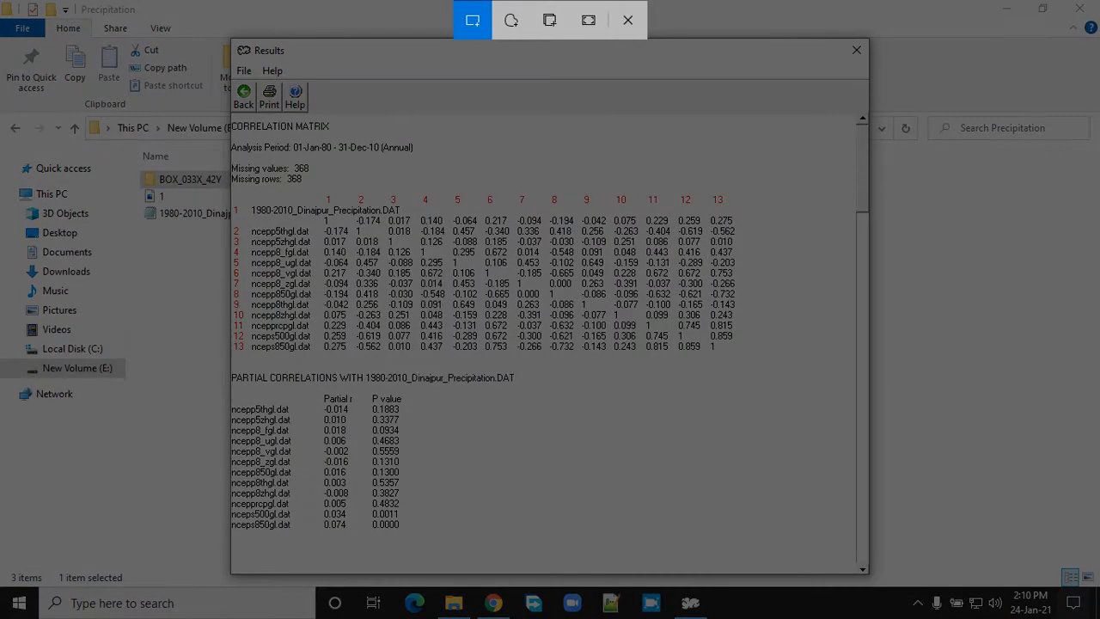
drag(221, 32, 882, 580)
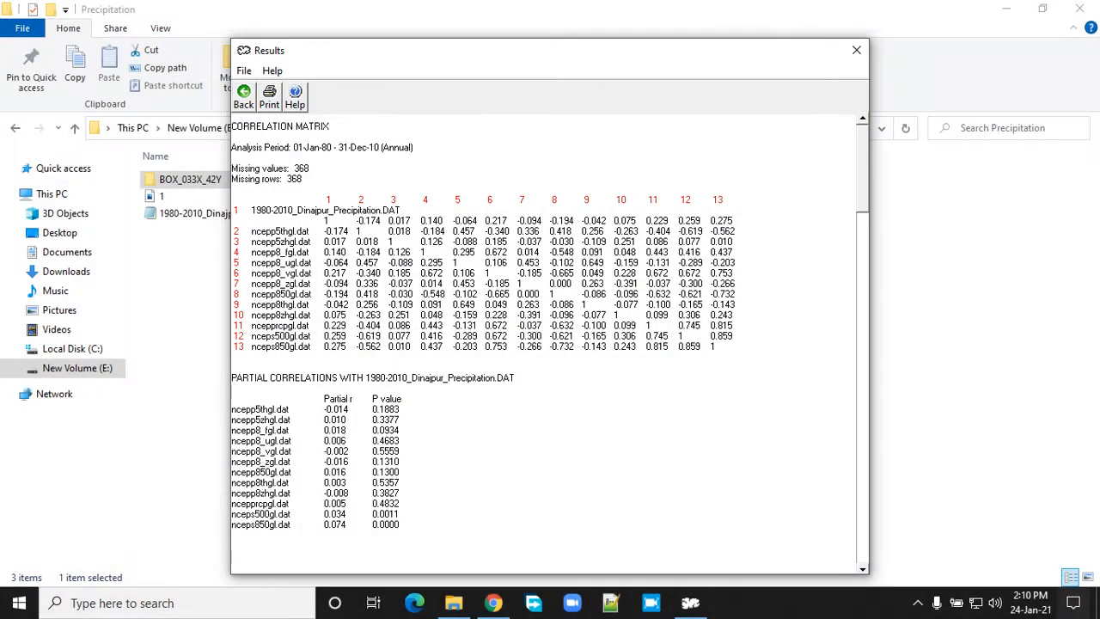
click(954, 404)
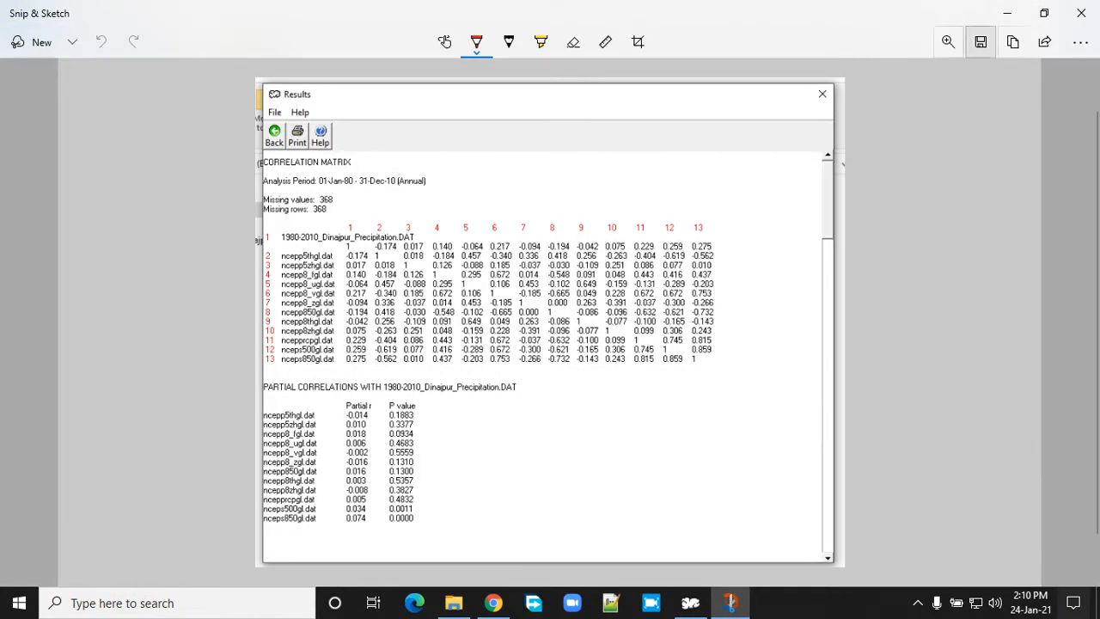
click(981, 42)
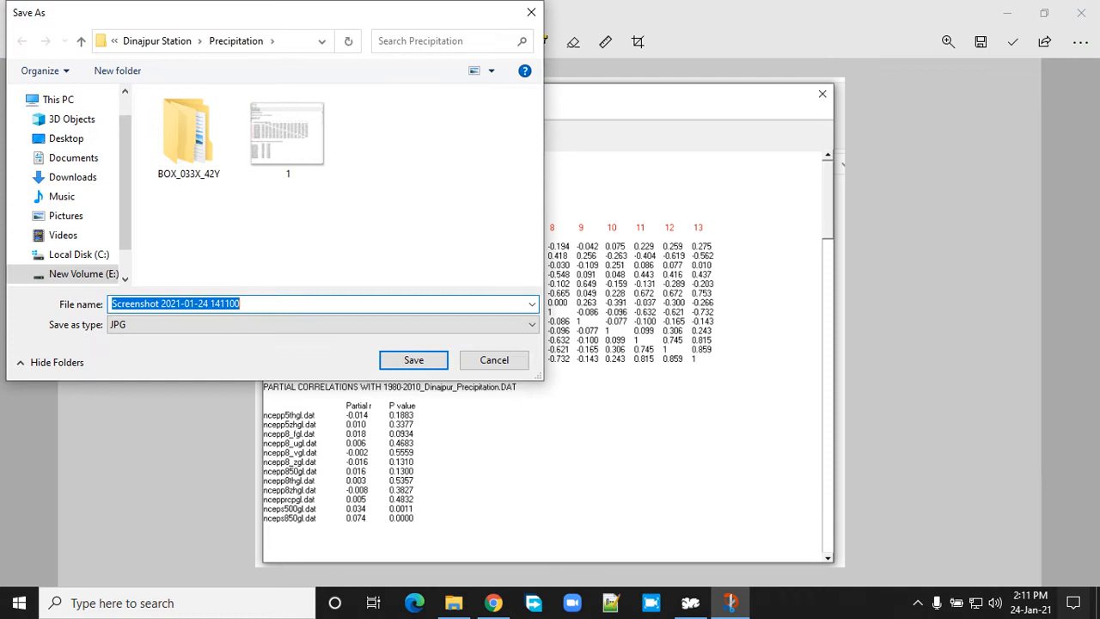
text(2)
key(Return)
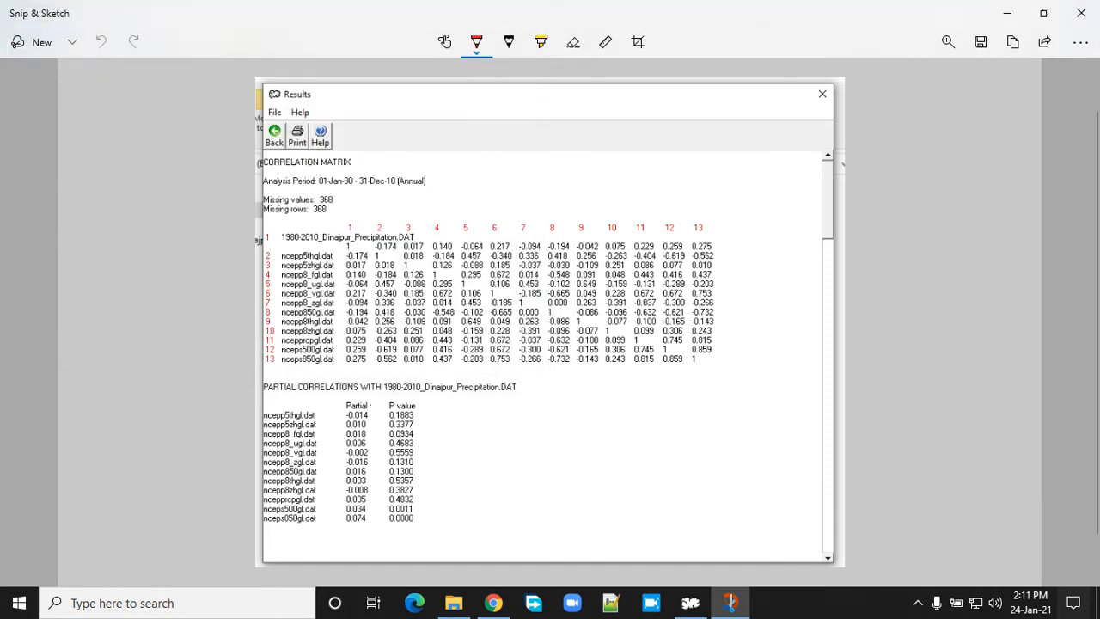
click(1081, 12)
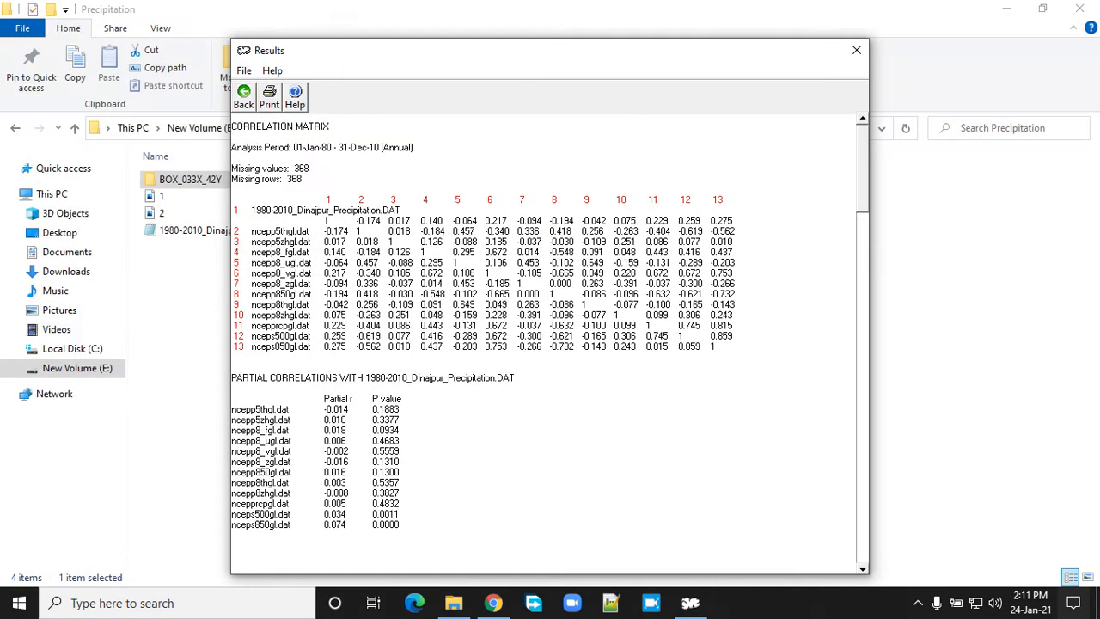
Return to Screen Variables, select ncepshumgl.dat and deselect the predictors from nceps850gl.dat back up to ncepp850gl.dat
key(alt+F4)
click(533, 325)
click(532, 336)
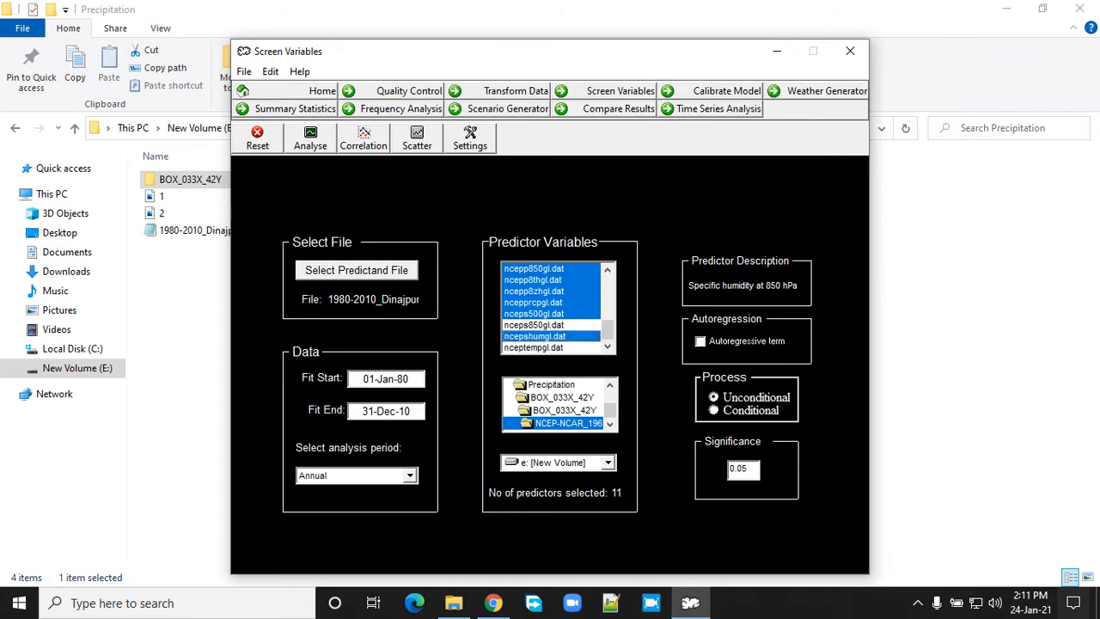
click(533, 314)
click(533, 303)
click(533, 291)
click(533, 280)
click(533, 268)
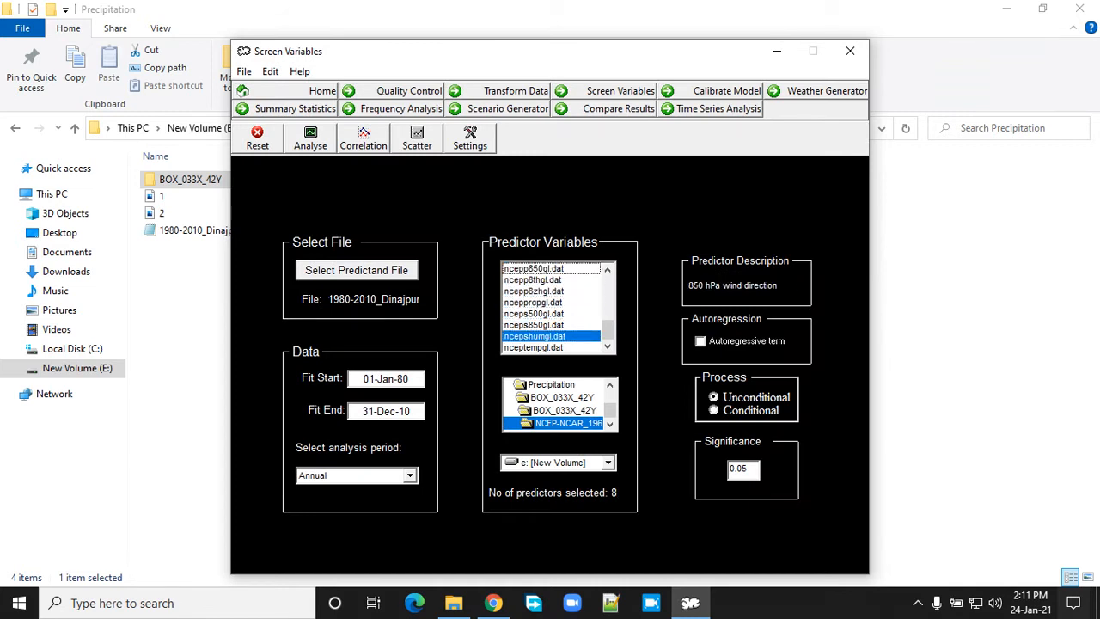
Deselect the remaining earlier predictors, from ncepp8_zgl.dat back up to ncepp5thgl.dat
scroll(550, 307, up, 2)
click(533, 314)
click(533, 303)
click(533, 291)
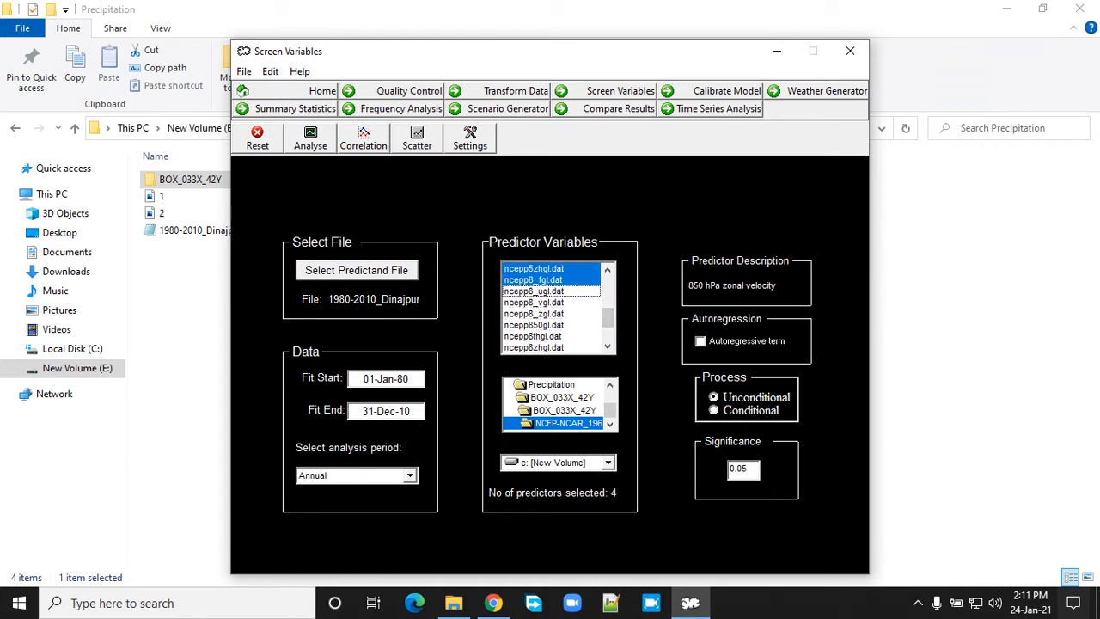
click(533, 280)
click(533, 268)
scroll(551, 308, up, 2)
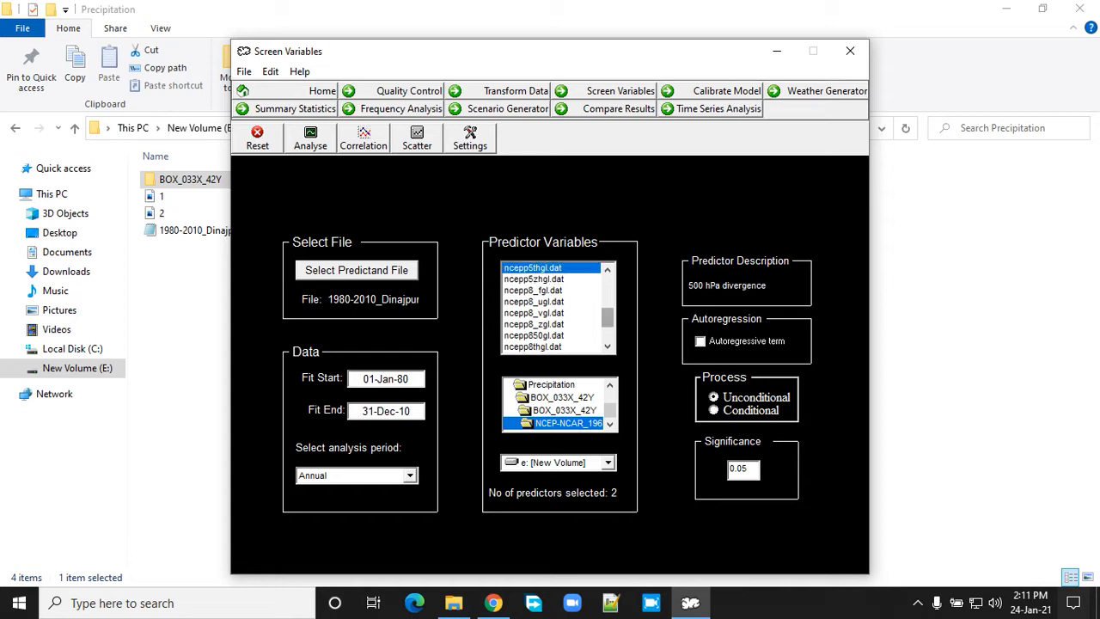
click(533, 336)
click(533, 325)
click(533, 336)
click(533, 325)
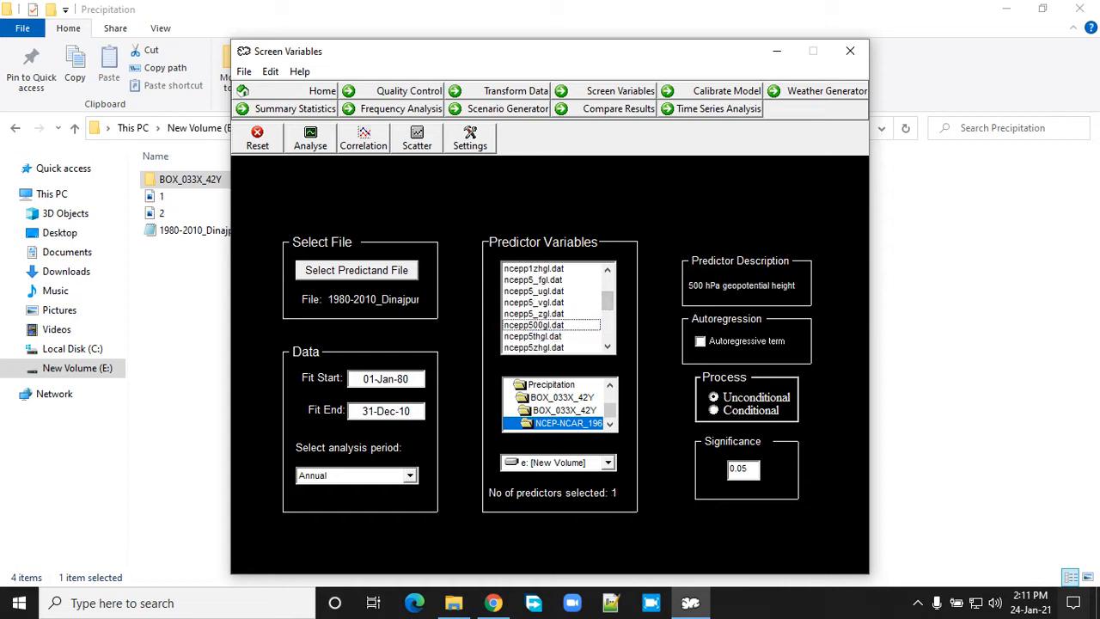
Add nceptempgl.dat to the selection, then run the explained variance analysis and the correlation matrix with ncepshumgl.dat
scroll(550, 308, down, 3)
click(533, 348)
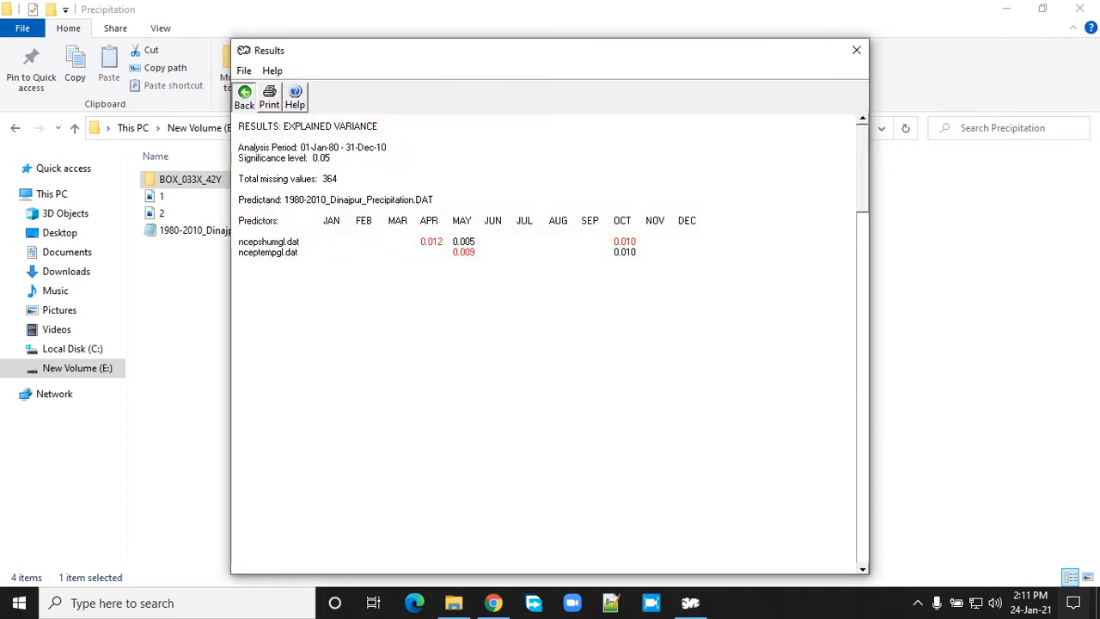
click(244, 97)
click(364, 138)
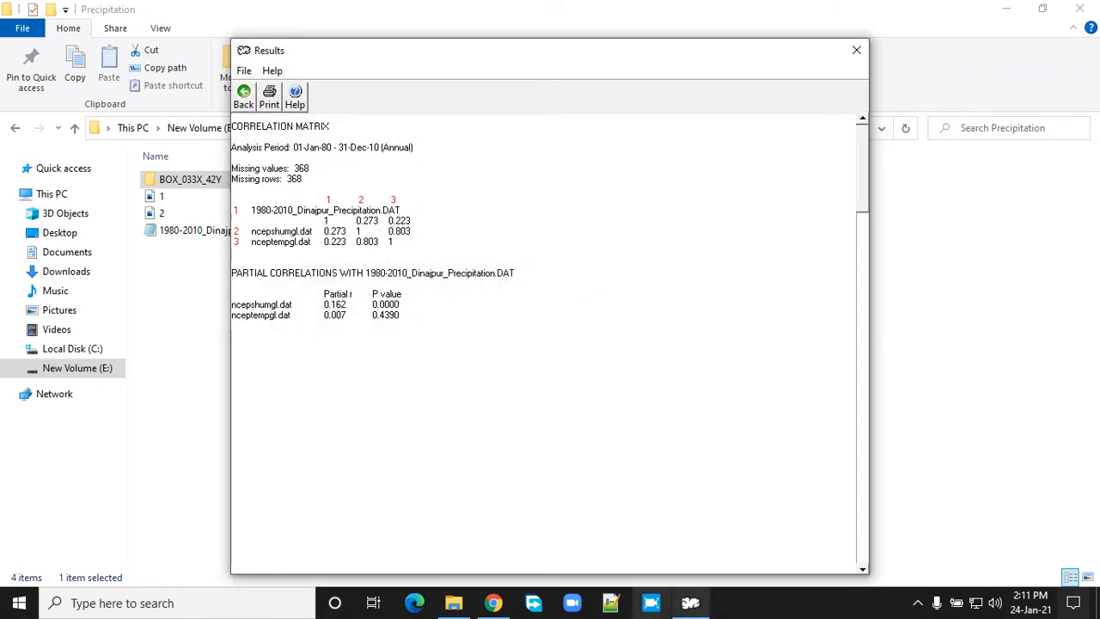
Snip the correlation results for ncepshumgl.dat and nceptempgl.dat and save the image as JPG file 3 in the Precipitation folder
click(1074, 603)
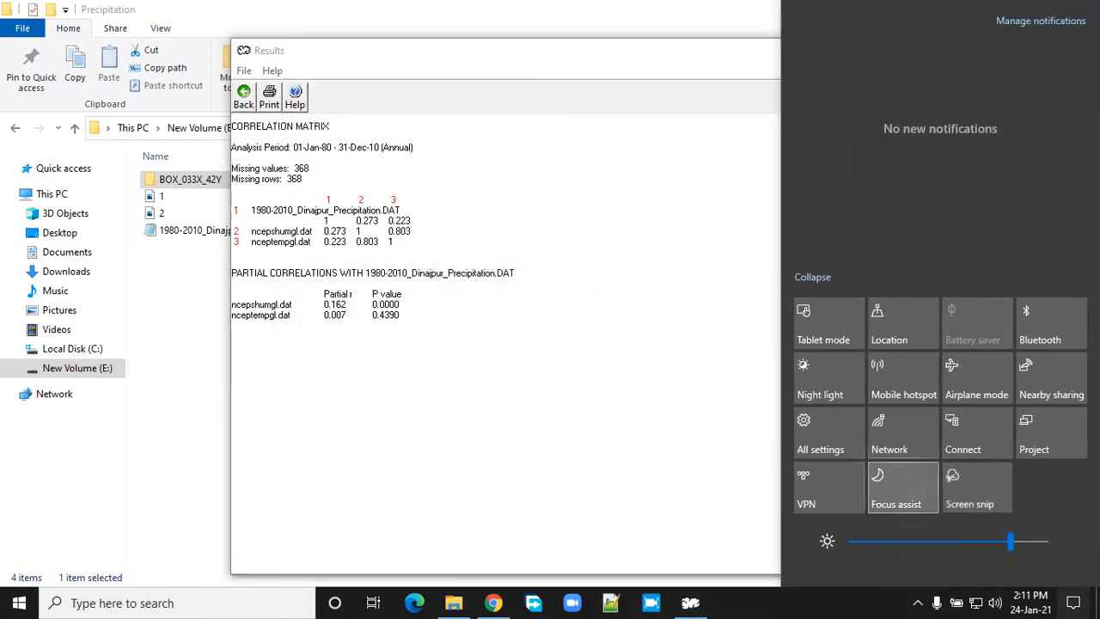
click(976, 490)
drag(230, 39, 869, 575)
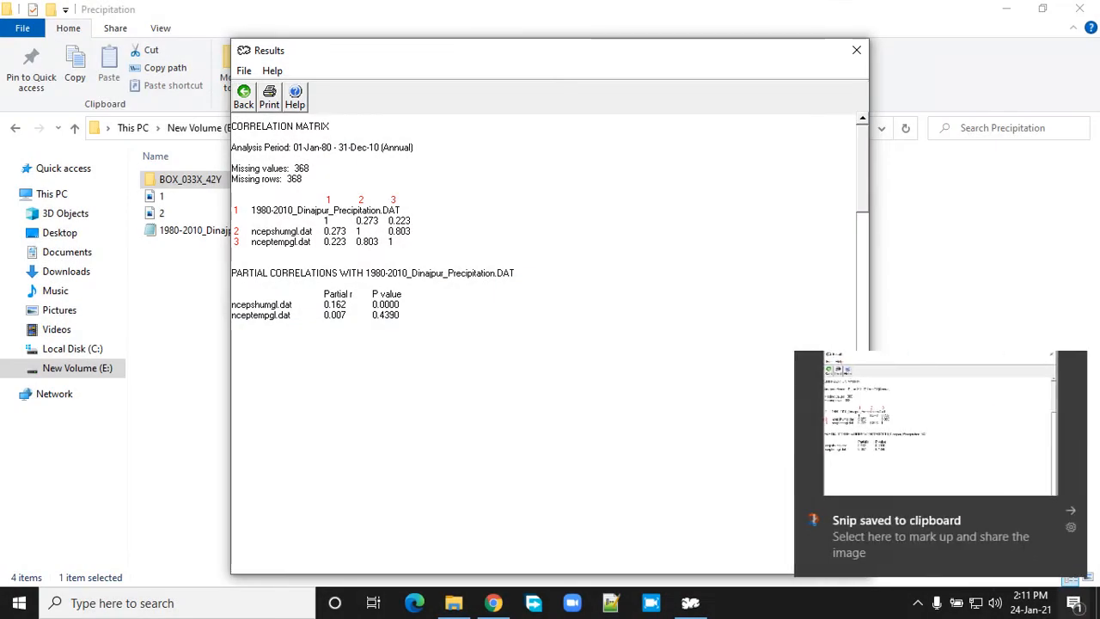
click(937, 481)
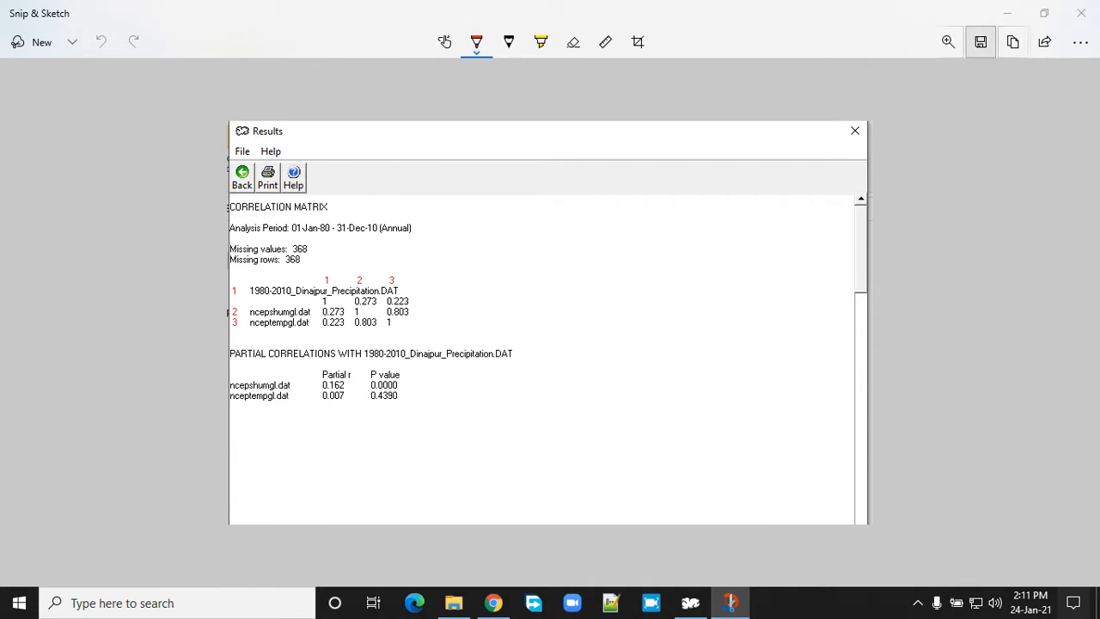
click(981, 42)
text(3)
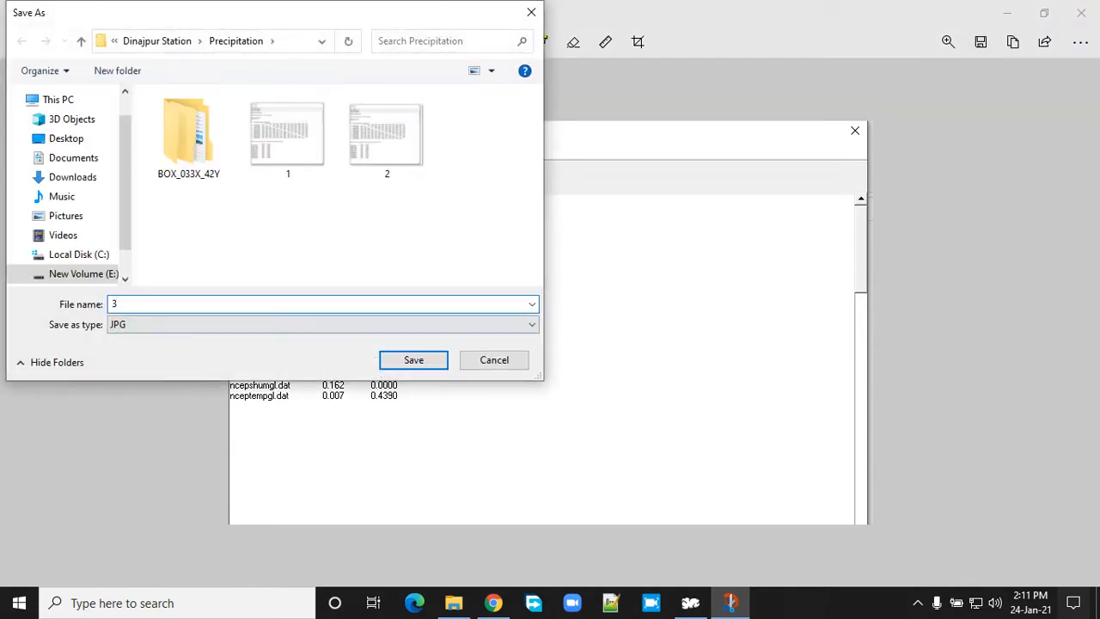
key(Return)
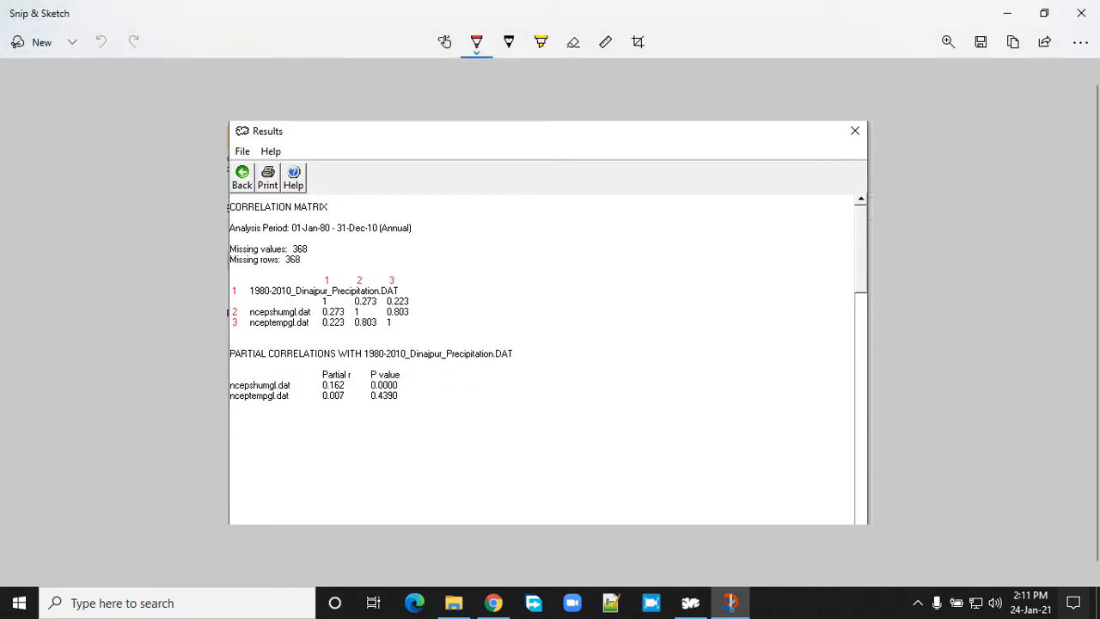
click(1081, 13)
Leave the correlation results, check the predictor list for remaining variables and close Screen Variables
click(244, 97)
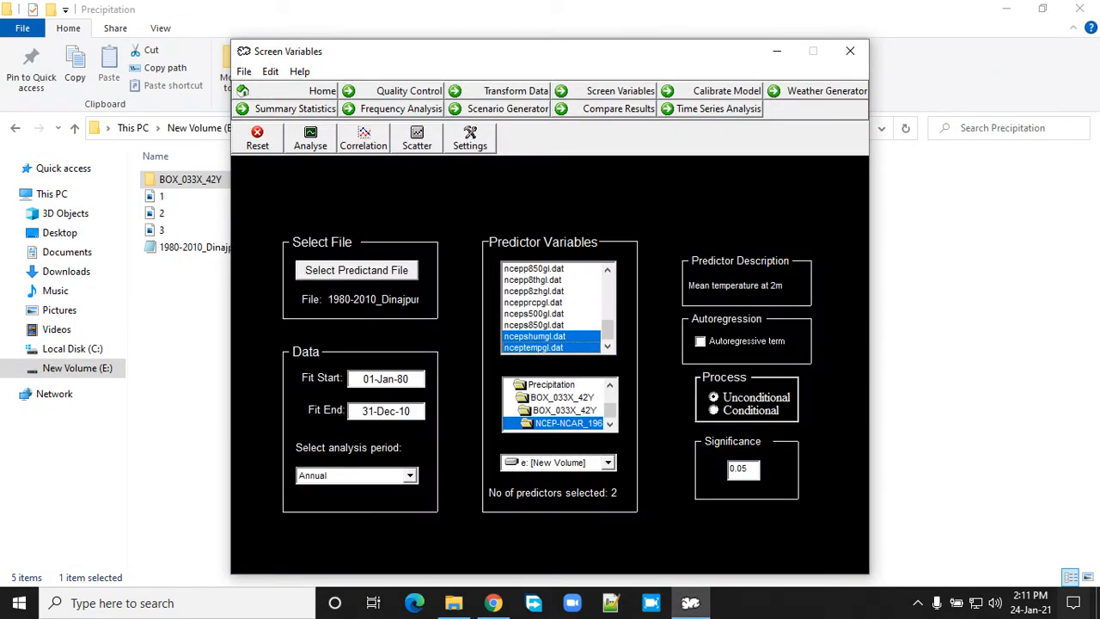
scroll(559, 307, up, 6)
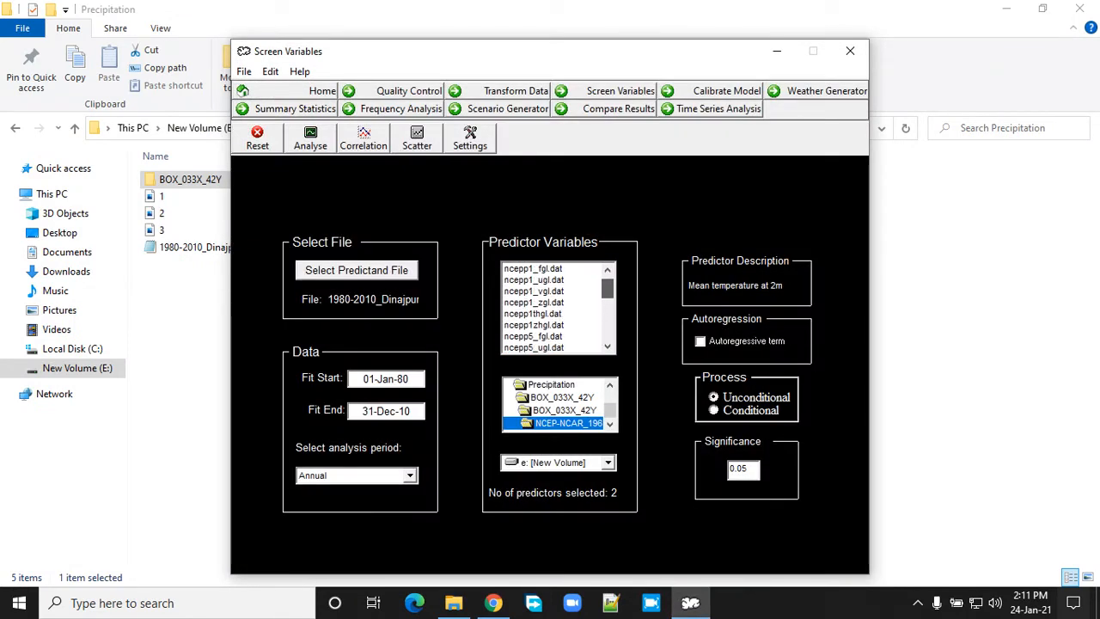
scroll(559, 308, down, 6)
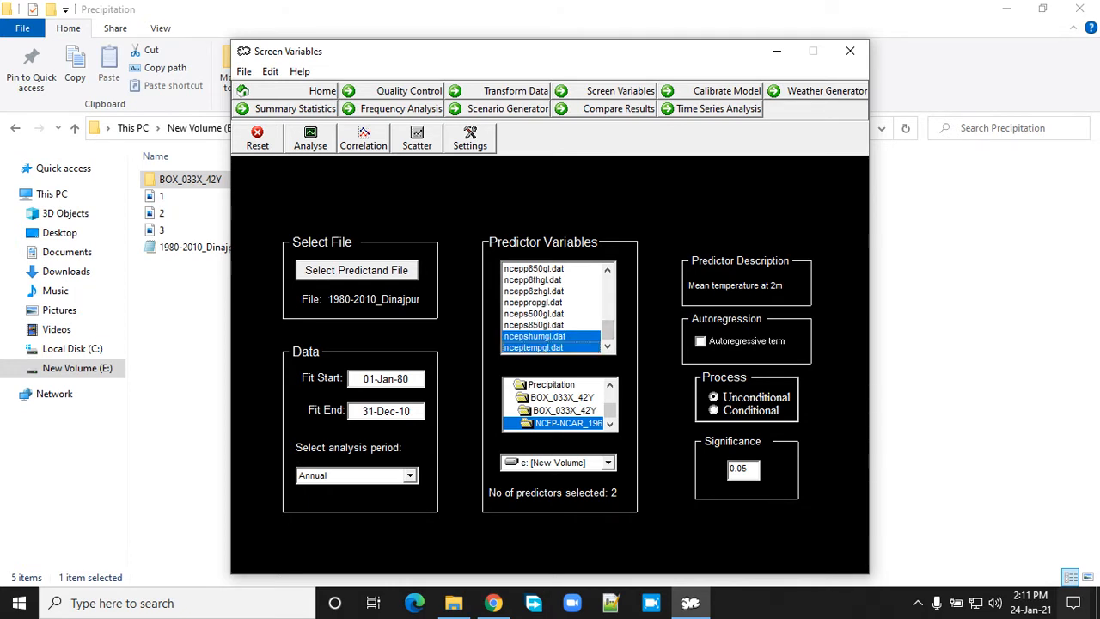
click(850, 51)
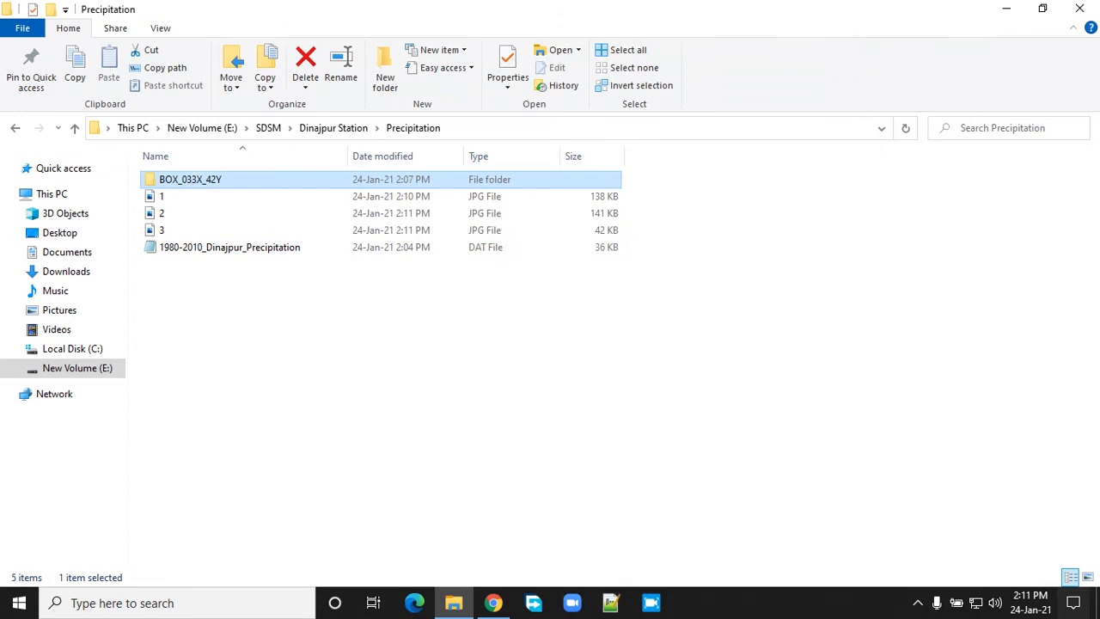
Refresh the Precipitation folder and open the saved image 1 to view the first batch's correlations
right_click(242, 312)
click(283, 377)
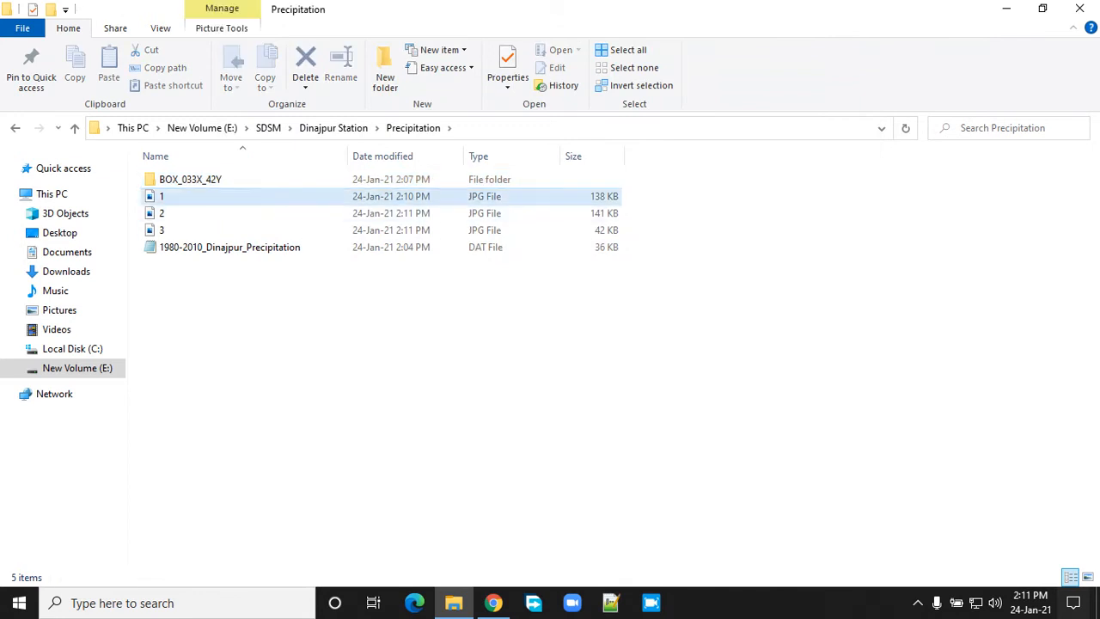
double_click(224, 196)
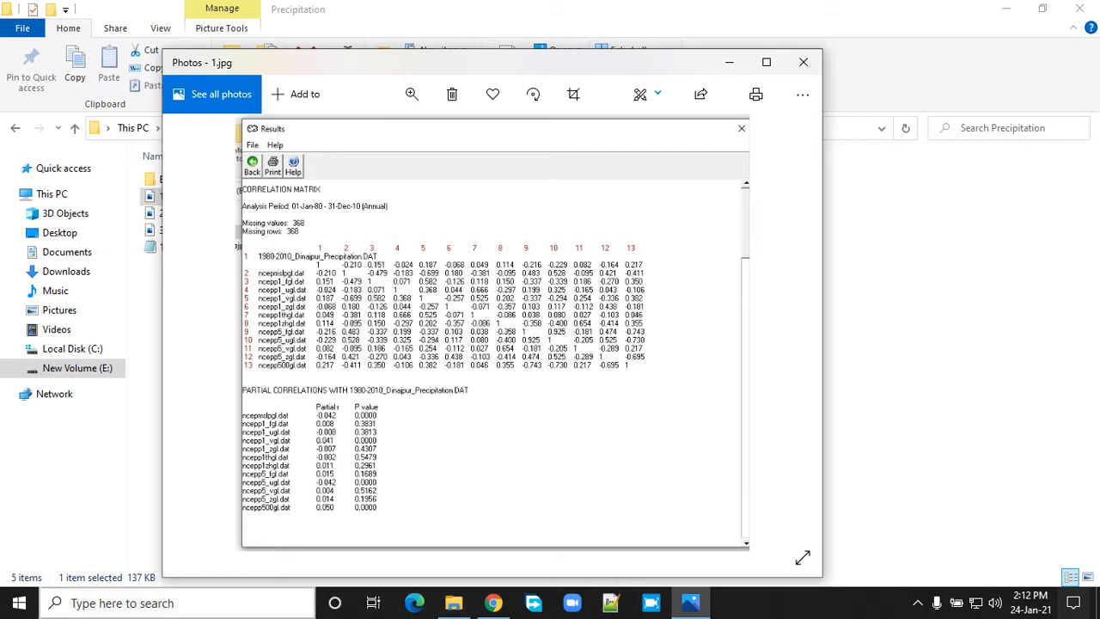
Close the Precipitation folder window, minimise the image and open the Precipitation_predictors workbook from New folder on the desktop
click(454, 603)
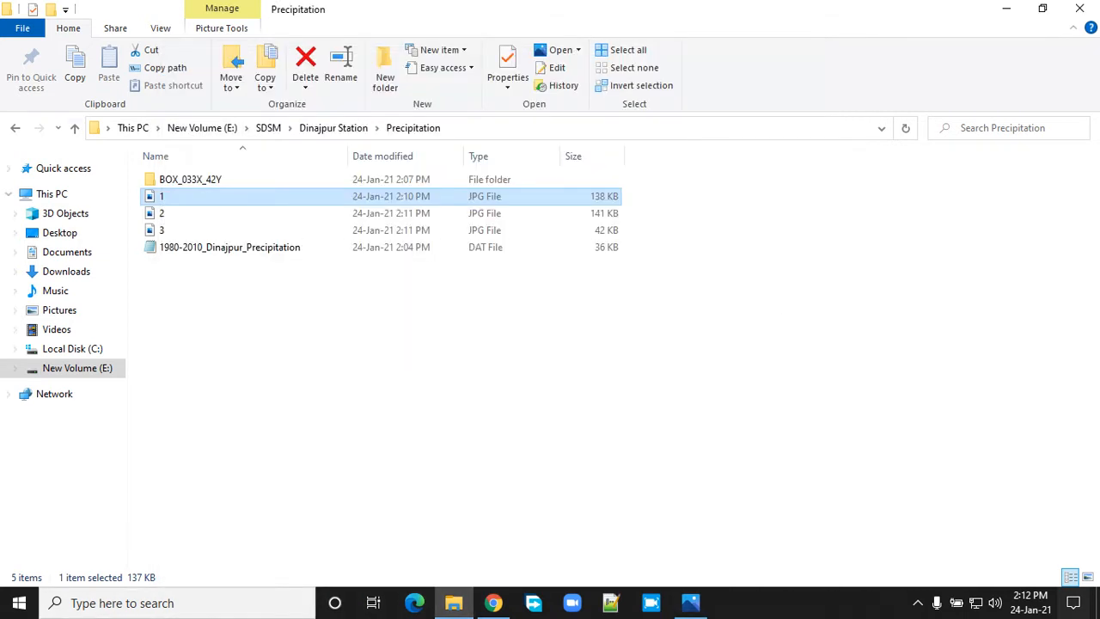
click(75, 128)
click(1080, 8)
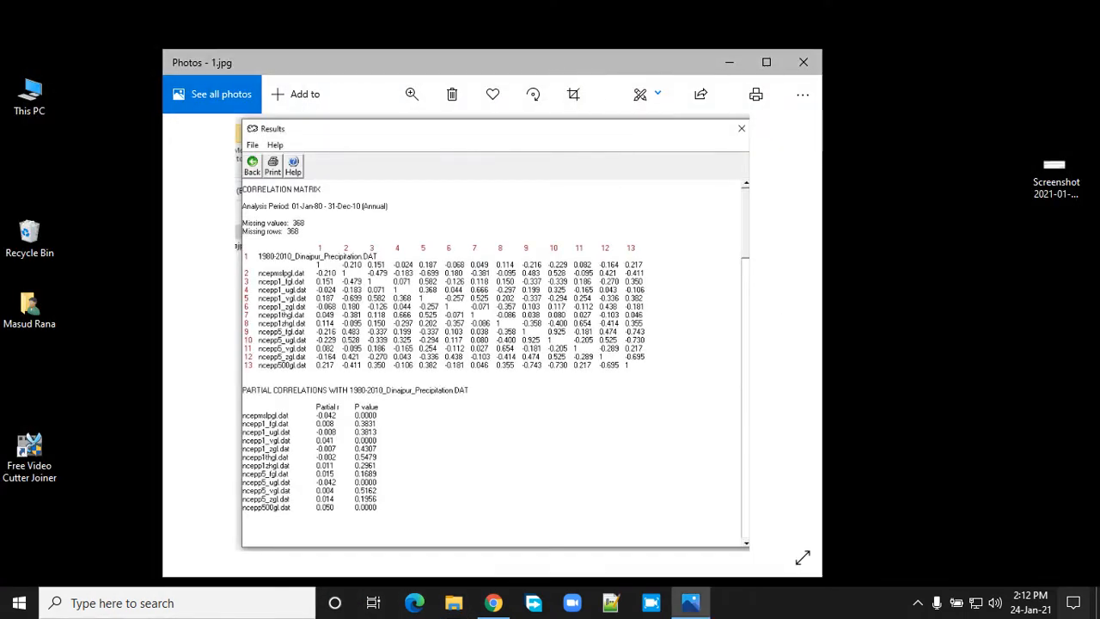
click(729, 62)
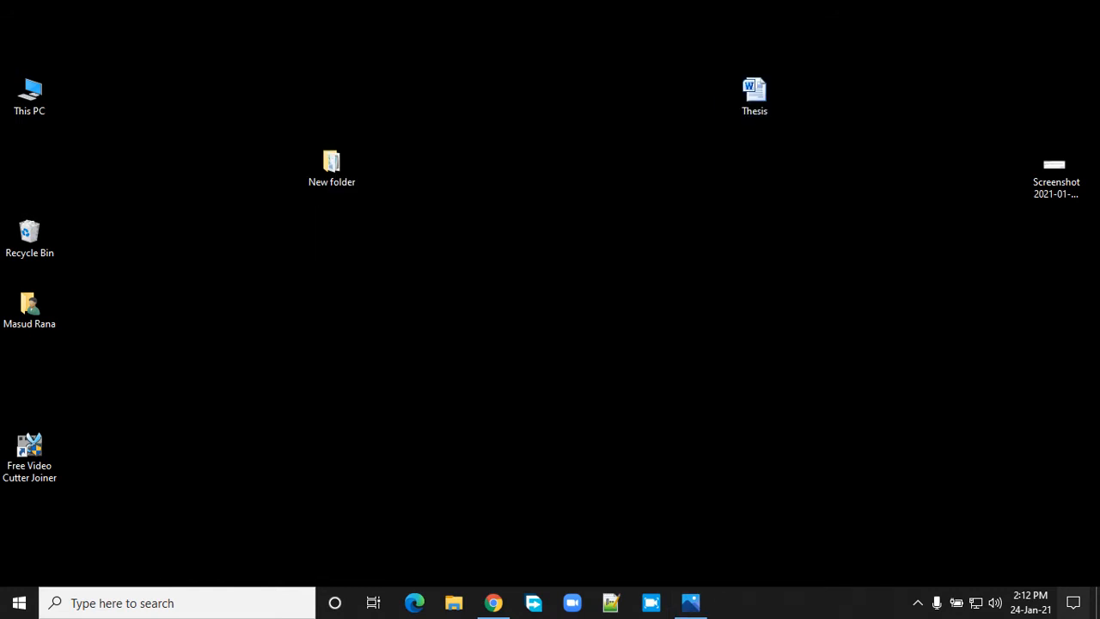
double_click(332, 165)
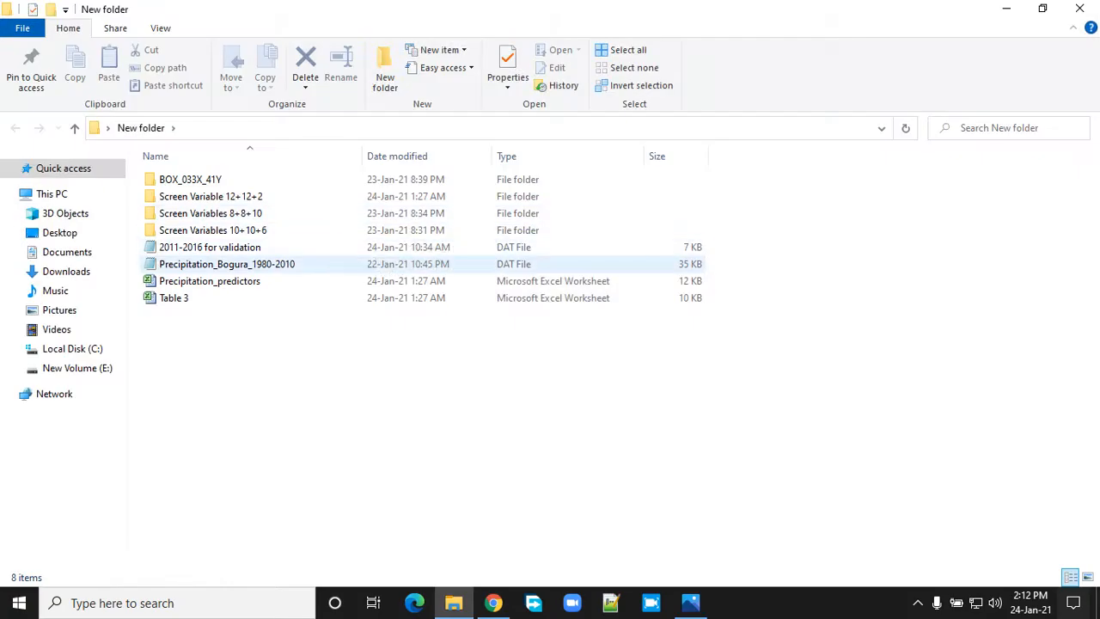
double_click(209, 281)
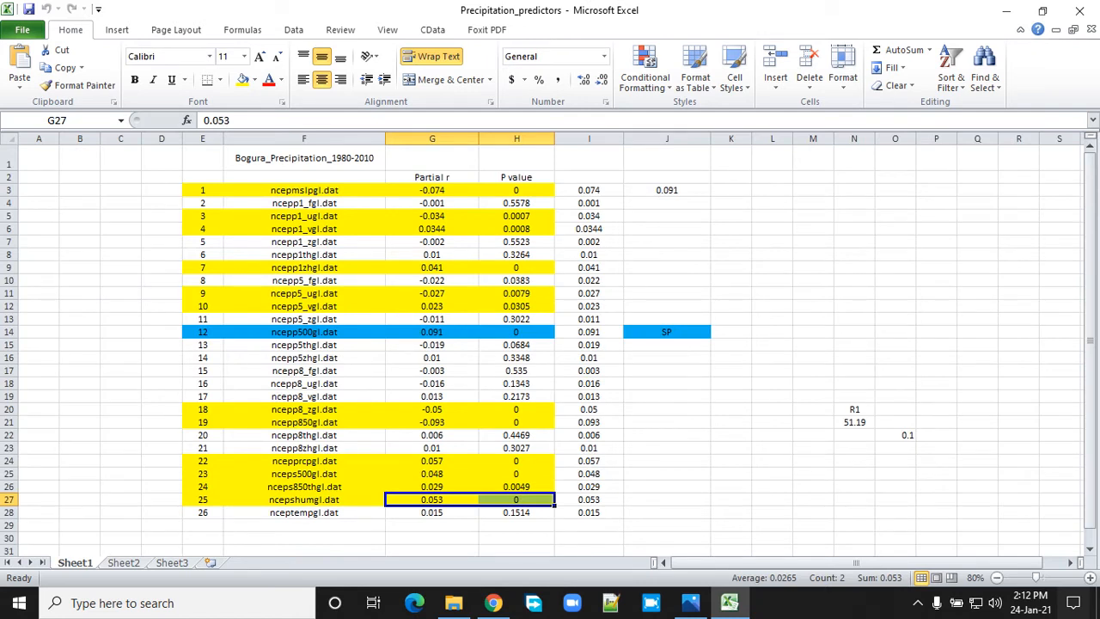
Select the numbered predictor list in E3:F28, try to copy it and open a new blank Excel workbook
drag(203, 190, 301, 512)
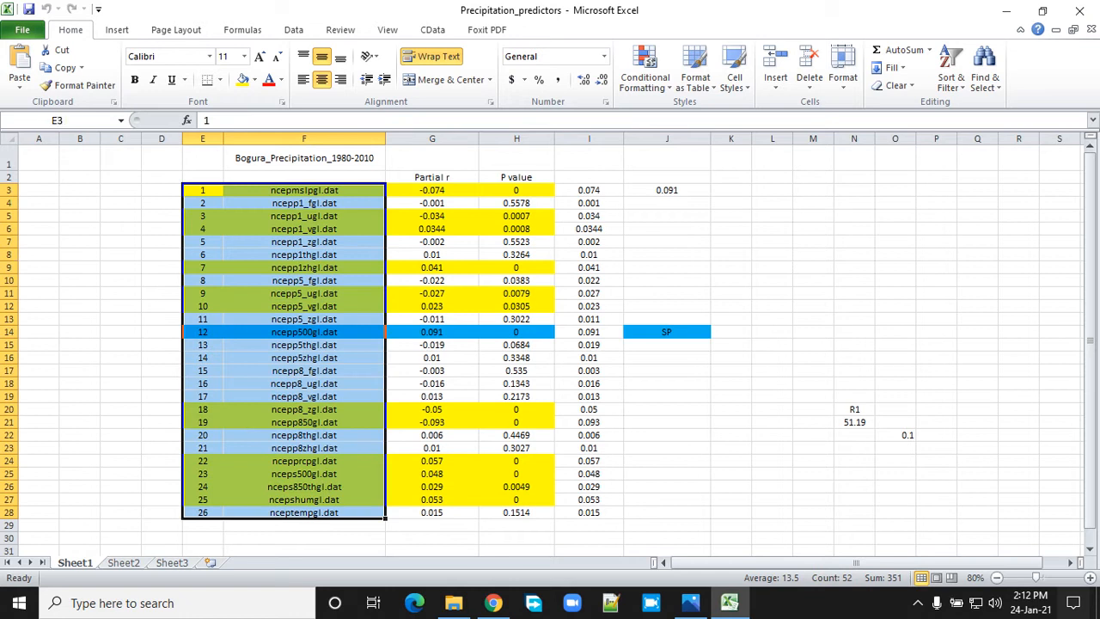
right_click(290, 366)
click(328, 101)
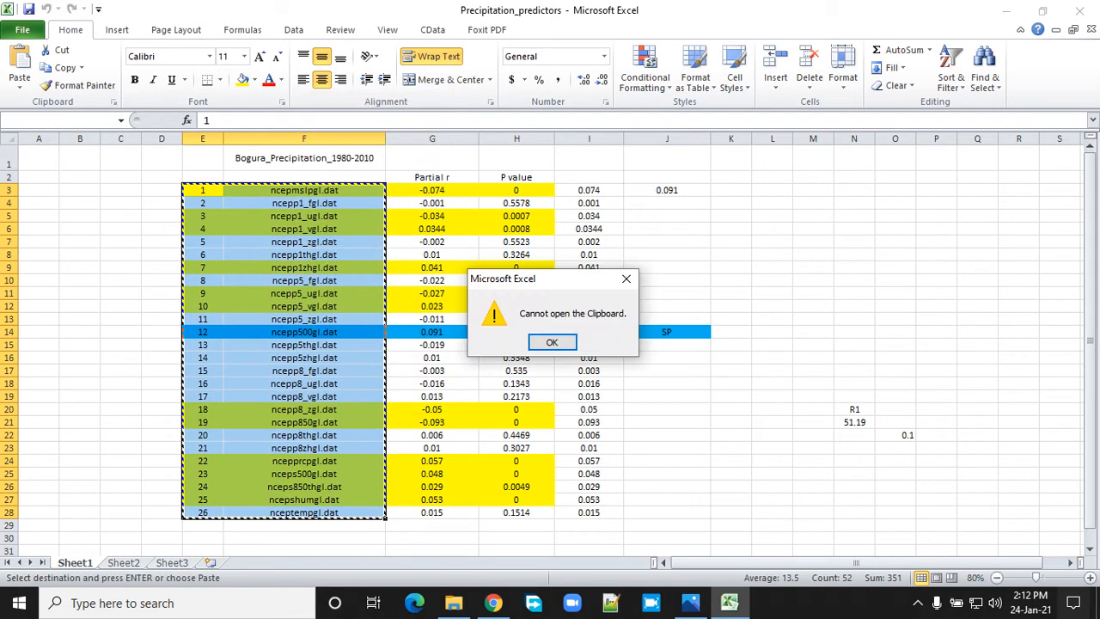
click(551, 342)
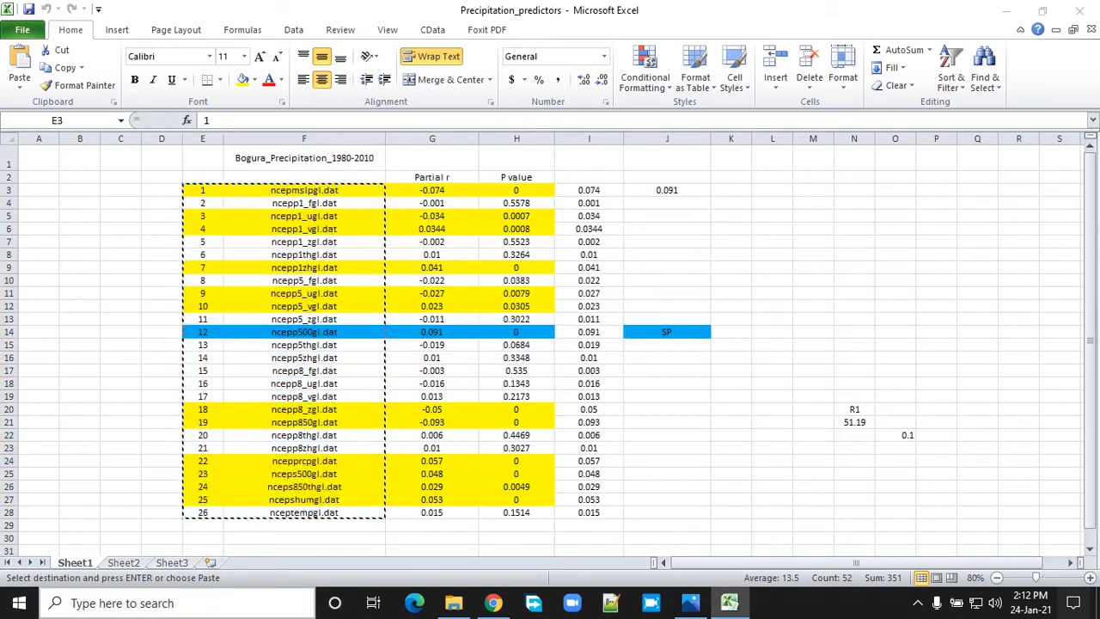
click(172, 603)
text(ex)
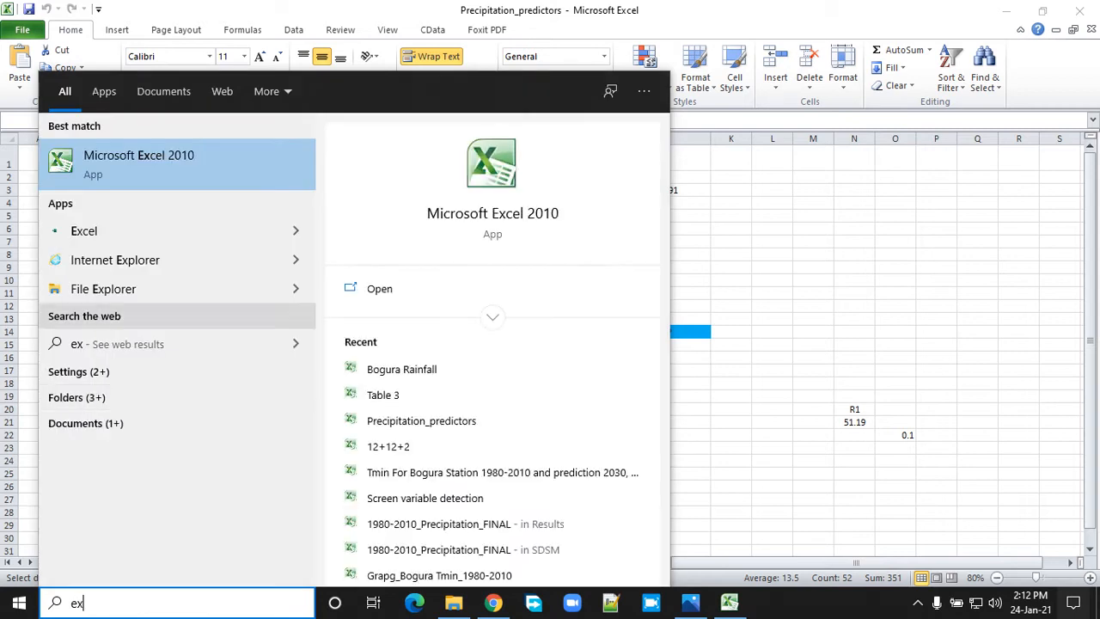
key(Return)
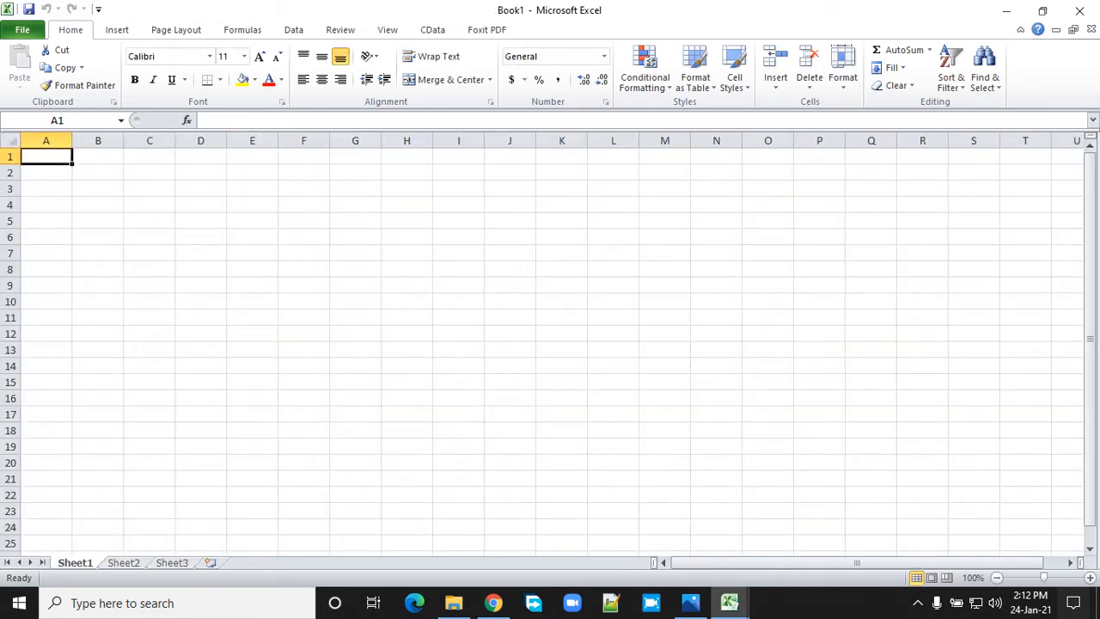
Copy the numbered predictor list from Precipitation_predictors again and paste it into the new workbook starting at cell C3
right_click(142, 190)
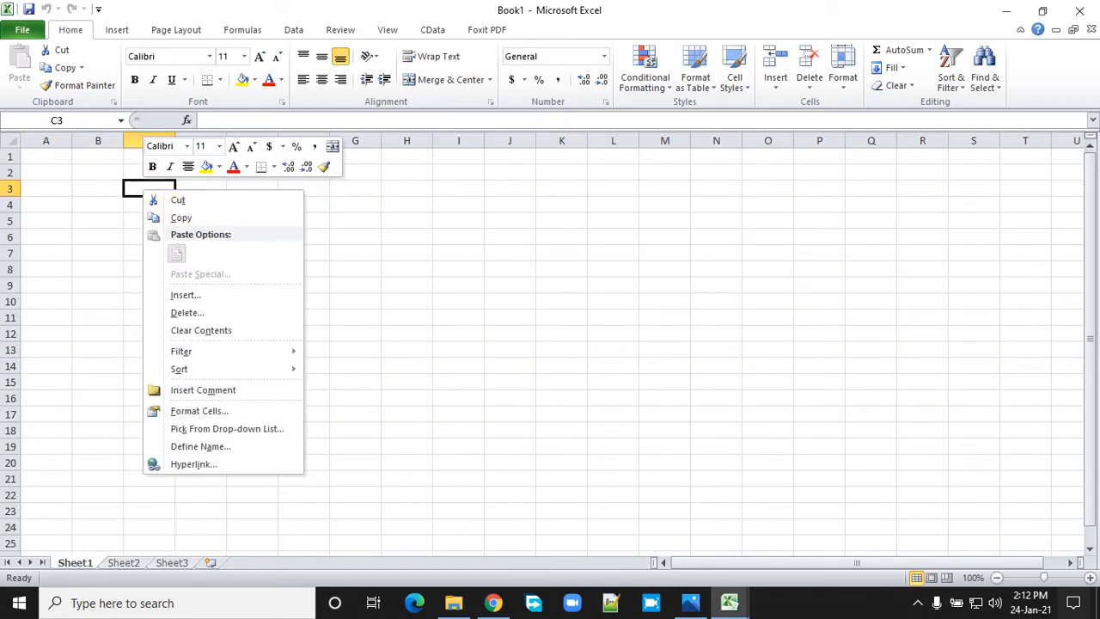
click(729, 602)
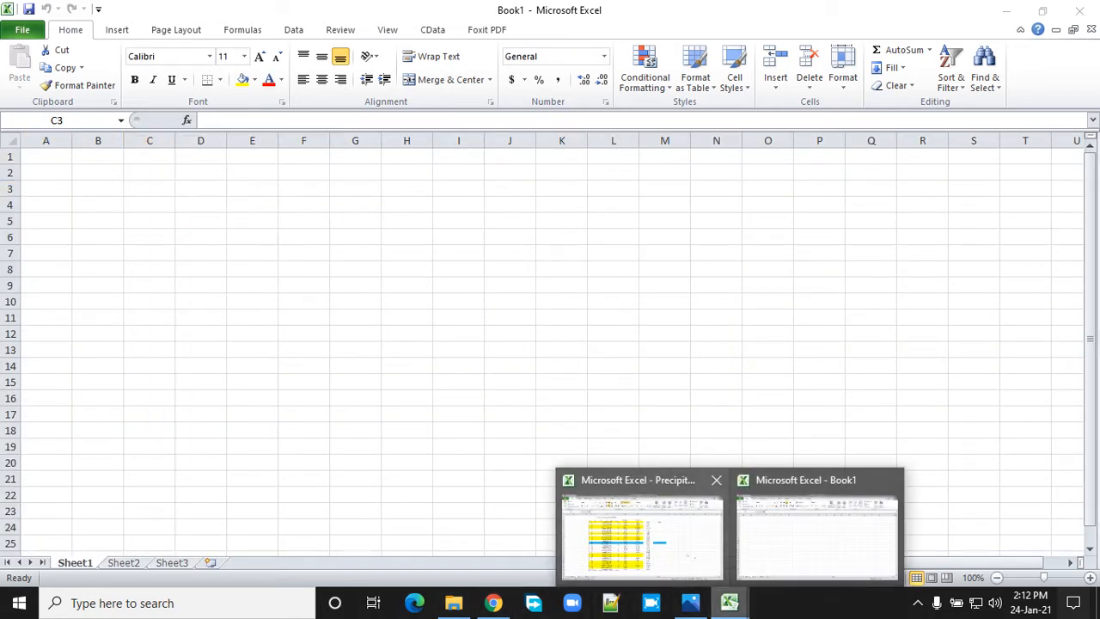
click(644, 528)
right_click(253, 249)
click(288, 277)
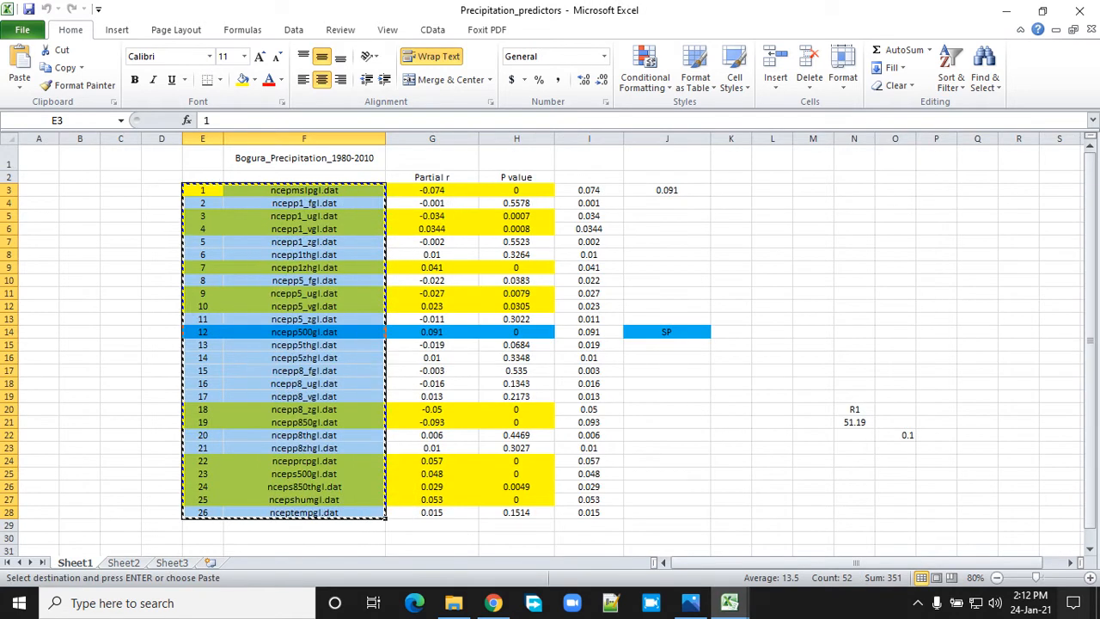
click(729, 602)
click(817, 528)
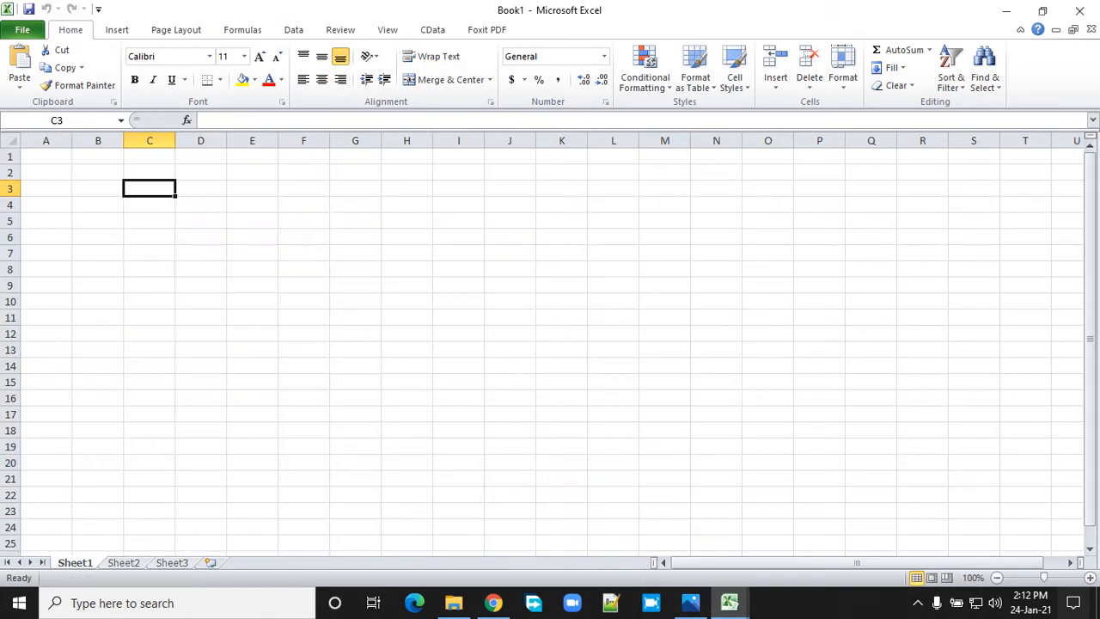
right_click(148, 186)
click(179, 255)
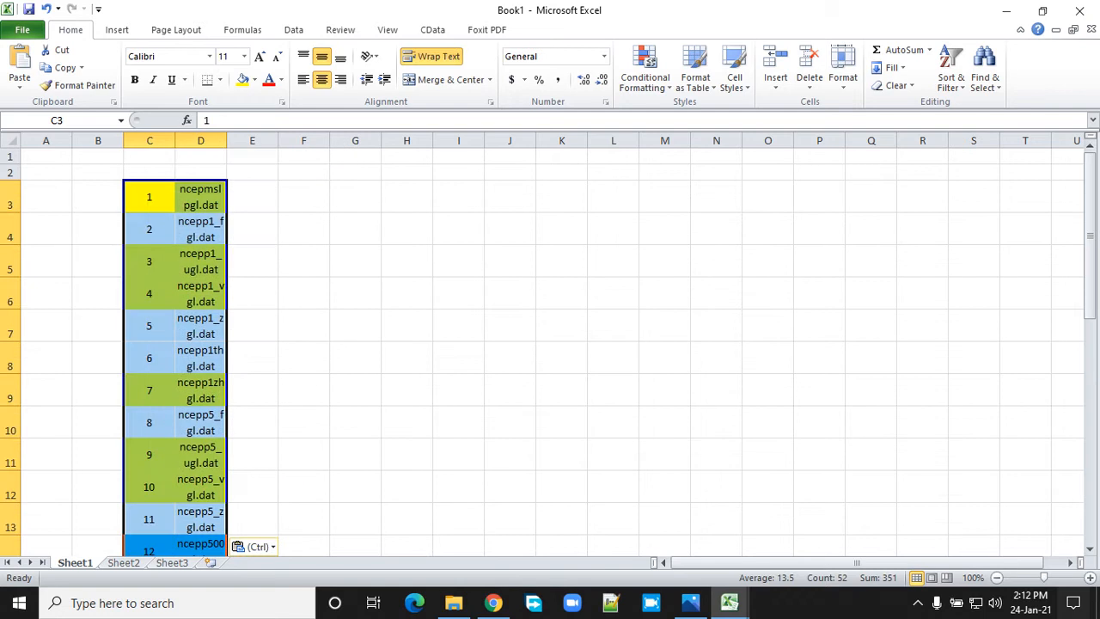
Fit column D to the predictor names and turn off text wrapping for the pasted list
key(Escape)
click(355, 261)
click(252, 197)
click(200, 197)
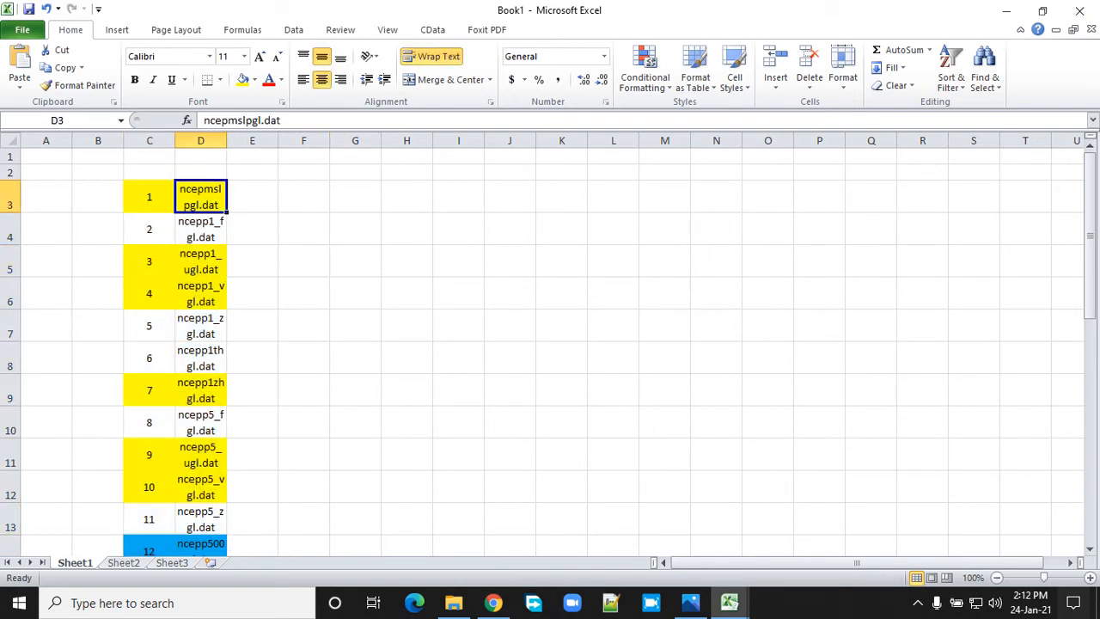
click(304, 196)
double_click(227, 140)
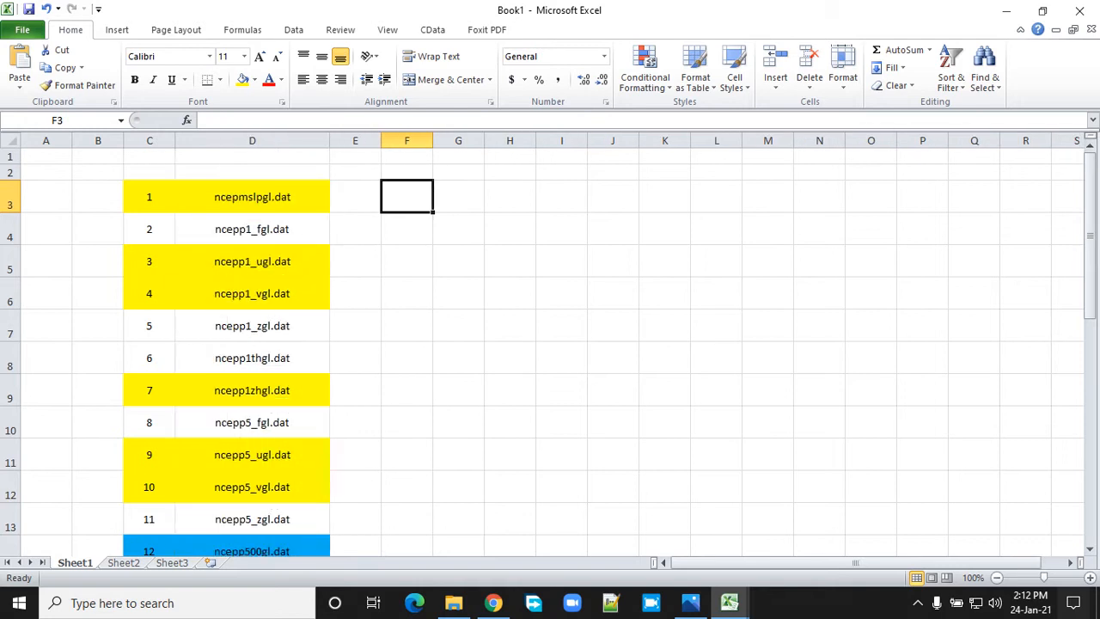
drag(149, 197, 329, 499)
click(433, 57)
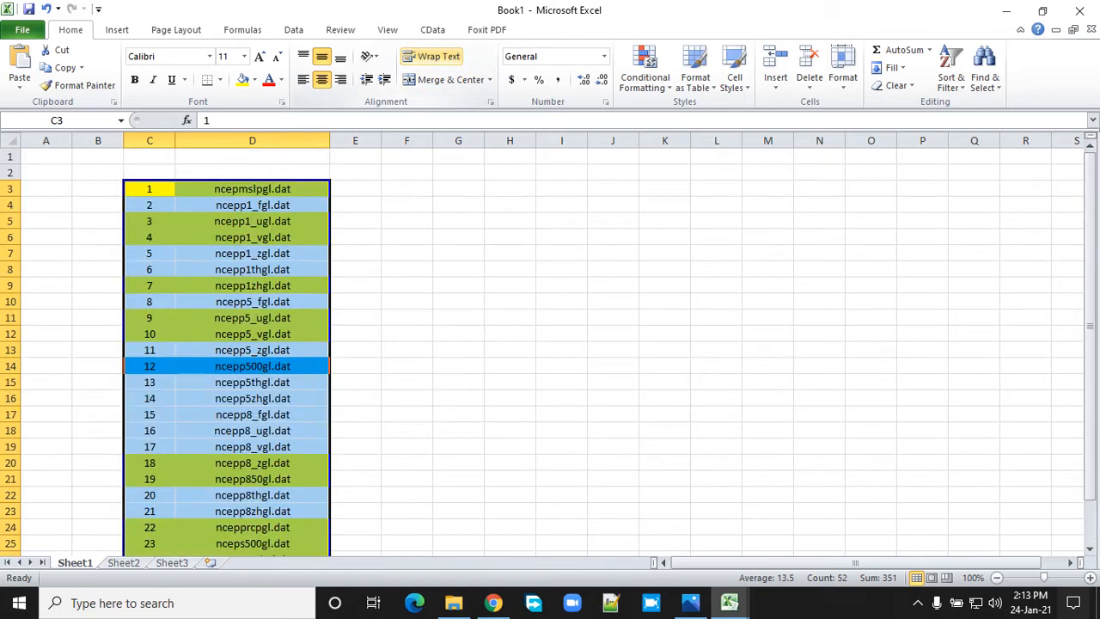
Delete the two empty rows above the predictor list
click(407, 238)
drag(10, 157, 11, 172)
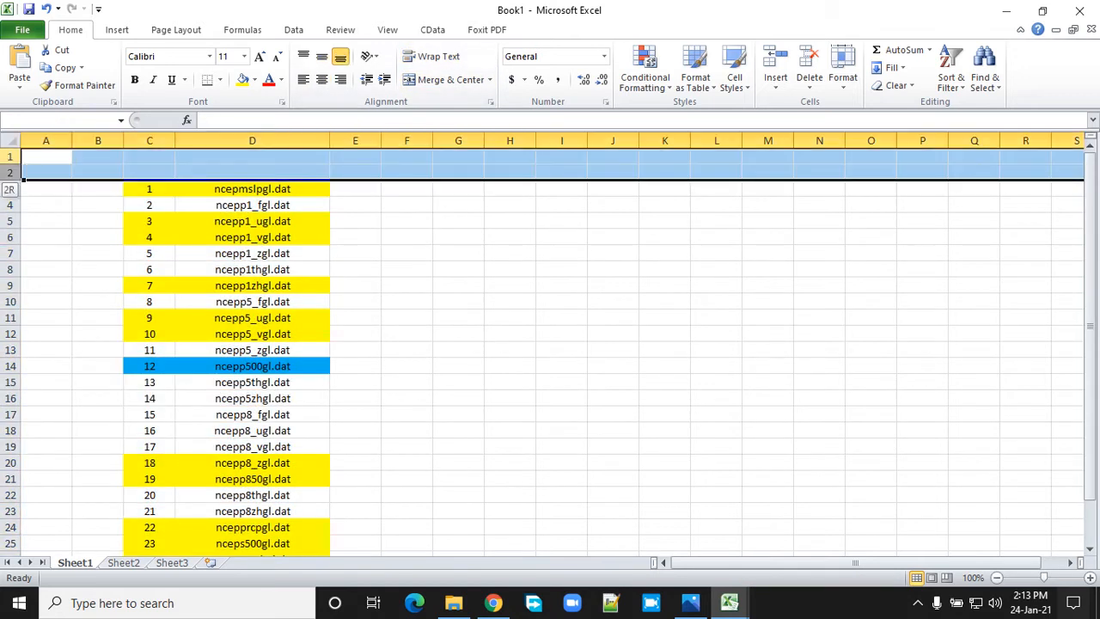
right_click(17, 166)
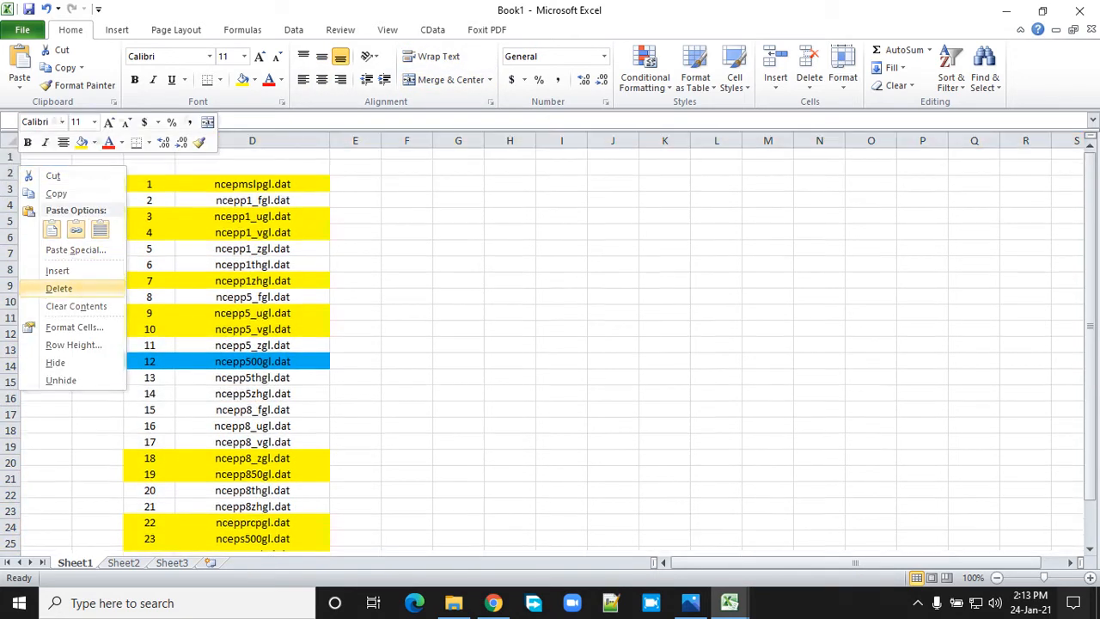
click(58, 288)
click(613, 237)
scroll(550, 344, down, 1)
scroll(550, 344, up, 1)
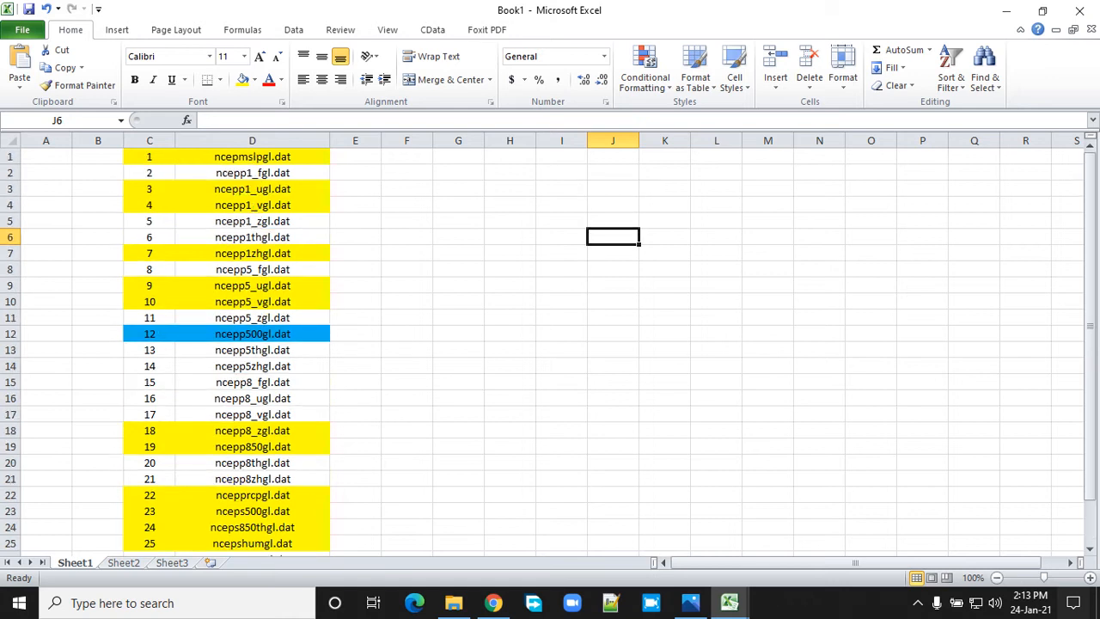
Remove the fill colour from the whole predictor list in C1:D26
drag(150, 156, 326, 535)
click(254, 79)
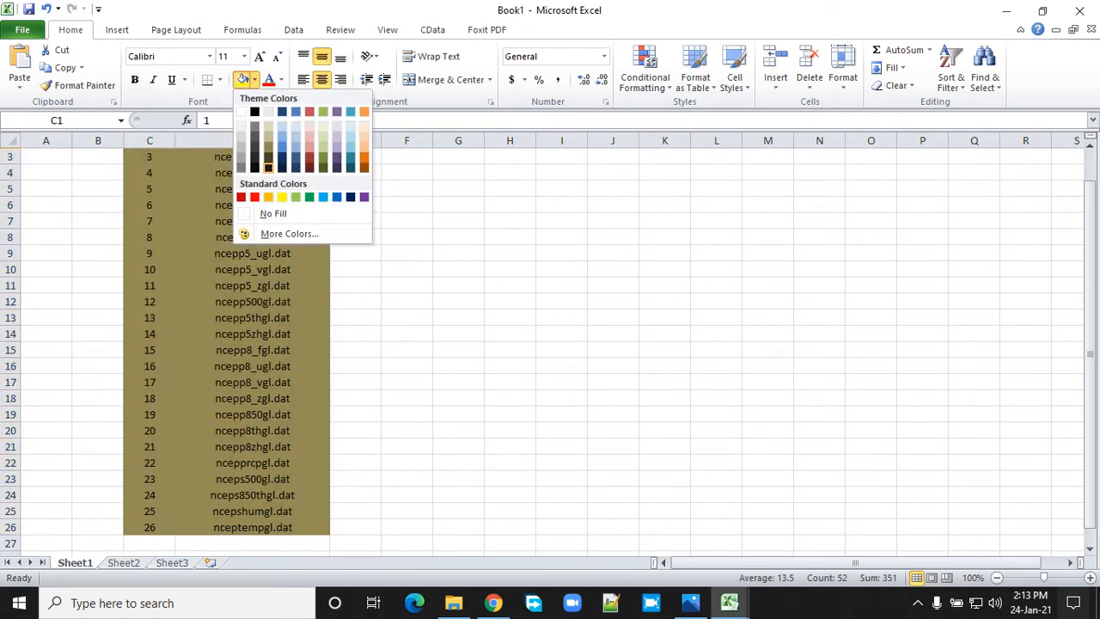
click(274, 214)
scroll(458, 237, up, 1)
click(458, 238)
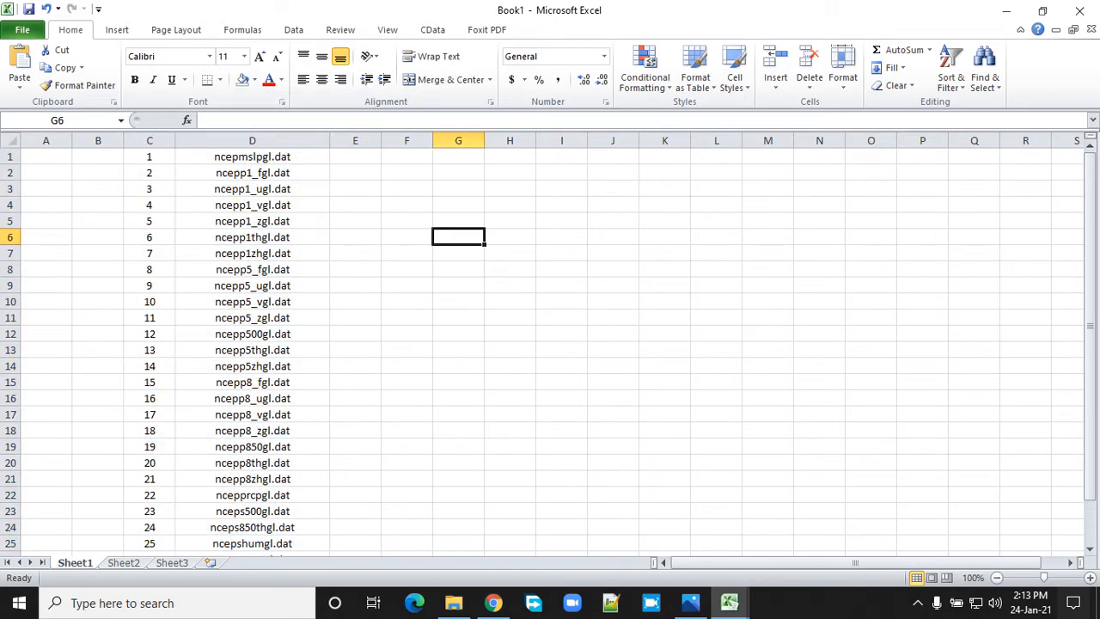
Insert an empty row above the first predictor, ncepmslpgl.dat
click(10, 157)
right_click(10, 156)
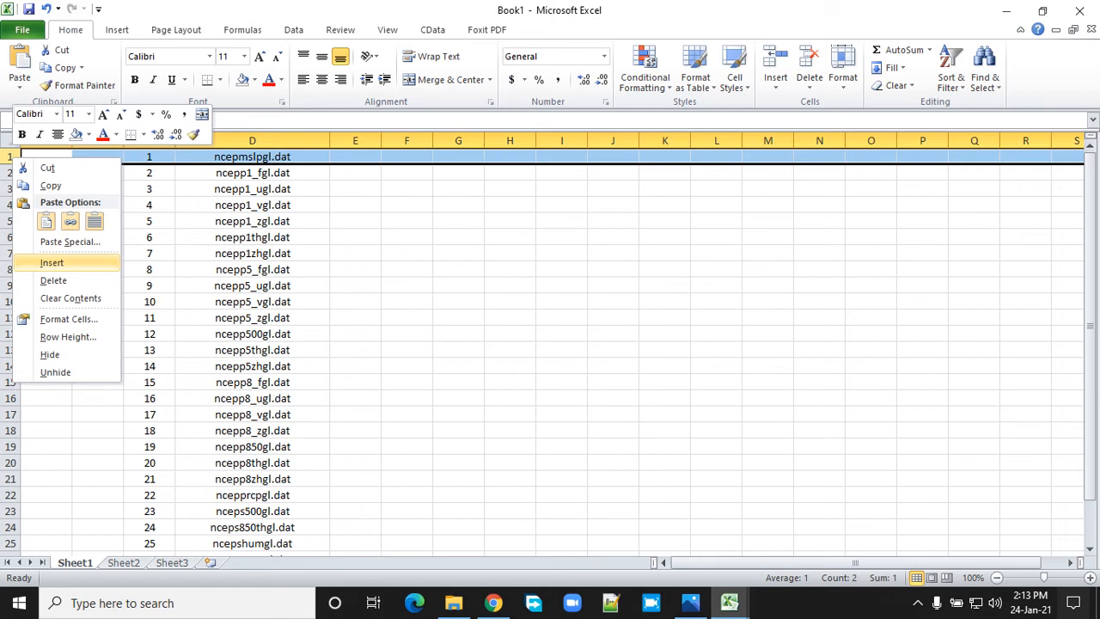
click(52, 262)
click(613, 269)
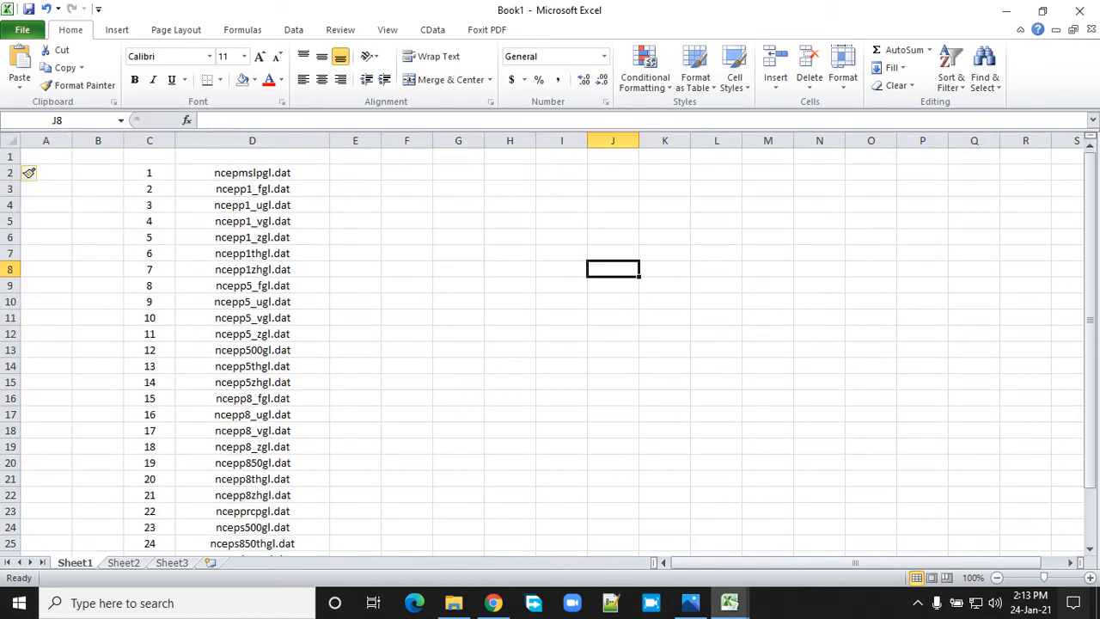
Enter Precipitation in D1 above the predictor names and centre it horizontally and vertically
click(252, 157)
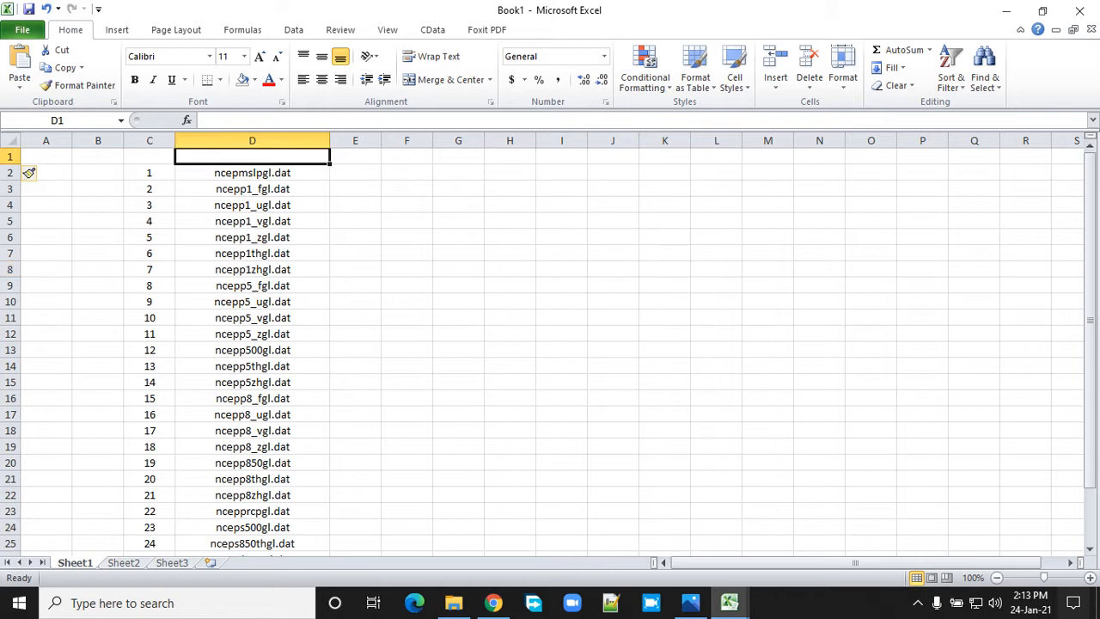
text(Precipi)
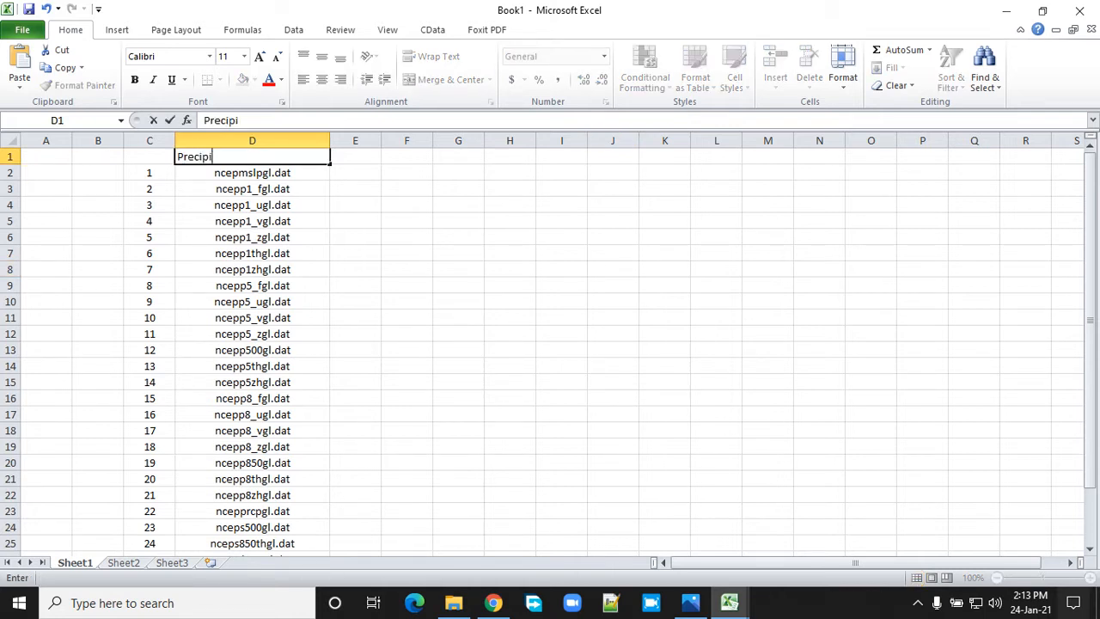
text(tation)
click(458, 269)
click(252, 156)
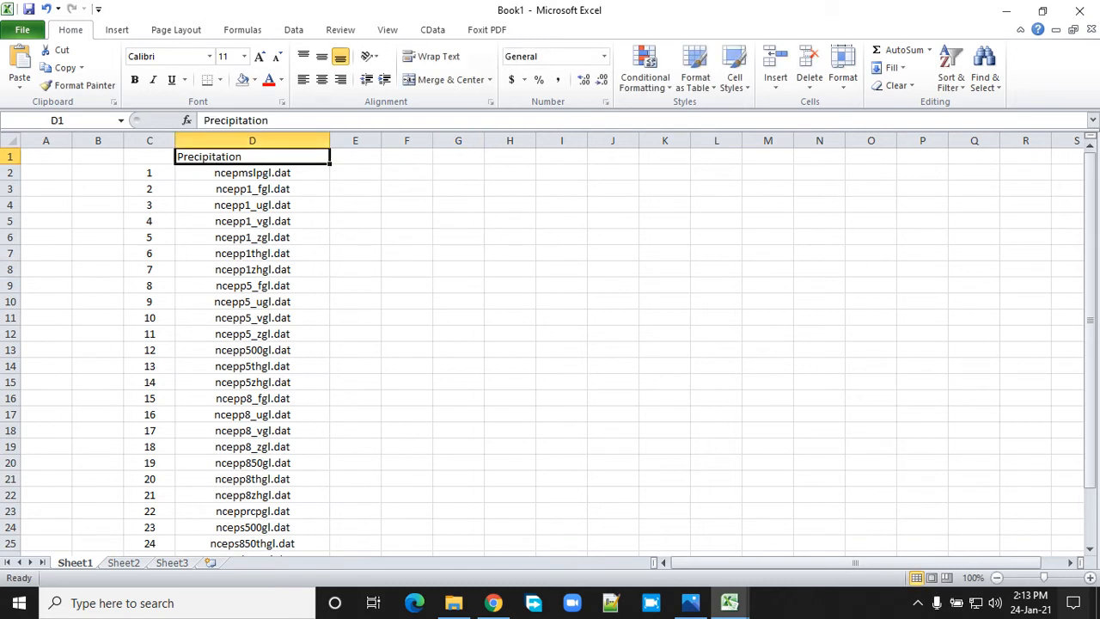
click(322, 80)
click(321, 56)
click(458, 204)
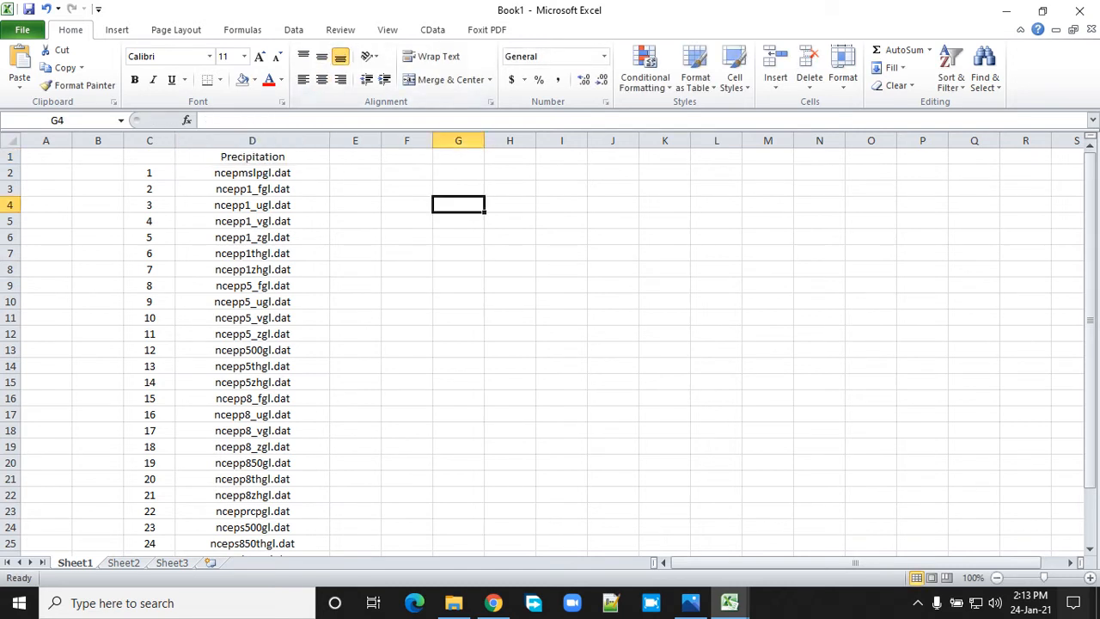
Insert another empty row above the Precipitation entry
click(9, 157)
right_click(10, 156)
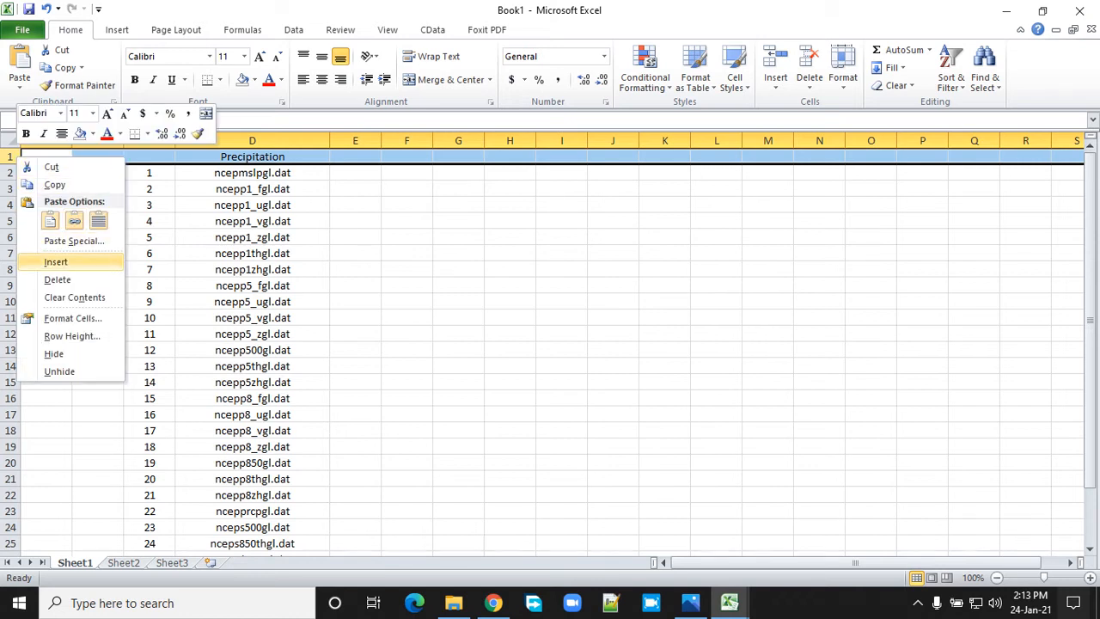
click(53, 261)
click(458, 253)
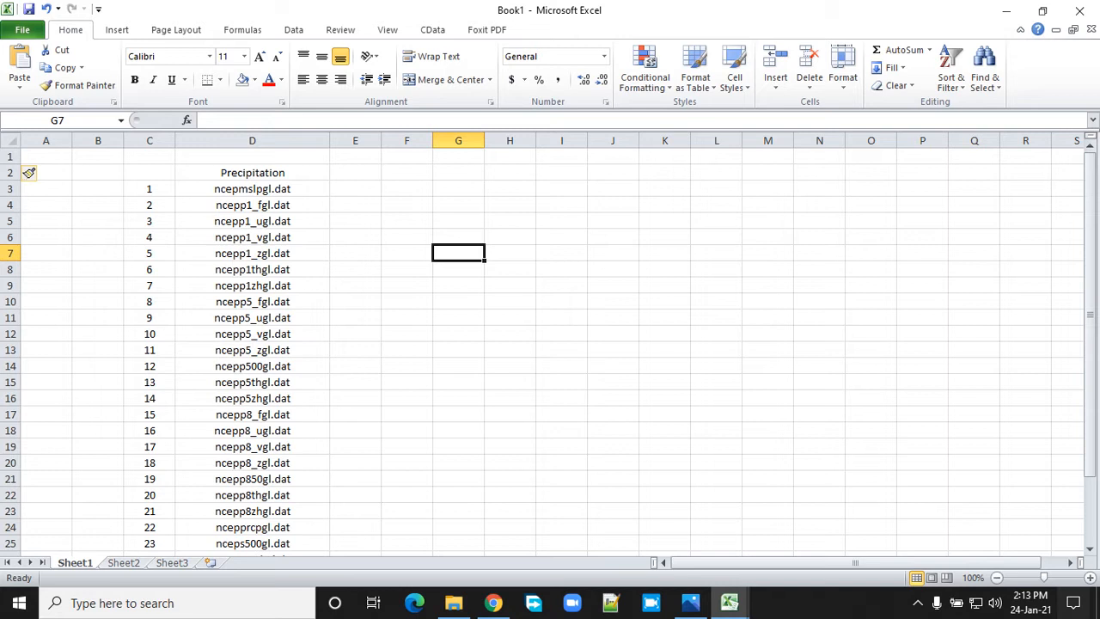
Copy Precipitation and the first 13 predictor names in D2:D15 and paste them transposed along row 1 from E1
drag(252, 173, 252, 382)
right_click(265, 378)
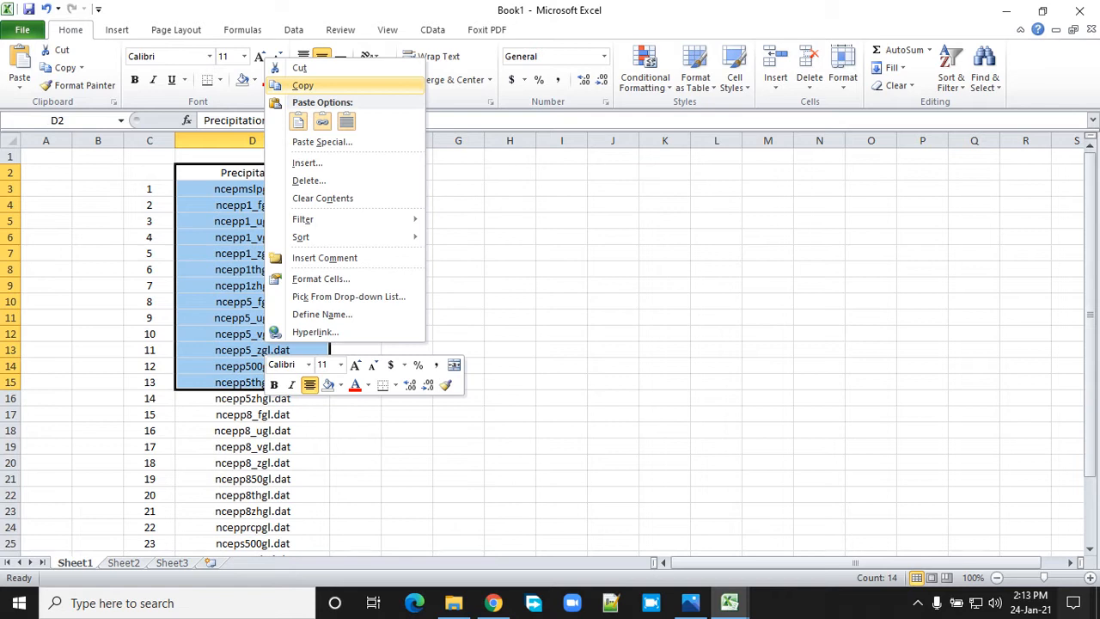
click(303, 85)
click(355, 156)
right_click(360, 159)
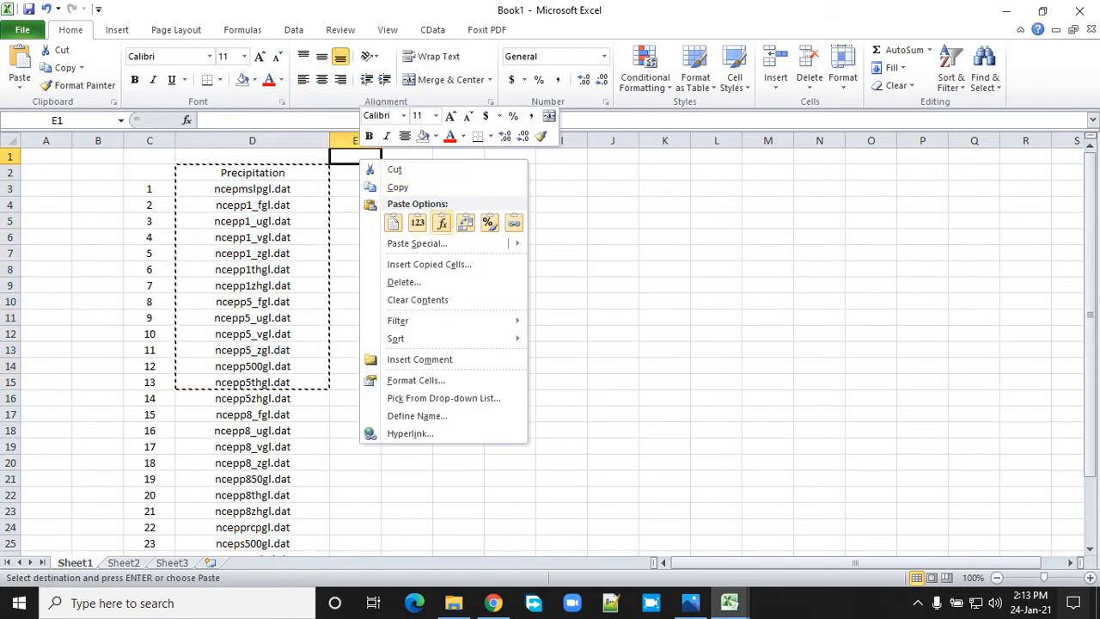
click(465, 223)
click(665, 269)
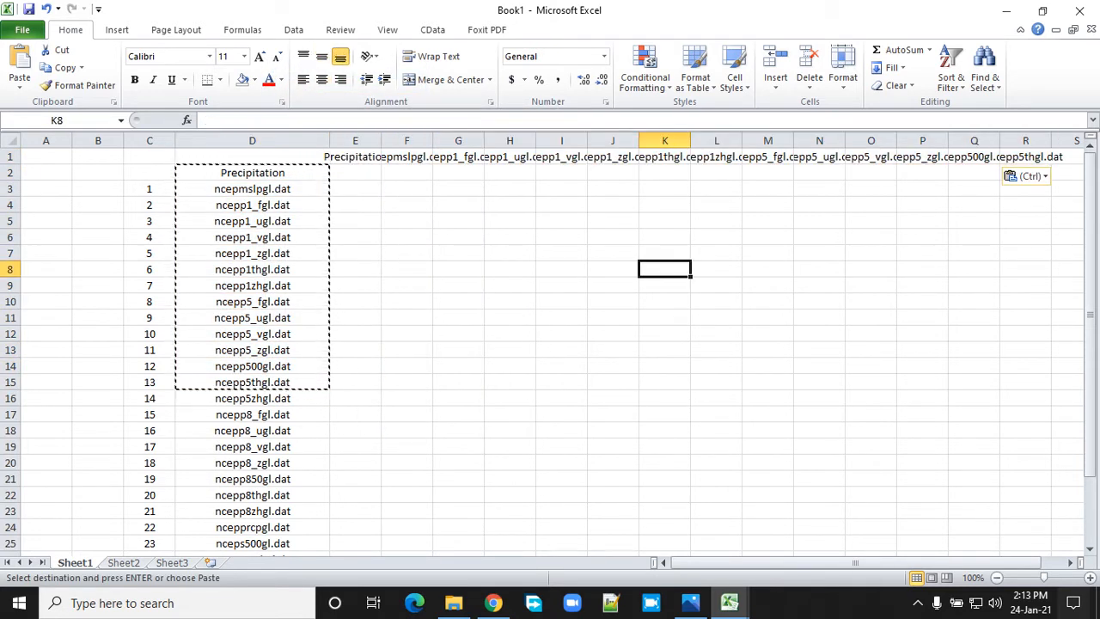
Widen column E slightly and auto-fit columns F to M to the predictor names in row 1
drag(381, 140, 384, 140)
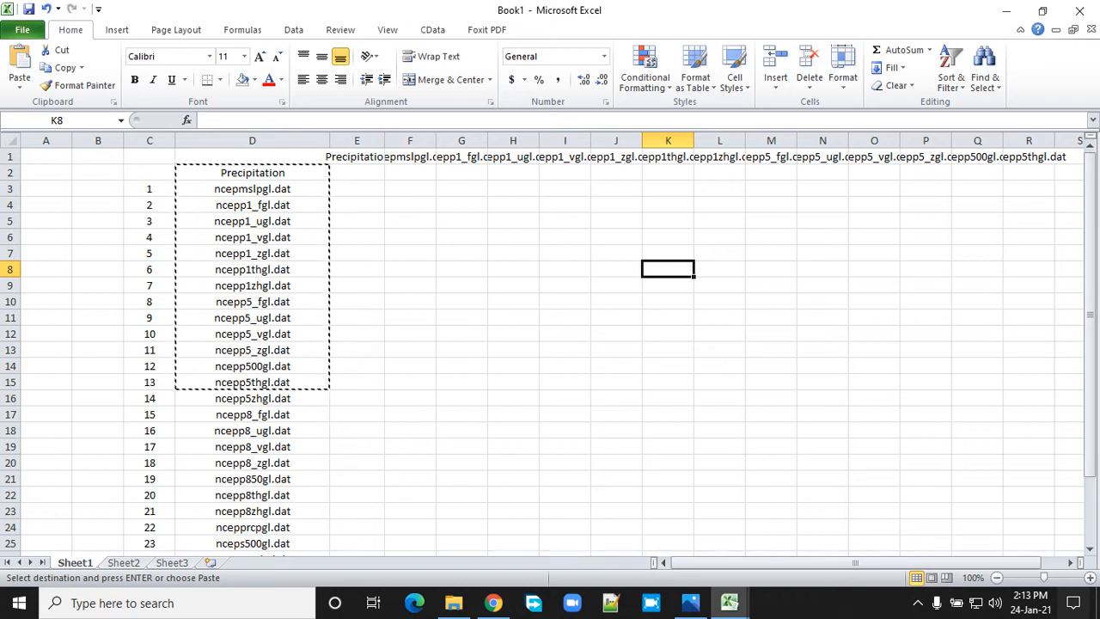
double_click(436, 140)
double_click(519, 140)
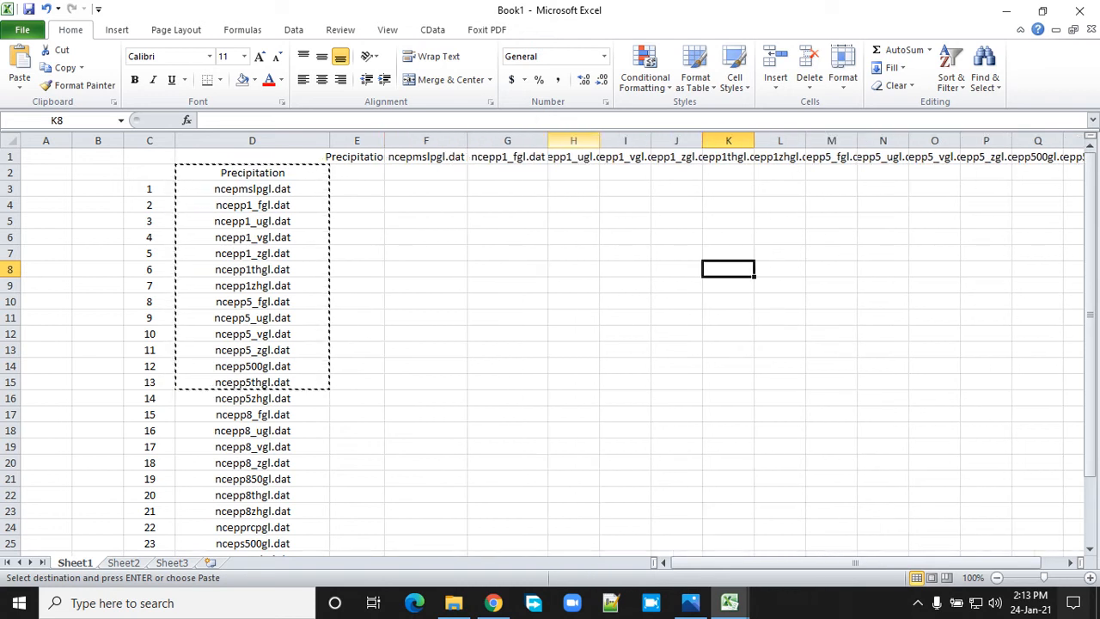
double_click(600, 140)
double_click(683, 140)
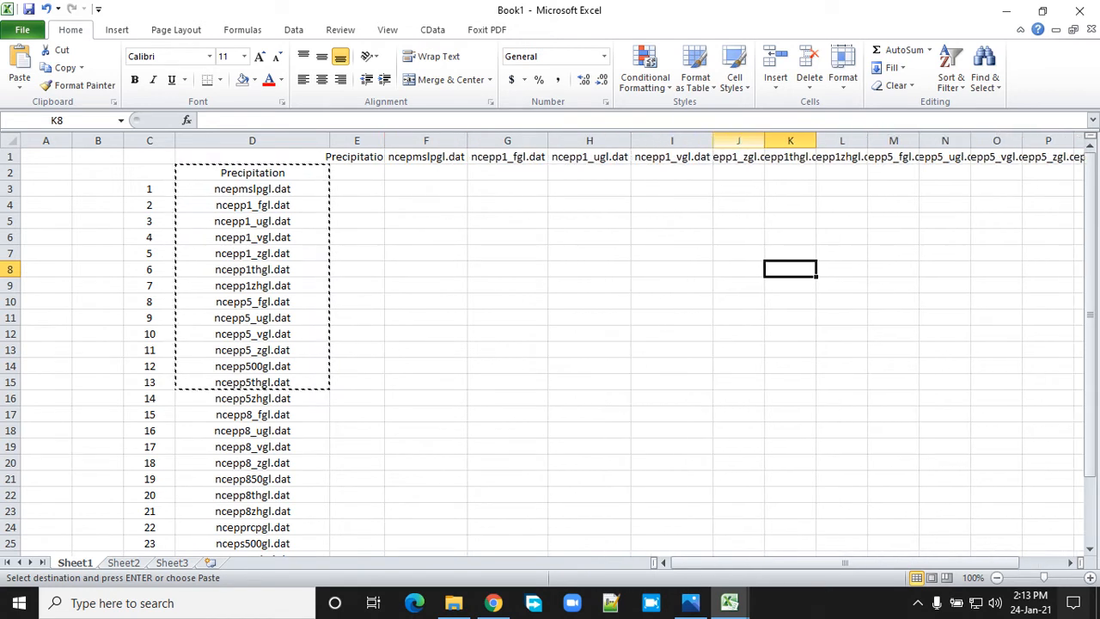
double_click(765, 140)
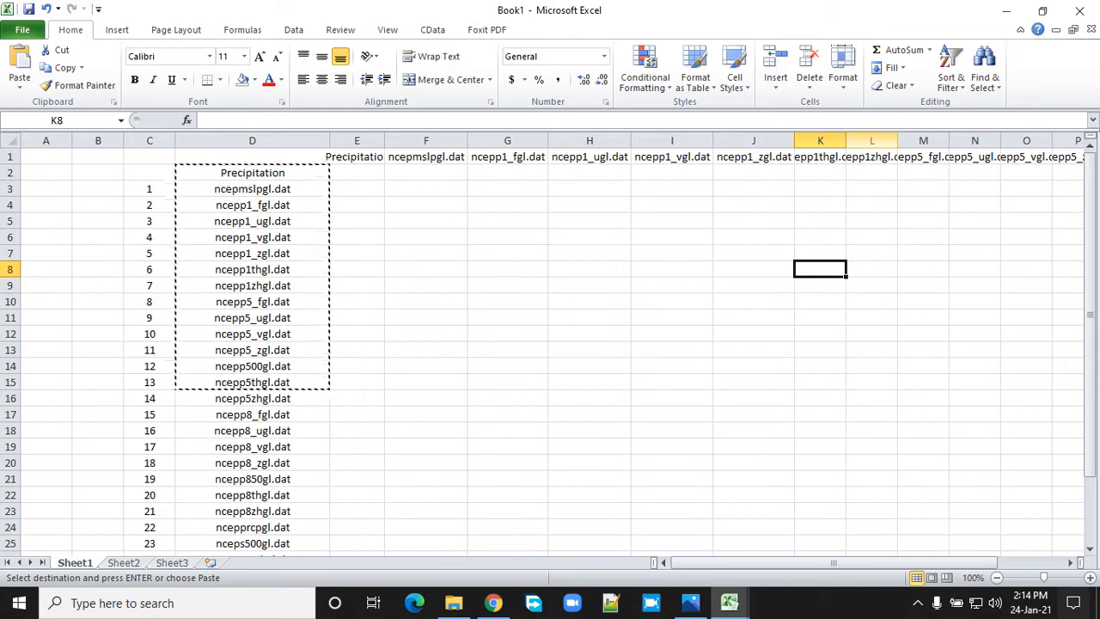
double_click(847, 140)
double_click(928, 140)
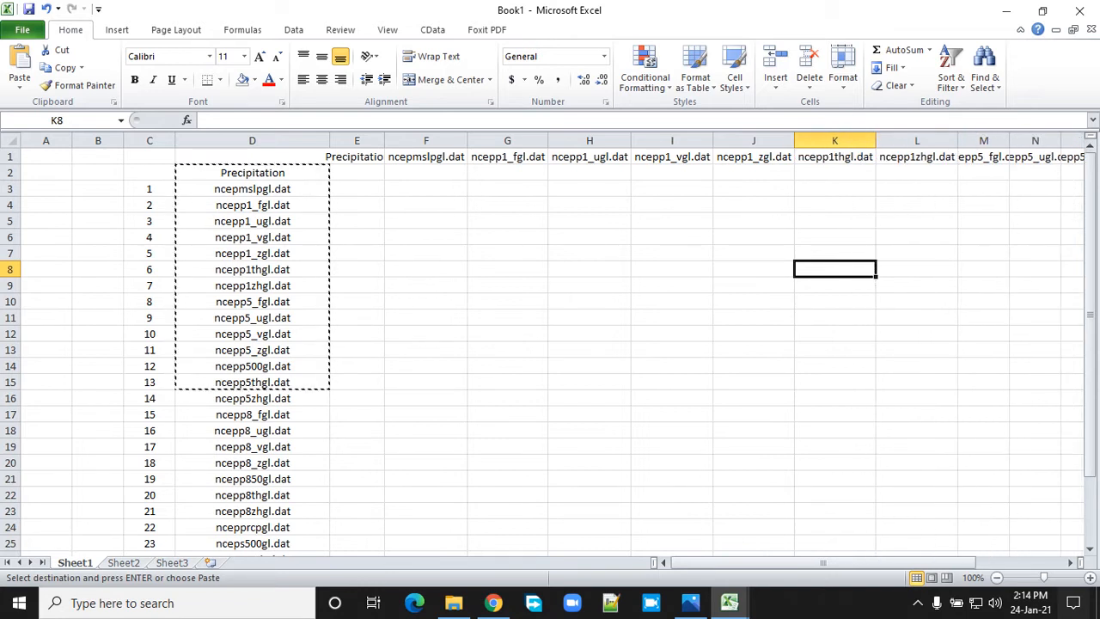
double_click(1009, 140)
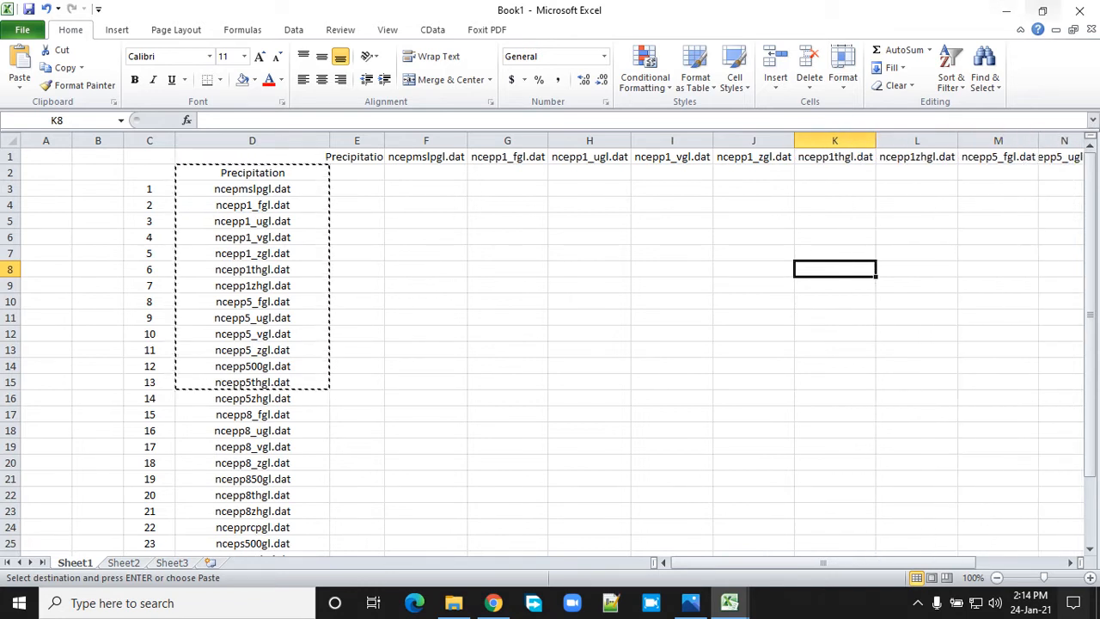
Delete columns A to C, which precede the vertical list of predictor names
click(46, 140)
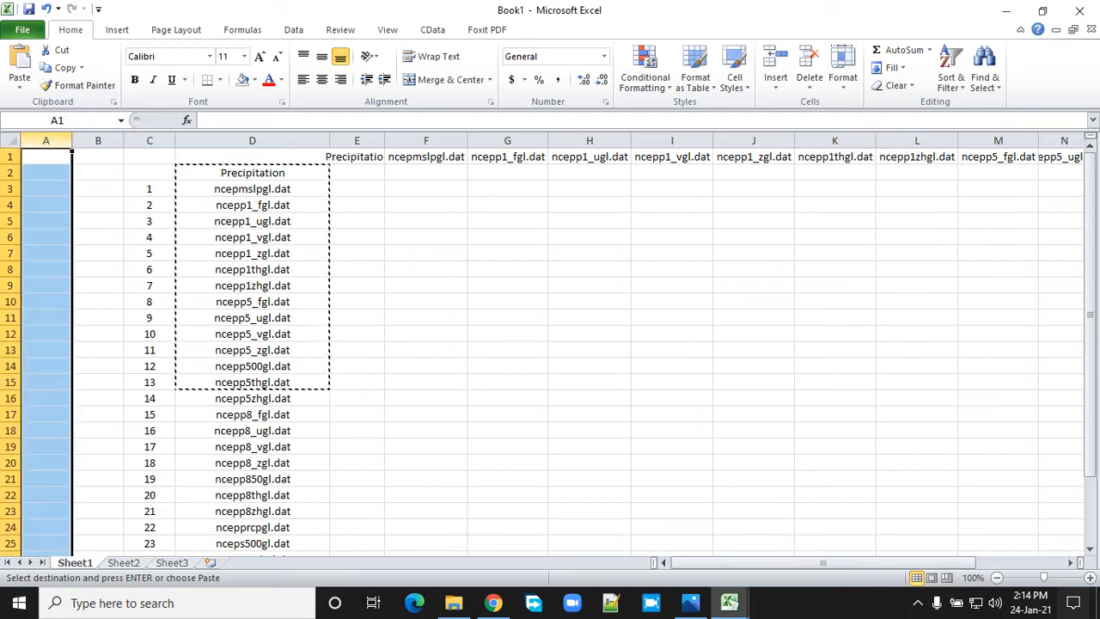
drag(52, 141, 142, 140)
right_click(138, 143)
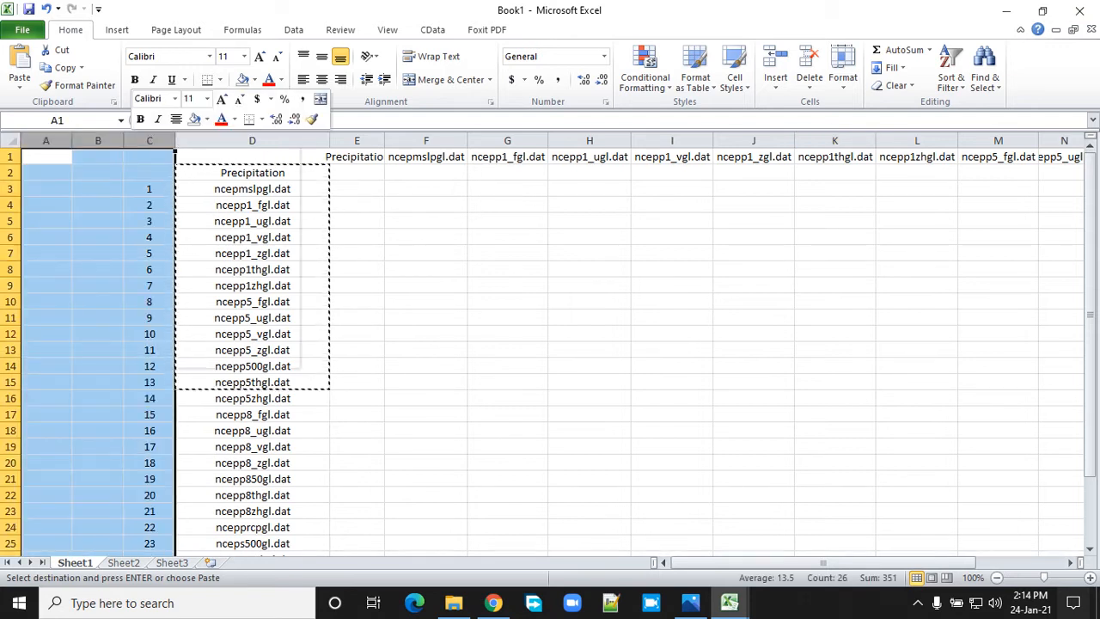
click(172, 265)
click(434, 269)
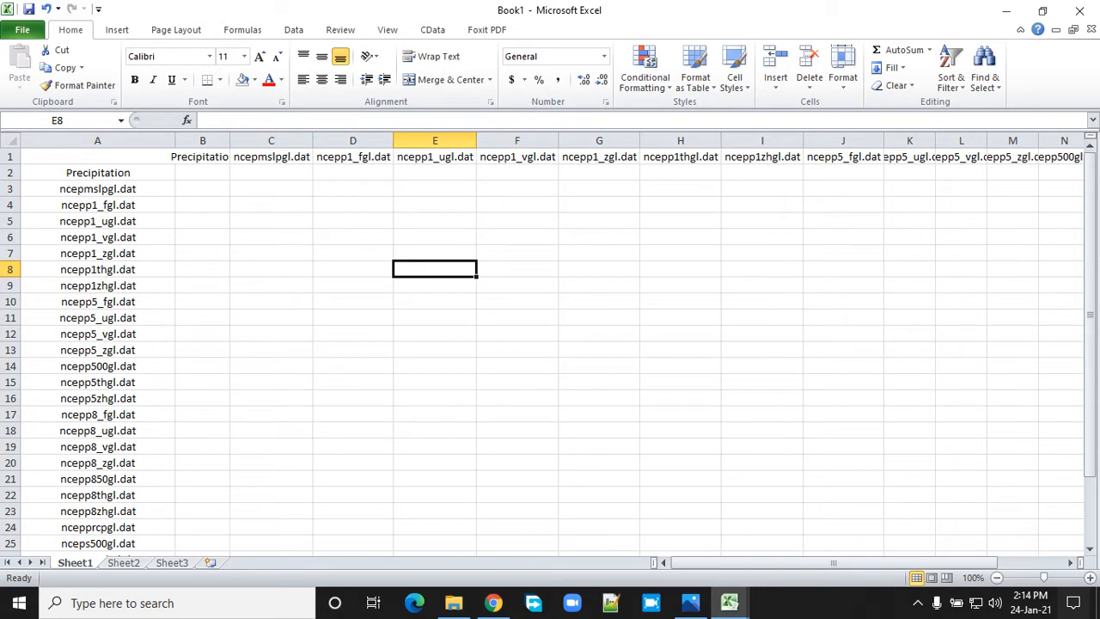
Auto-fit columns K to O so the names from ncepp5_ugl.dat to ncepp5thgl.dat fit in row 1
drag(834, 563, 855, 563)
scroll(550, 344, down, 1)
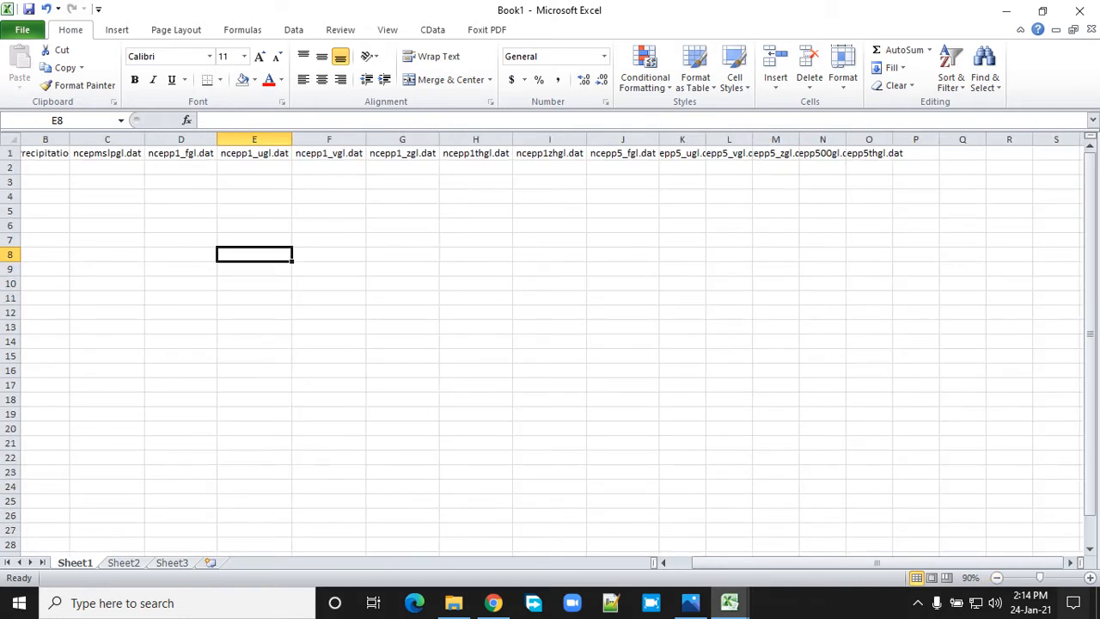
double_click(846, 138)
drag(799, 139, 799, 139)
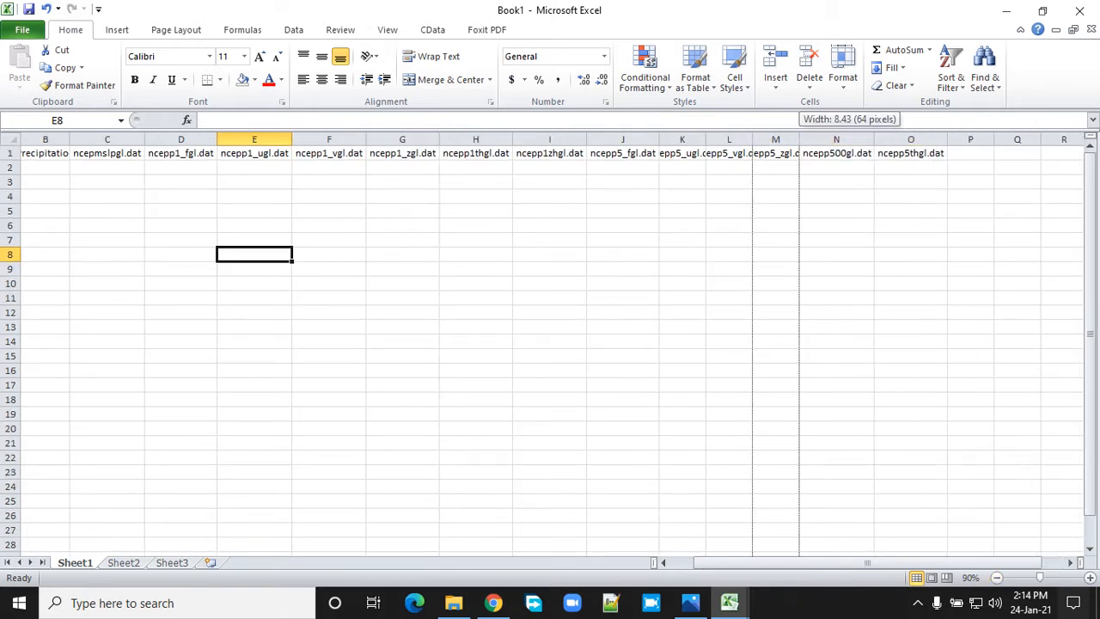
click(800, 139)
double_click(753, 139)
double_click(706, 138)
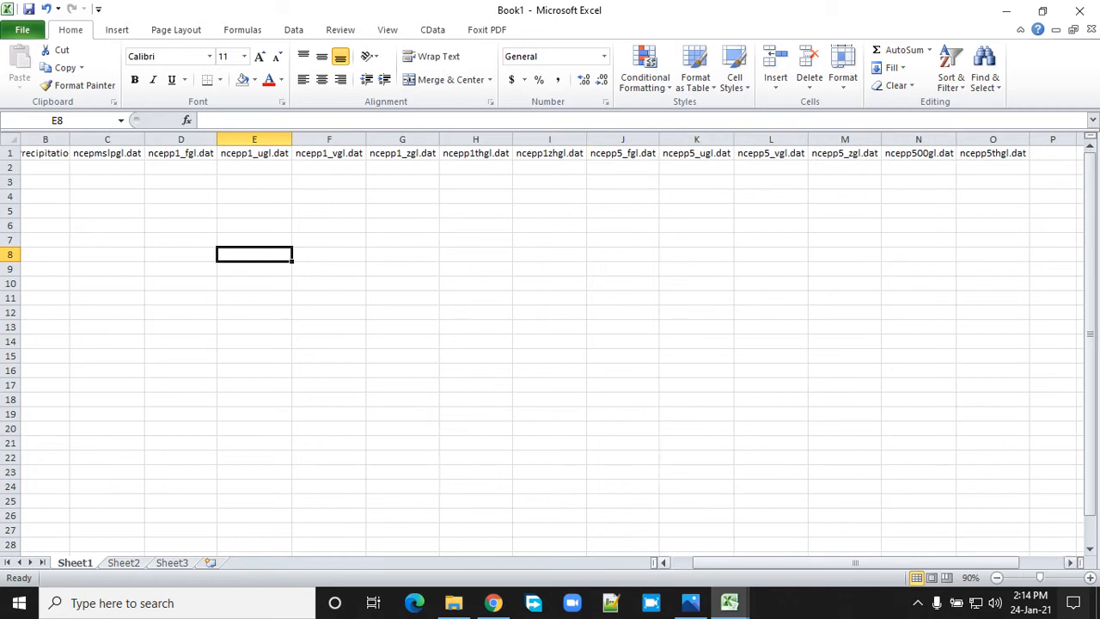
drag(856, 562, 833, 562)
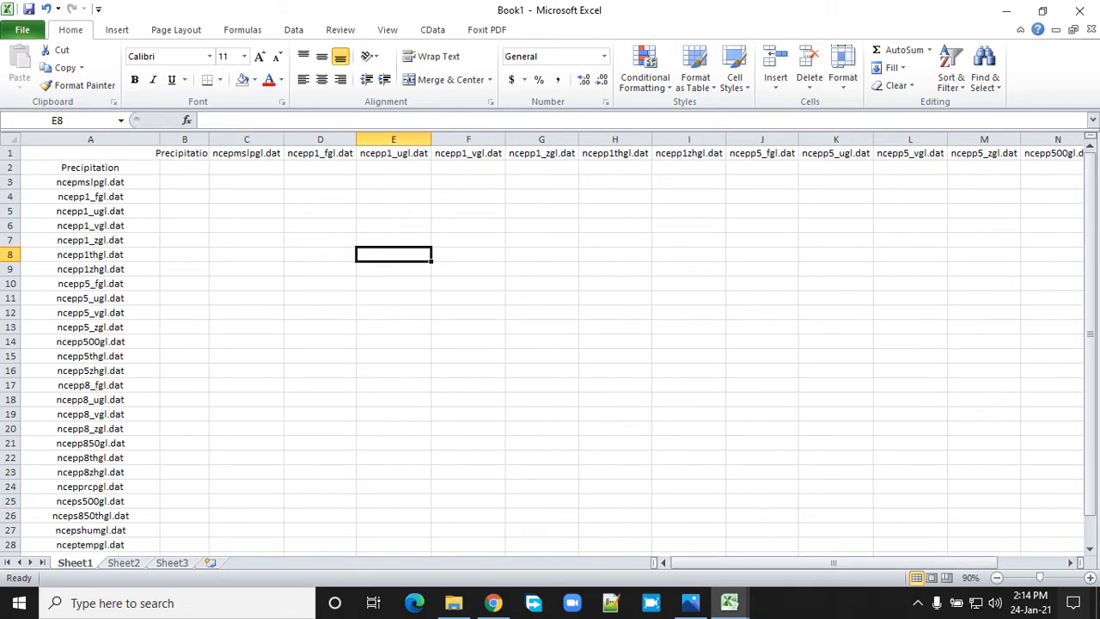
Fill the row labels in A2:A15 and the column headings in B1:O1 with standard green
drag(90, 356, 91, 168)
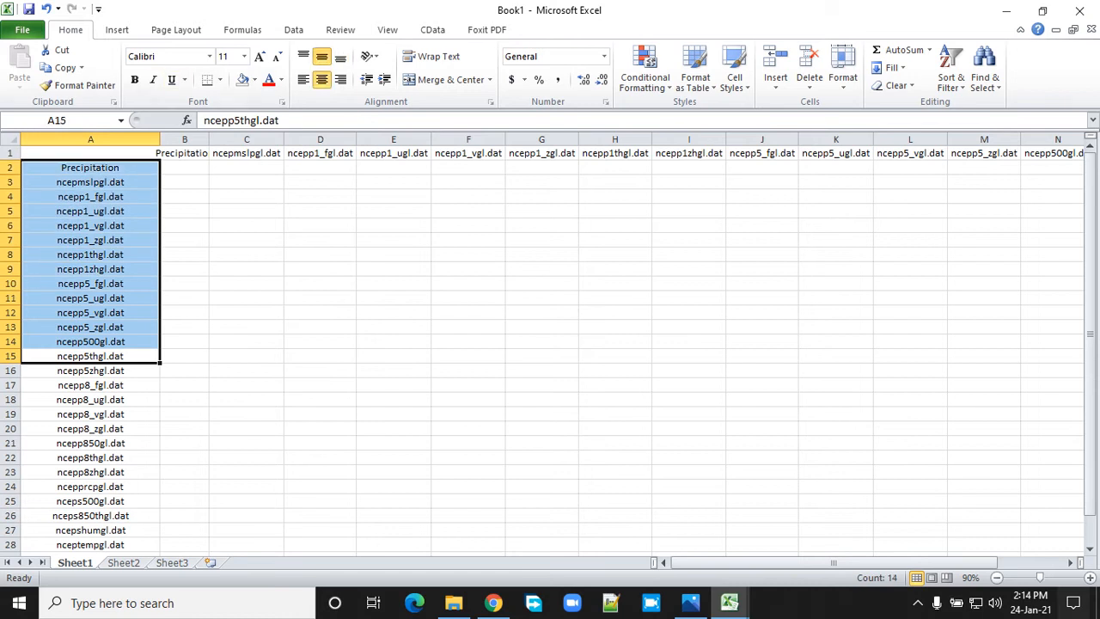
click(254, 79)
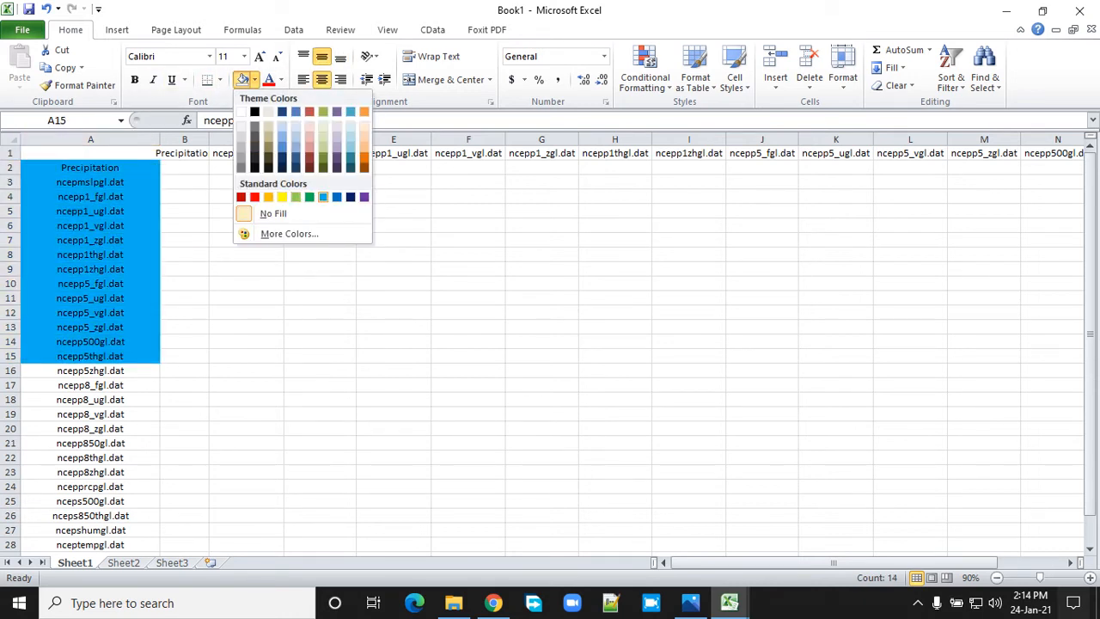
click(310, 197)
drag(182, 153, 1014, 153)
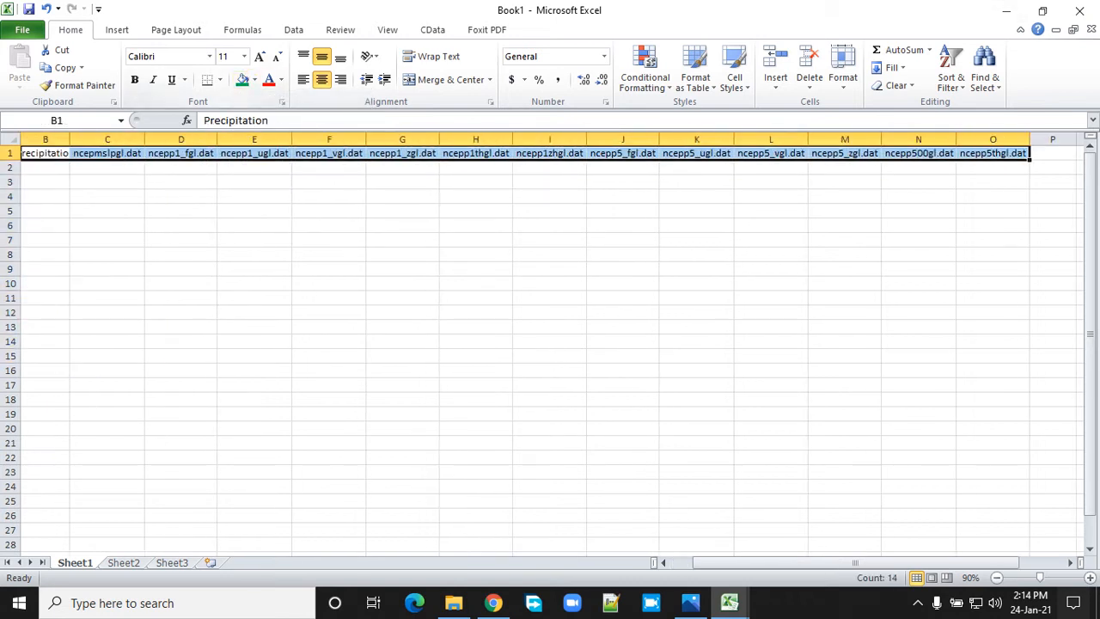
click(242, 80)
drag(860, 562, 832, 562)
click(320, 458)
Insert an empty row above ncepp5zhgl.dat in row 16
right_click(12, 371)
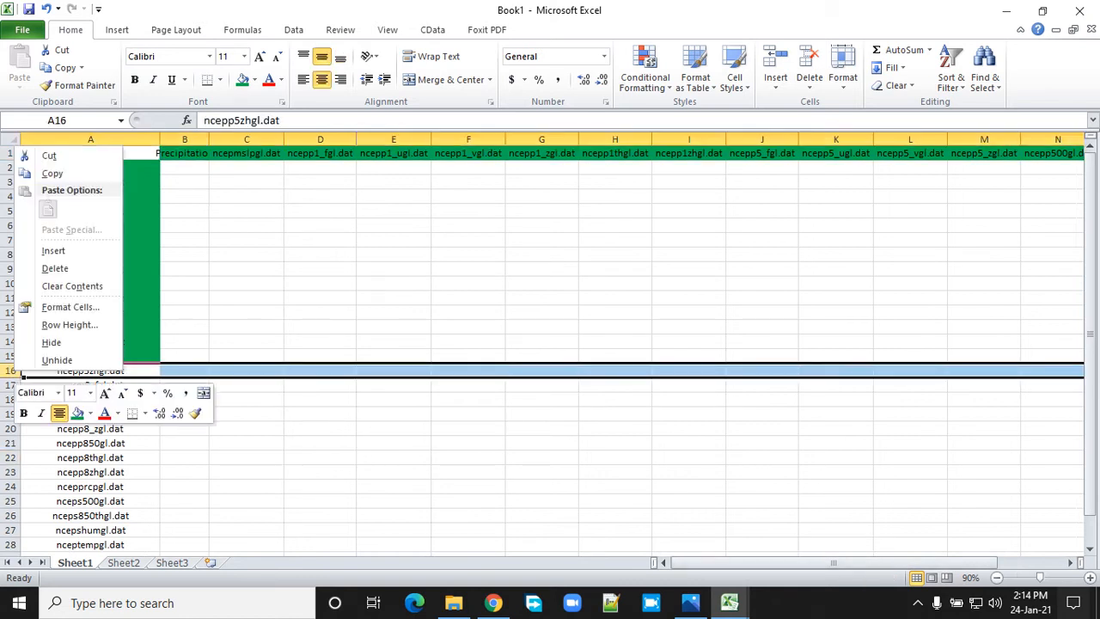
click(53, 250)
click(319, 515)
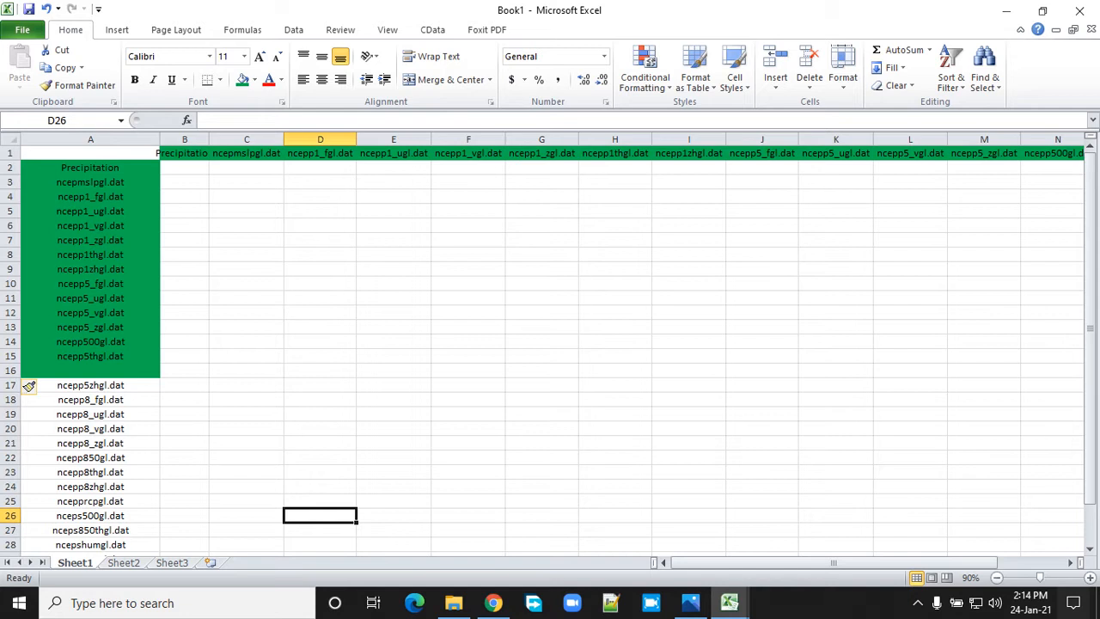
Narrow column A slightly and widen column B to fit the Precipitation heading
key(ctrl+Home)
click(184, 182)
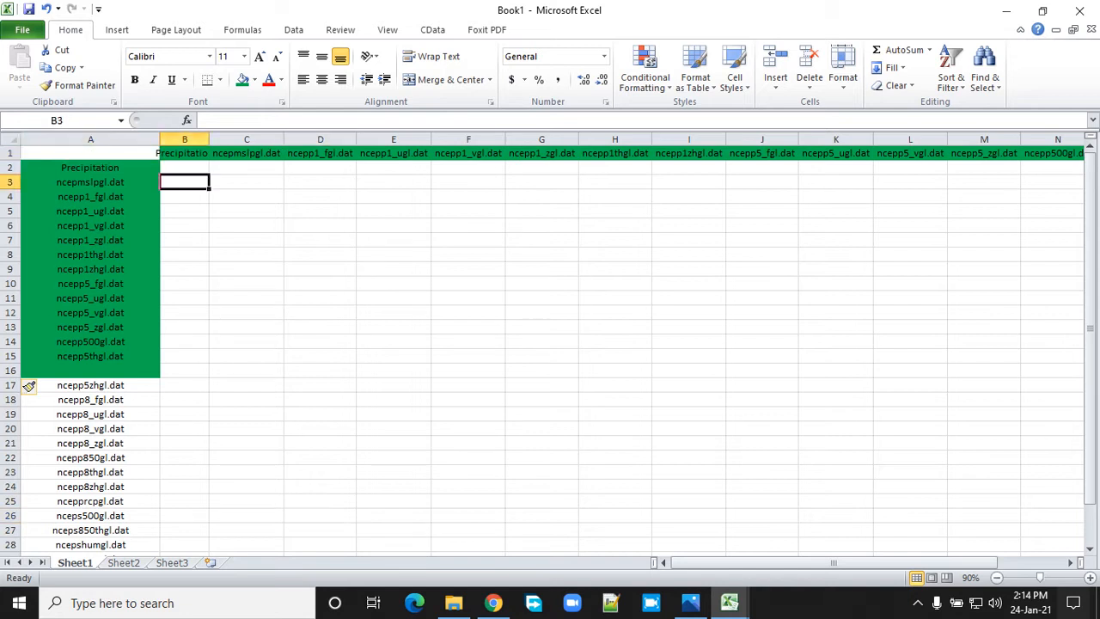
drag(160, 138, 231, 138)
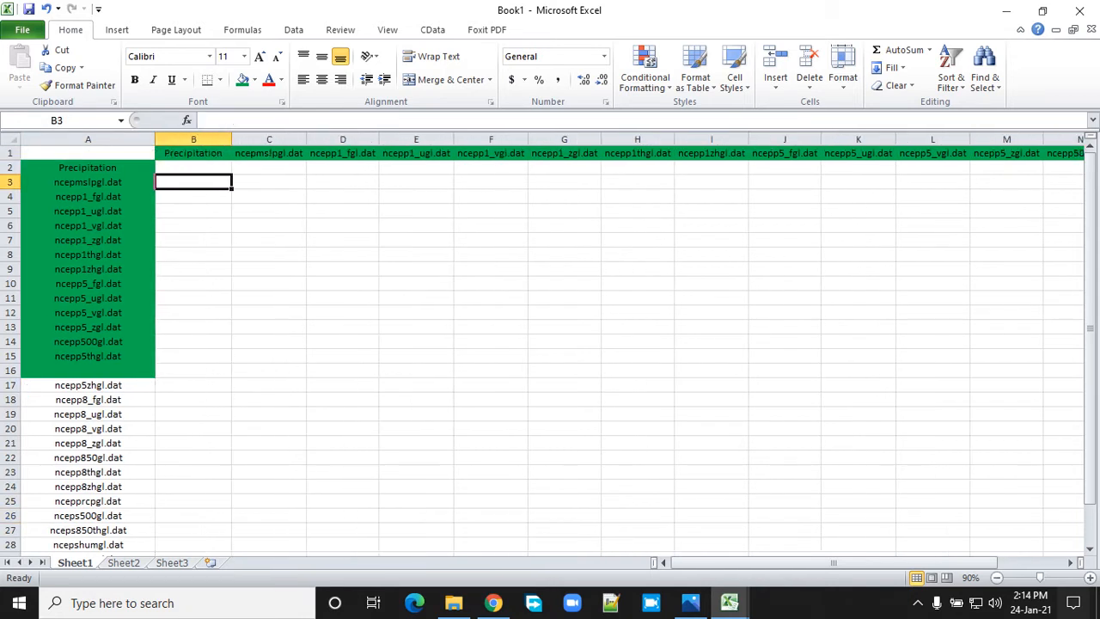
click(269, 226)
click(194, 167)
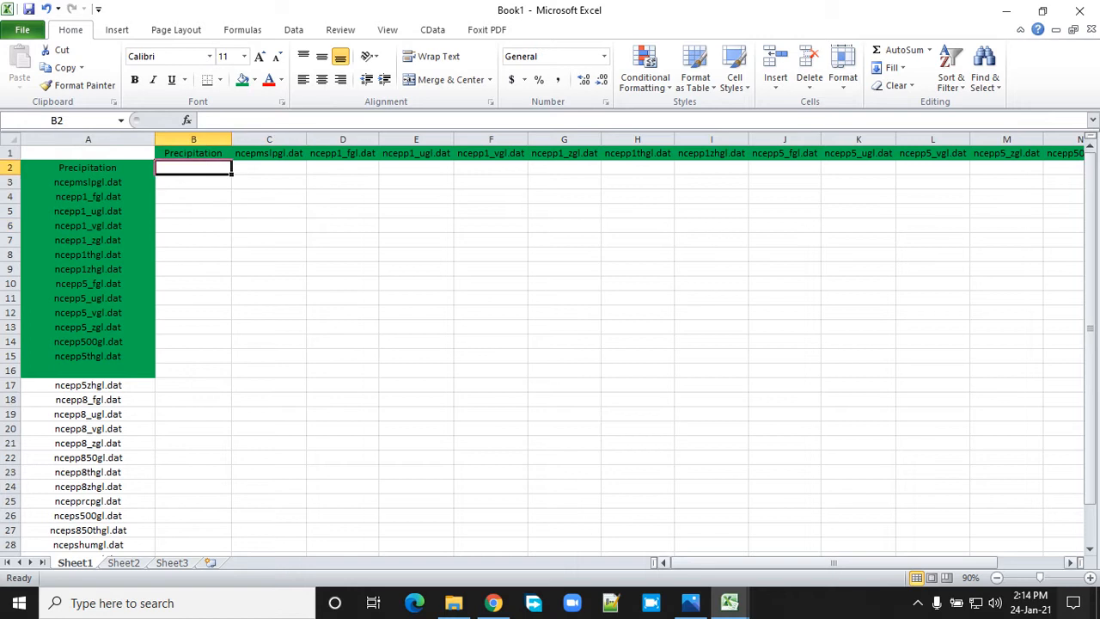
Arrange the Book1 workbook and the correlation results image 1.jpg side by side, minimizing the other open windows
click(691, 603)
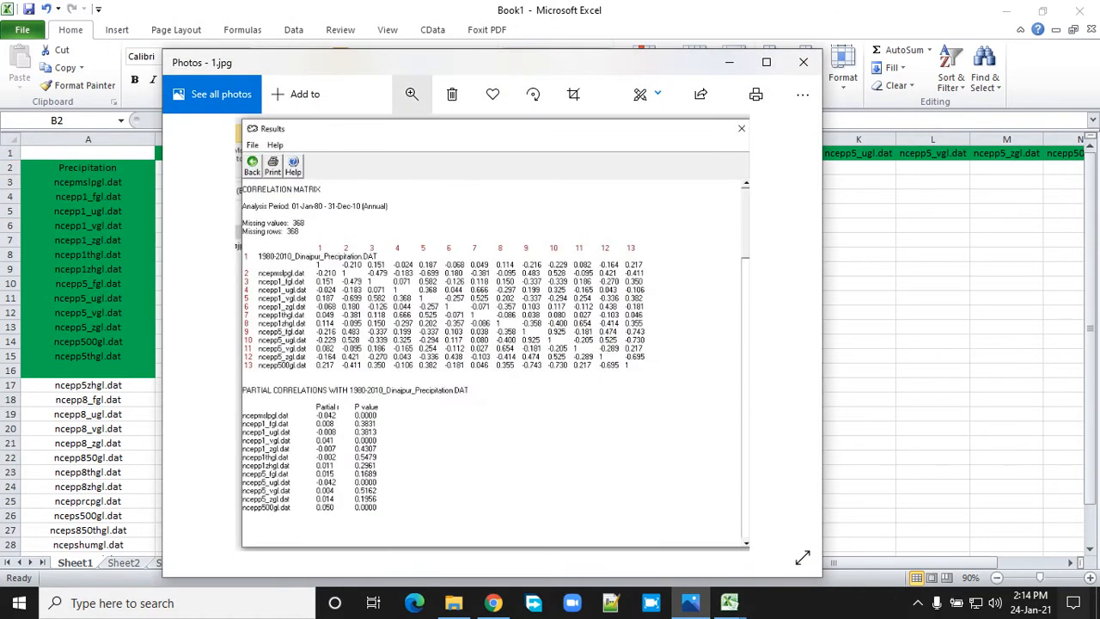
drag(425, 56, 735, 54)
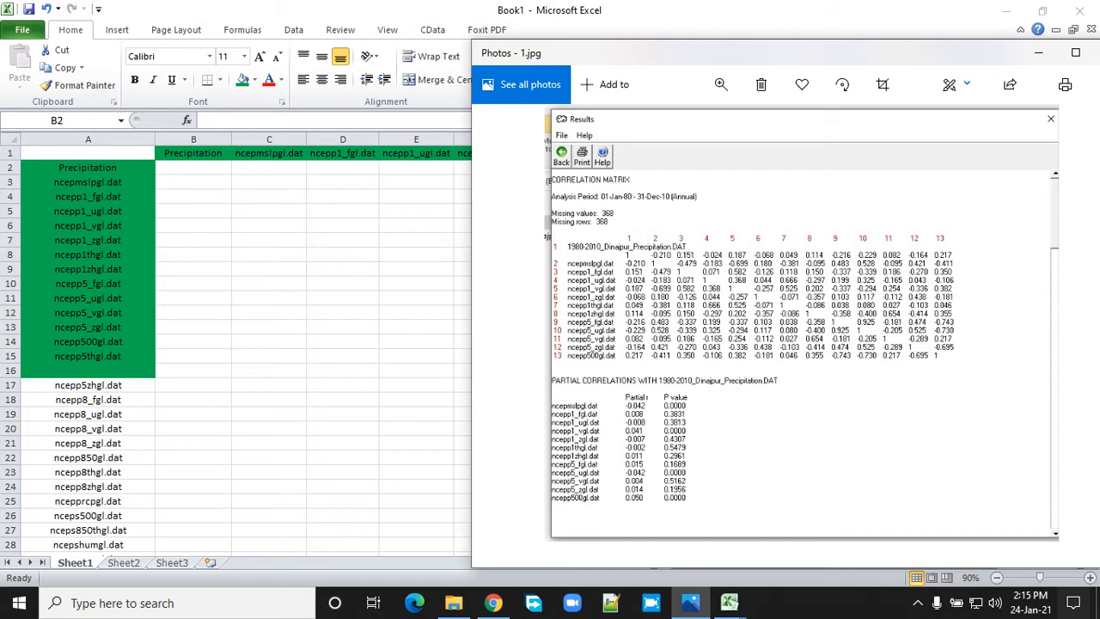
click(1038, 54)
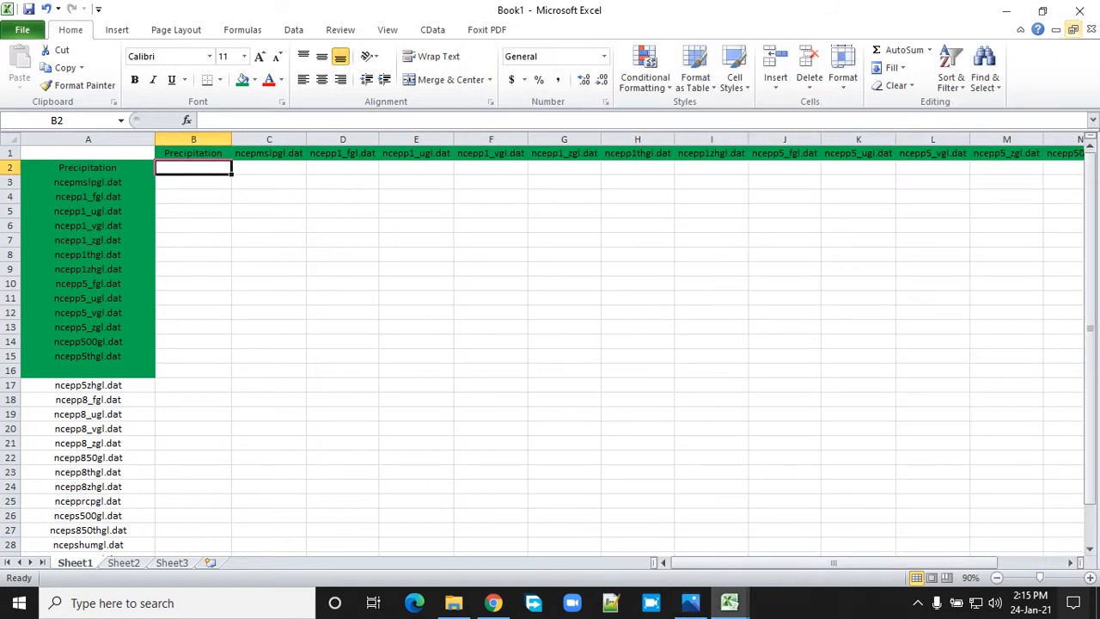
click(1072, 29)
click(1043, 11)
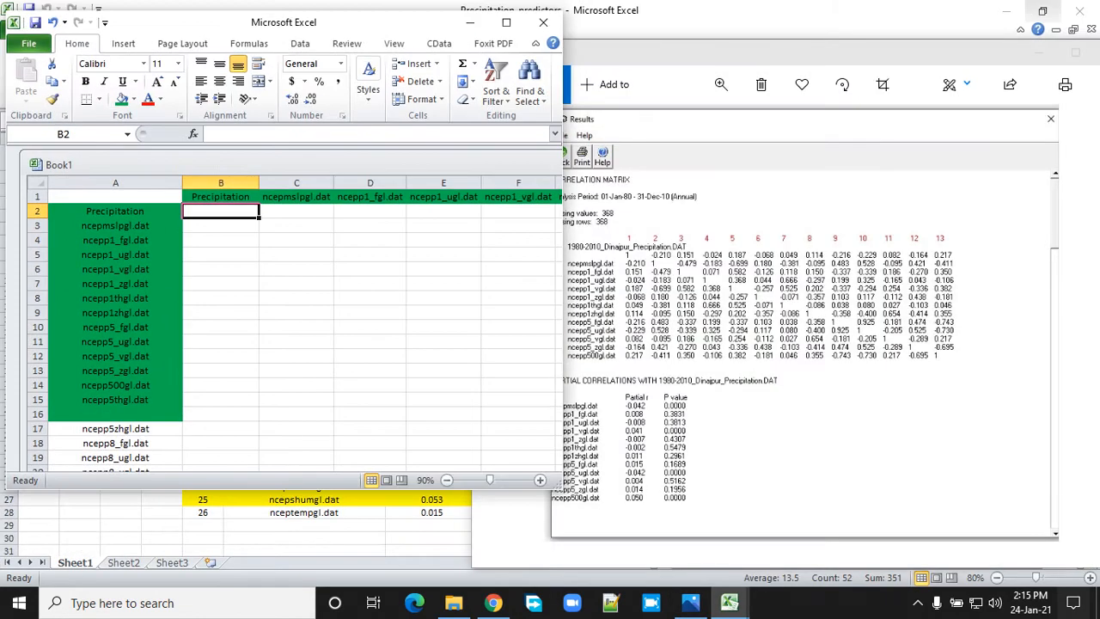
click(1007, 10)
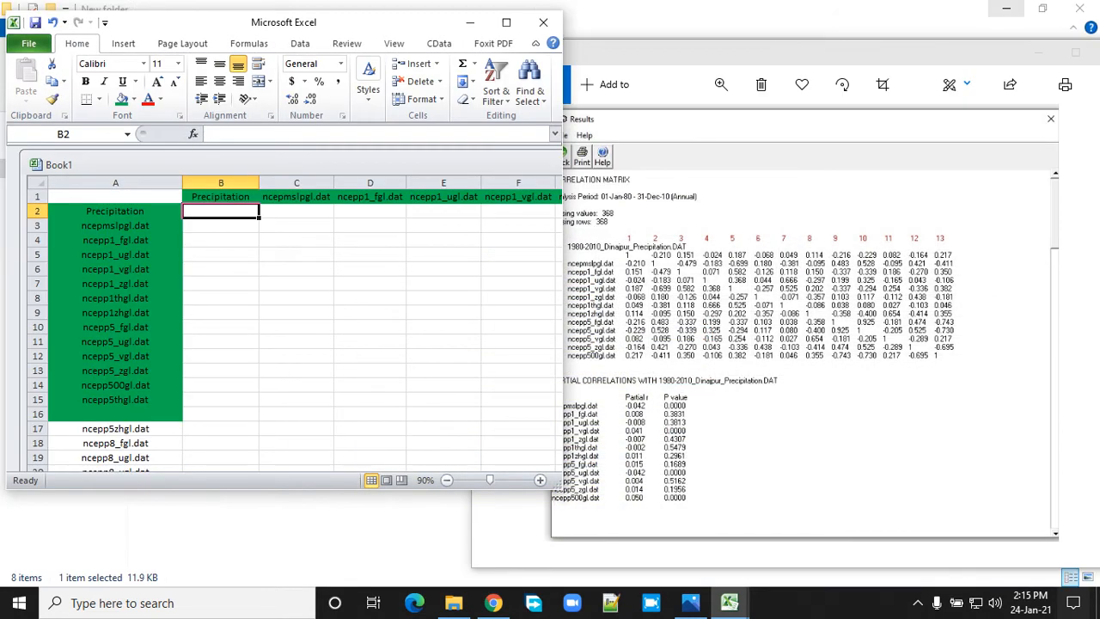
click(1007, 9)
drag(898, 54, 998, 18)
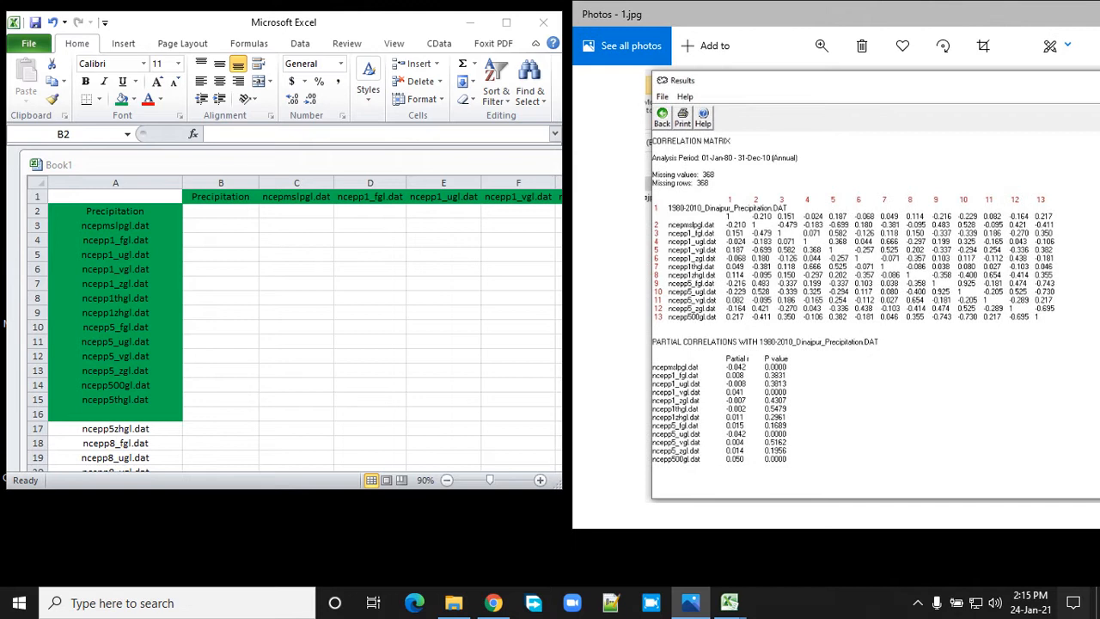
Enter 1 in B2 as the correlation of Precipitation with itself
click(221, 212)
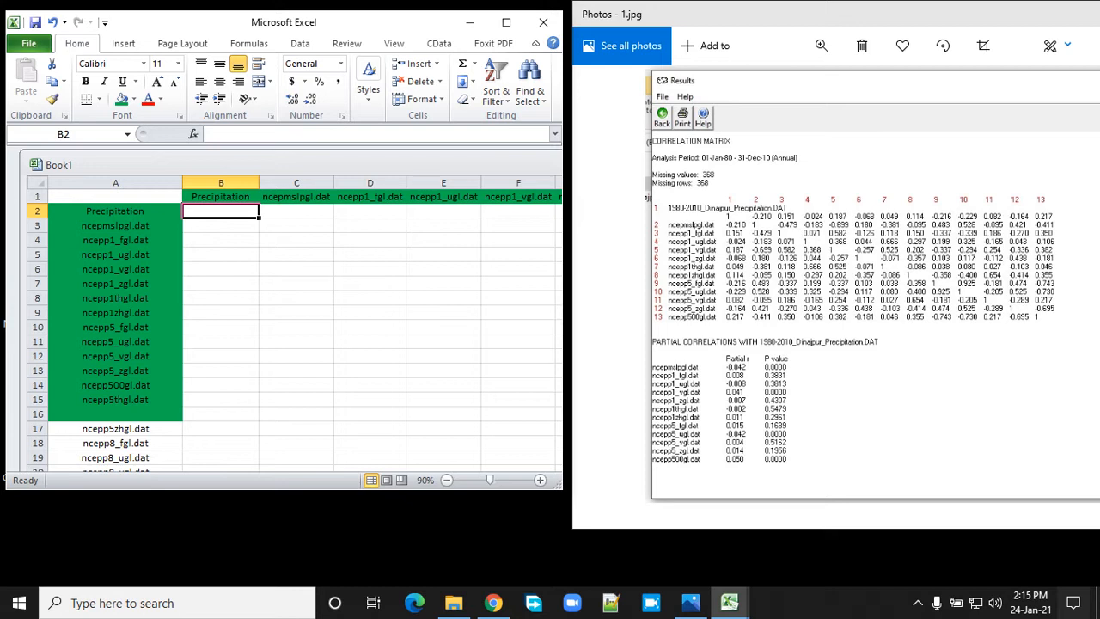
text(1)
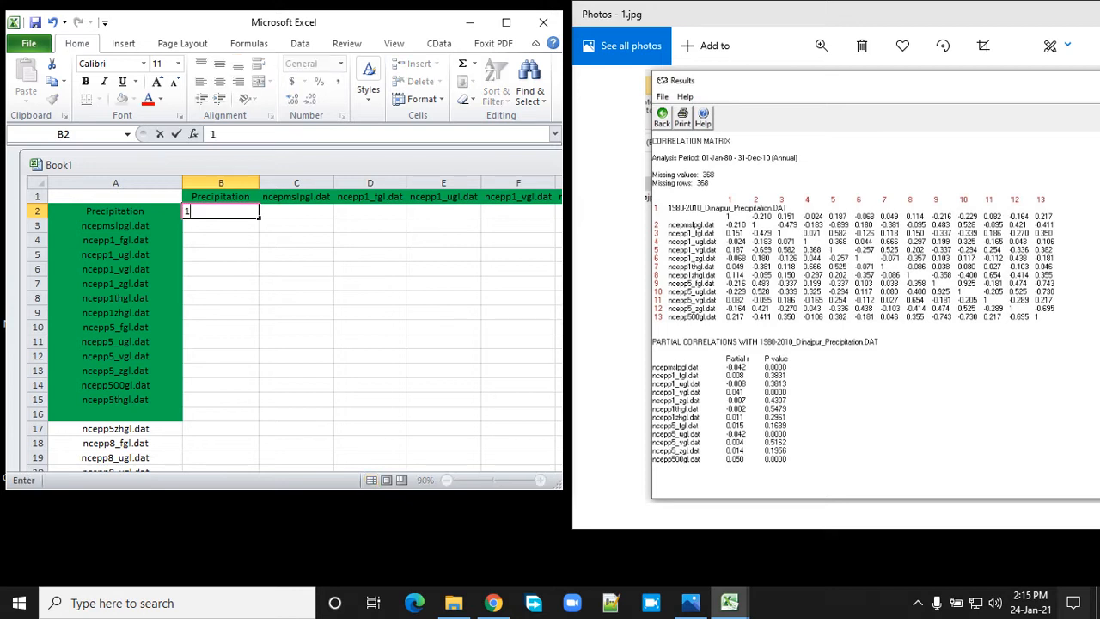
key(alt+Tab)
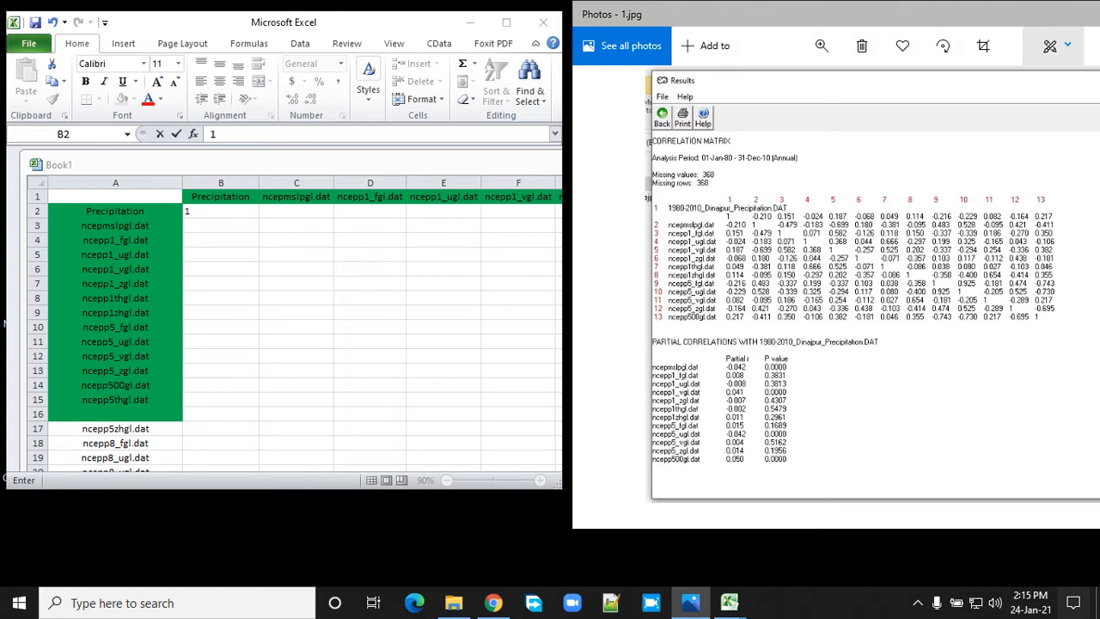
click(1056, 46)
click(954, 94)
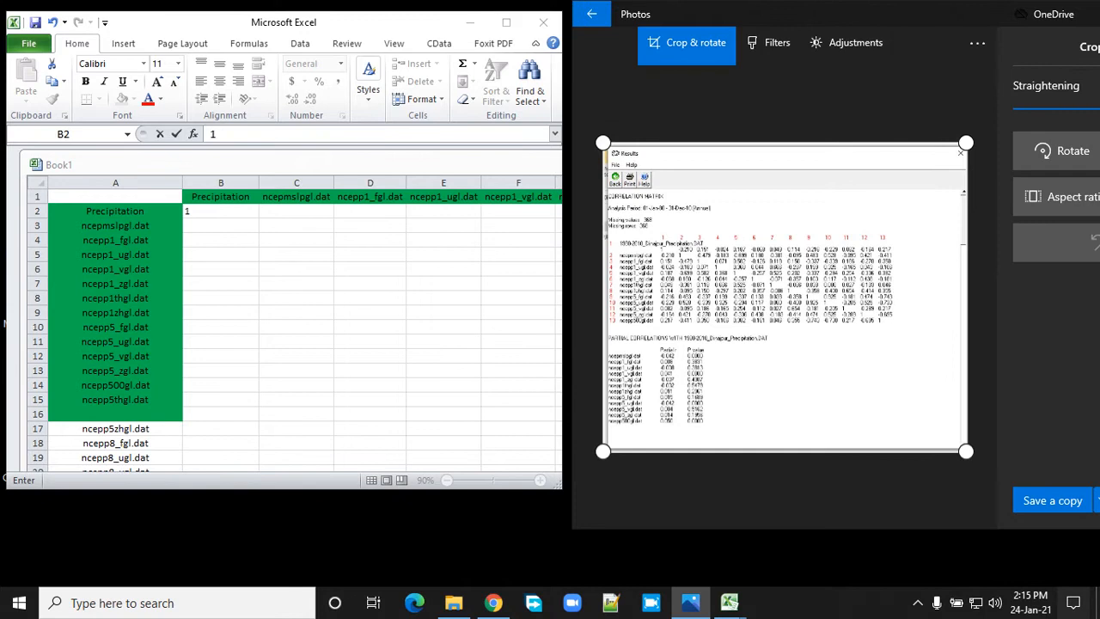
drag(785, 15, 373, 1)
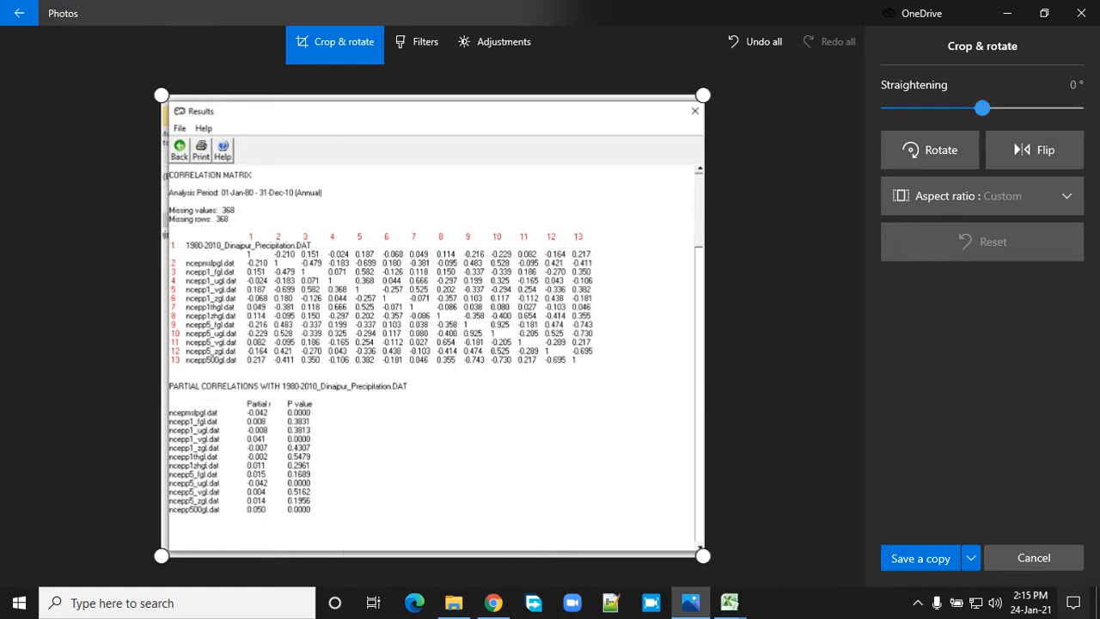
click(757, 41)
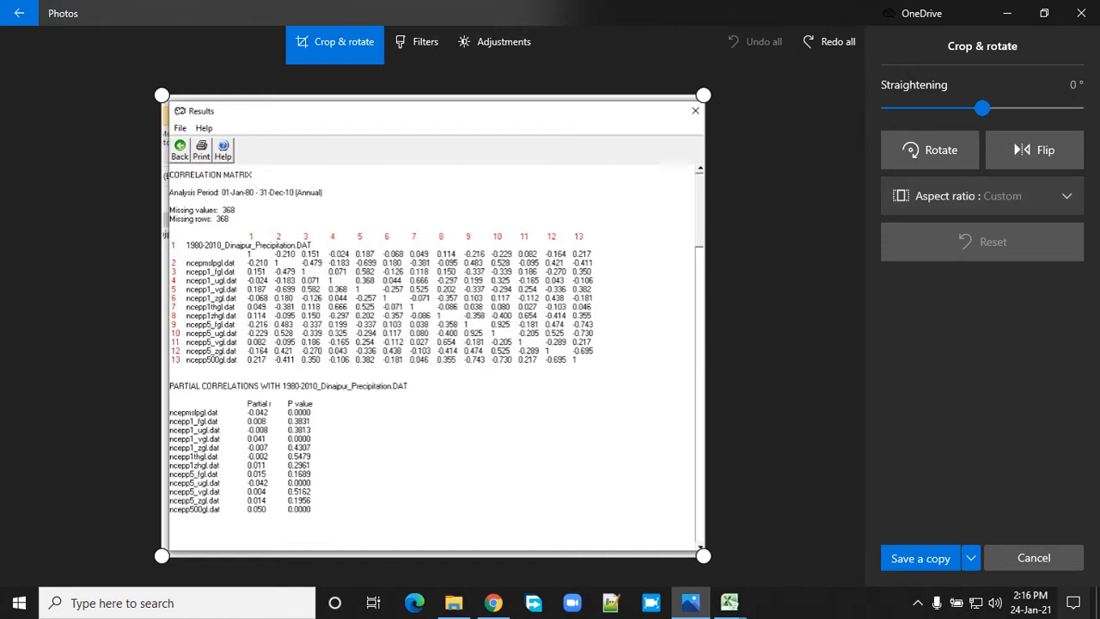
click(1034, 558)
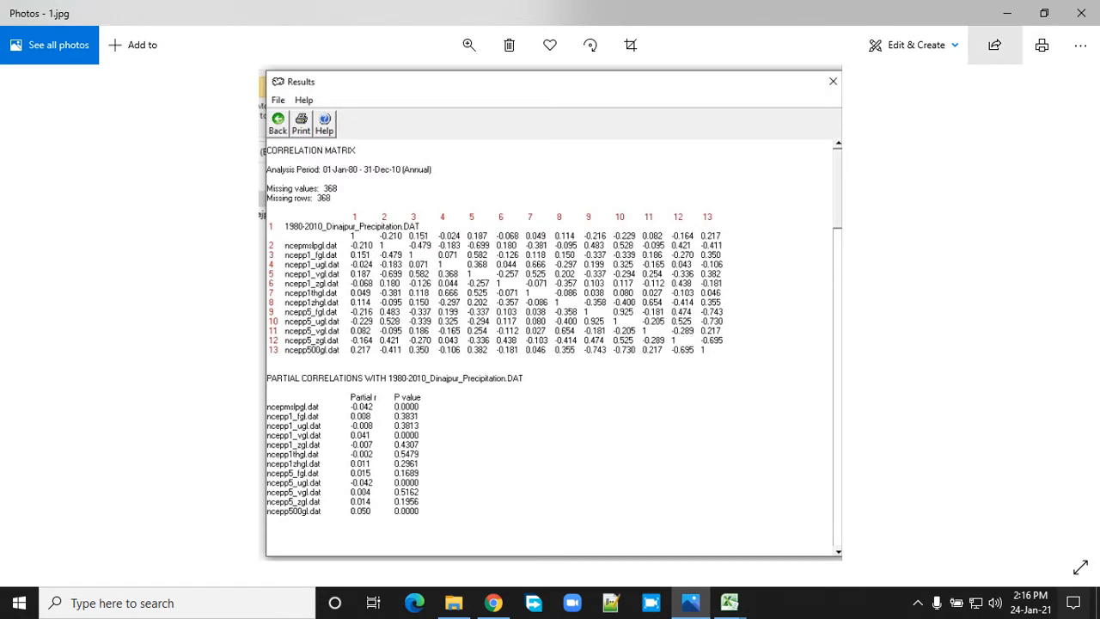
click(916, 44)
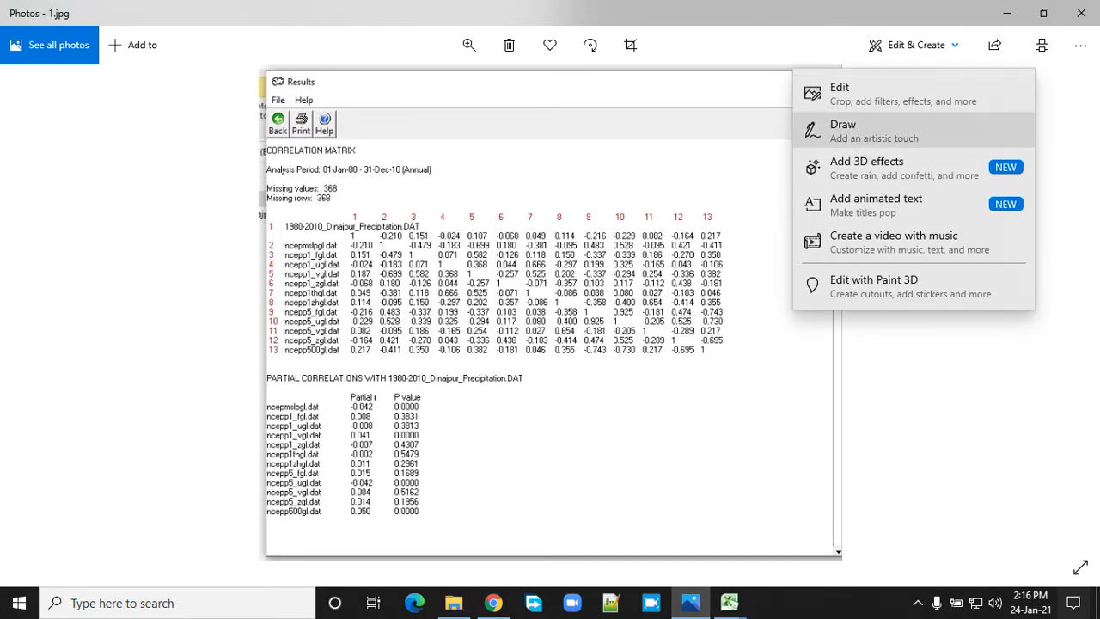
click(810, 130)
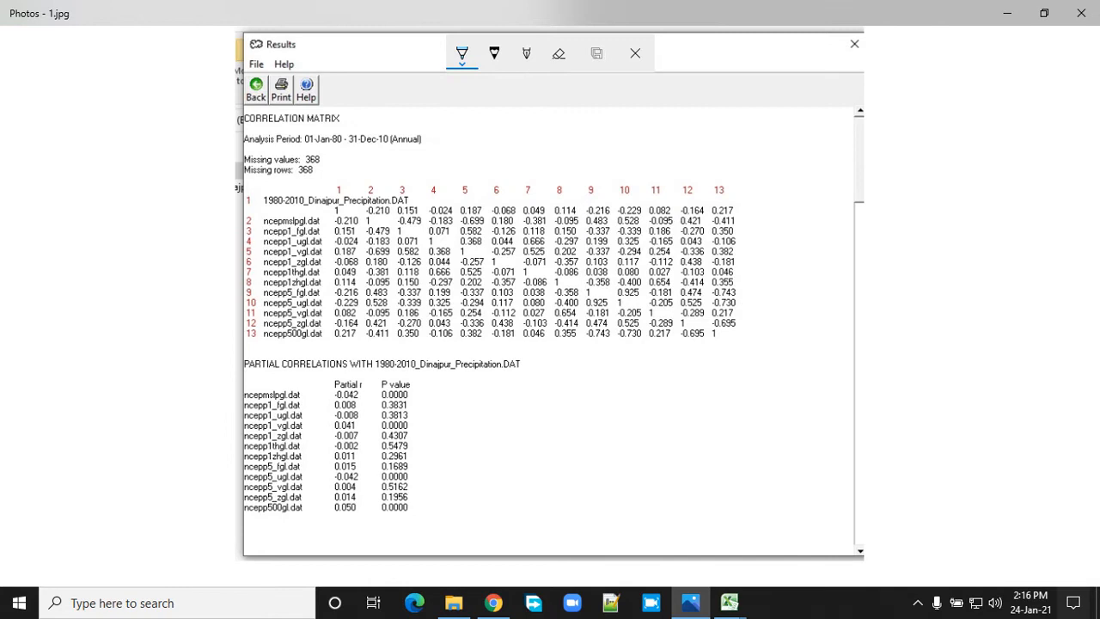
mouse_move(261, 209)
mouse_down()
mouse_move(342, 204)
mouse_move(332, 194)
mouse_move(268, 203)
mouse_up()
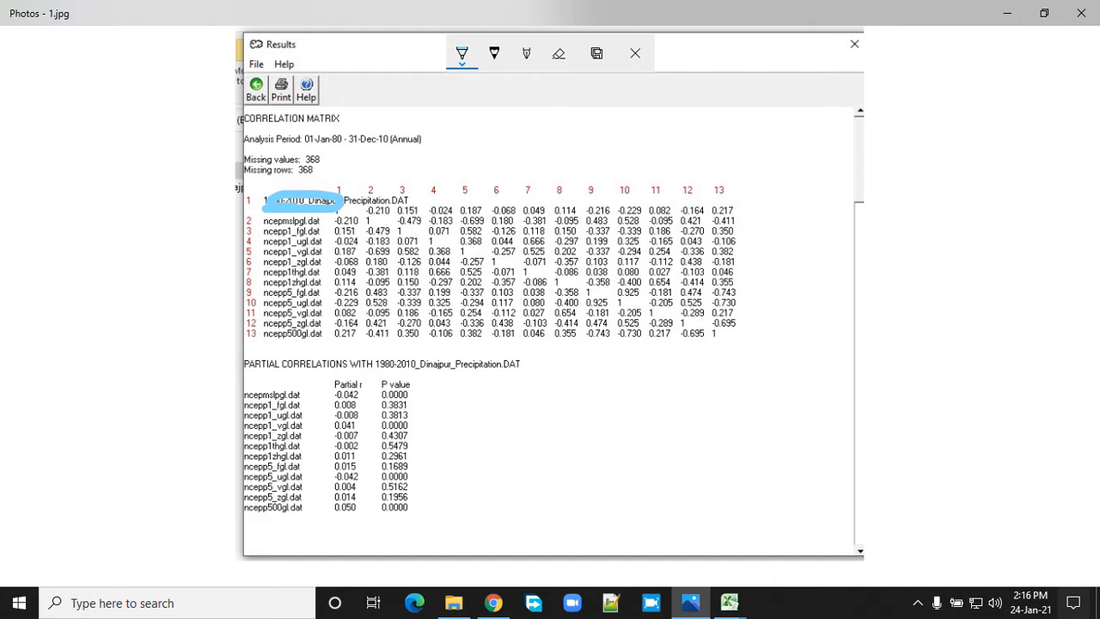
mouse_move(729, 603)
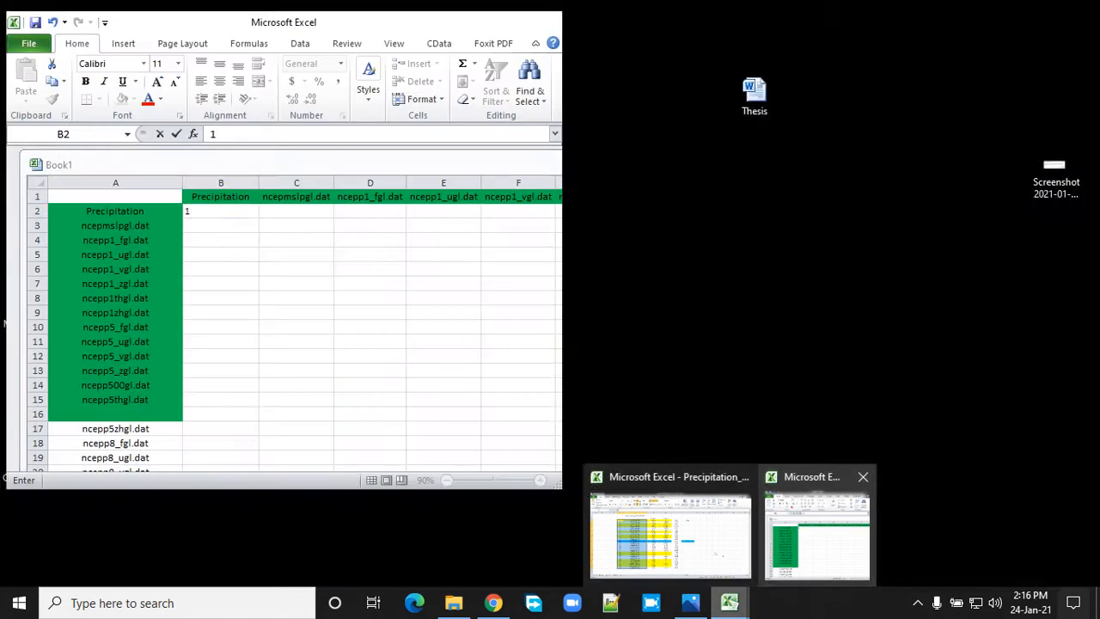
click(817, 533)
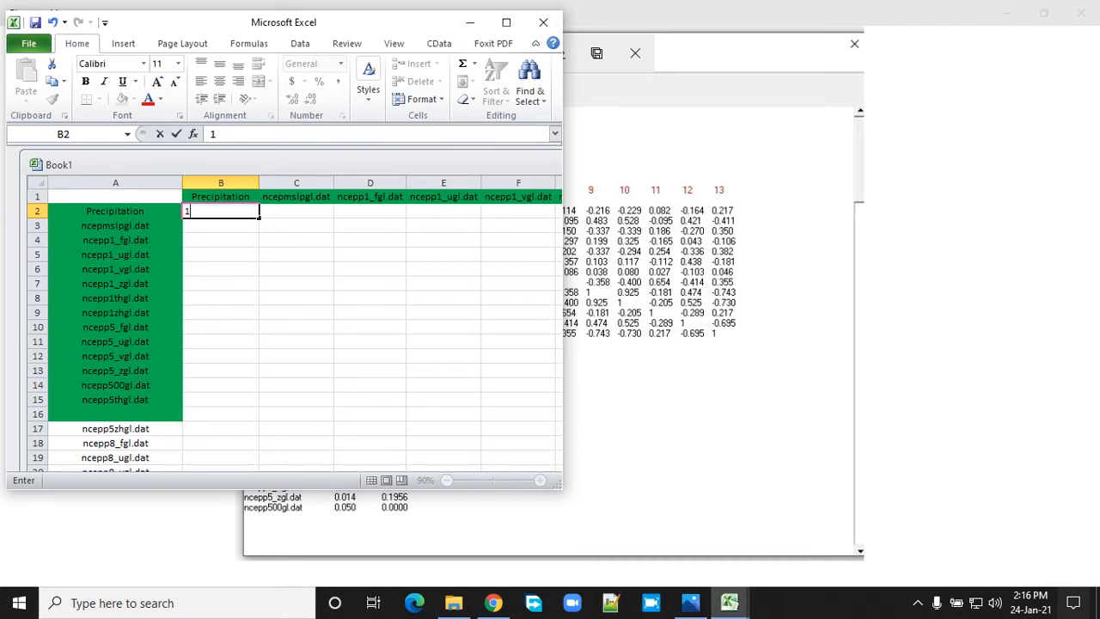
key(alt+Tab)
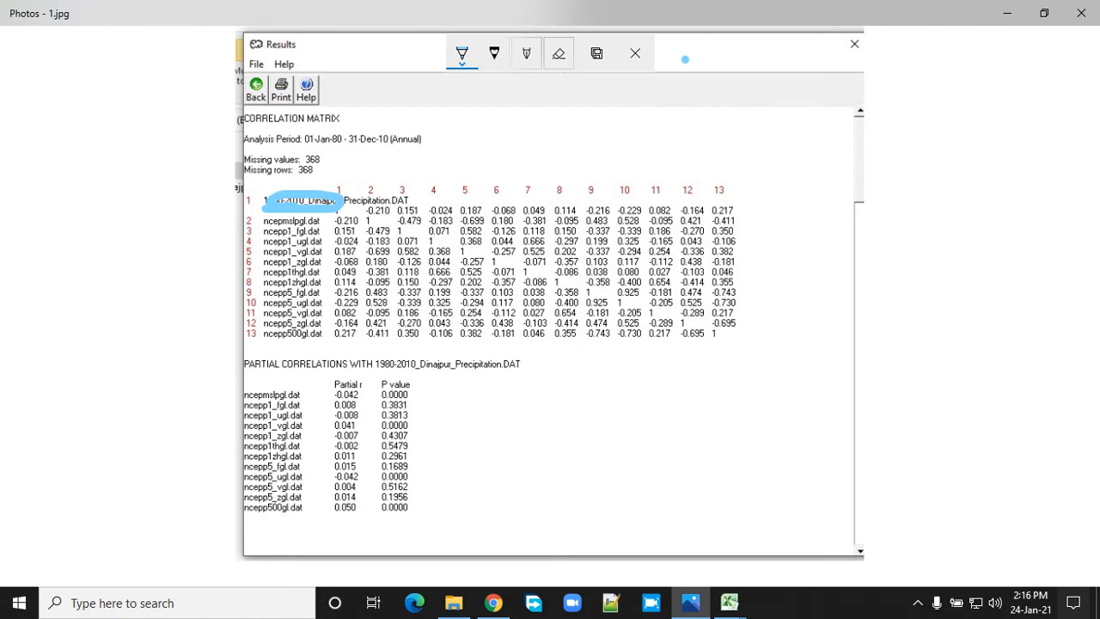
click(1082, 12)
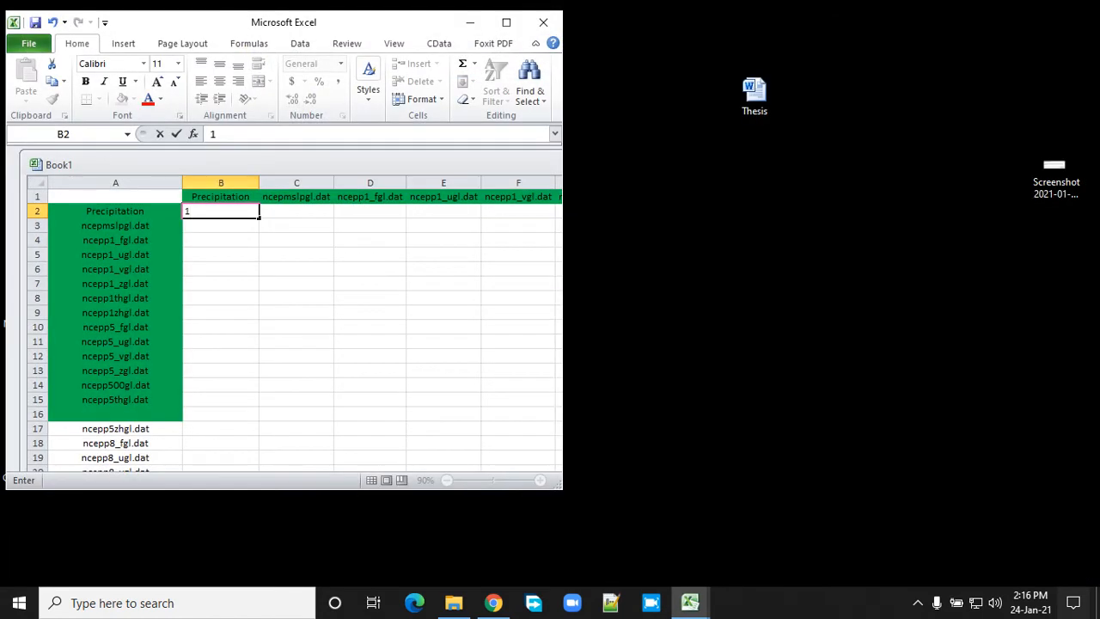
Place the Book1 window beside the 1.jpg correlation image and commit the entry 1 in B2
drag(313, 22, 741, 50)
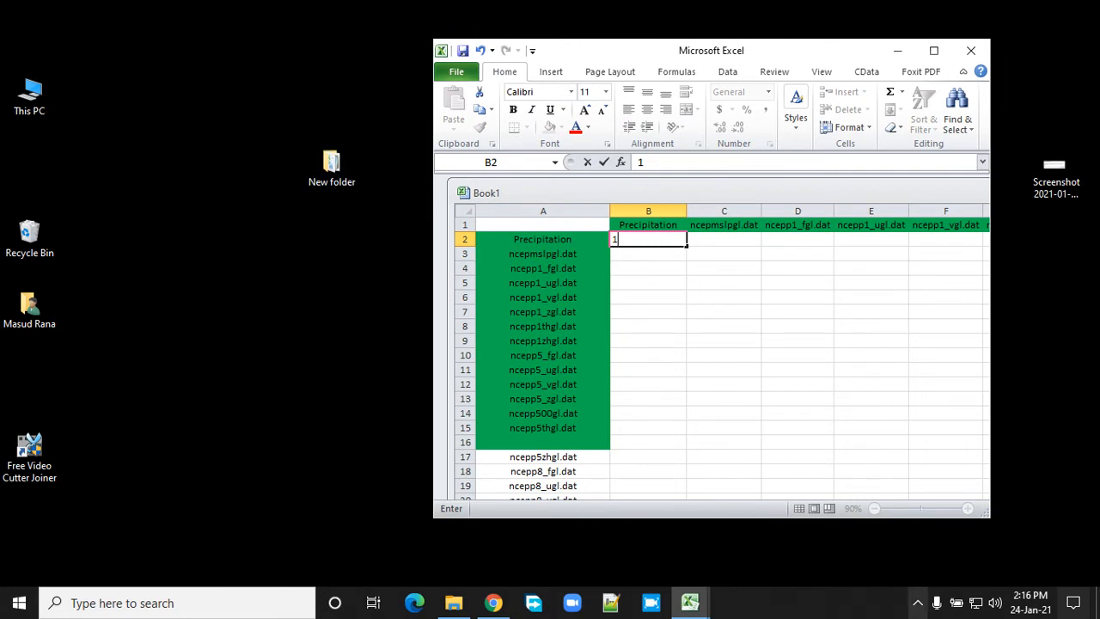
click(918, 603)
click(918, 570)
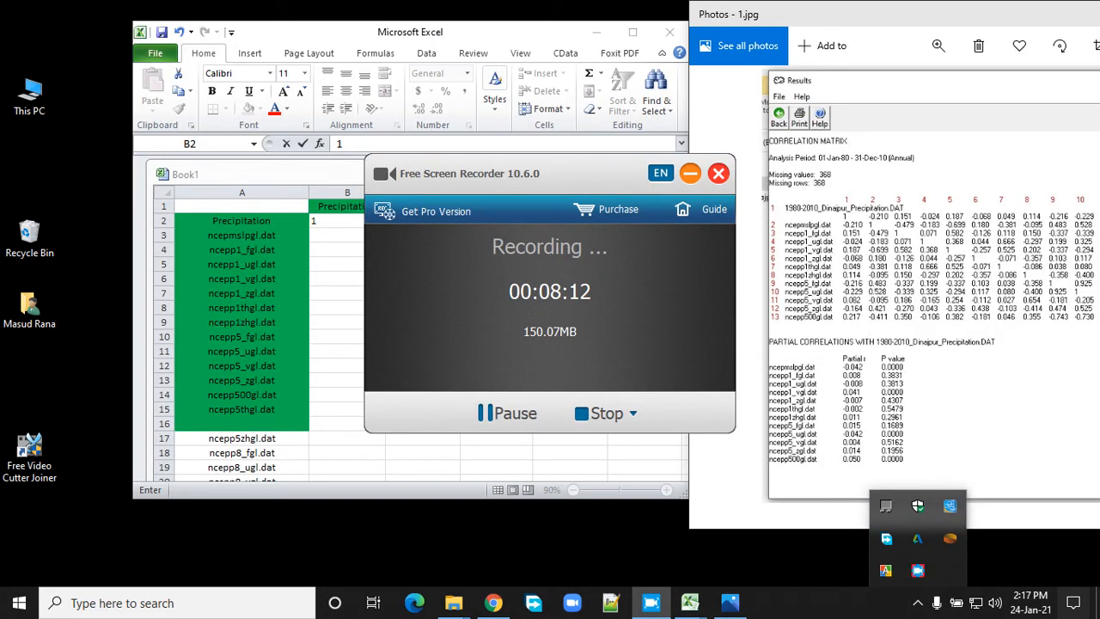
click(691, 173)
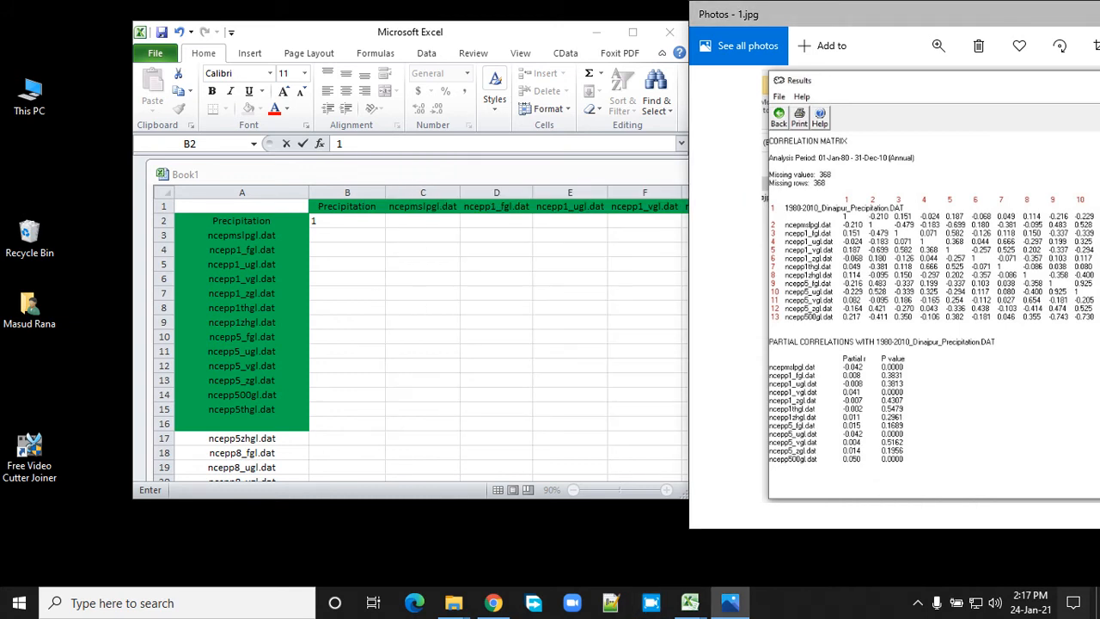
key(Return)
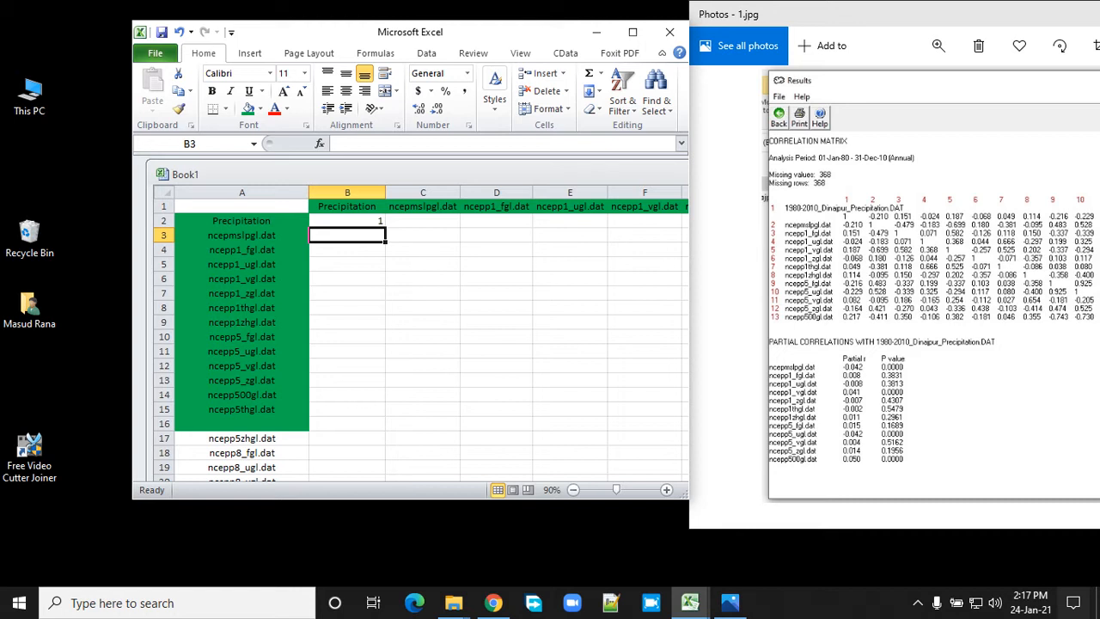
Enter the precipitation correlations -0.210, 0.151 and -0.024 in B3:B5 for ncepmslpgl.dat, ncepp1_fgl.dat and ncepp1_ugl.dat
click(918, 603)
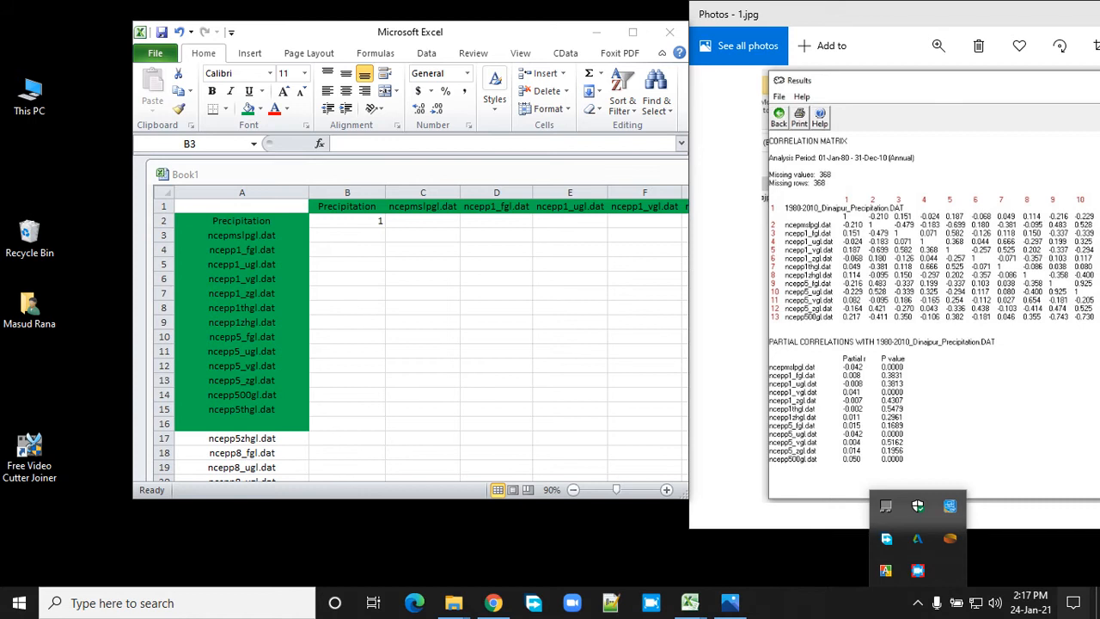
click(691, 603)
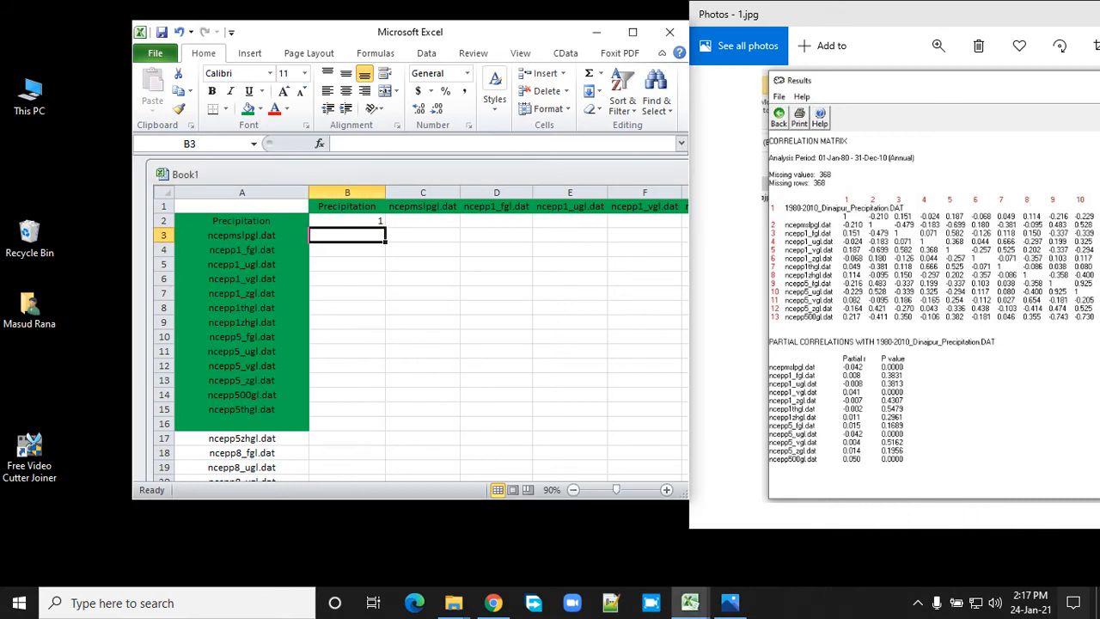
text(-0.)
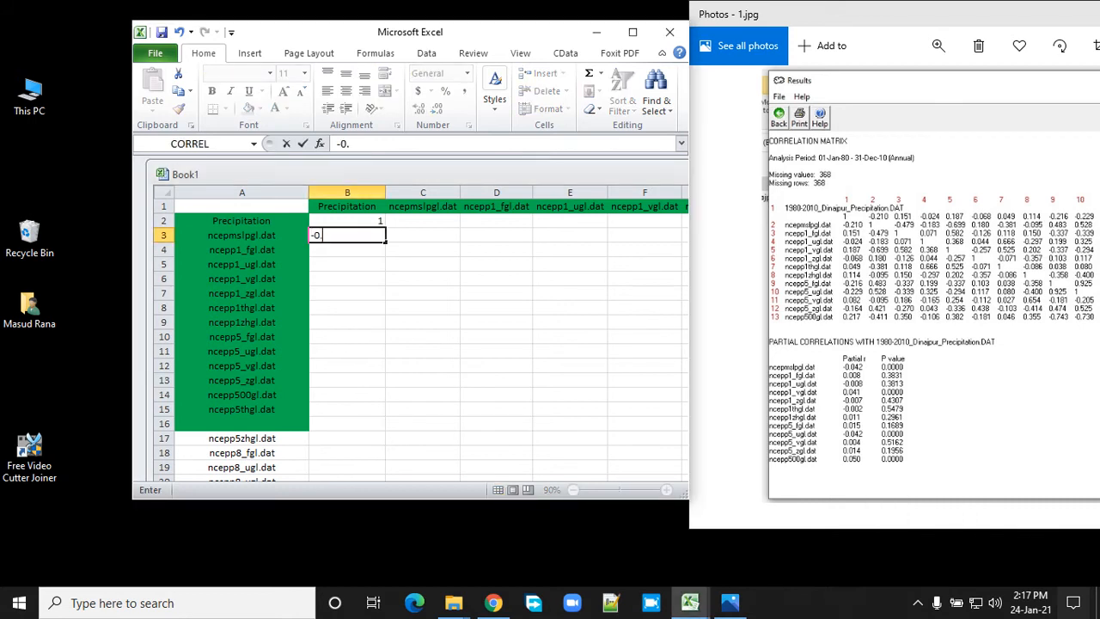
text(210)
key(Return)
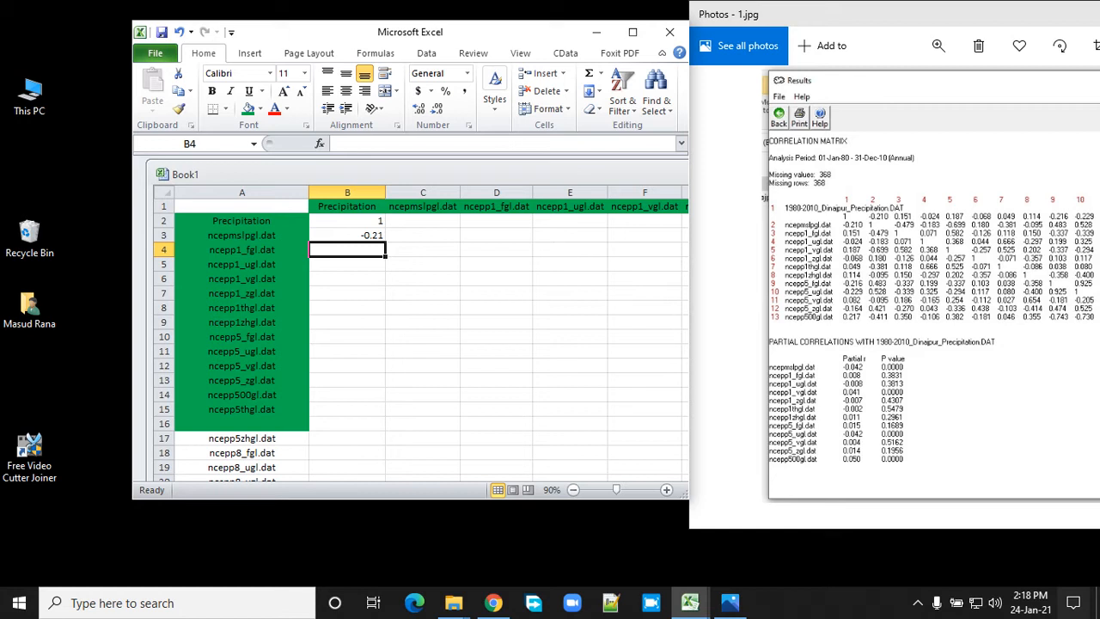
text(0.151)
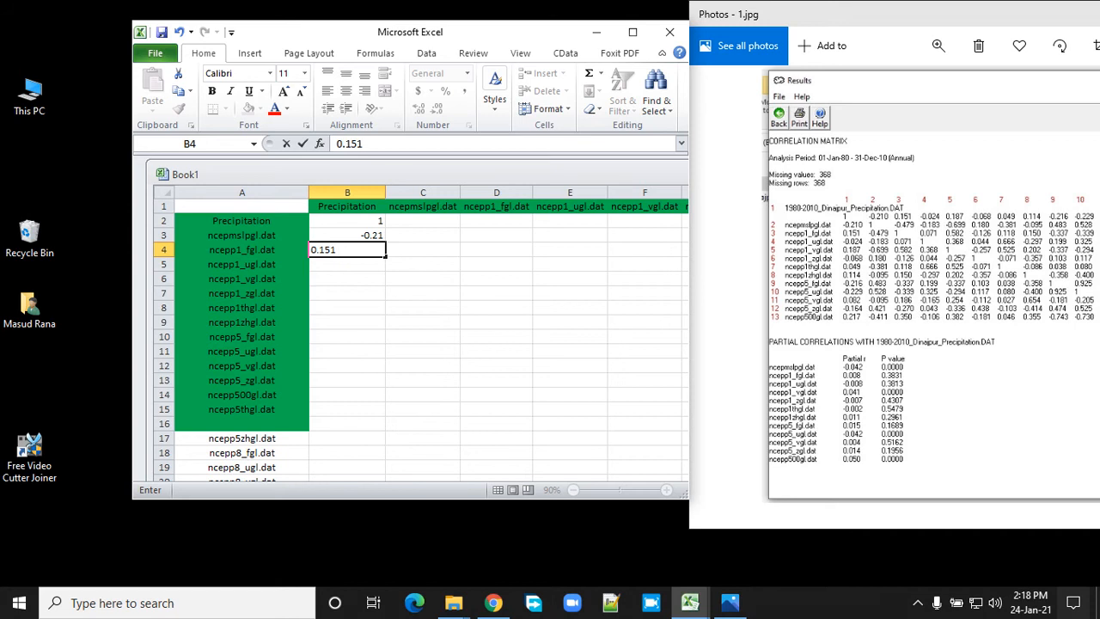
key(Return)
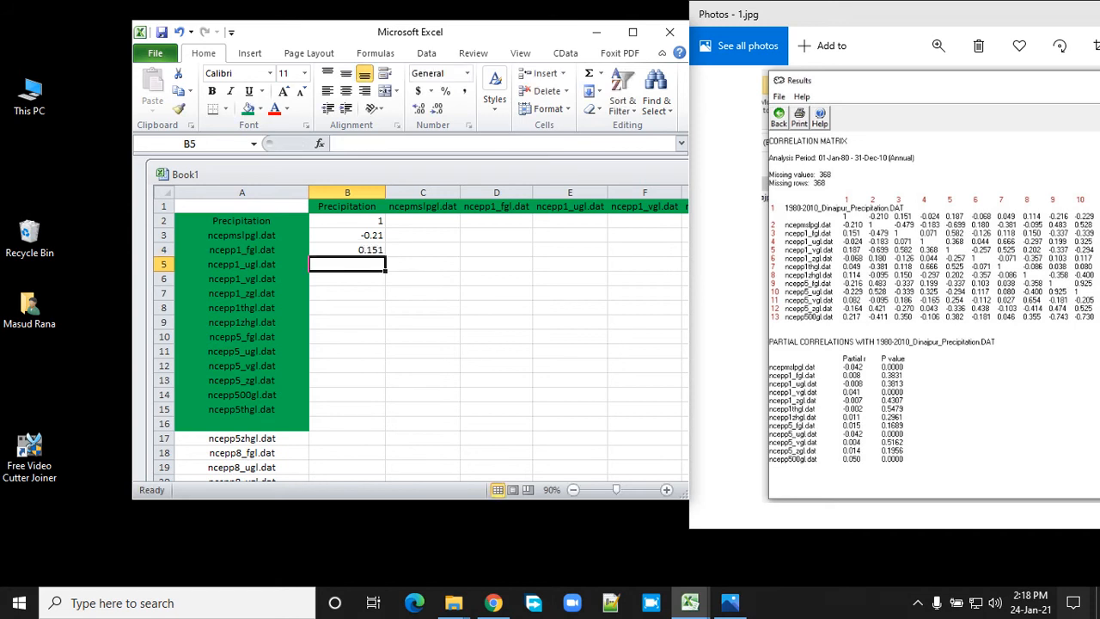
text(-0.)
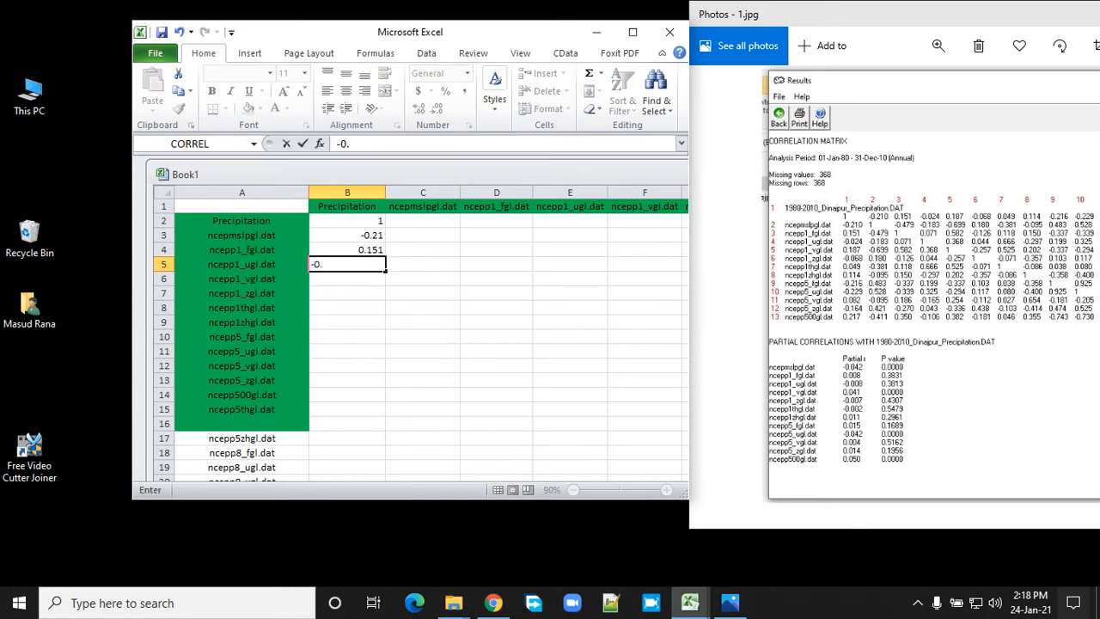
text(024)
key(Return)
key(Return)
key(Return)
key(Up)
key(Up)
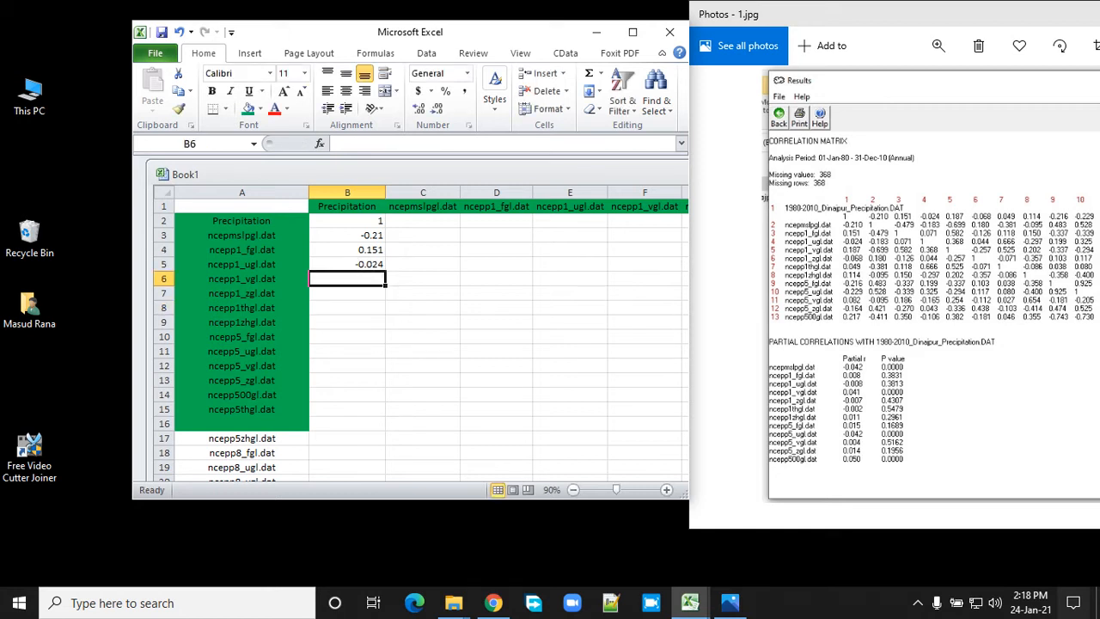
click(918, 603)
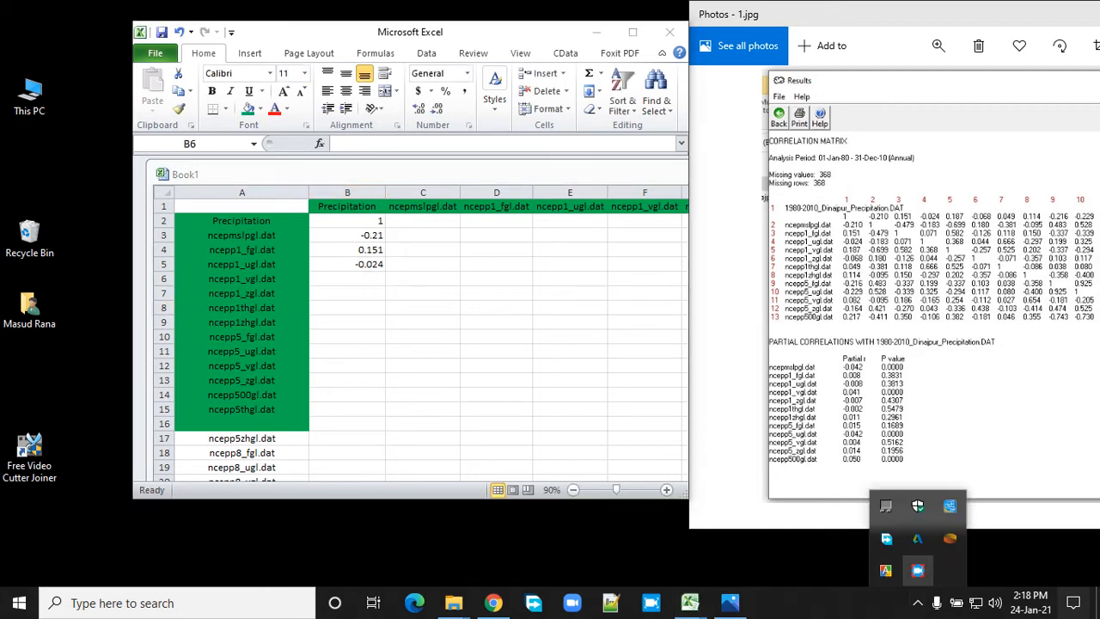
click(918, 570)
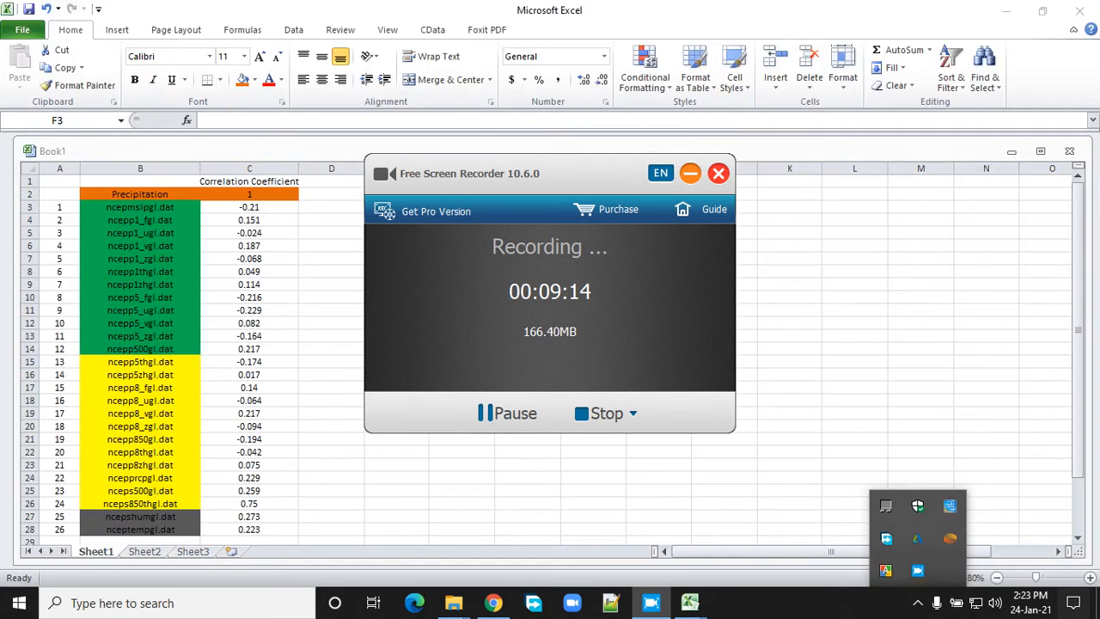
click(691, 173)
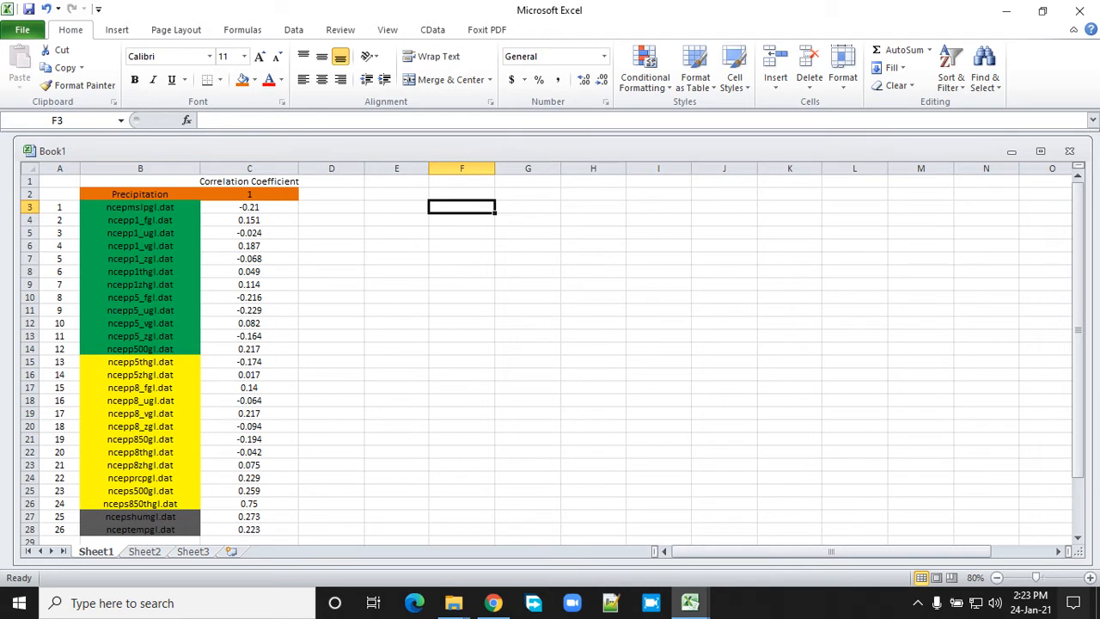
Review the correlation coefficients of all NCEP predictors with precipitation on Sheet1 of Book1
scroll(550, 352, down, 2)
scroll(550, 352, down, 3)
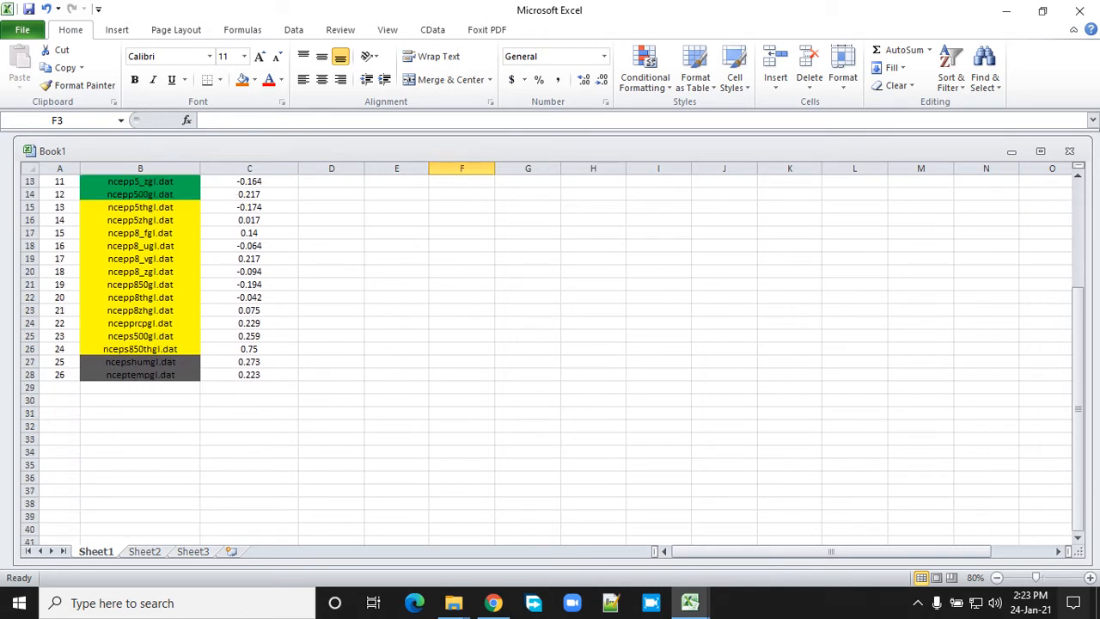
scroll(550, 353, up, 5)
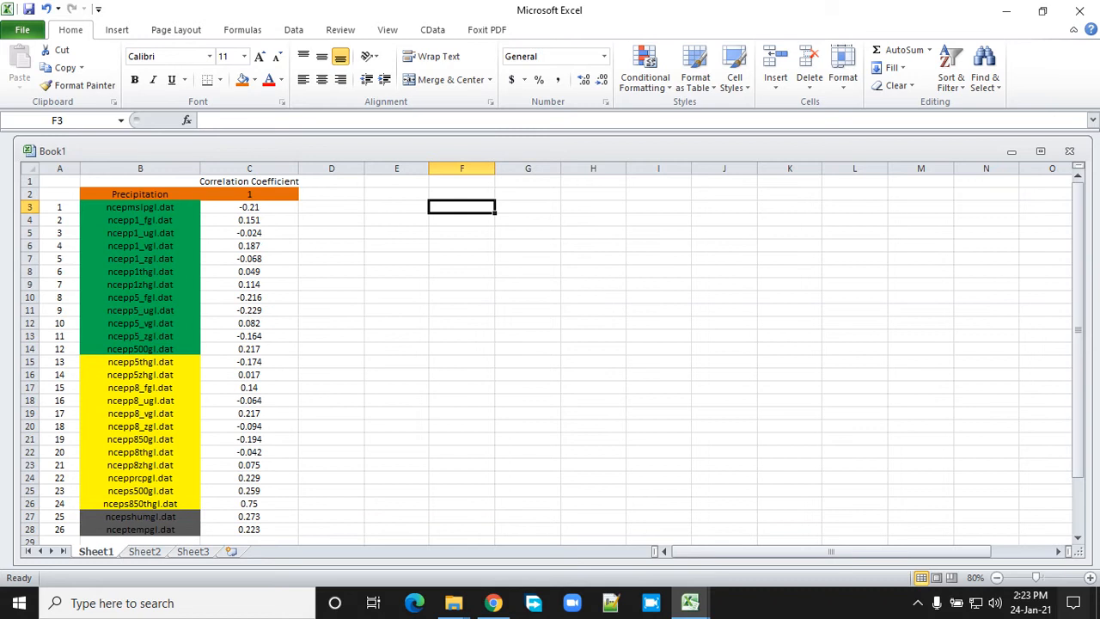
scroll(551, 352, down, 1)
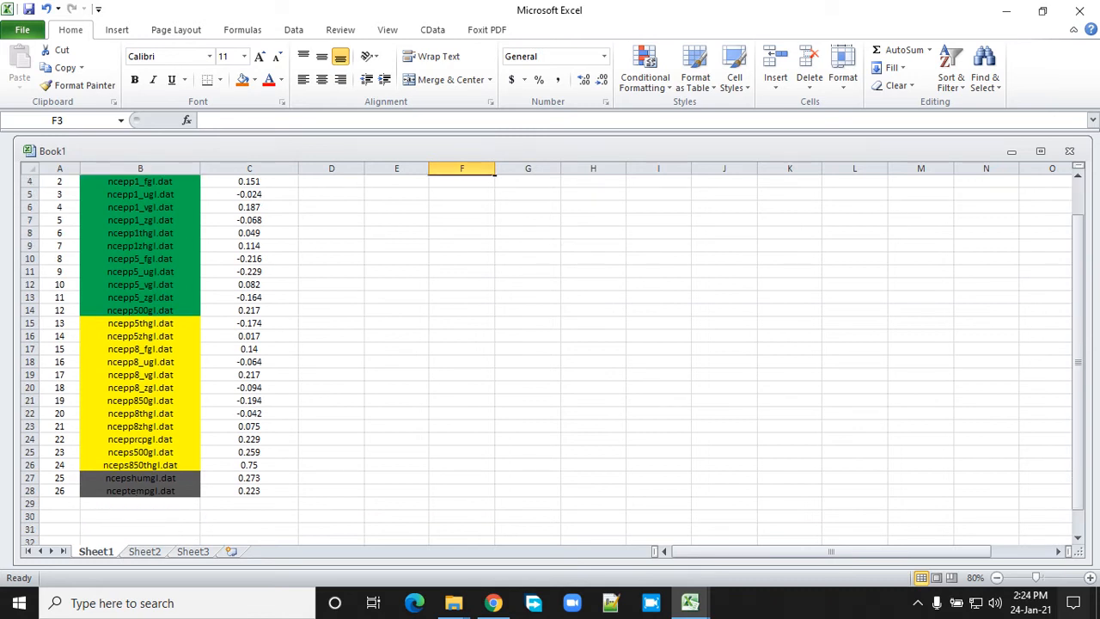
scroll(550, 352, up, 1)
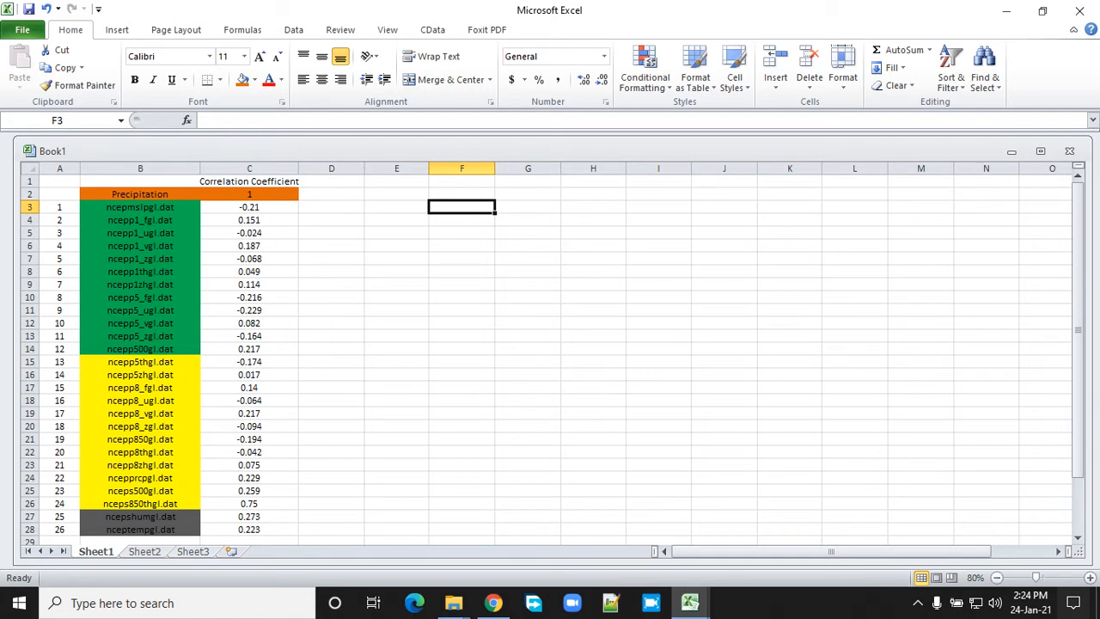
key(Right)
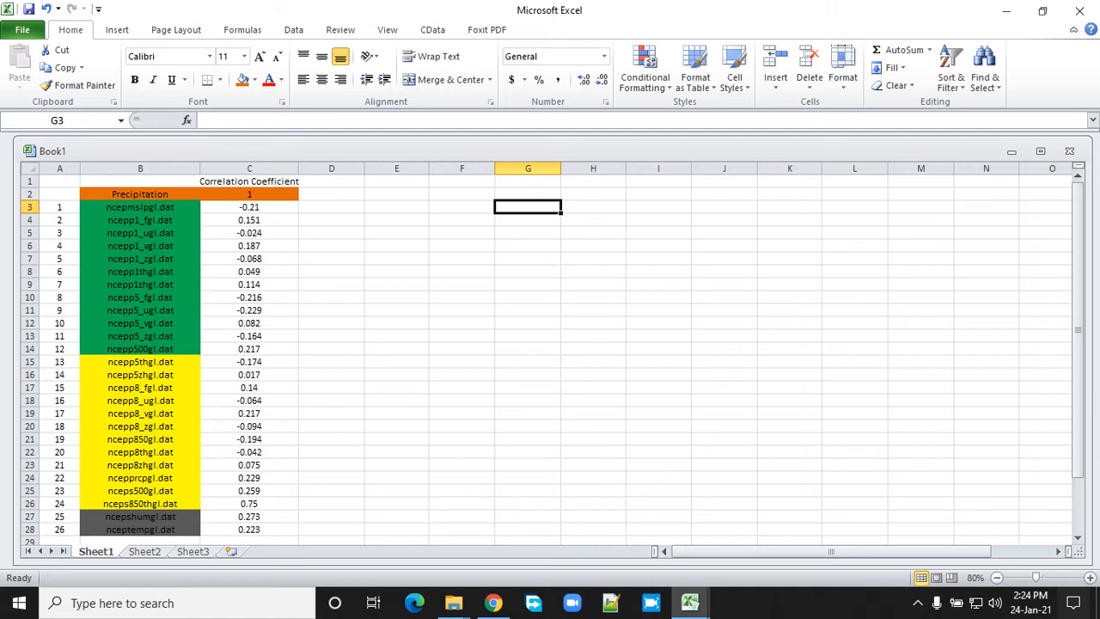
Switch to Chrome, open a new tab, and look through the recent Messenger conversations on Facebook
click(493, 603)
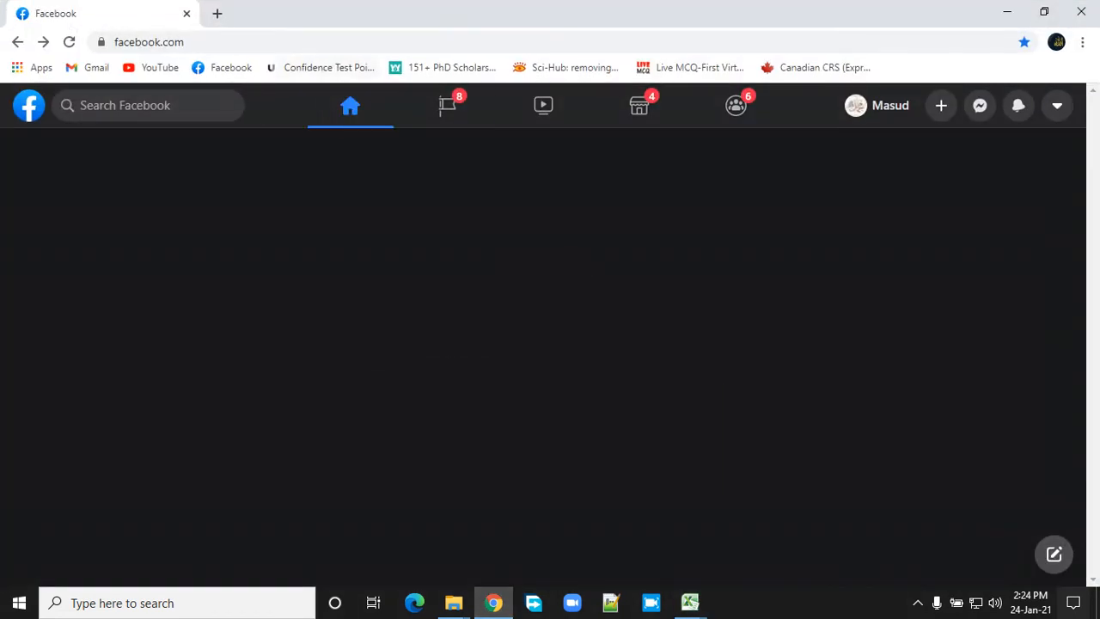
click(217, 12)
click(85, 13)
click(980, 105)
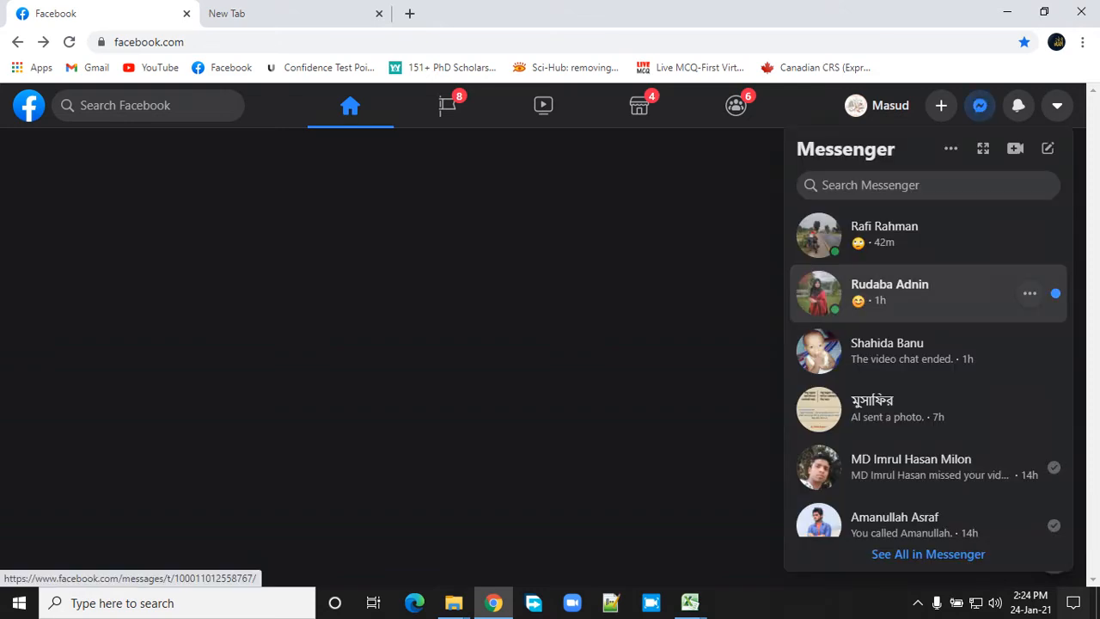
scroll(946, 284, down, 1)
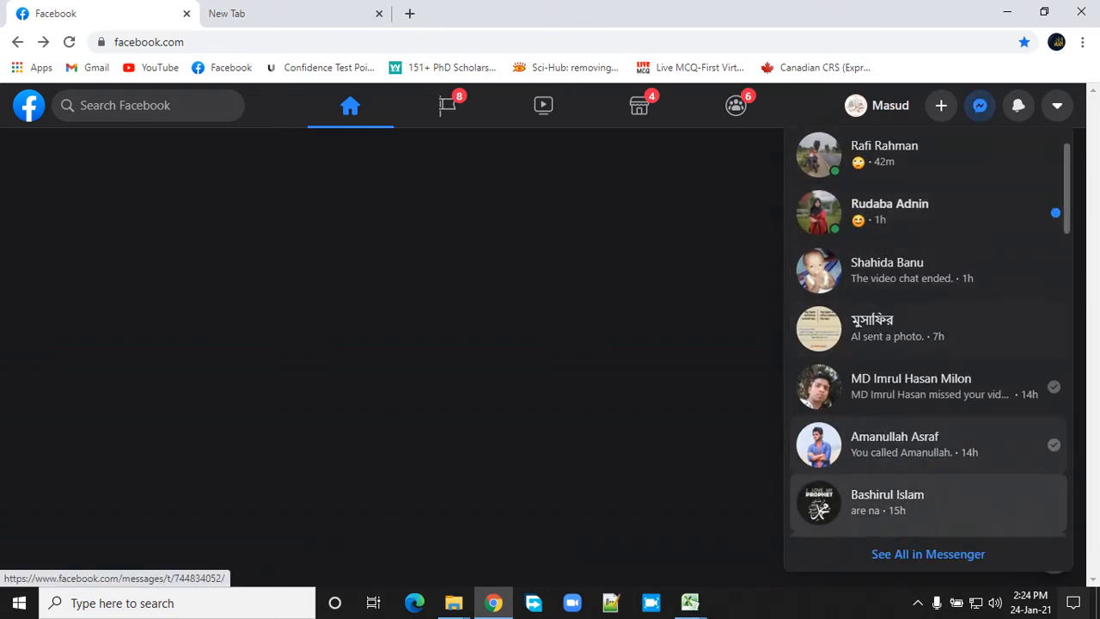
Examine the correlation strength ranges in the Introduction to Correlation Matrix video and return to Book1 in Excel
click(918, 603)
click(918, 570)
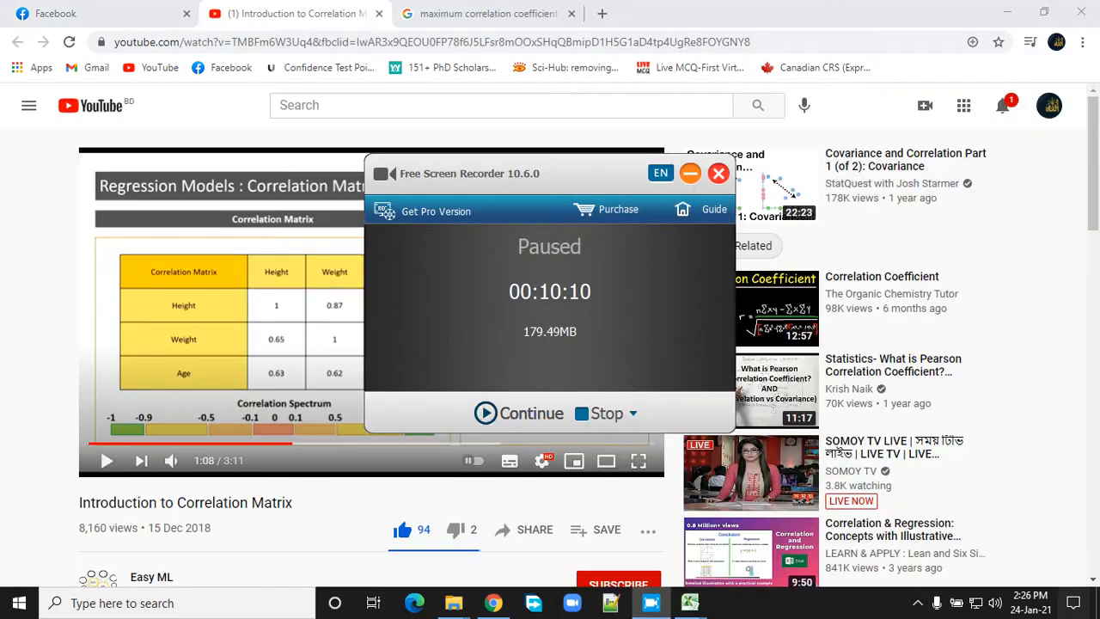
click(507, 413)
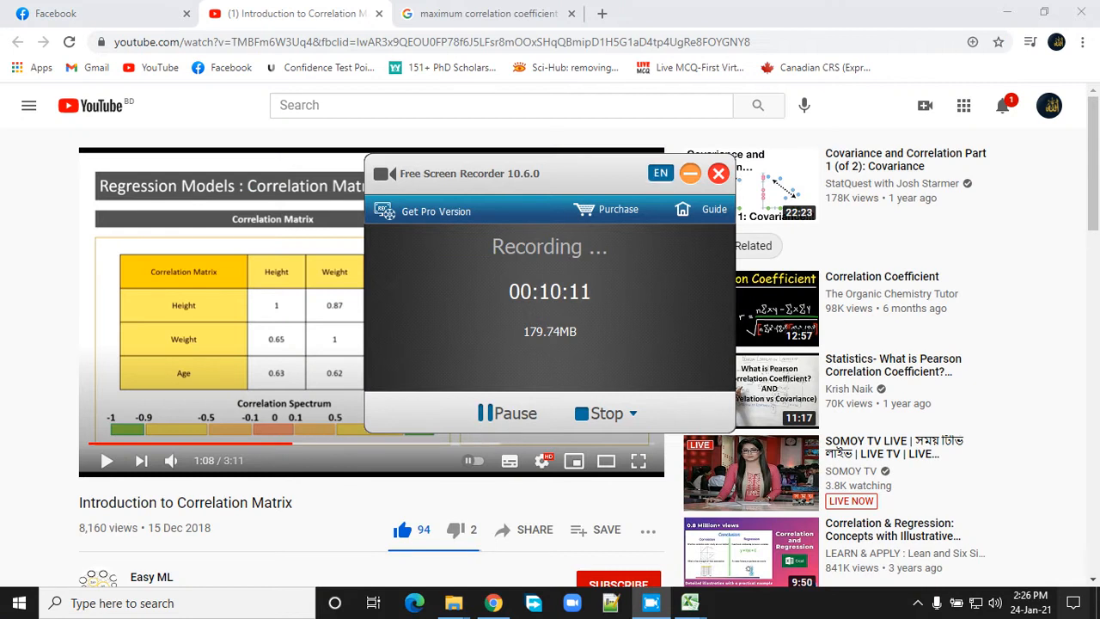
click(691, 174)
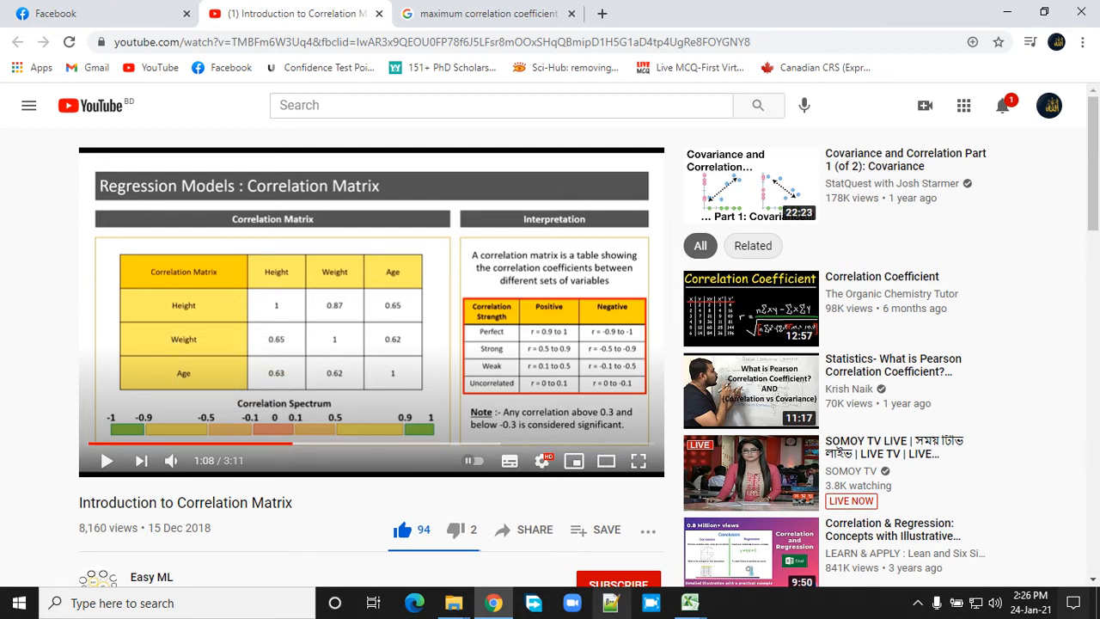
mouse_move(690, 602)
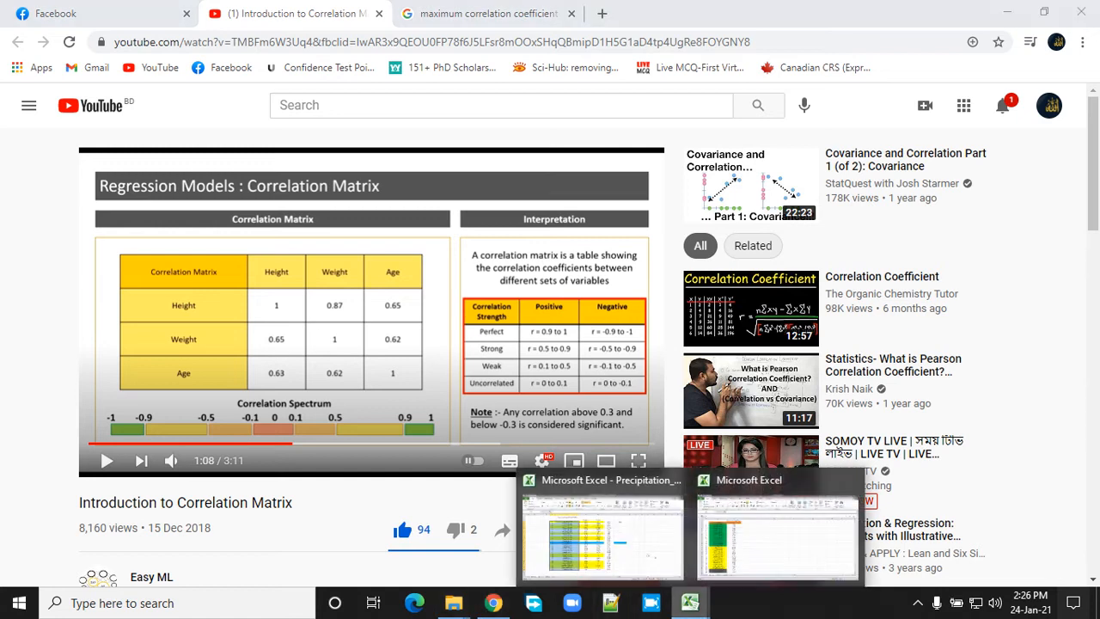
click(777, 537)
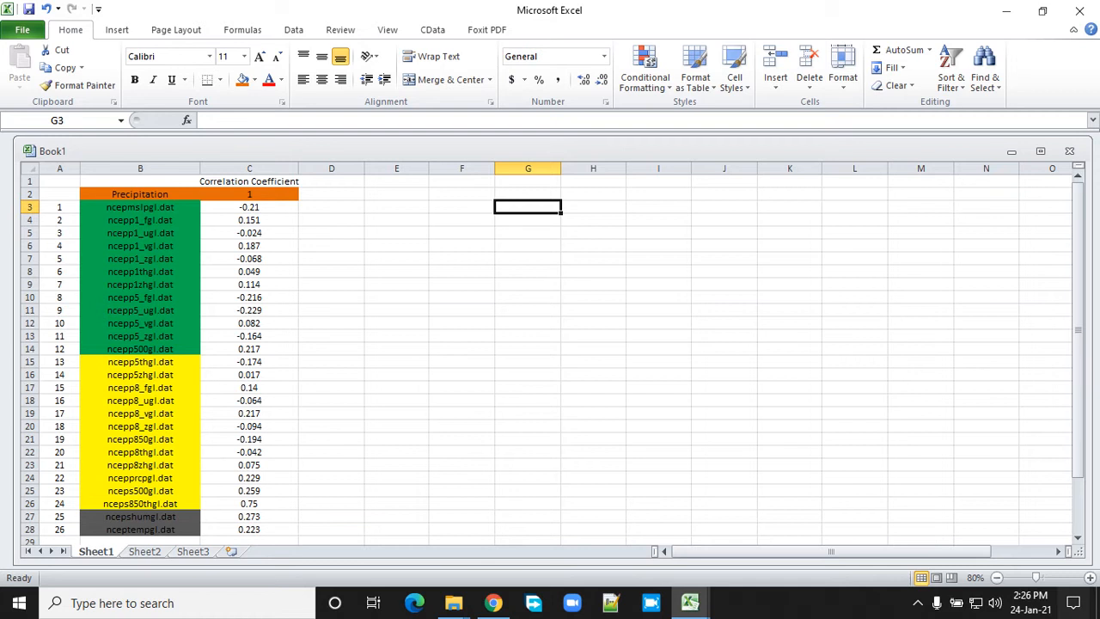
click(331, 207)
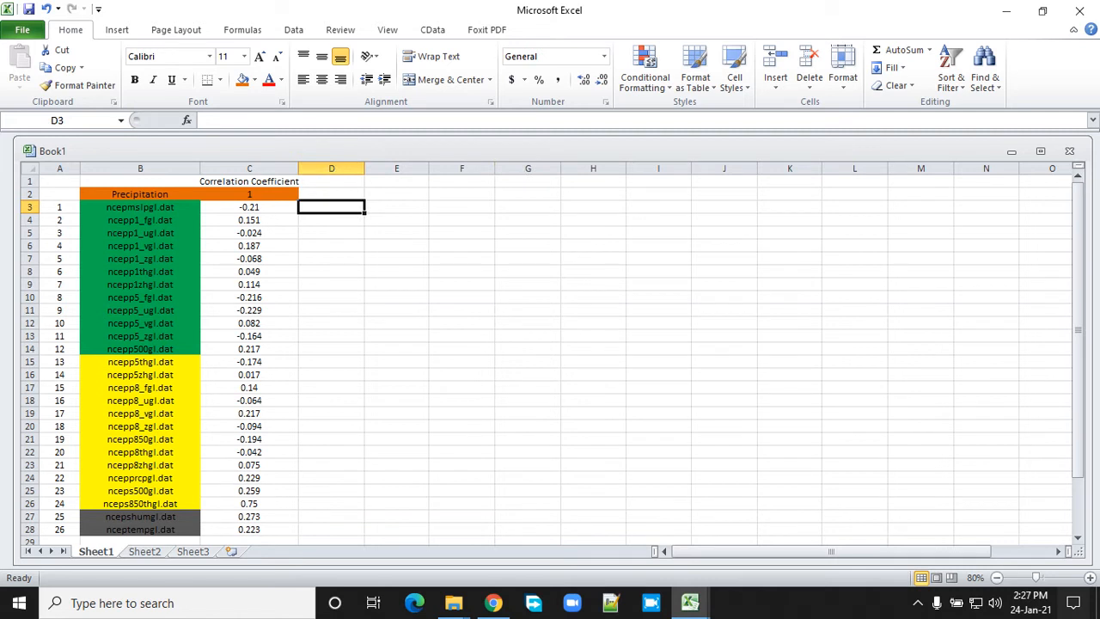
text(=)
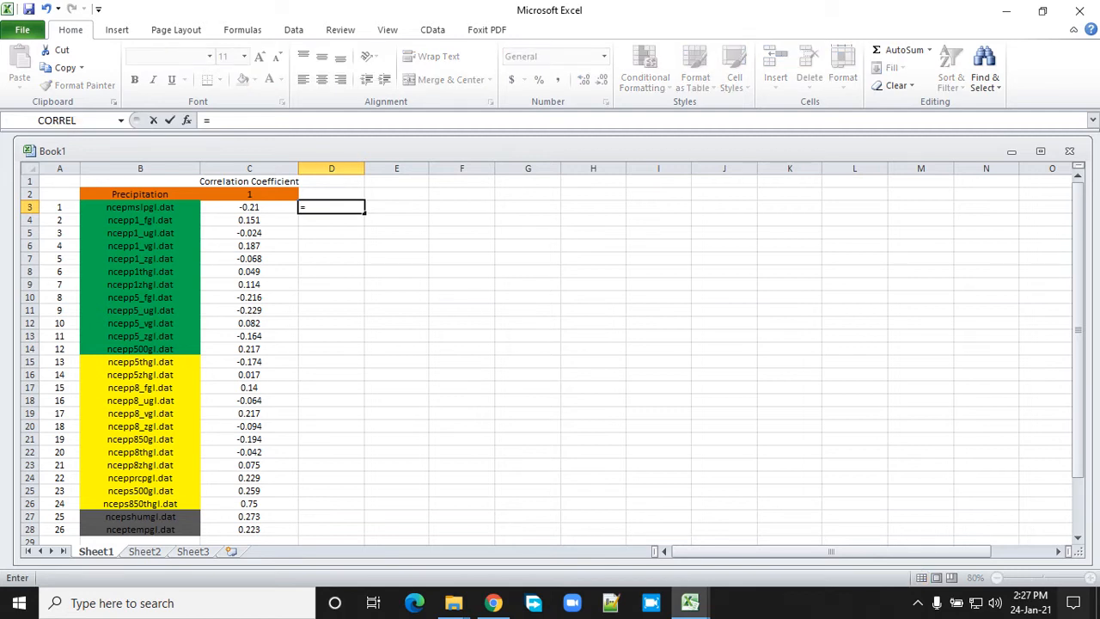
key(Escape)
Enter A as the column header in D1
key(Up)
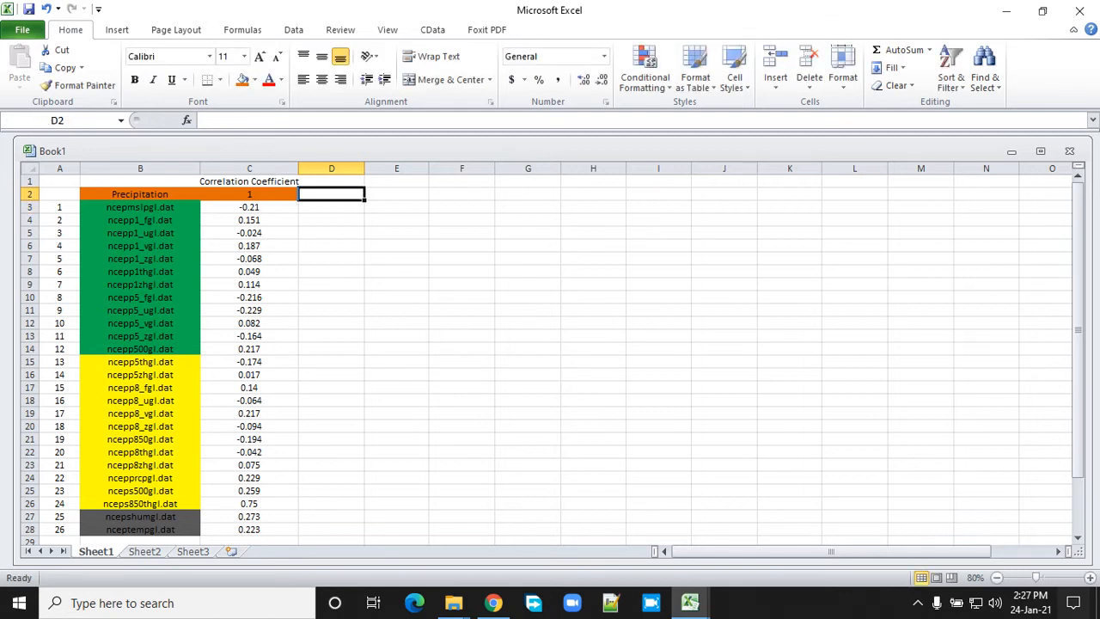
key(Up)
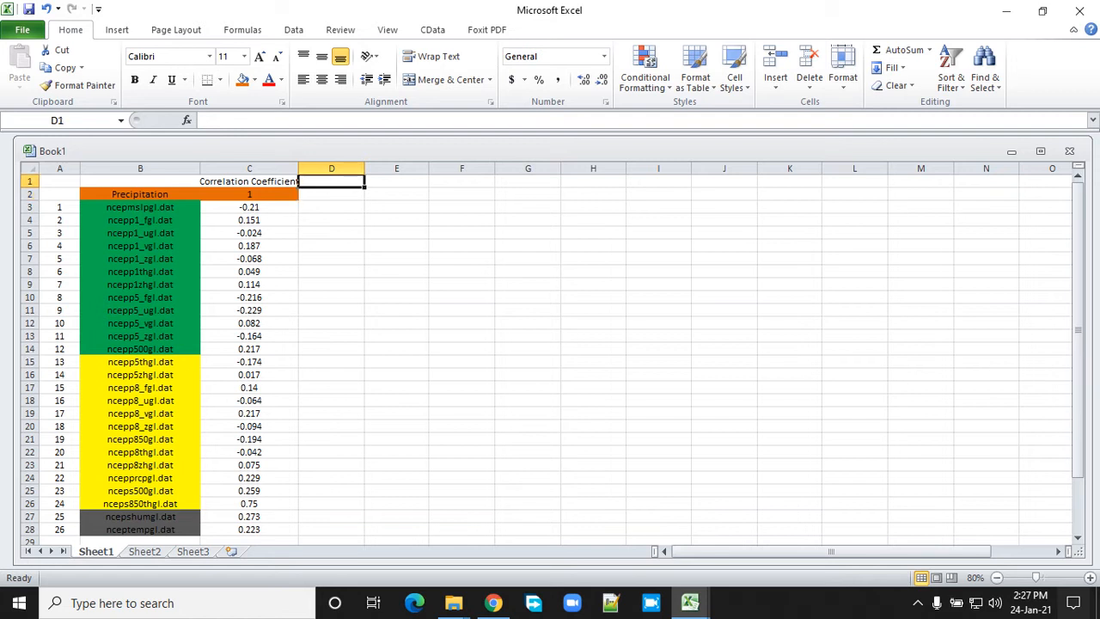
text(A)
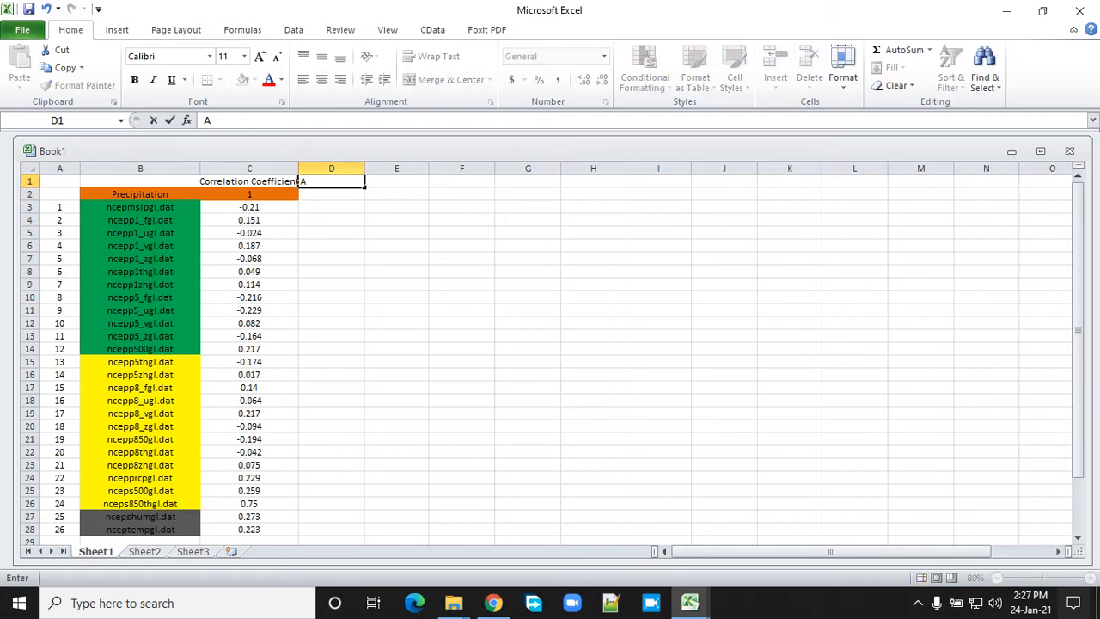
key(Return)
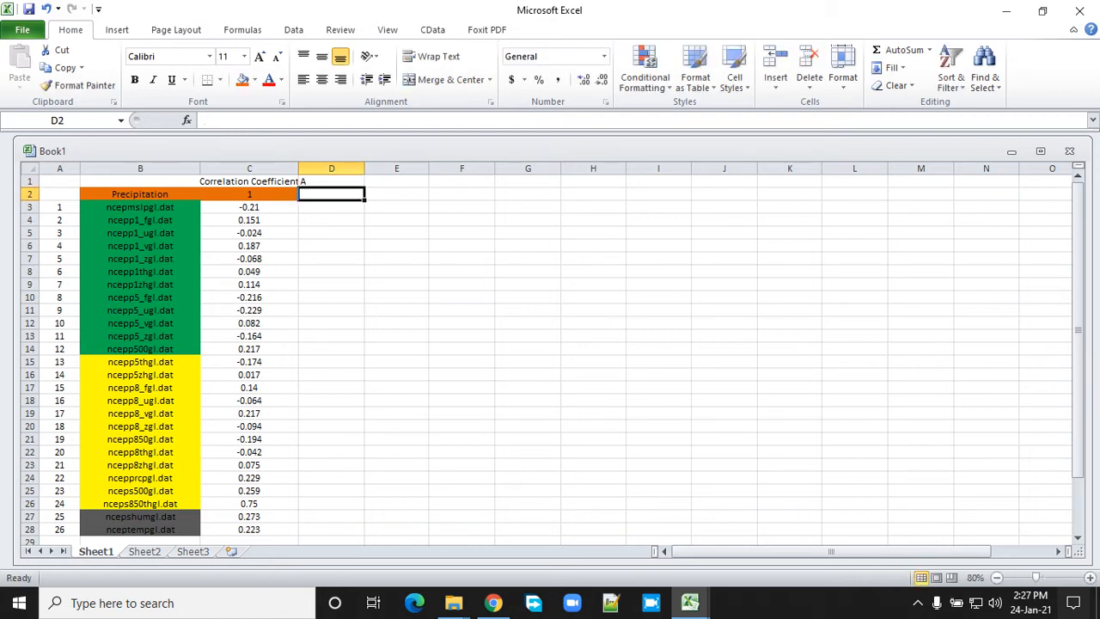
Calculate the absolute correlation values with =ABS(C2) in D2, filled through D28 and centred horizontally
text(=)
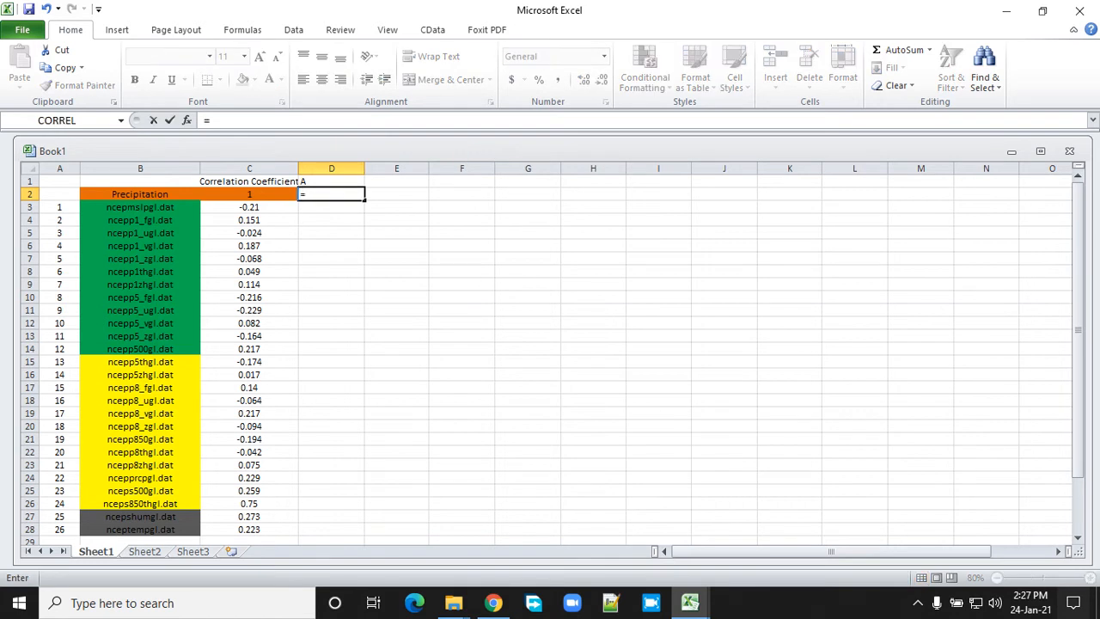
text(ABS()
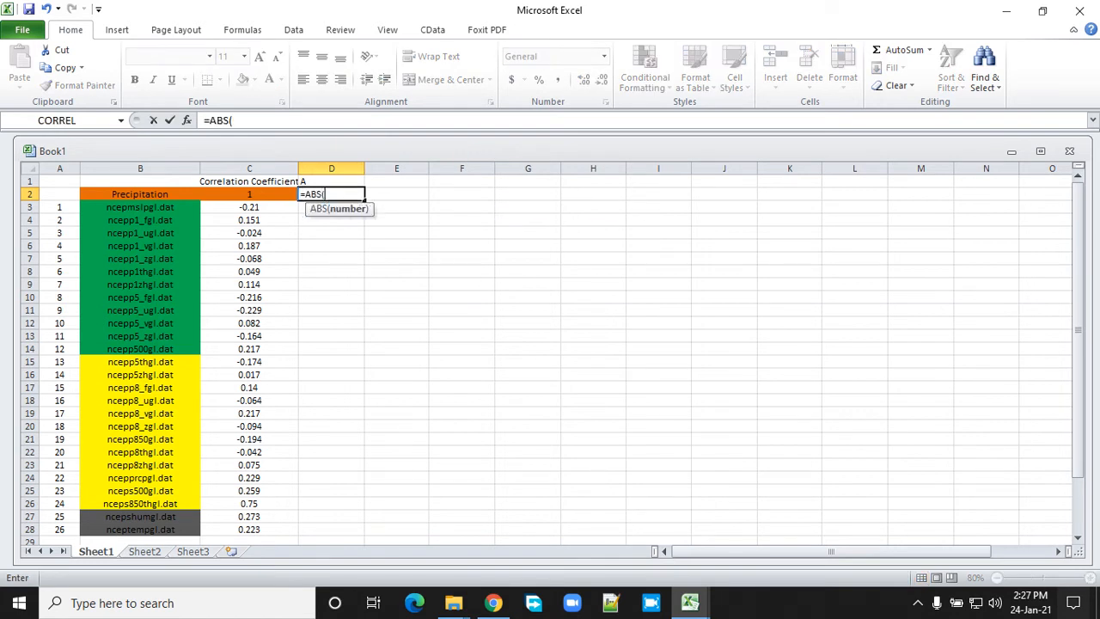
key(Left)
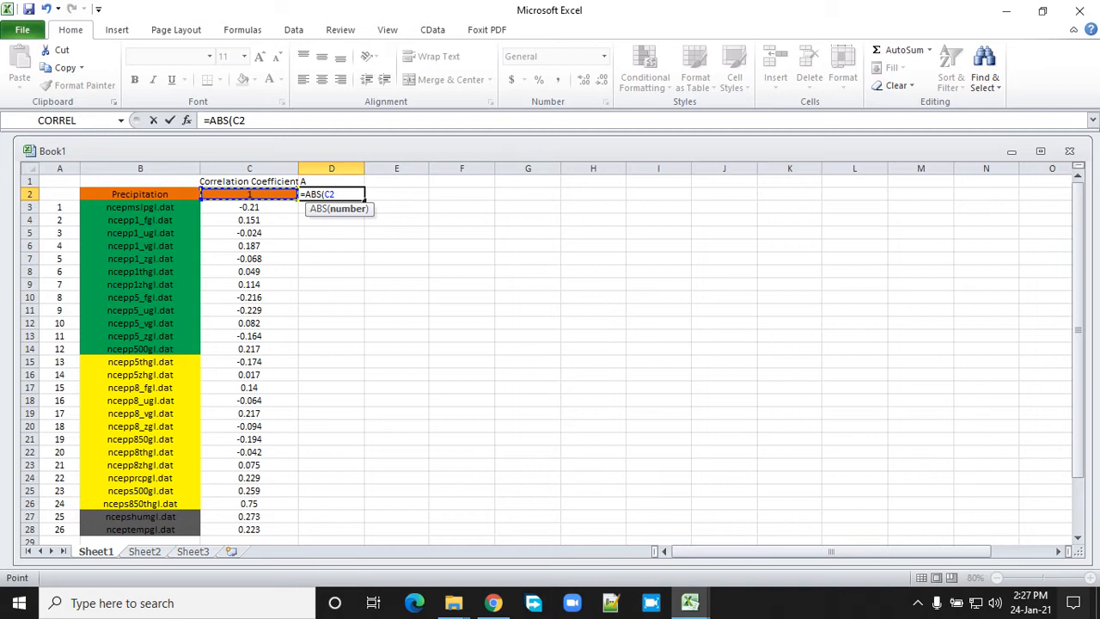
text())
key(Return)
key(Up)
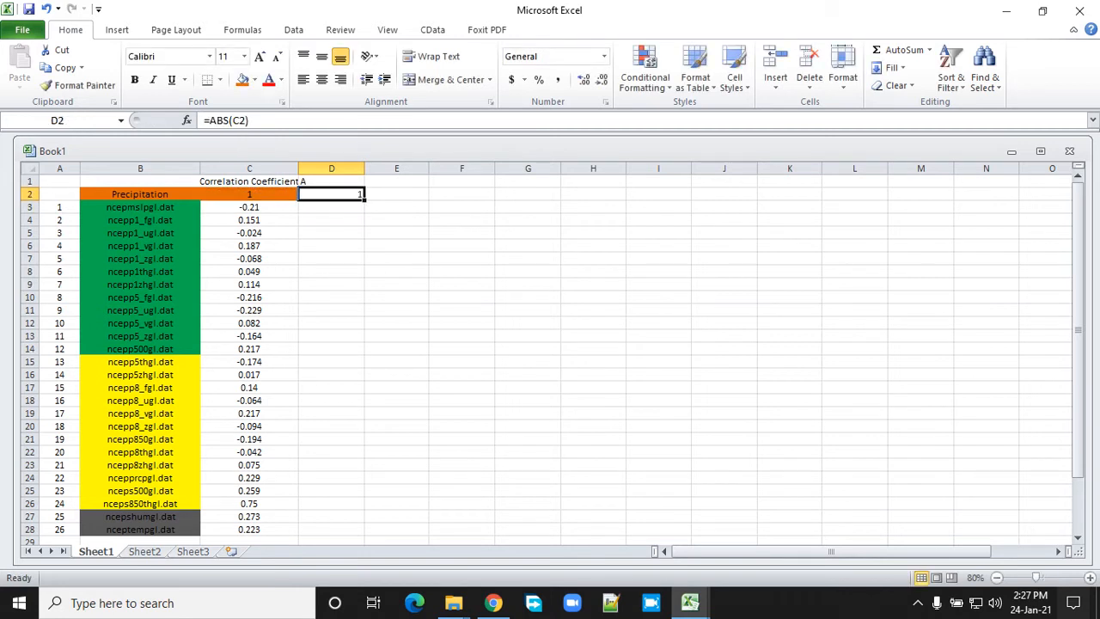
double_click(364, 200)
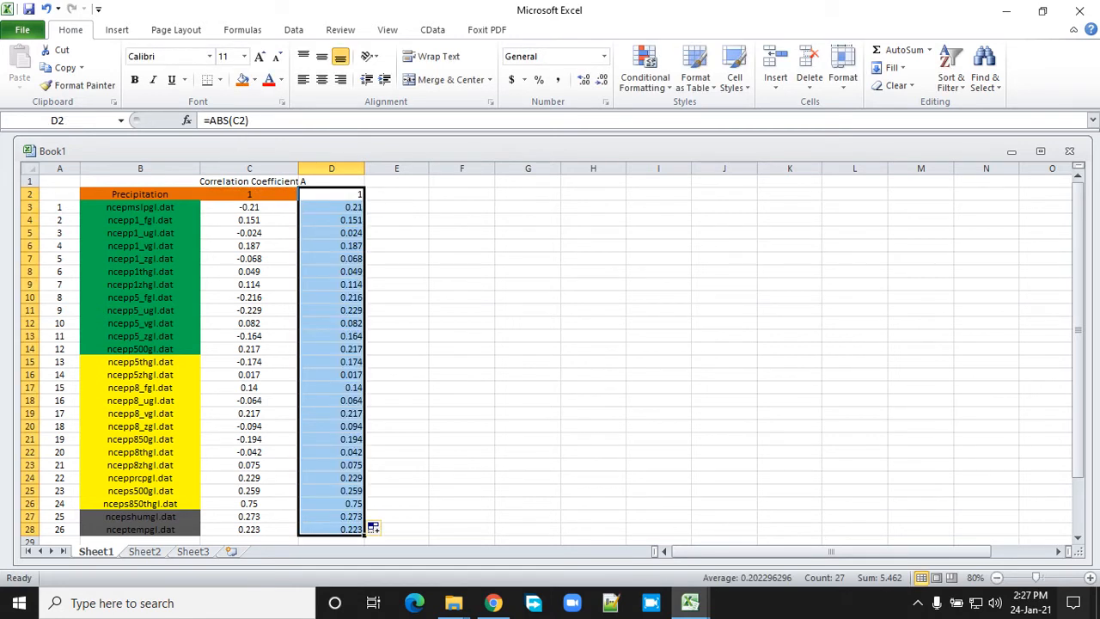
click(322, 79)
click(462, 220)
Set the header in D1 to Abs and centre it horizontally and vertically
click(331, 182)
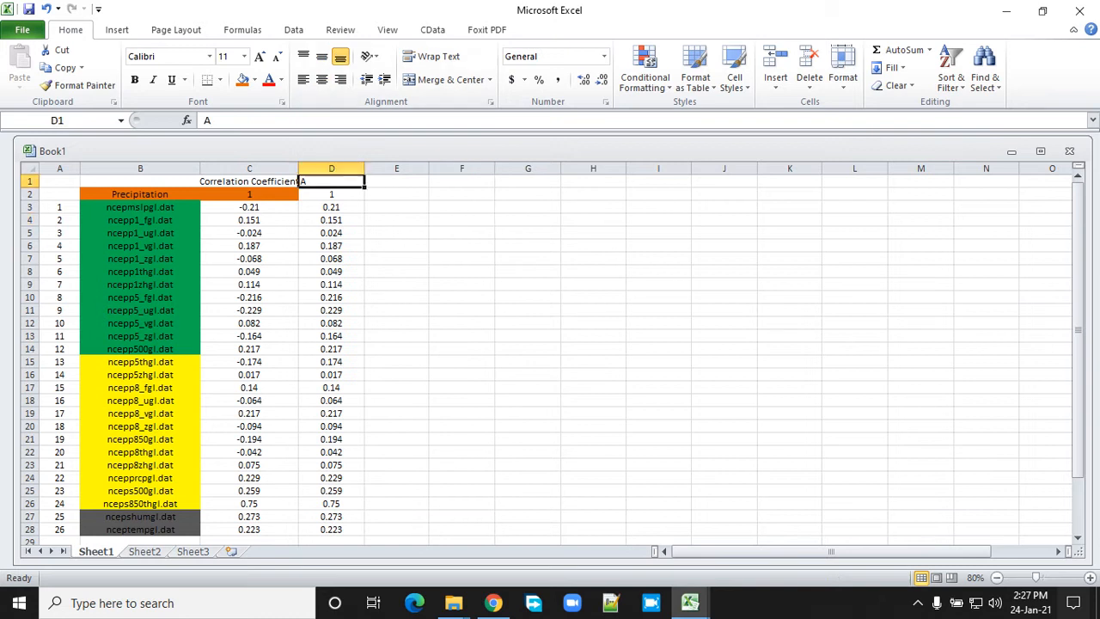
text(Abs)
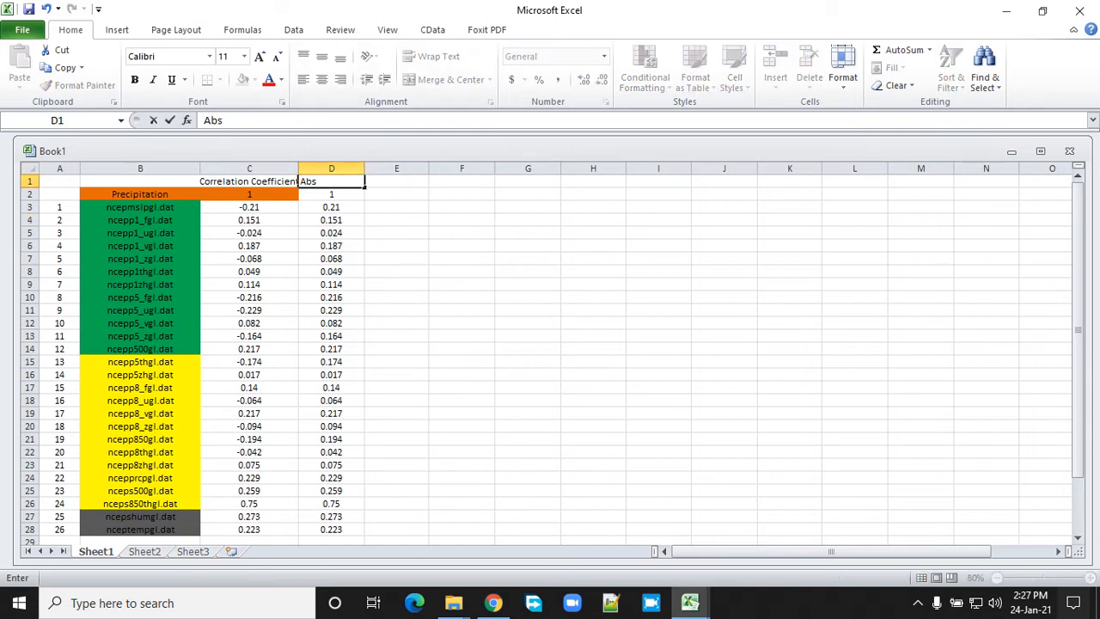
click(528, 285)
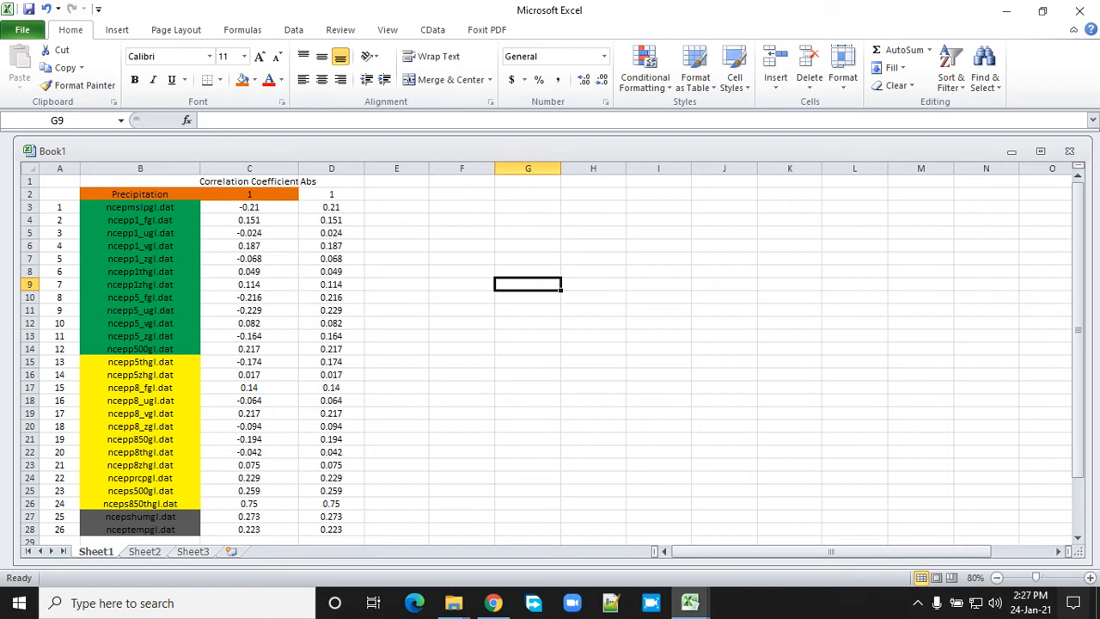
drag(331, 195, 331, 530)
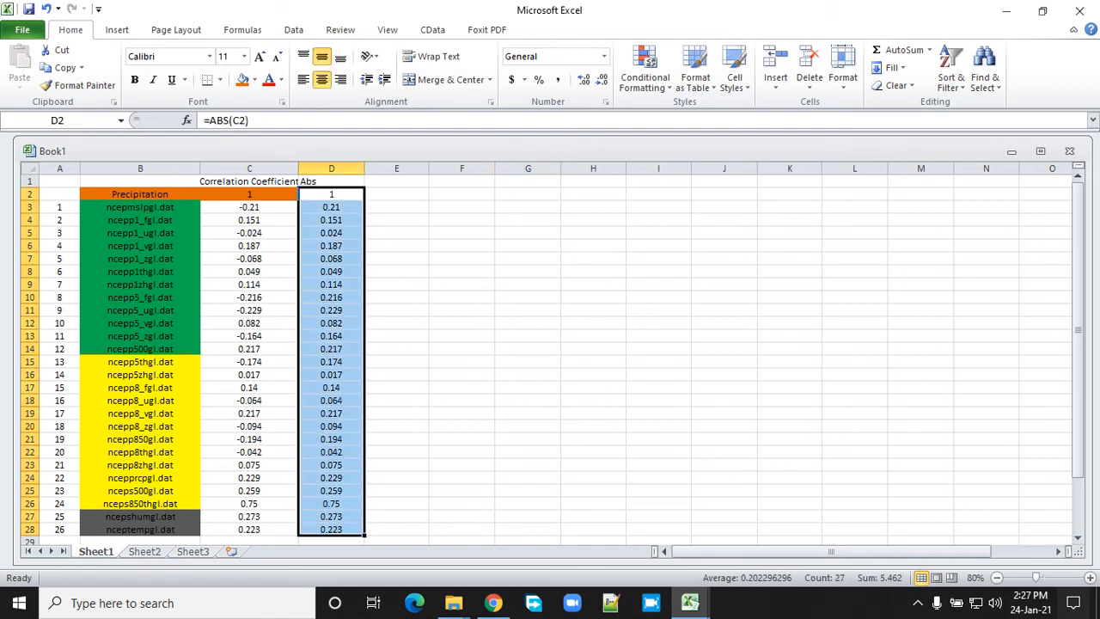
click(331, 181)
click(323, 80)
click(322, 57)
click(396, 259)
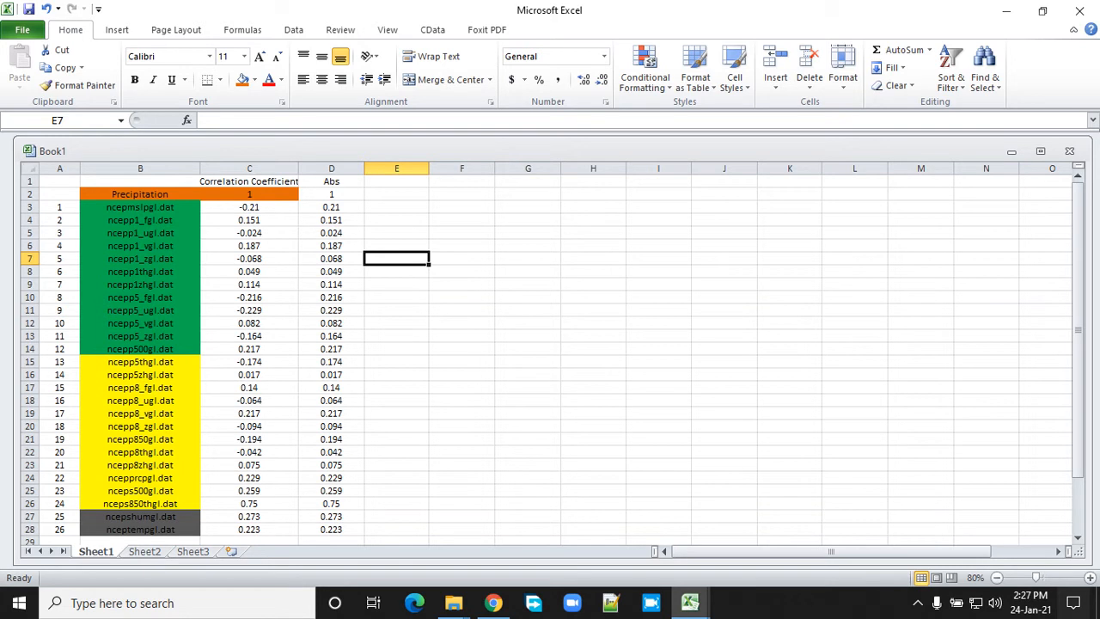
Sort the range A1:D28 by the values in Column D, from largest to smallest
drag(59, 181, 249, 182)
click(461, 220)
drag(59, 181, 365, 495)
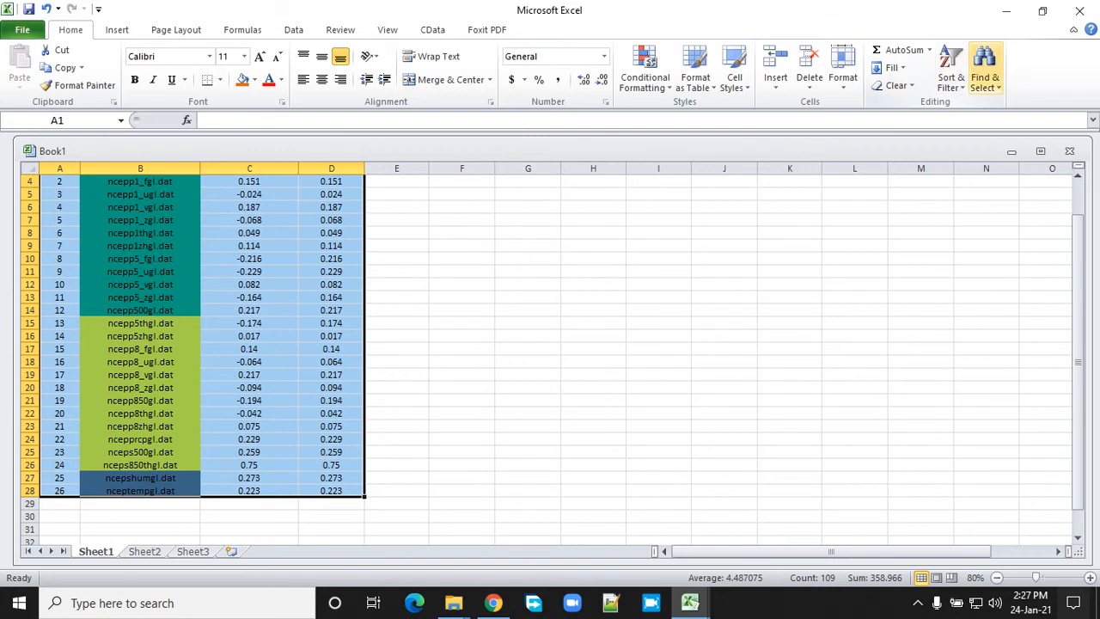
click(950, 73)
click(992, 140)
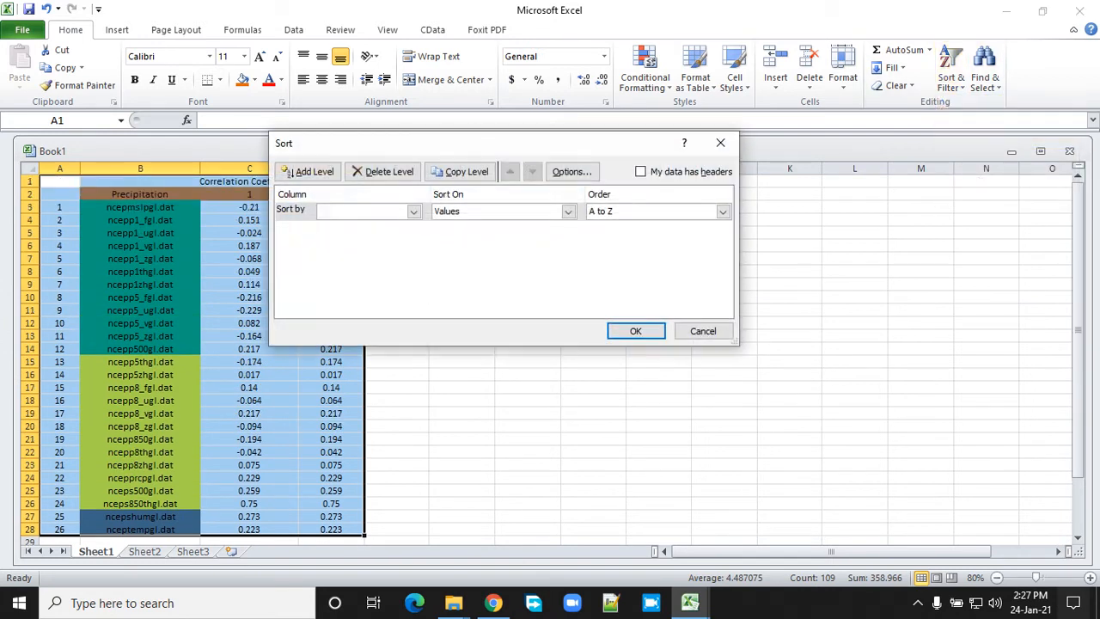
click(414, 210)
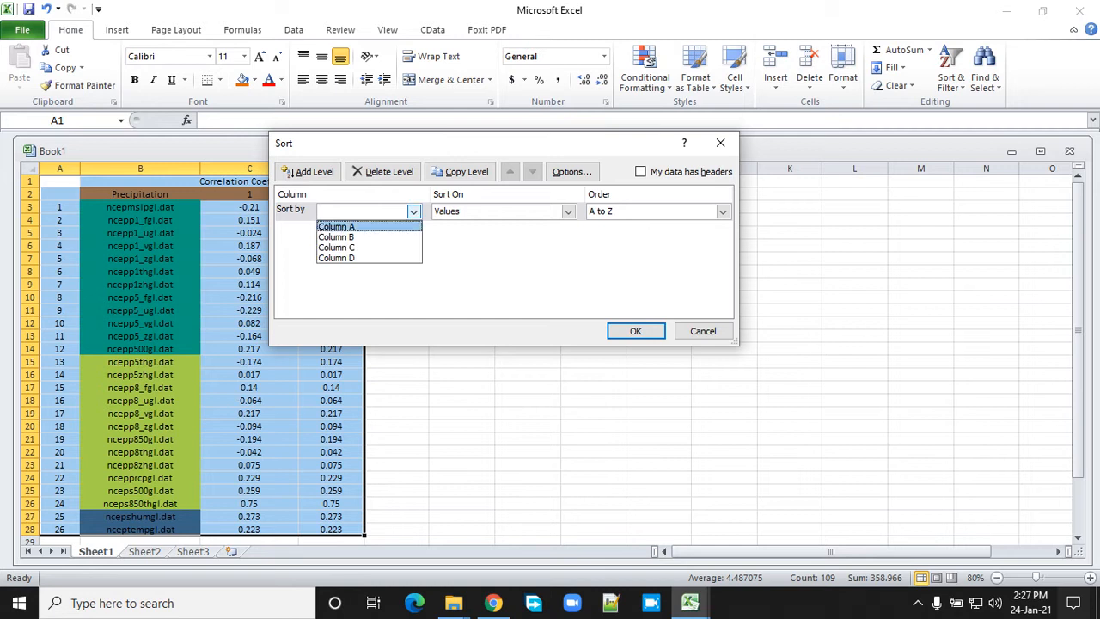
click(414, 211)
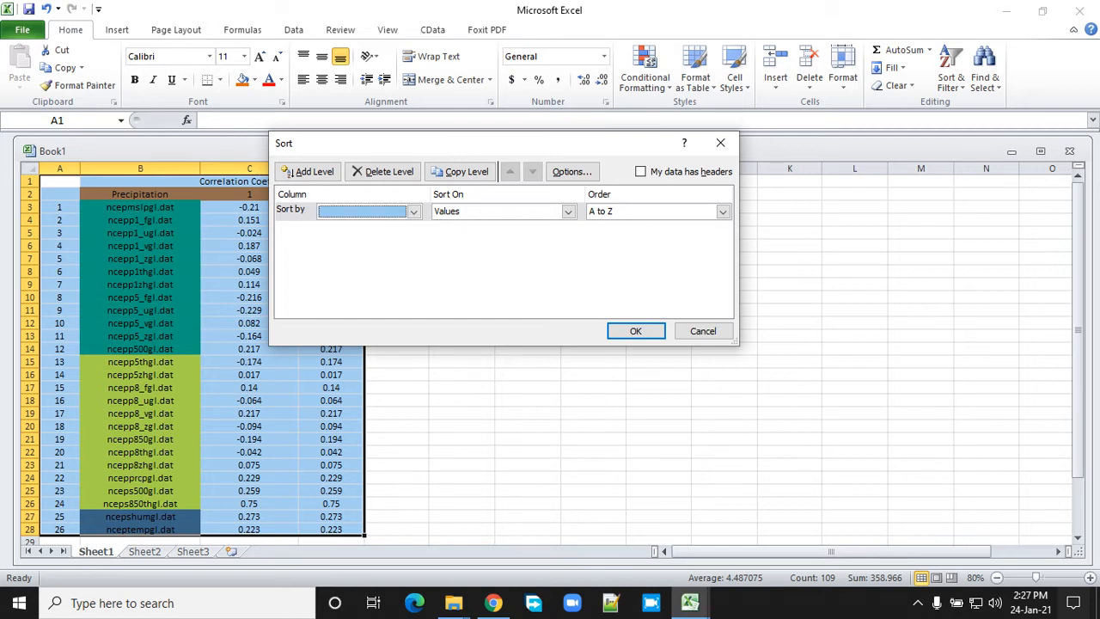
drag(598, 151, 834, 129)
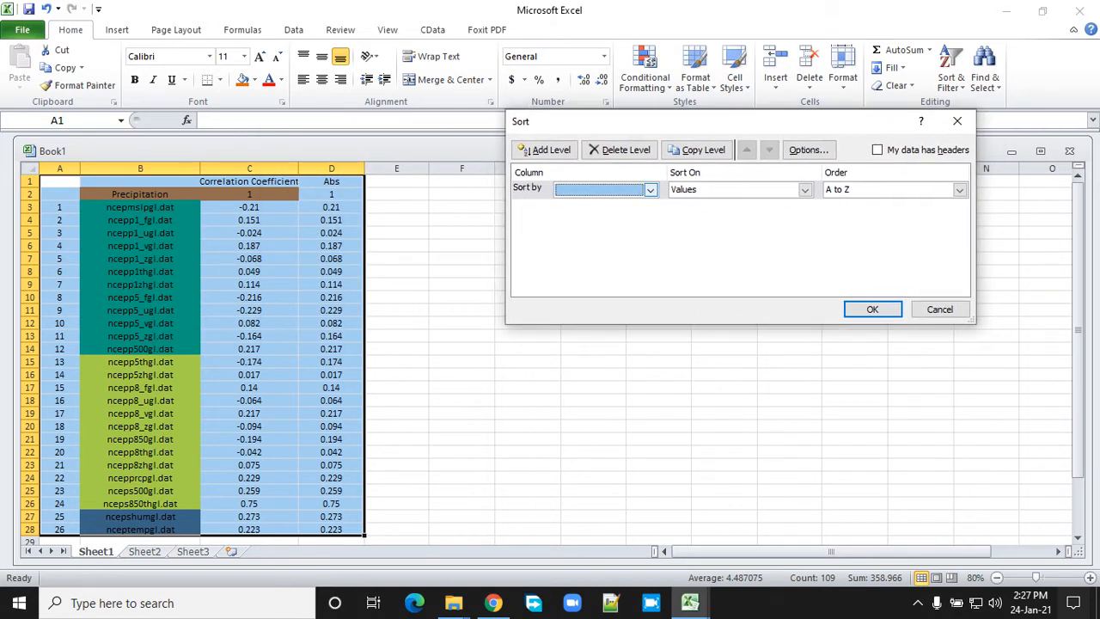
click(651, 190)
click(601, 237)
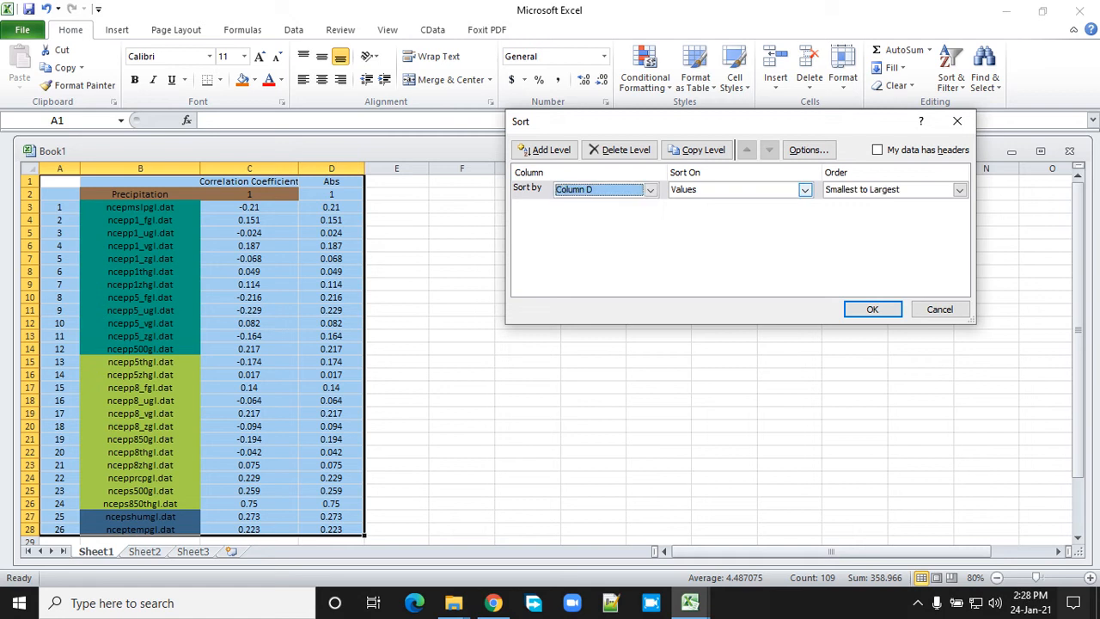
click(805, 190)
click(731, 203)
click(959, 190)
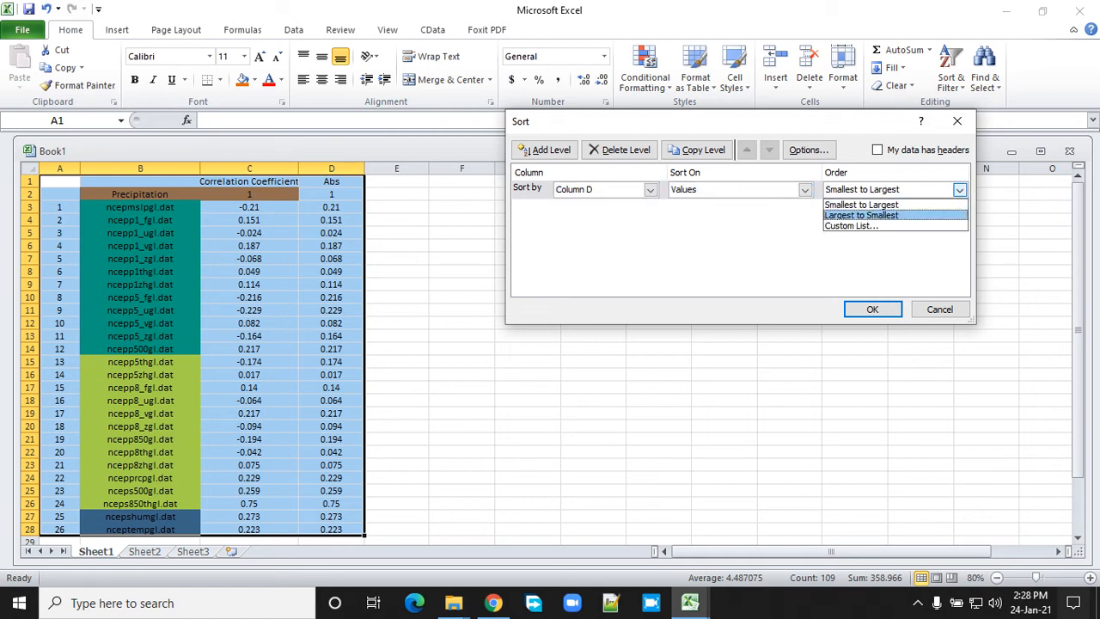
click(861, 214)
click(873, 309)
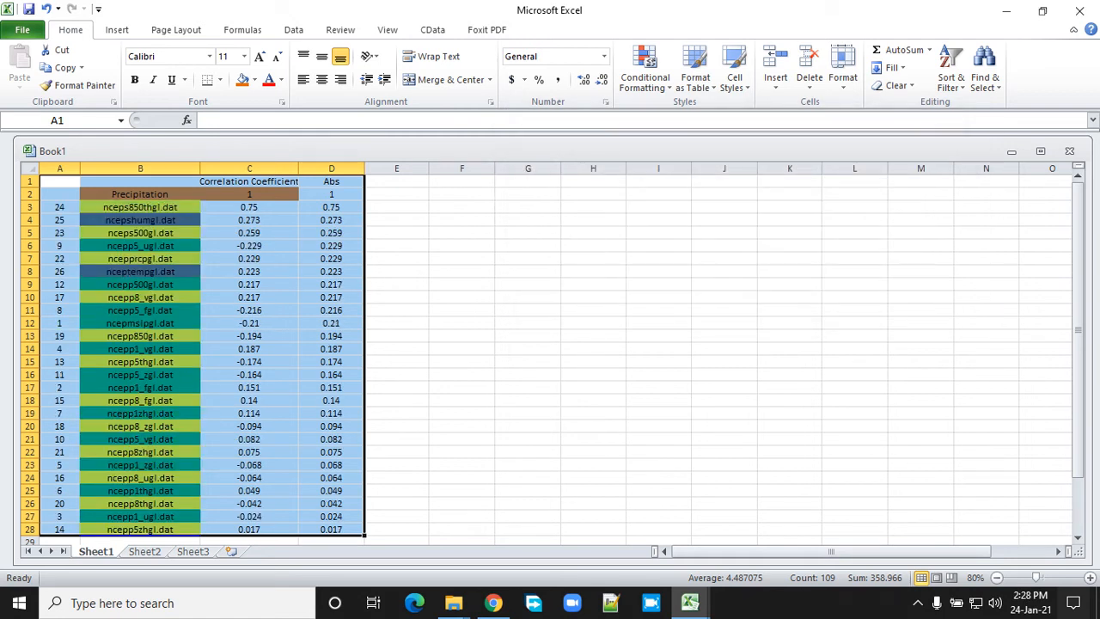
click(528, 258)
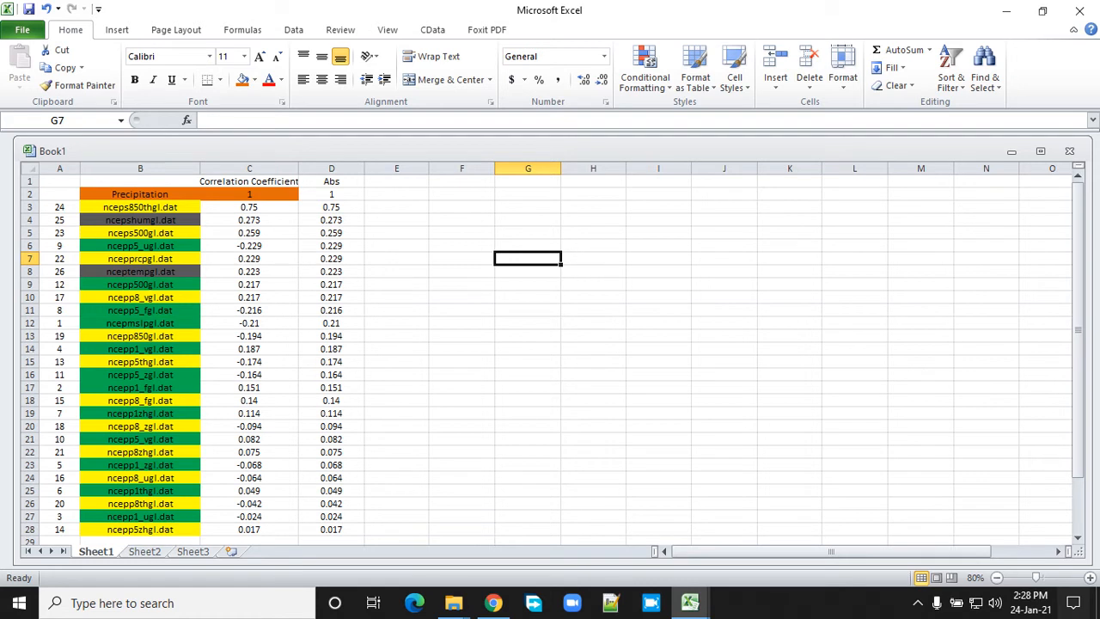
Number the sorted predictors 1 to 26 in E3:E28 and centre the numbers
click(331, 207)
click(396, 207)
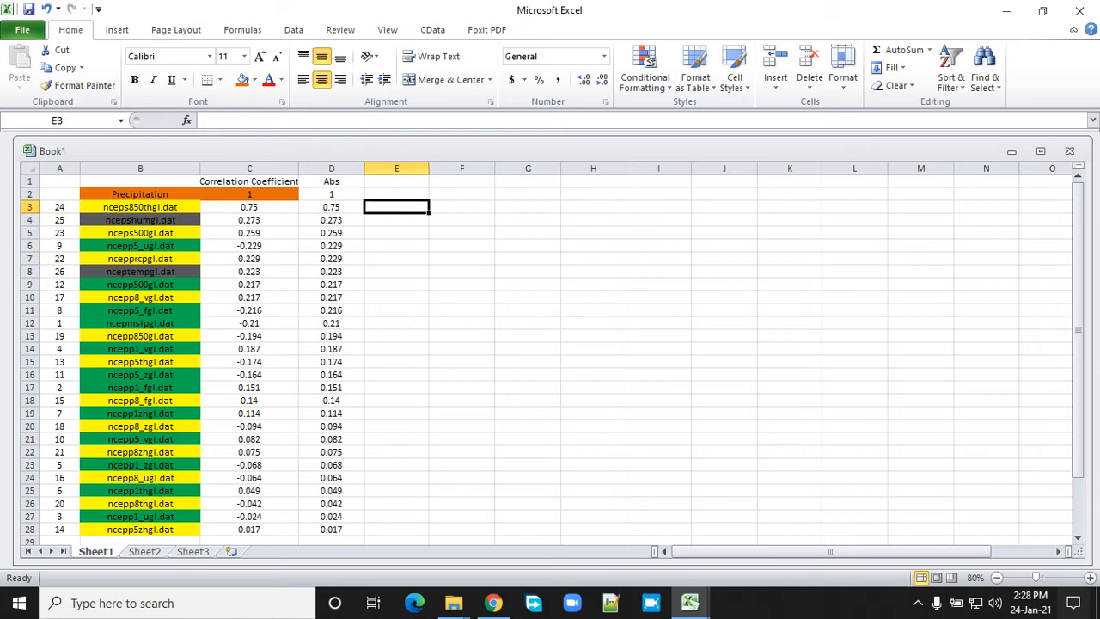
text(1)
key(Return)
text(2)
key(Return)
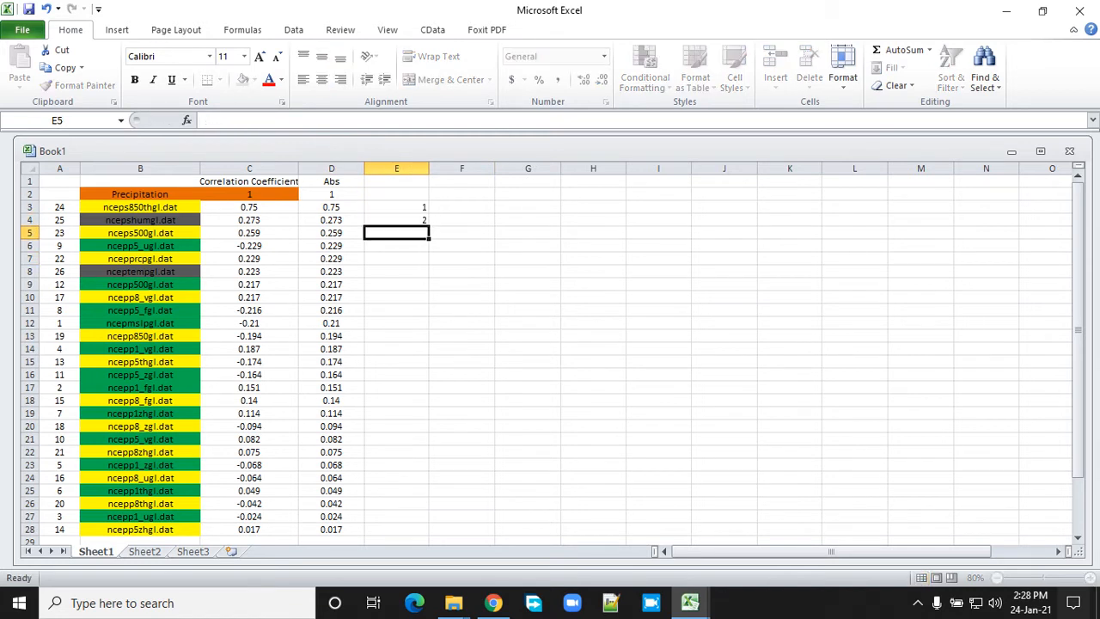
text(3)
click(396, 285)
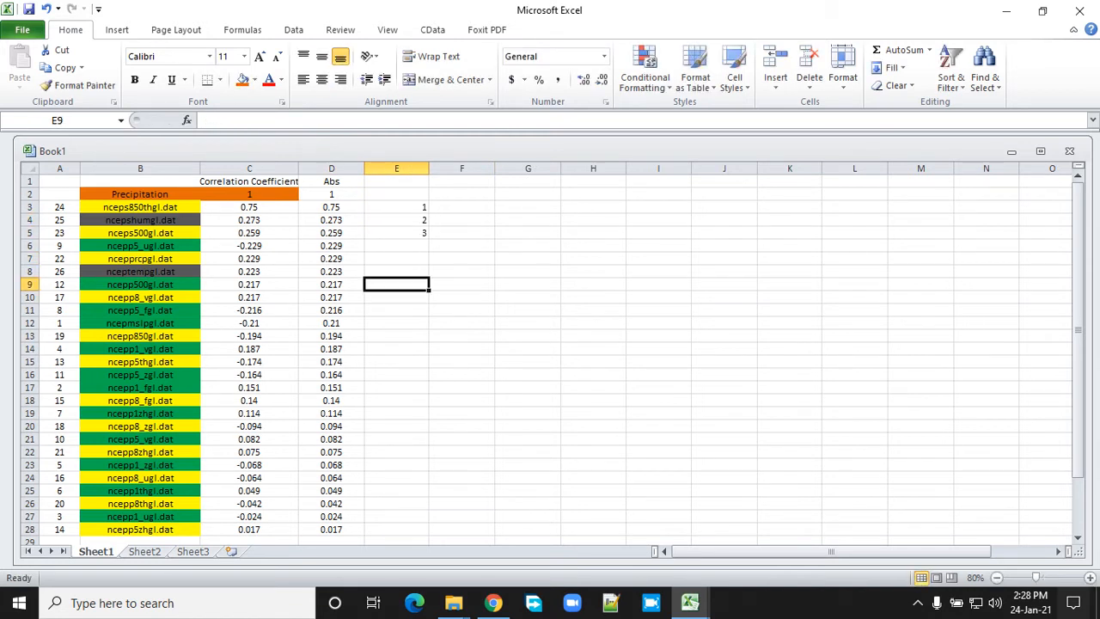
drag(396, 207, 428, 533)
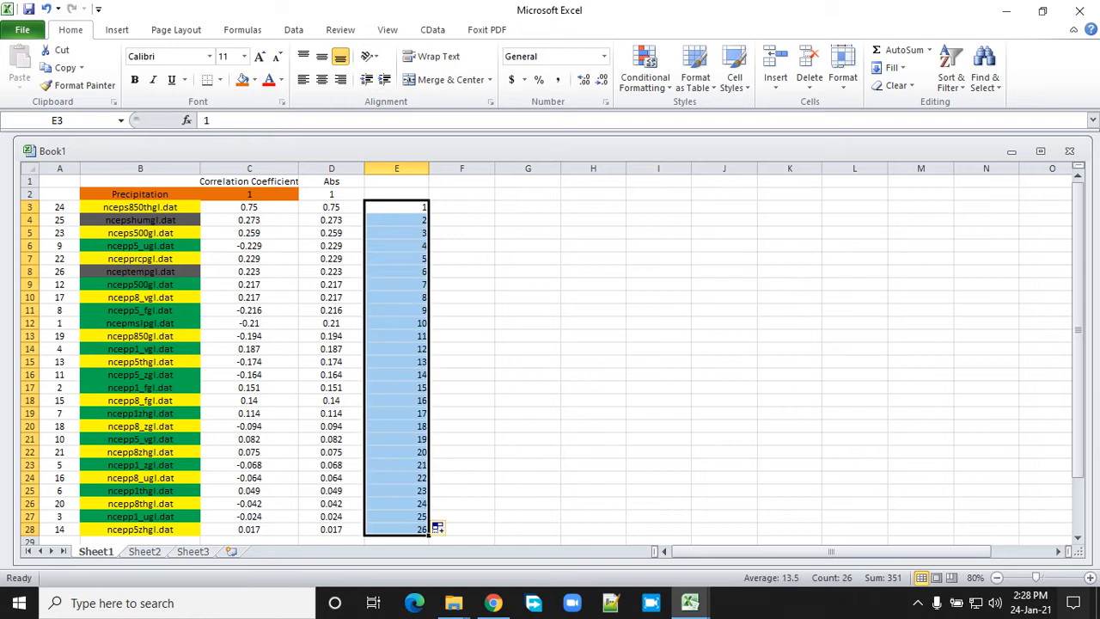
click(322, 79)
click(528, 194)
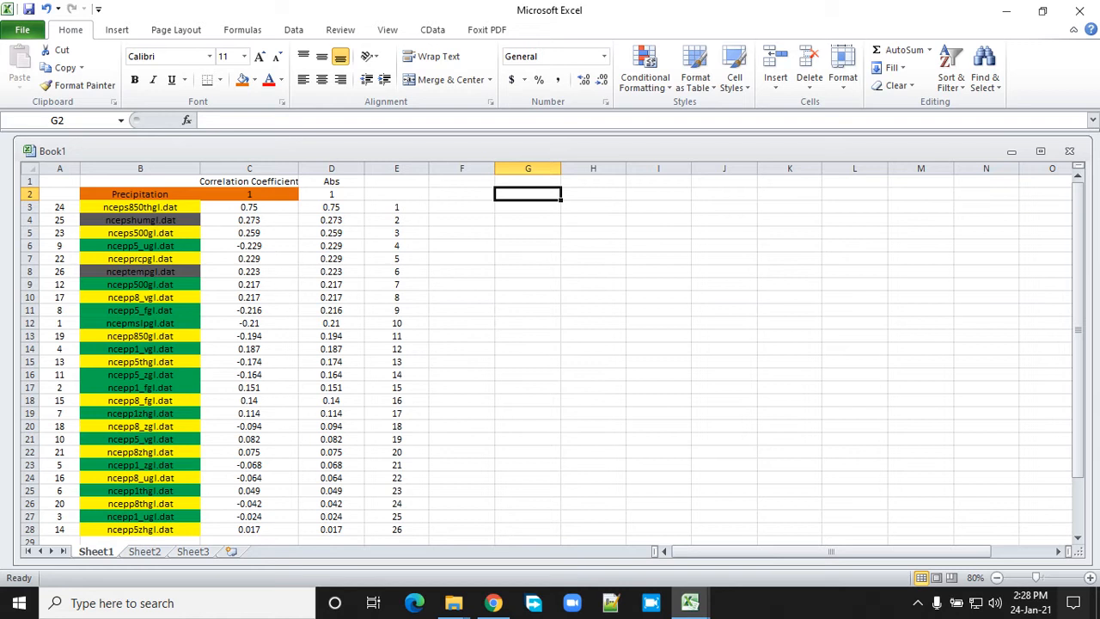
Examine the ten highest-ranked predictors in B3:E12 and the absolute value formula in D3
drag(397, 324, 140, 208)
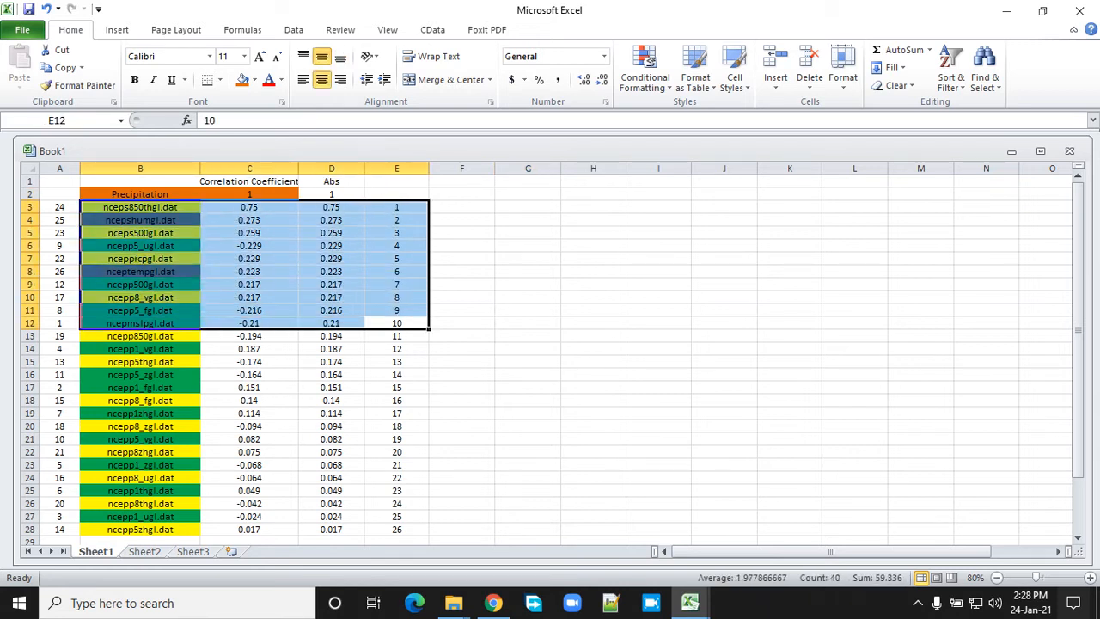
click(528, 220)
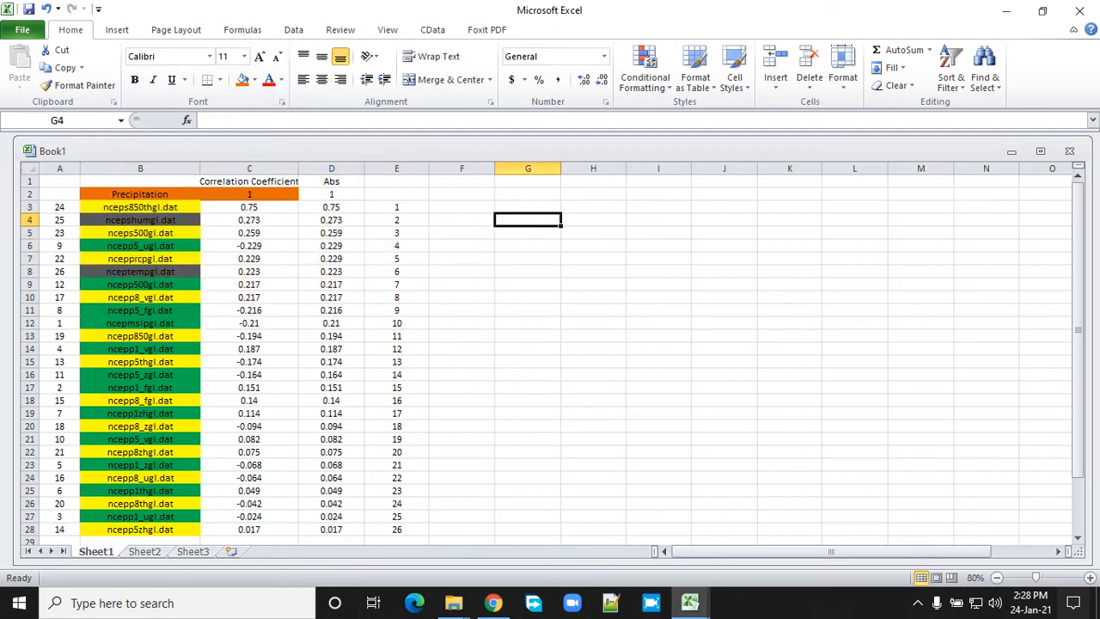
drag(249, 208, 396, 337)
click(331, 207)
double_click(331, 207)
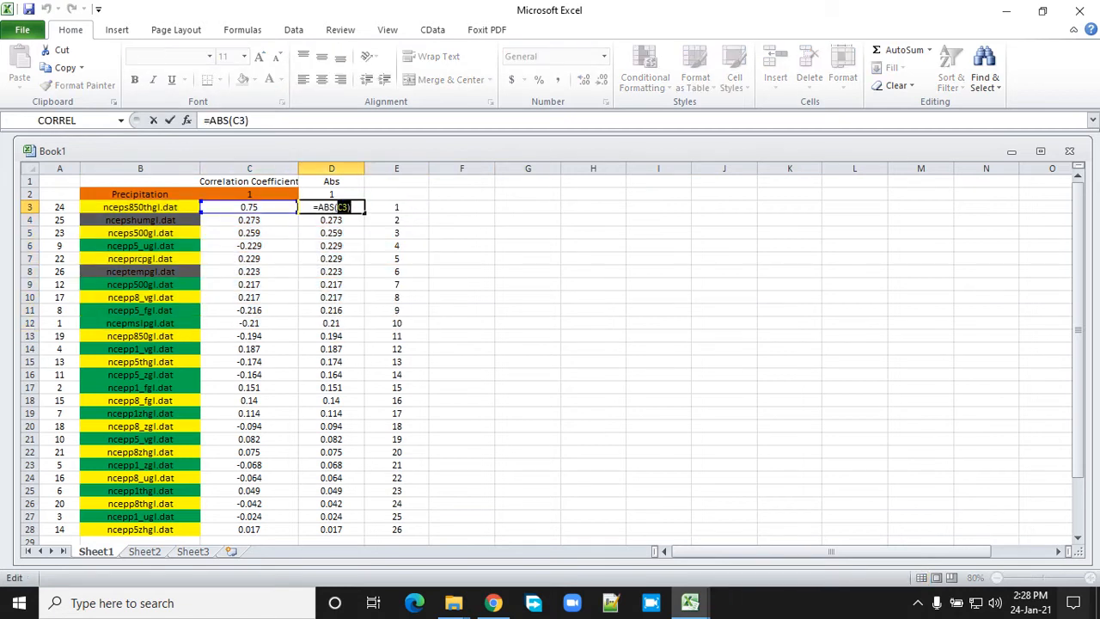
key(Escape)
click(528, 246)
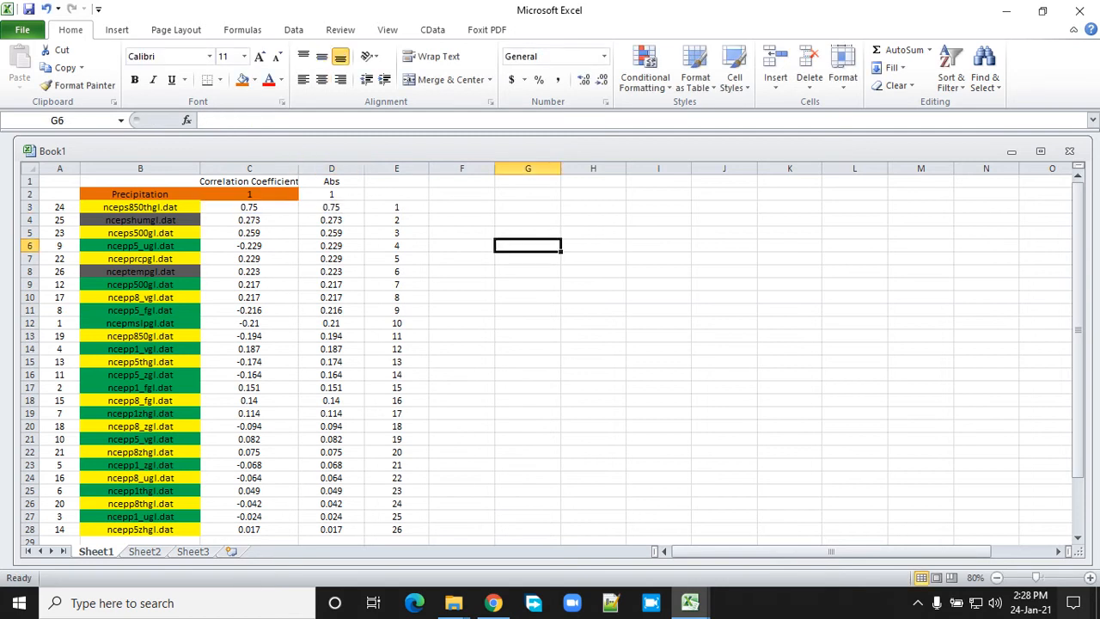
Fill the twelve highest absolute correlation values, cells D3:D14, with a light purple shade
drag(331, 207, 331, 323)
click(254, 79)
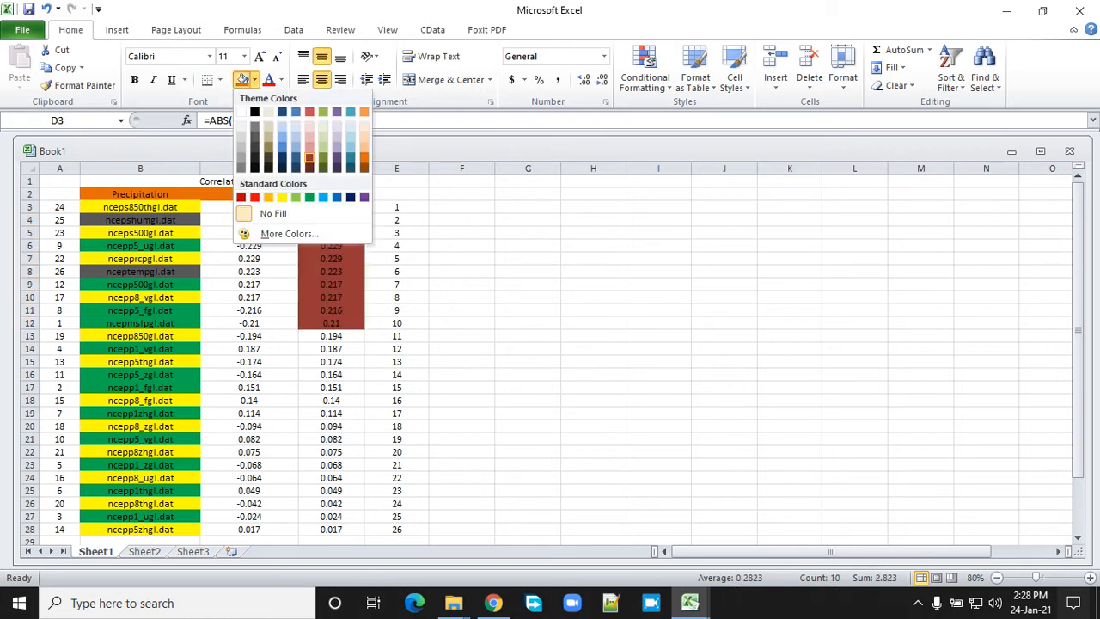
click(337, 146)
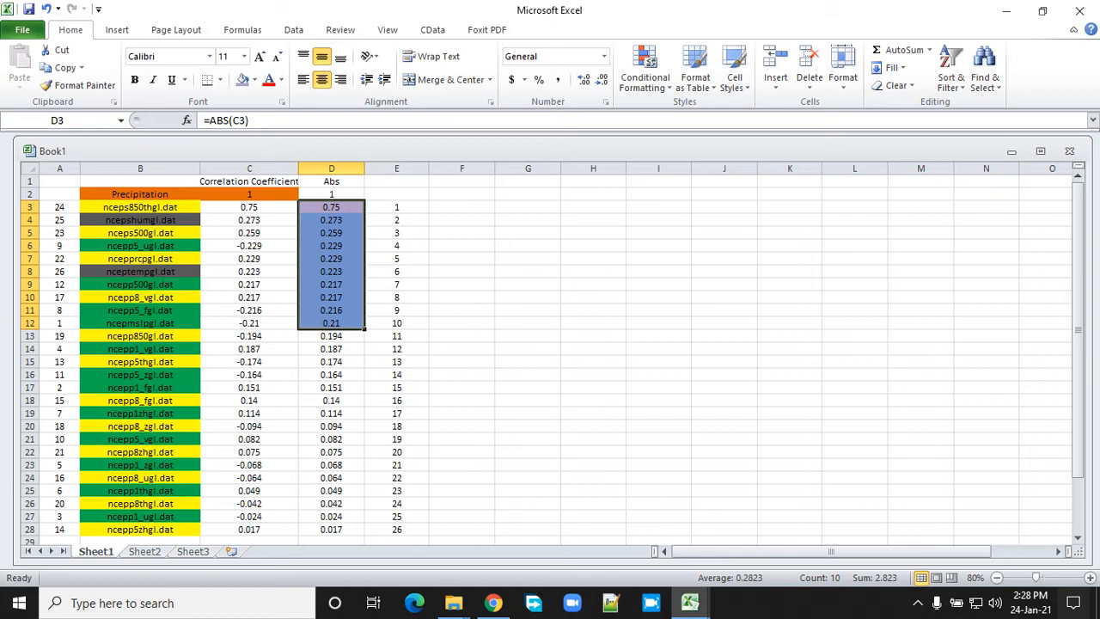
key(shift+Down)
key(shift+Down)
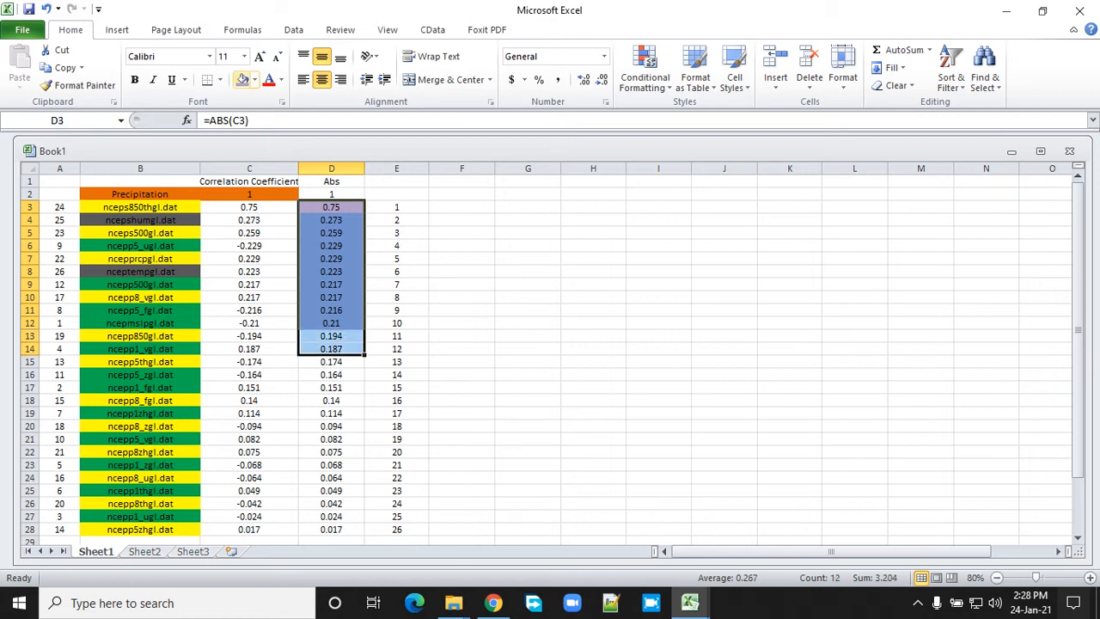
click(528, 335)
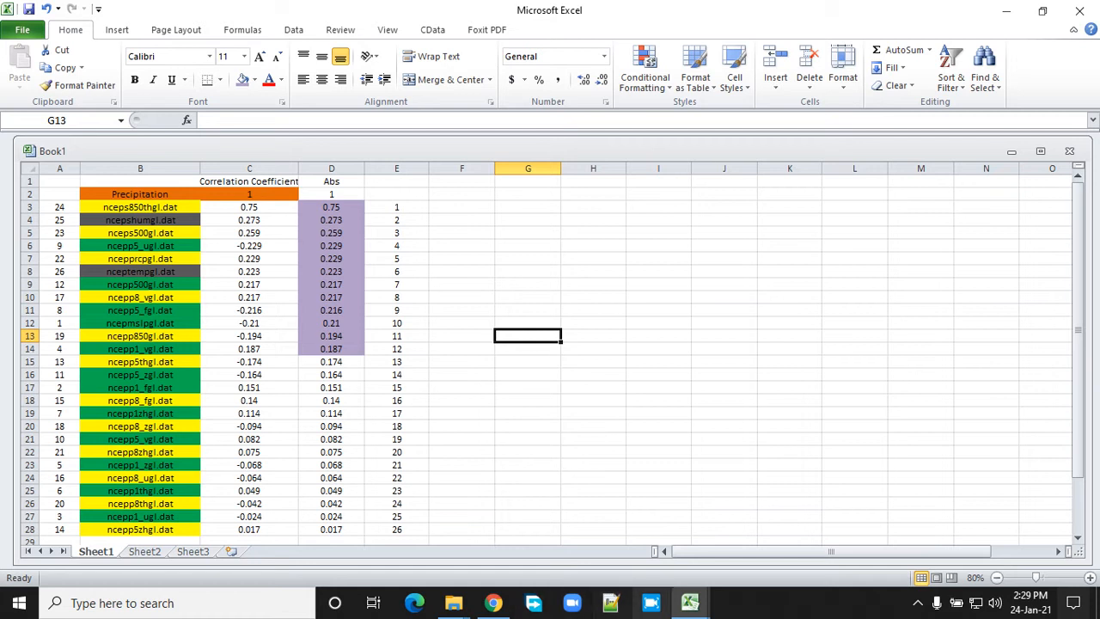
Launch SDSM and open its Screen Variables module
click(172, 602)
text(sd)
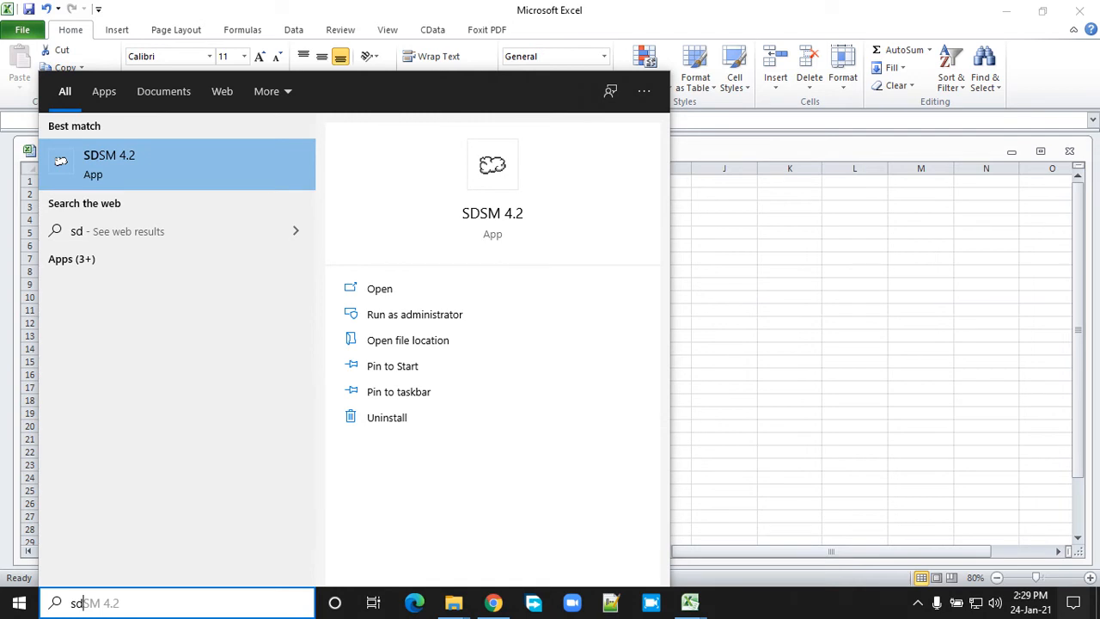
text(s)
key(Escape)
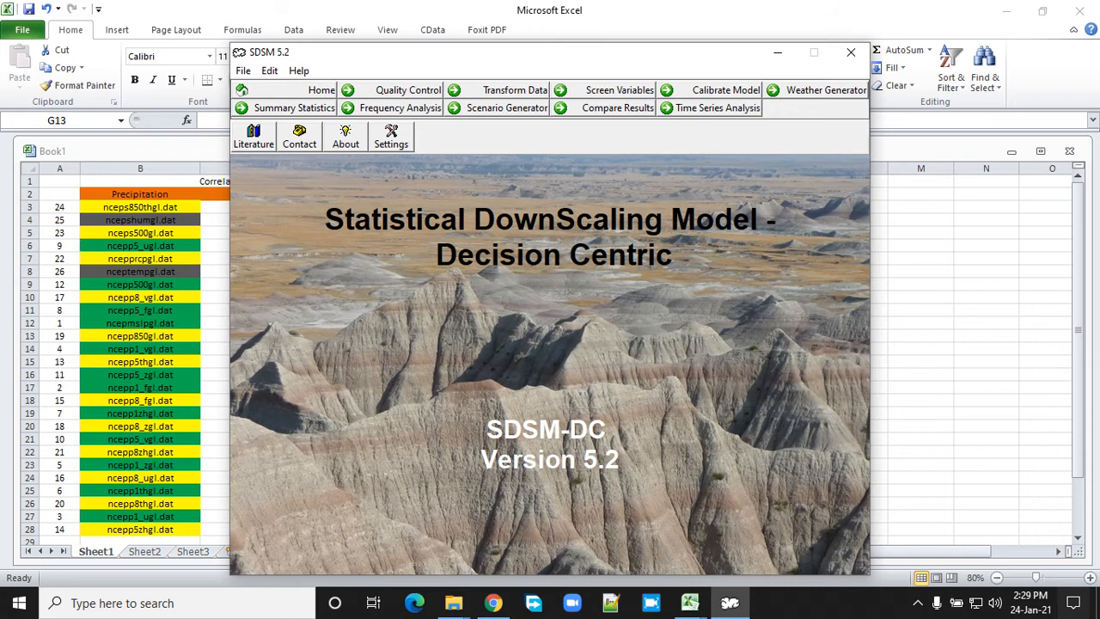
click(619, 89)
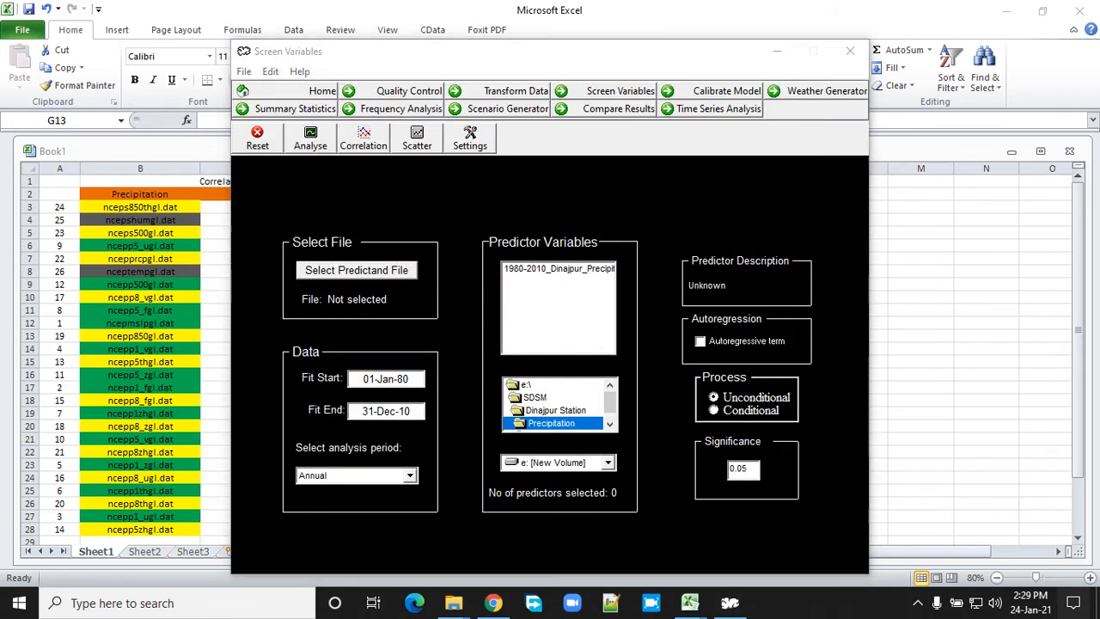
Choose the 1980-2010_Dinajpur precipitation file as the predictand and open the NCEP-NCAR_196 predictor folder inside BOX_033X_42Y
click(357, 270)
double_click(507, 168)
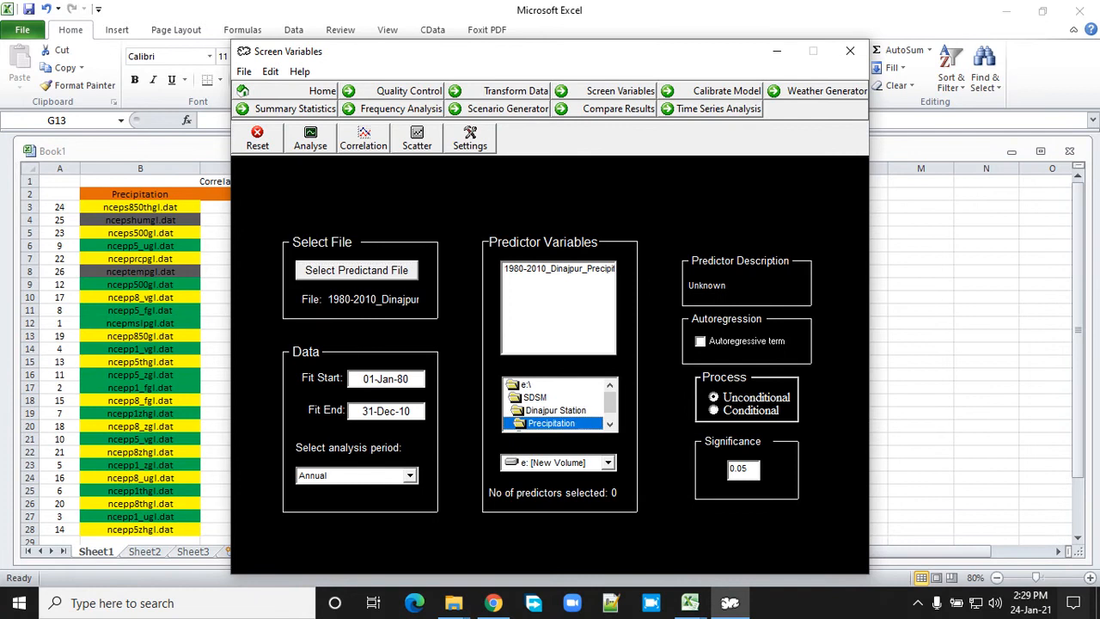
double_click(562, 423)
drag(611, 405, 611, 415)
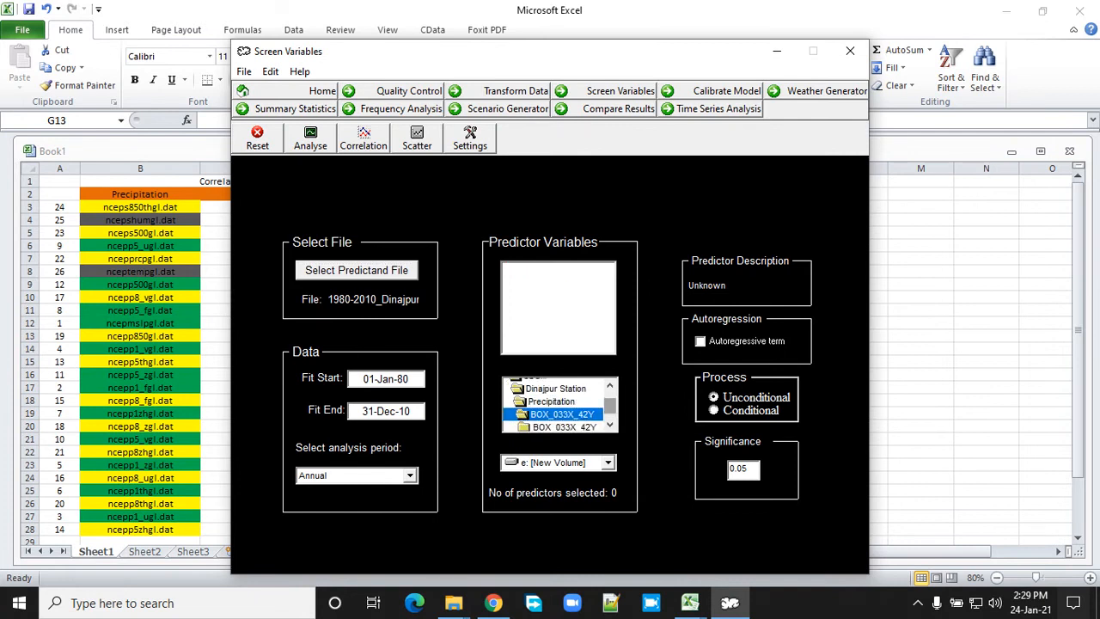
click(564, 423)
double_click(564, 423)
scroll(564, 421, down, 2)
double_click(566, 423)
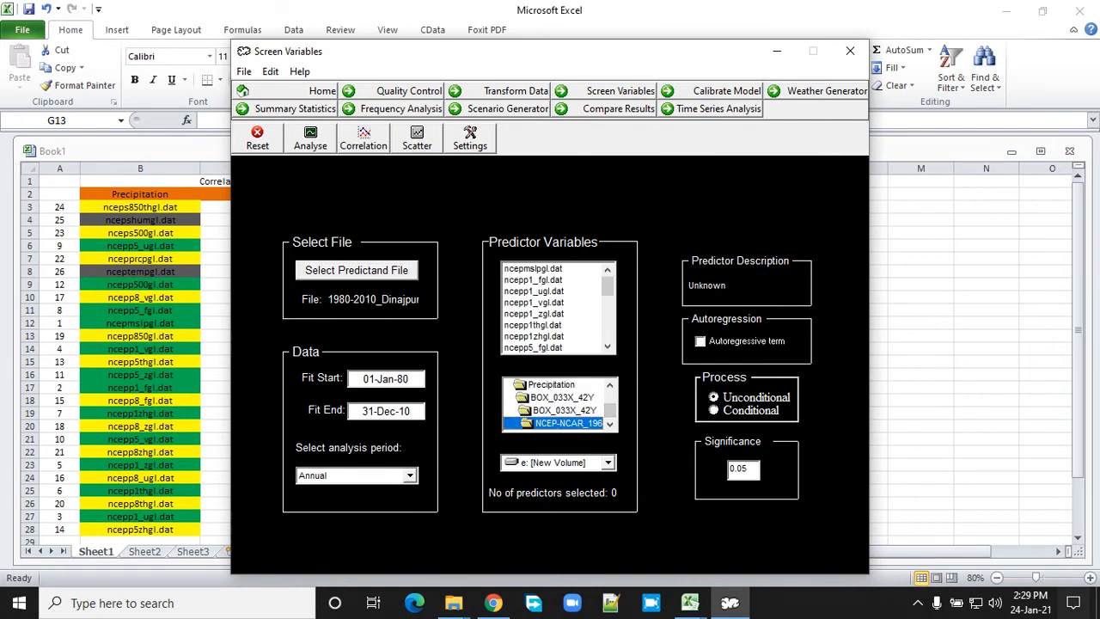
Select the first eight predictor variables, from ncepmslpgl.dat through ncepp5_fgl.dat
click(535, 268)
click(535, 291)
click(534, 281)
click(534, 303)
click(535, 314)
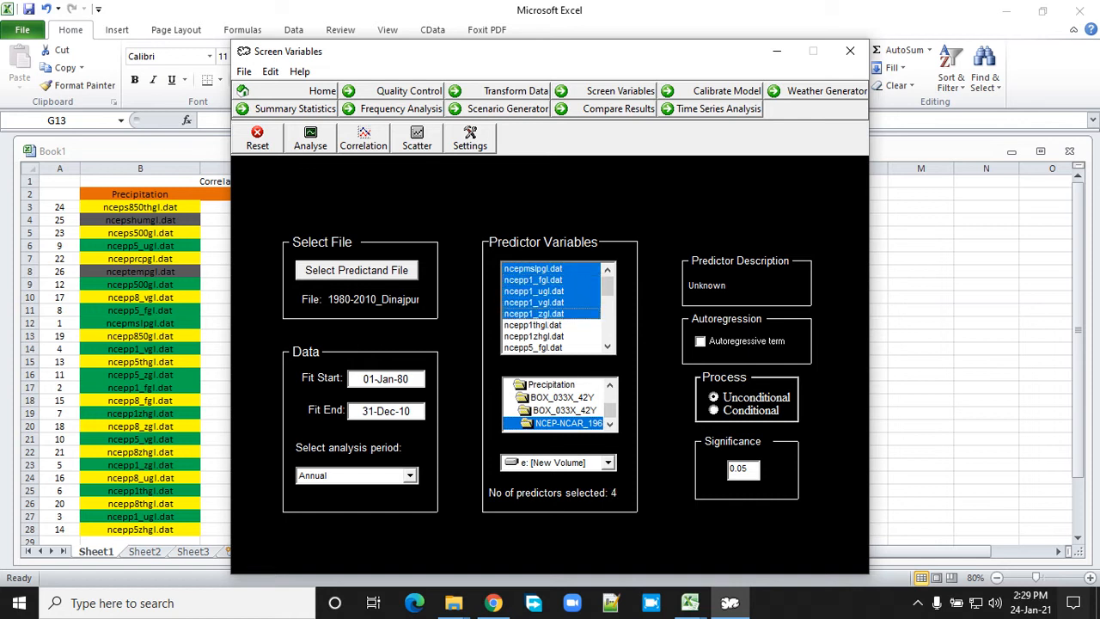
click(534, 325)
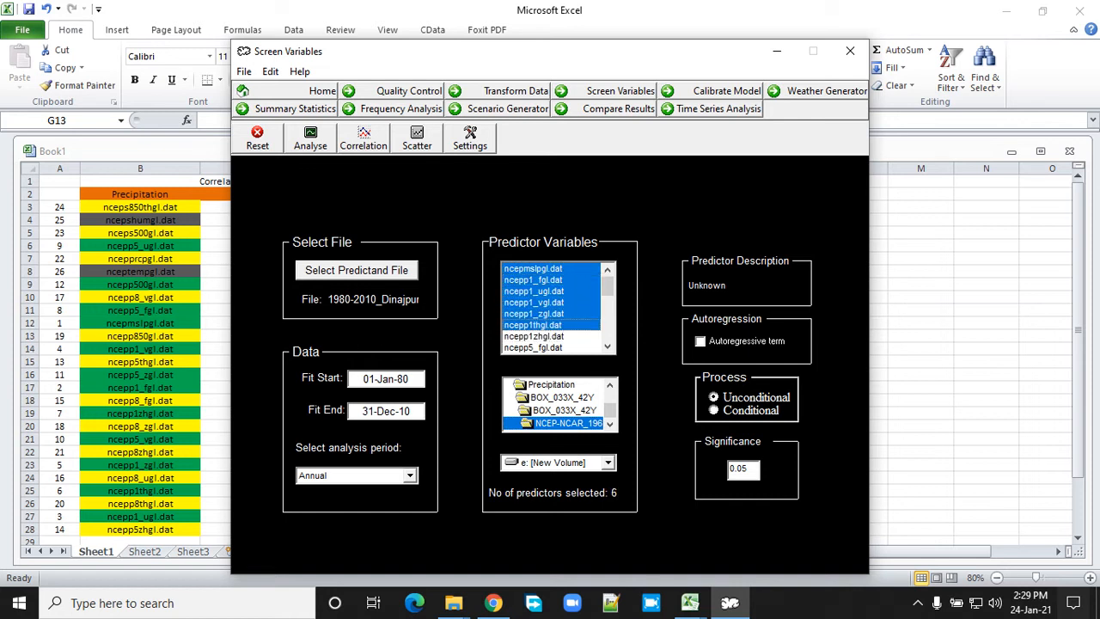
click(535, 336)
click(535, 347)
Add ncepp5_ugl.dat, ncepp5_vgl.dat, ncepp5_zgl.dat and ncepp500gl.dat to the selected predictors
click(608, 347)
click(608, 347)
click(607, 346)
click(608, 346)
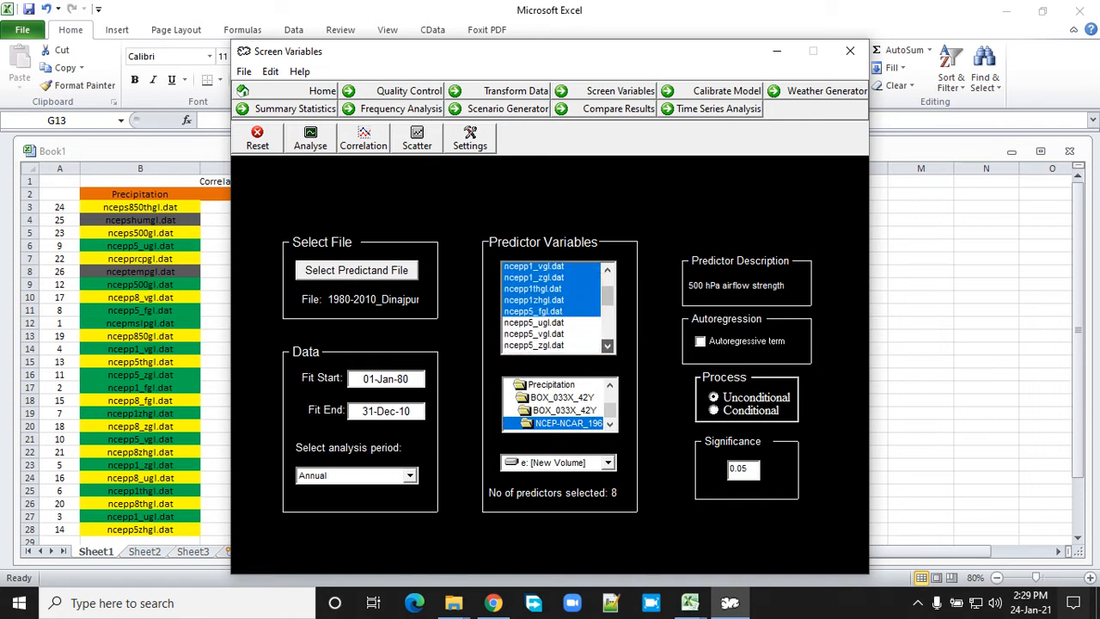
click(607, 346)
click(535, 303)
click(534, 314)
click(535, 325)
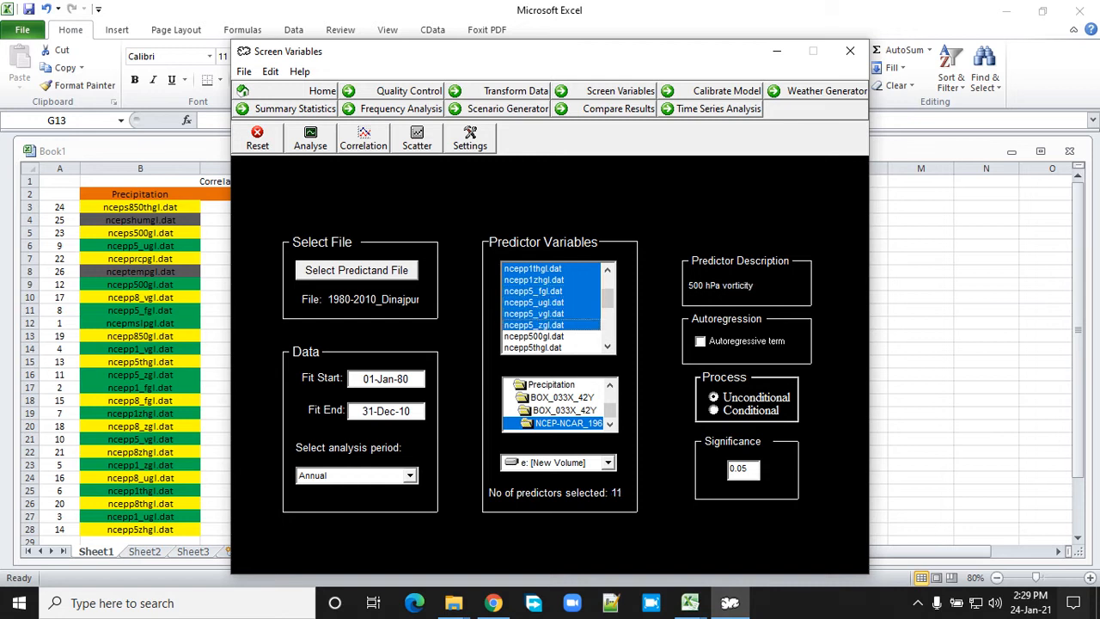
click(534, 336)
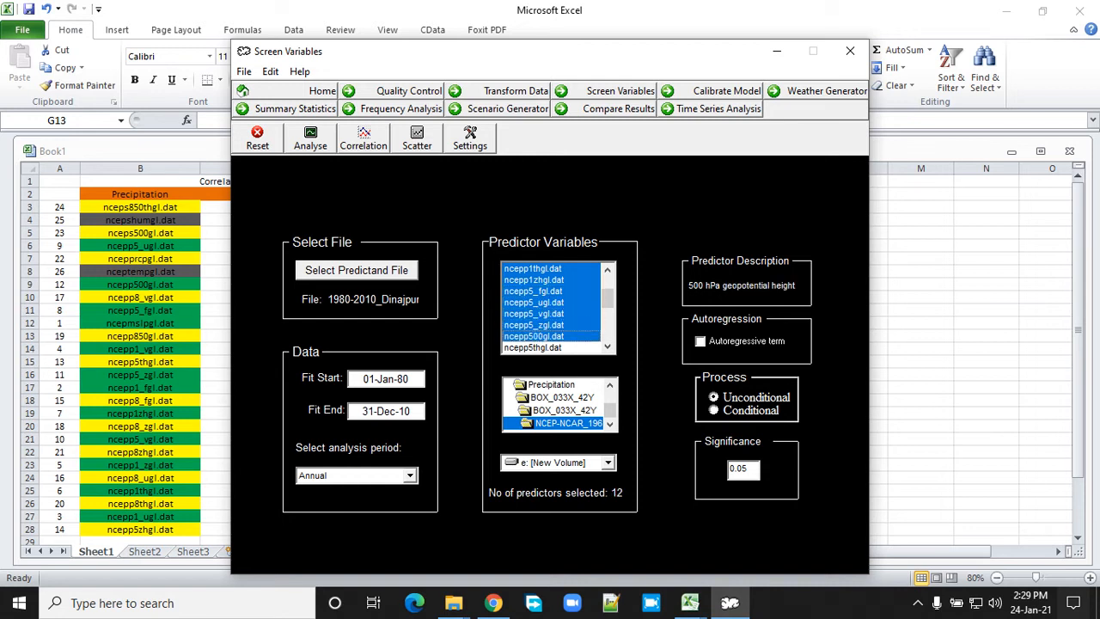
Try adding ncepp5thgl.dat, ncepp5zhgl.dat and ncepp8_vgl.dat to the twelve selected predictors, and close SDSM
click(535, 348)
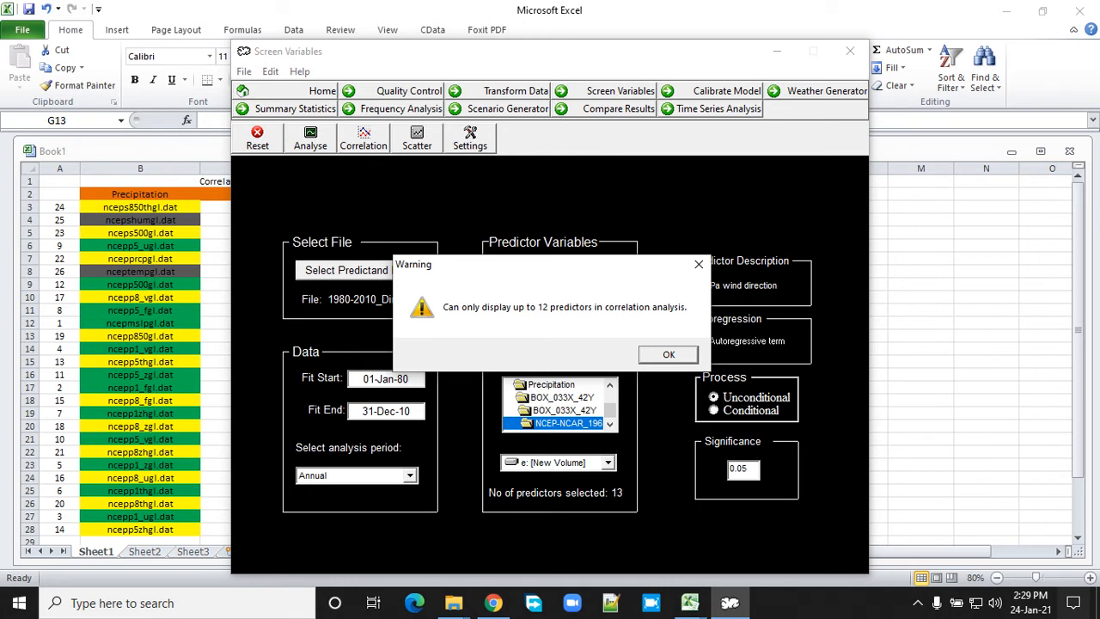
key(Return)
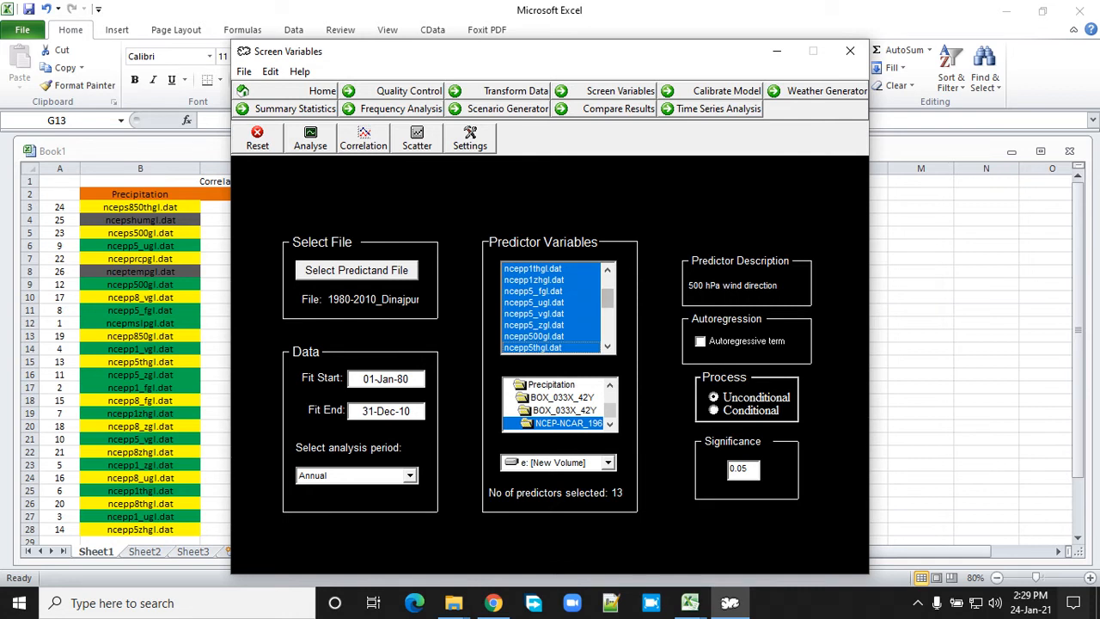
drag(608, 297, 607, 308)
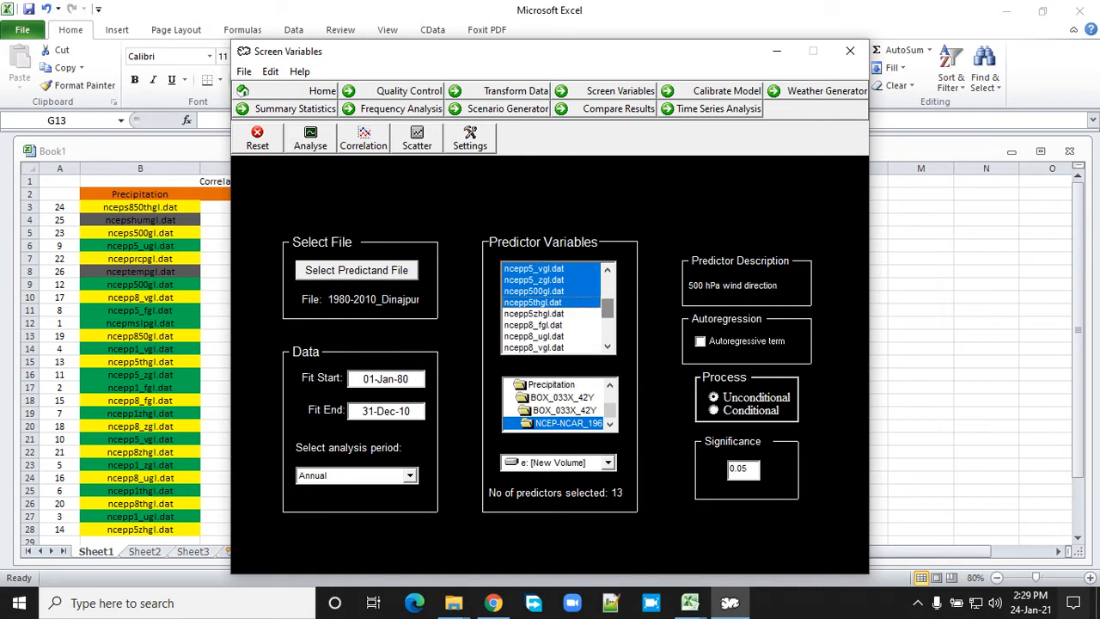
click(534, 314)
key(Return)
click(534, 347)
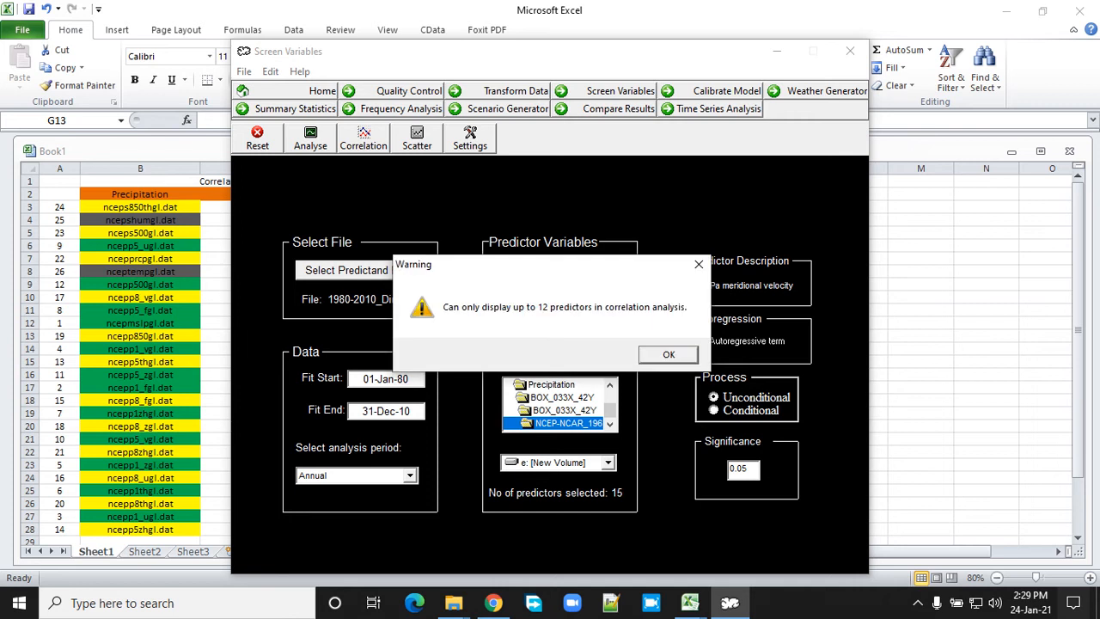
key(Return)
drag(608, 308, 608, 285)
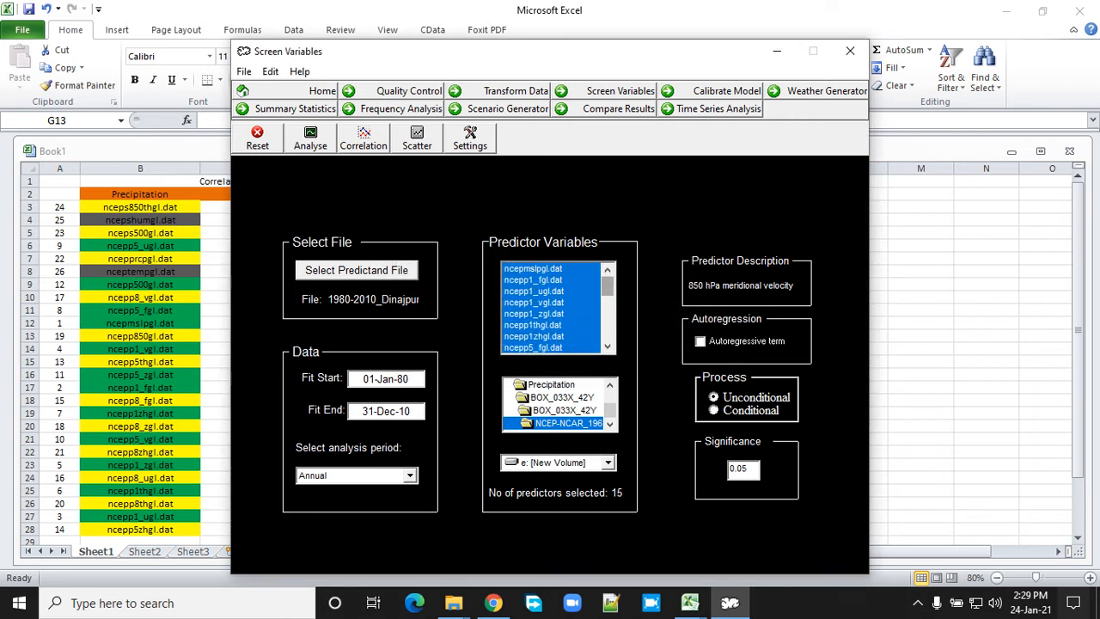
click(850, 51)
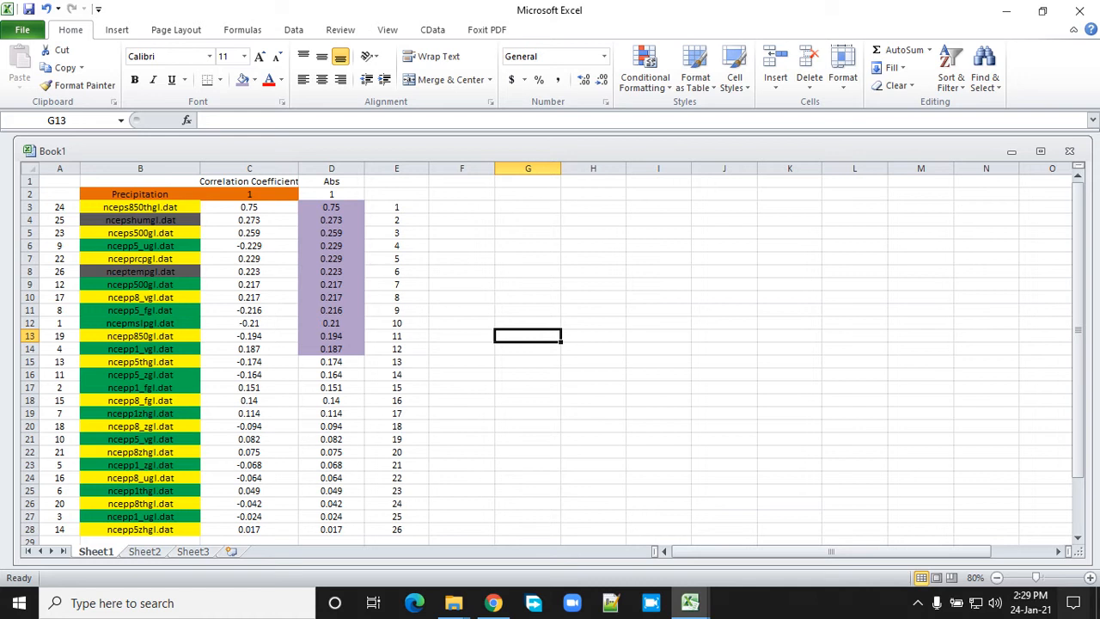
Copy the top twelve predictors with their coefficients, B3:D14, from Sheet1 to Sheet2 at C2 without formatting, and autofit column C
drag(140, 207, 331, 349)
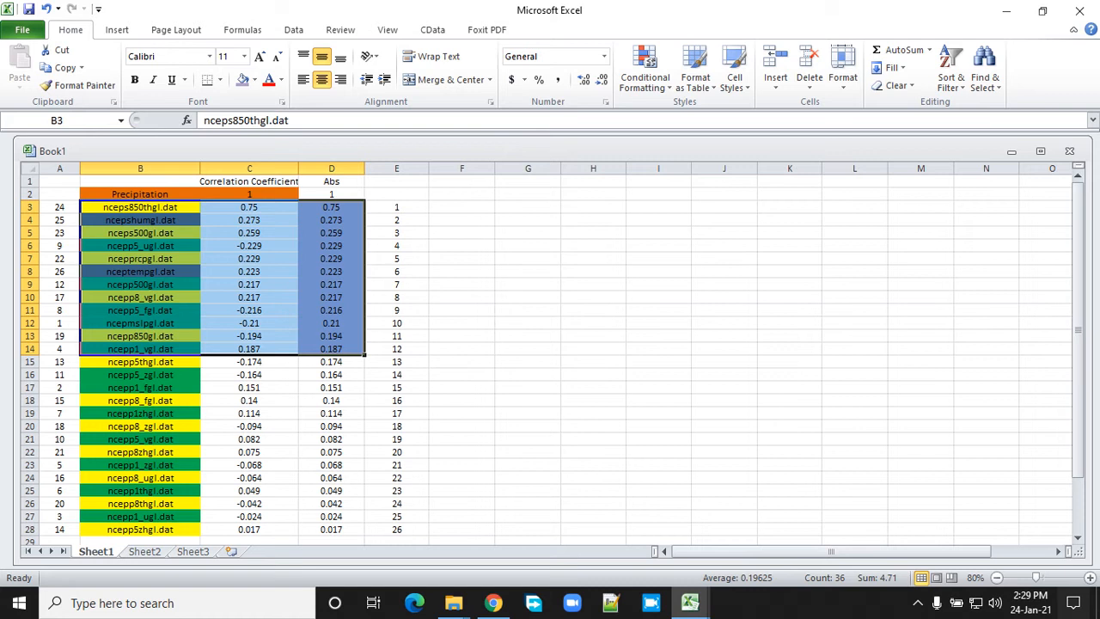
click(528, 324)
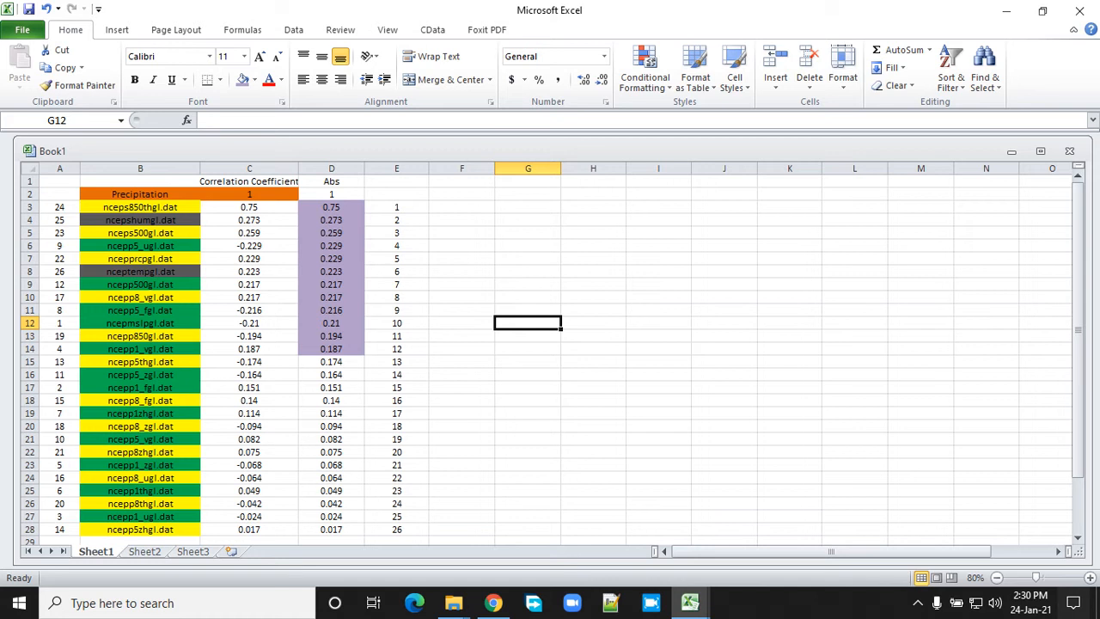
drag(140, 207, 331, 349)
right_click(261, 226)
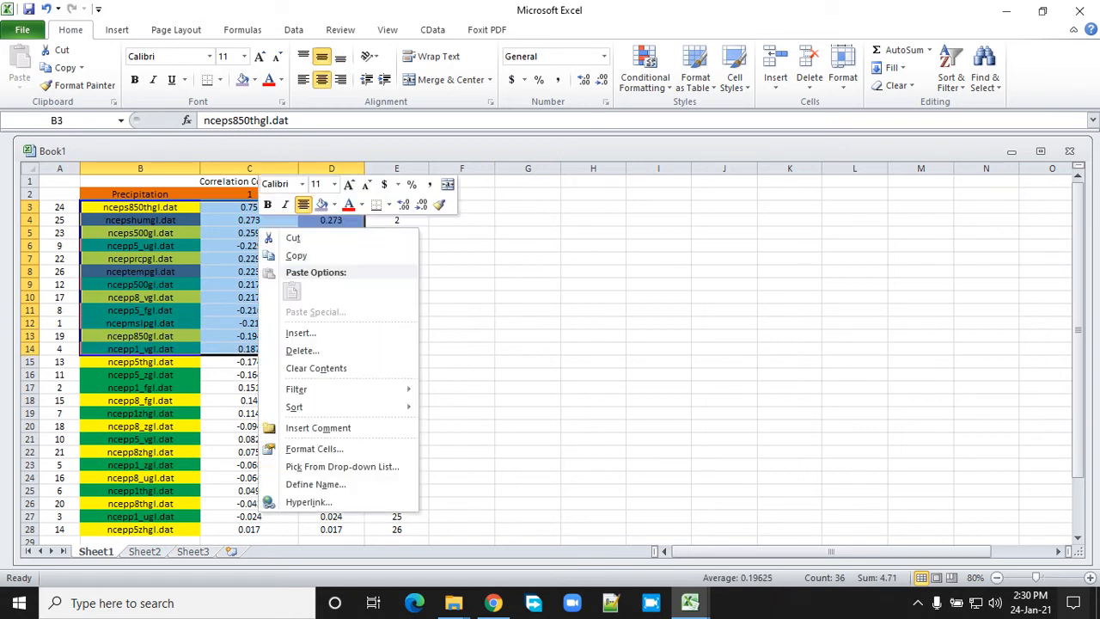
click(296, 255)
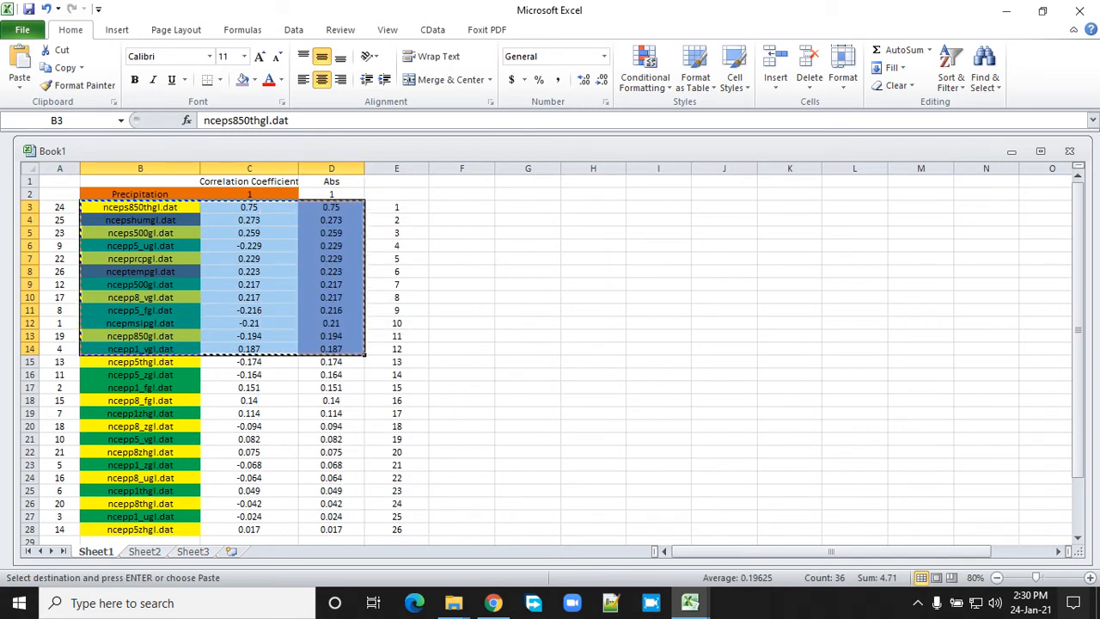
key(ctrl+Page_Down)
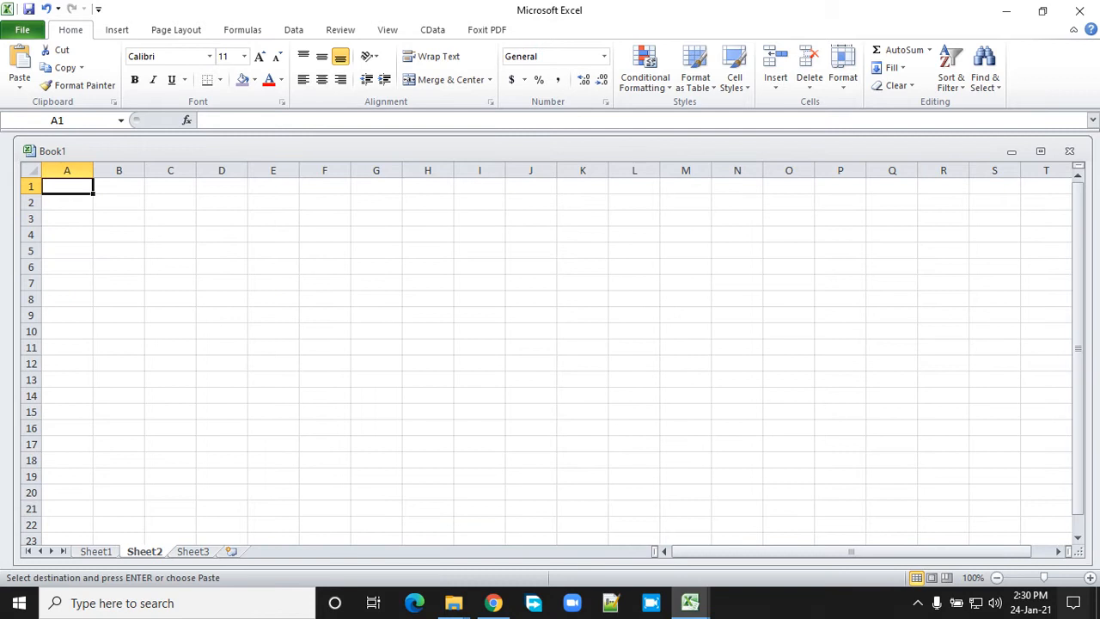
right_click(181, 204)
click(238, 268)
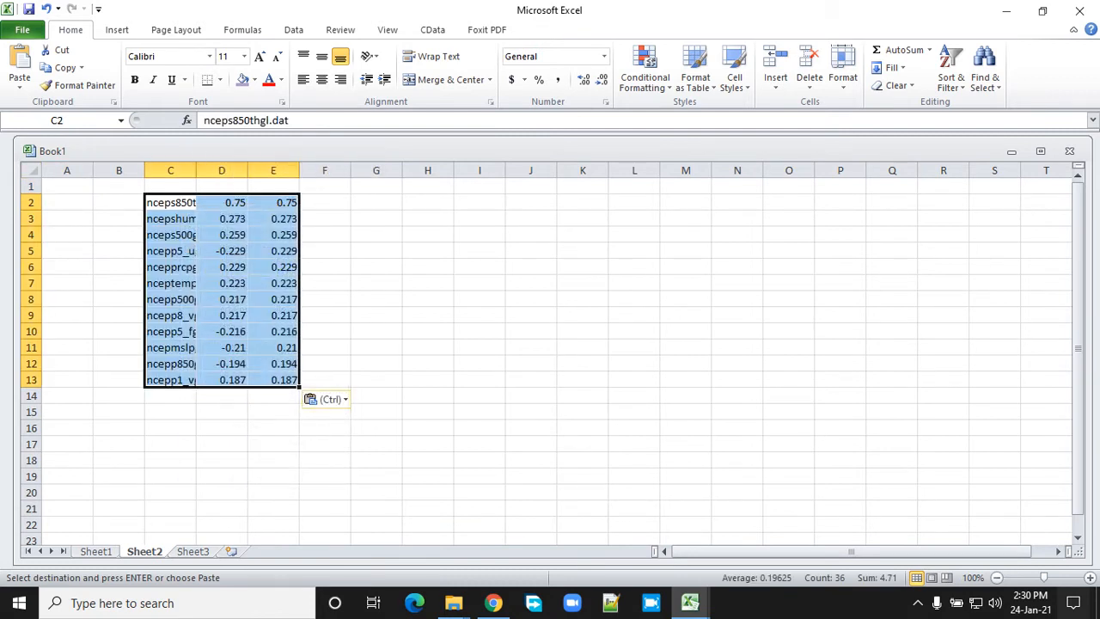
double_click(196, 171)
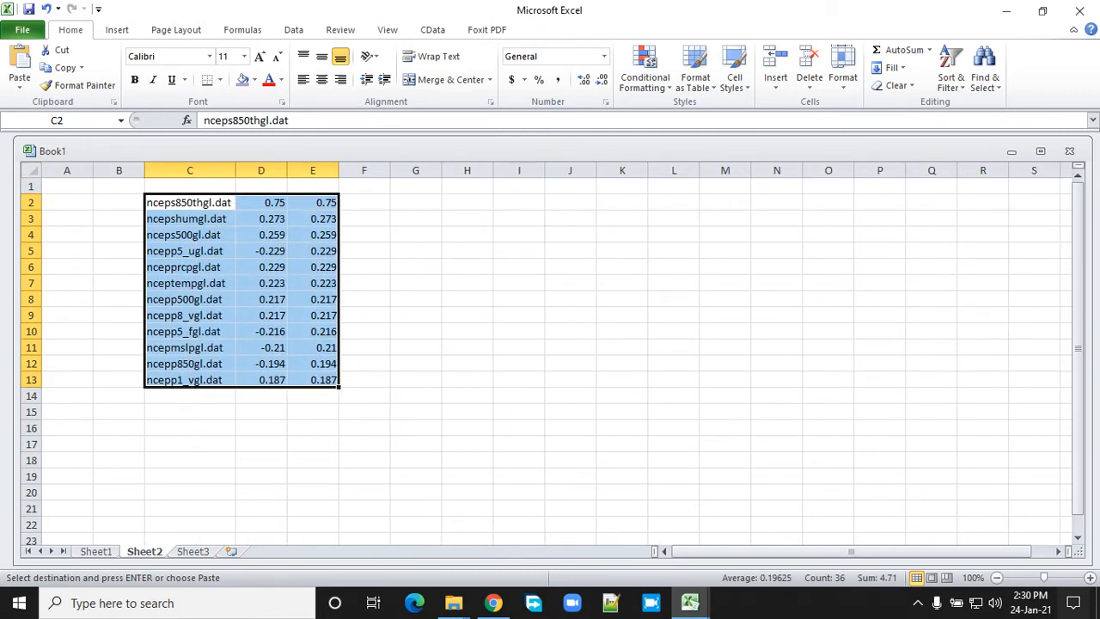
click(468, 267)
Number the pasted predictors from 1 to 12 in cells B2:B13 of Sheet2
click(119, 203)
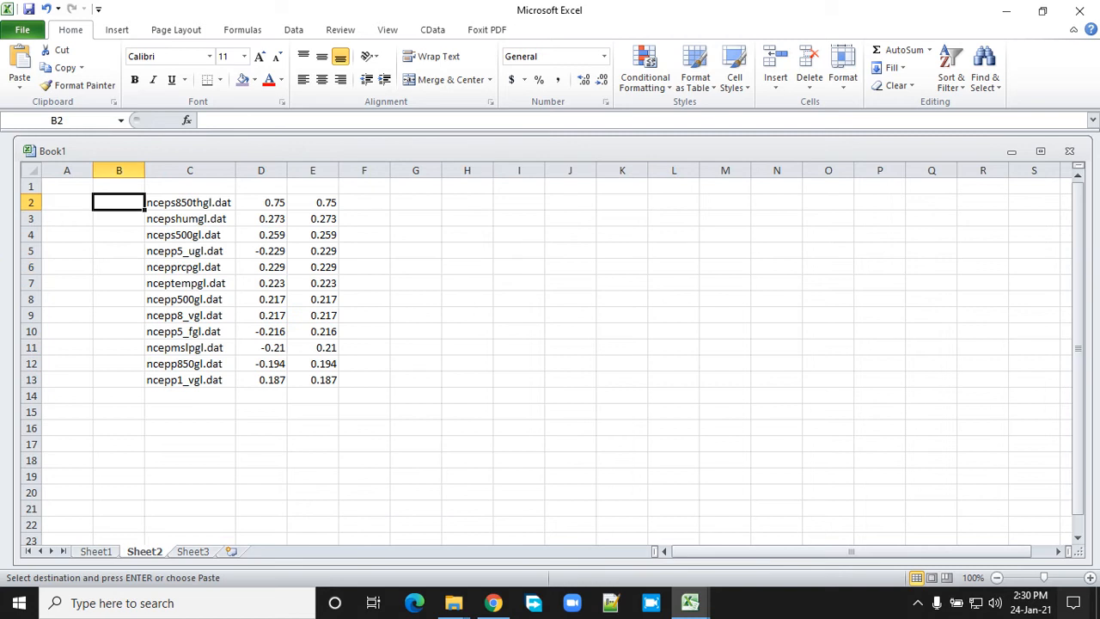
text(1)
key(Return)
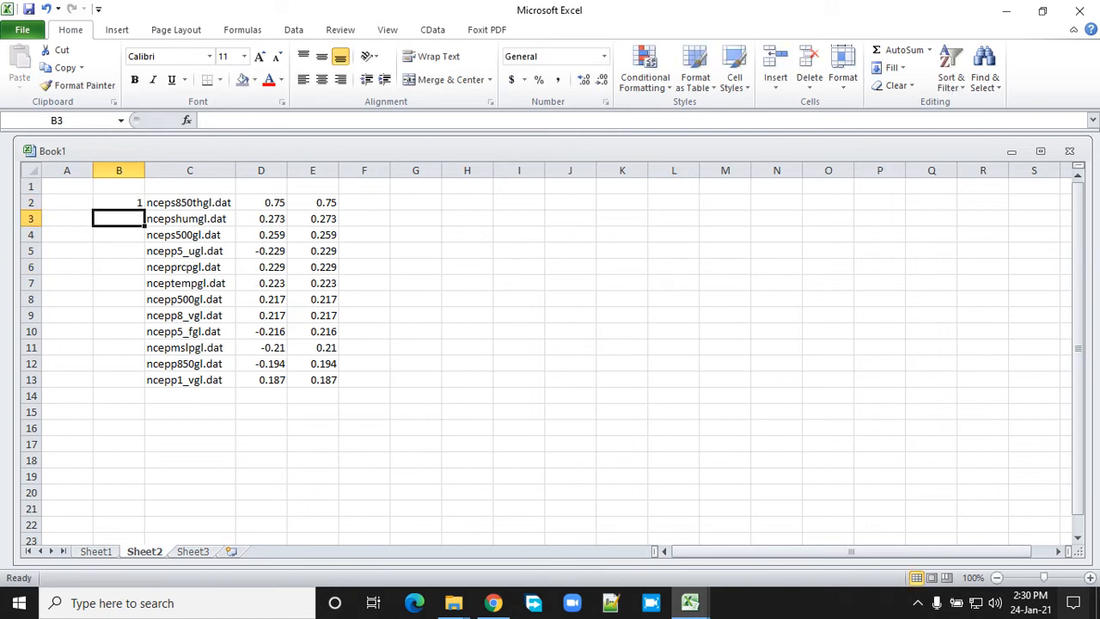
text(2)
key(Return)
key(Return)
drag(119, 203, 145, 387)
click(467, 347)
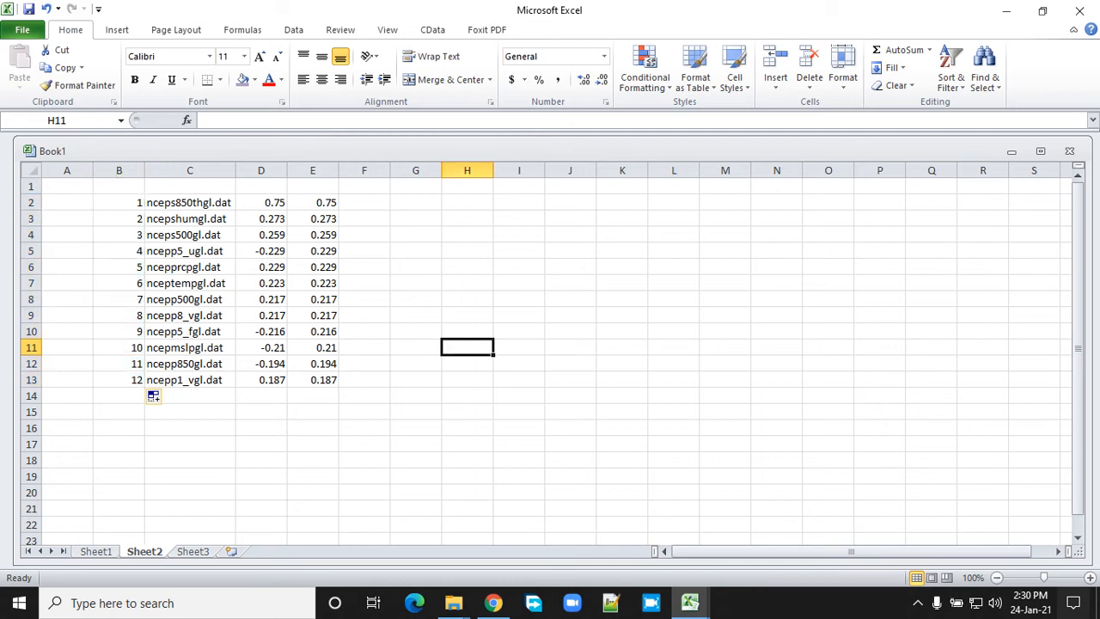
Centre the rank numbers in B2:B13 horizontally and vertically
drag(119, 203, 119, 380)
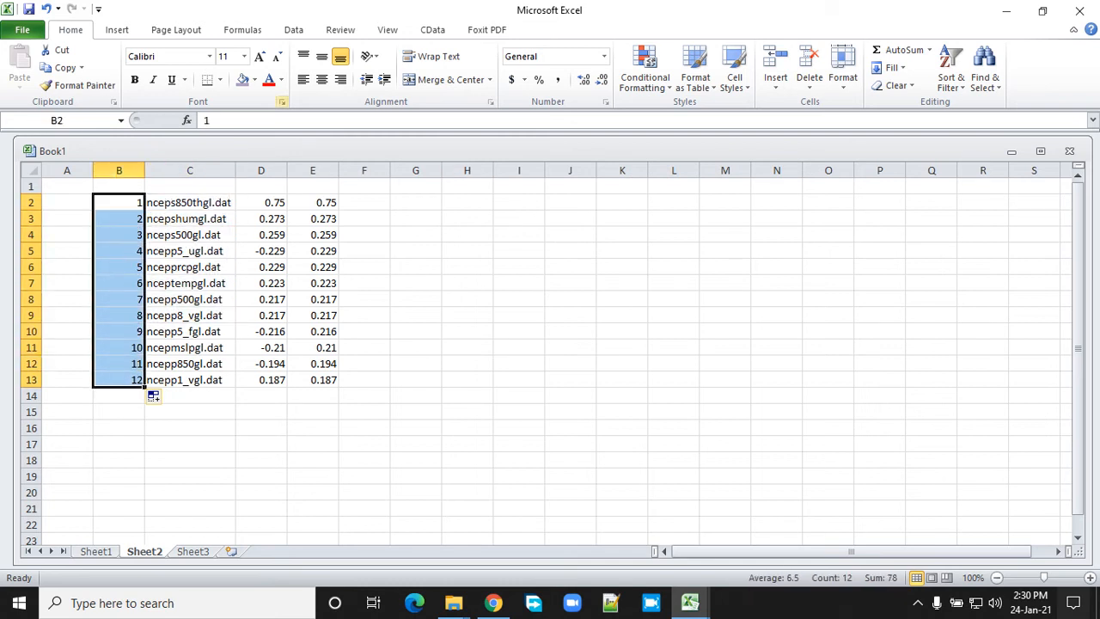
click(322, 79)
click(322, 56)
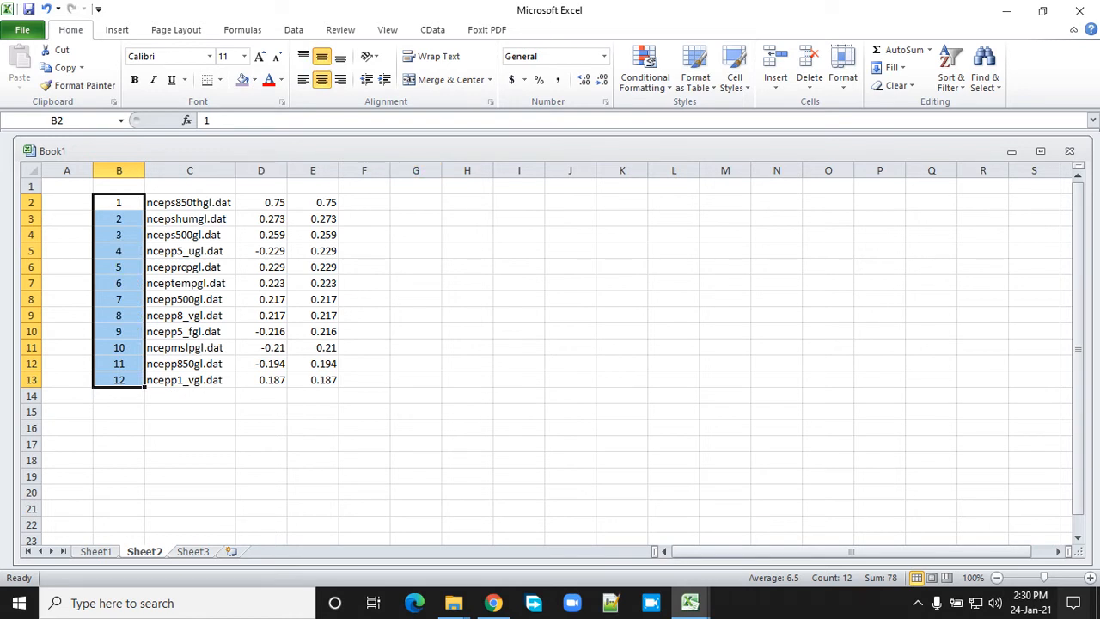
Hide column D with the signed correlation coefficients on Sheet2
click(273, 170)
right_click(276, 170)
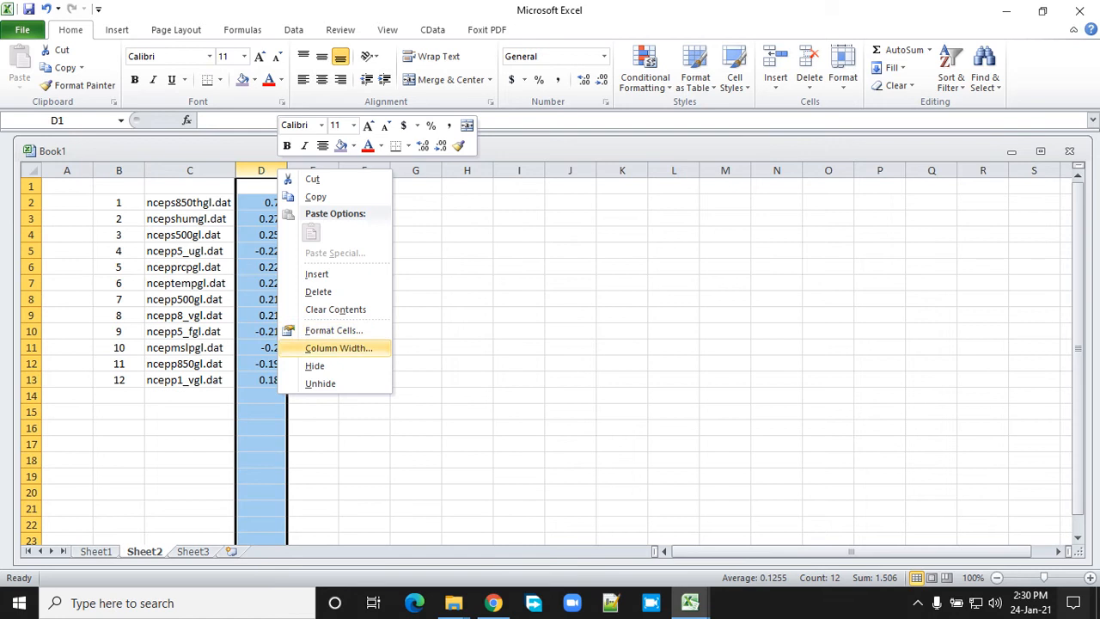
click(315, 365)
click(415, 283)
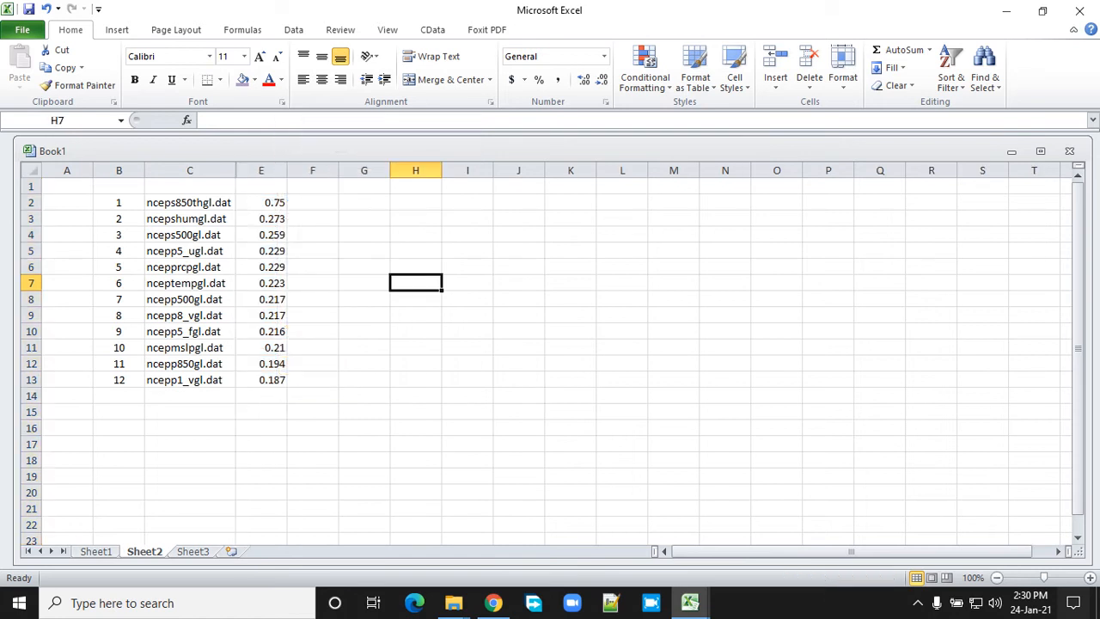
Centre the coefficients in column E of Sheet2 horizontally and vertically
click(262, 170)
click(322, 80)
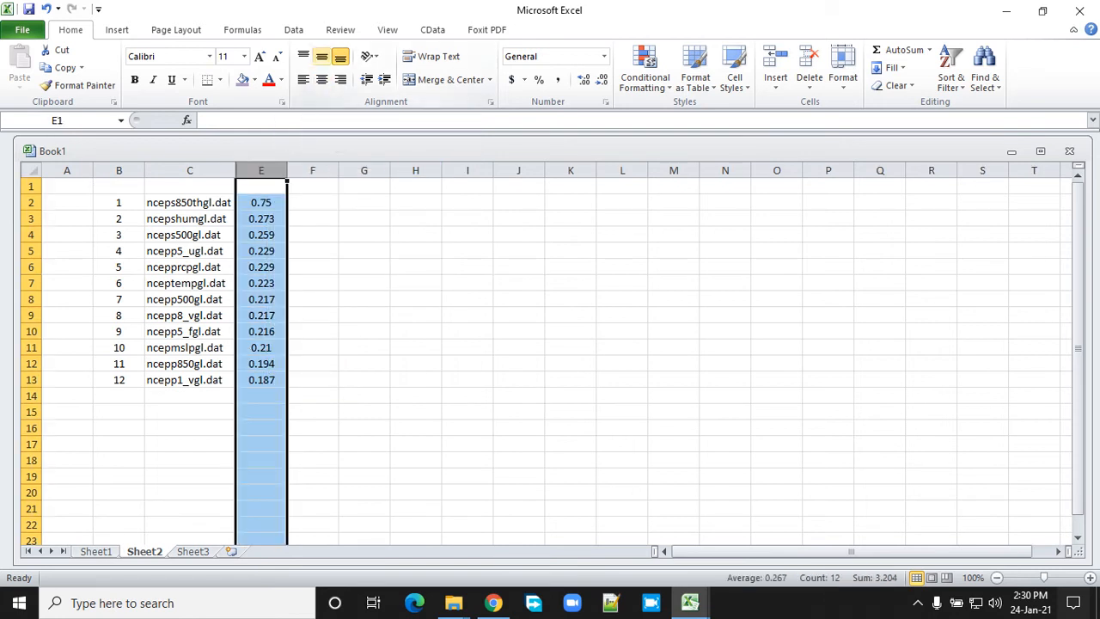
click(323, 57)
click(416, 235)
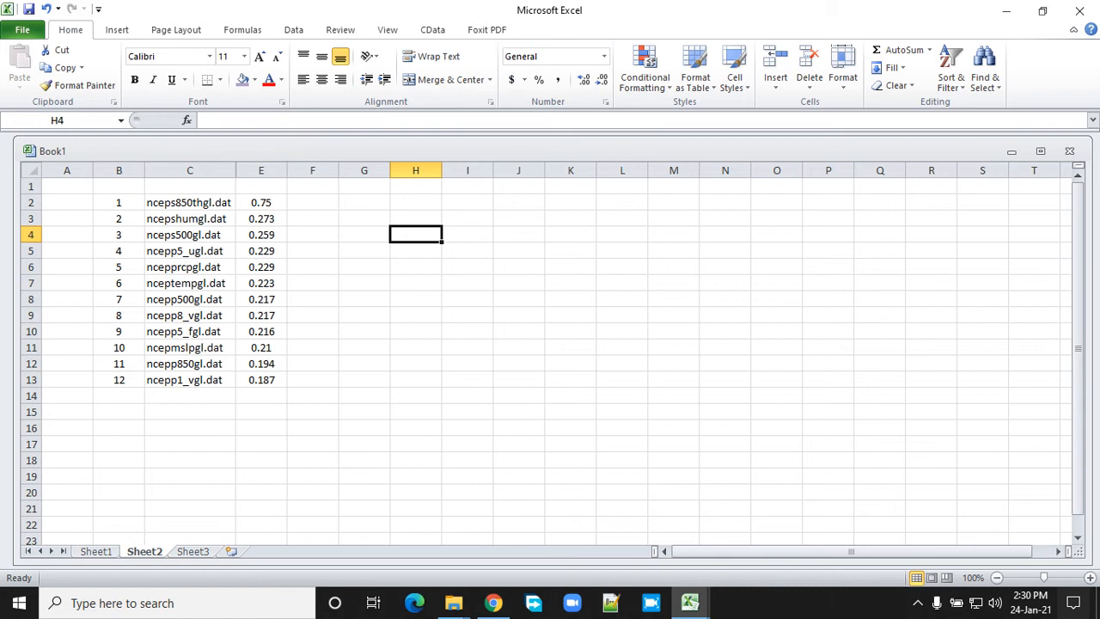
Add the headings SN in B1, Predictors in C1 and Coefficient in E1 above the shortlist
click(190, 186)
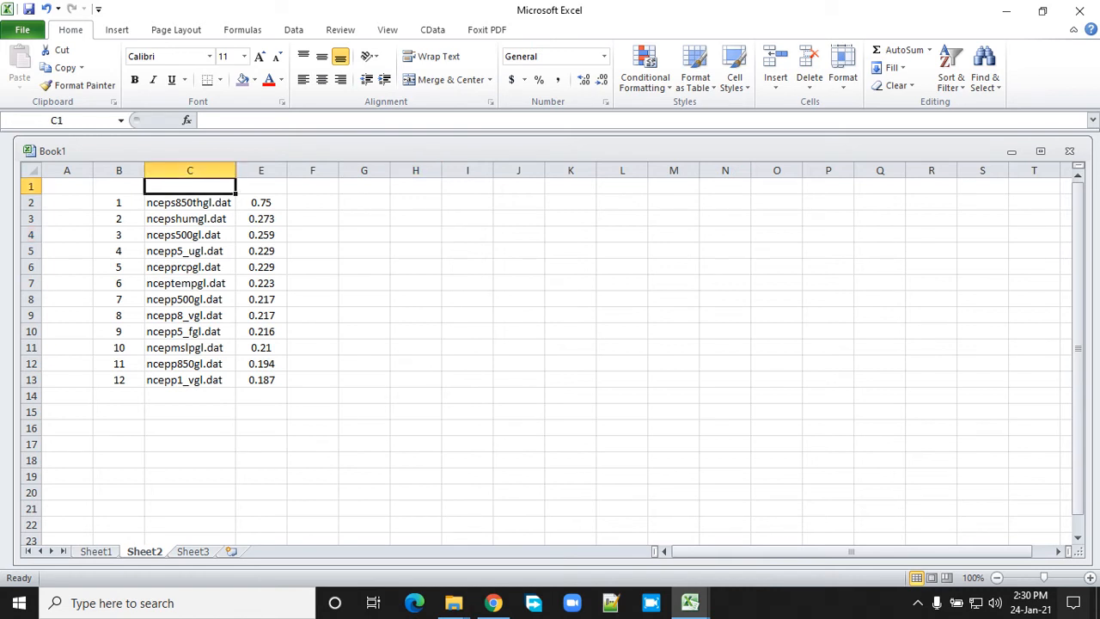
text(Pre)
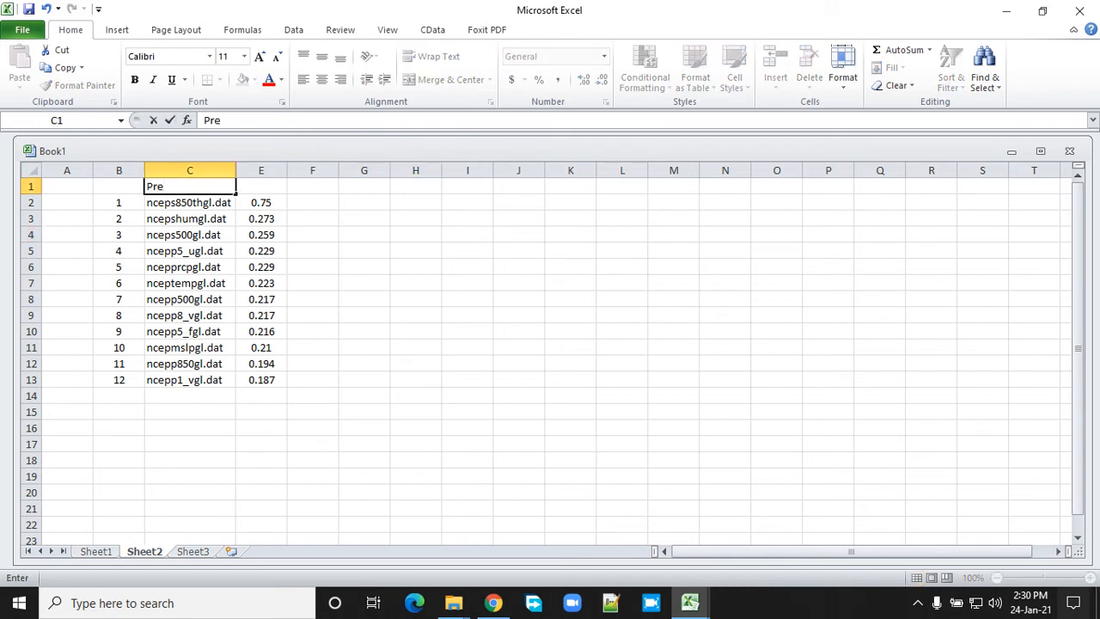
text(dictors)
click(364, 268)
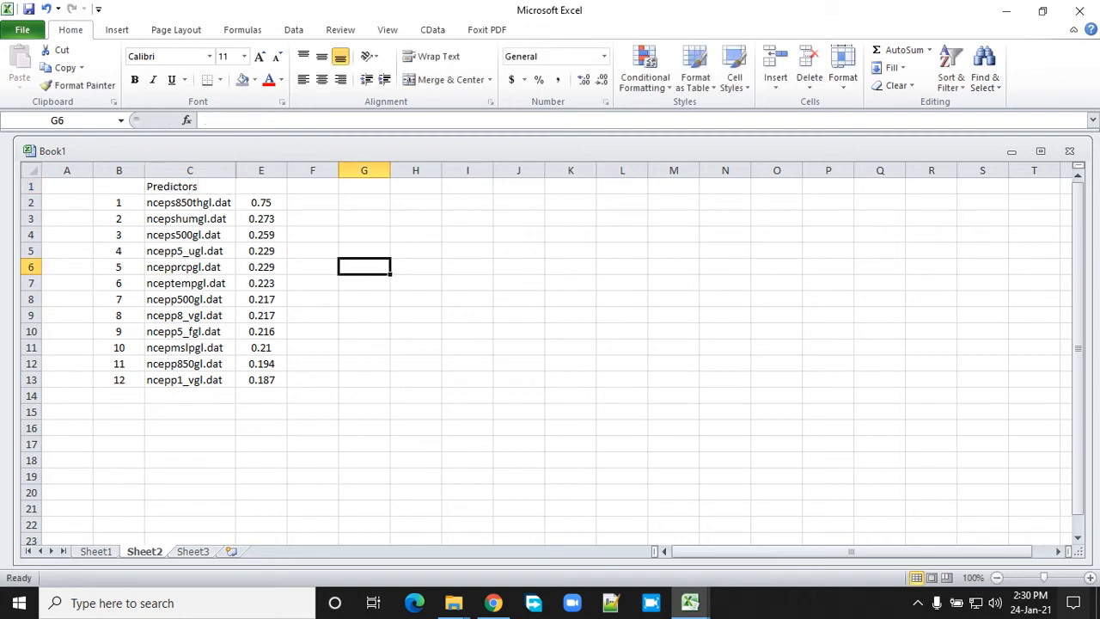
click(261, 187)
text(Co)
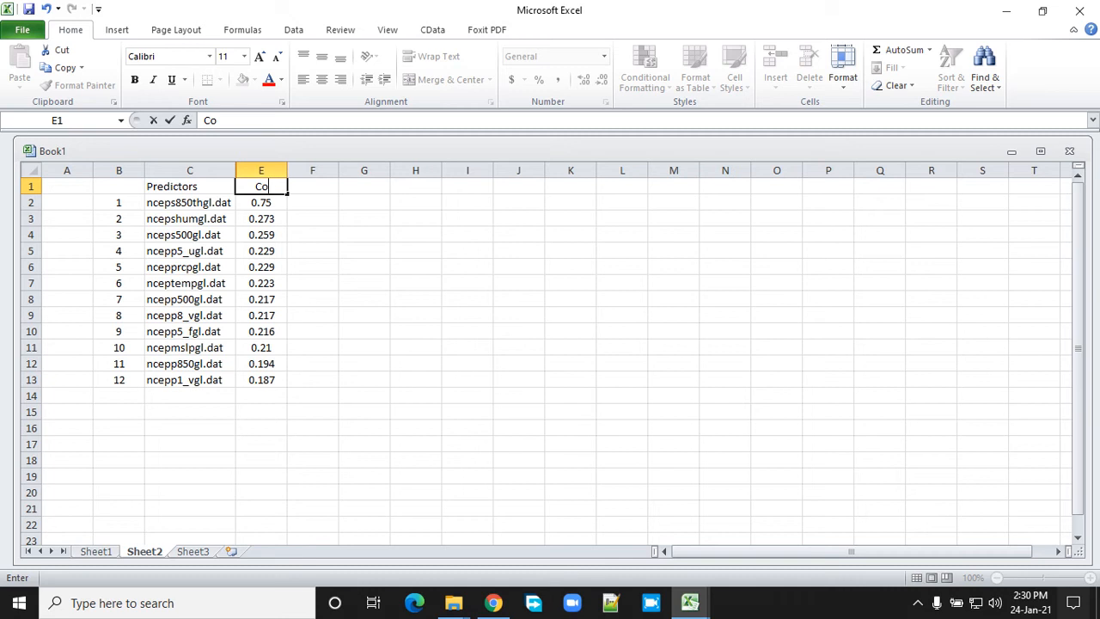
text(efficien)
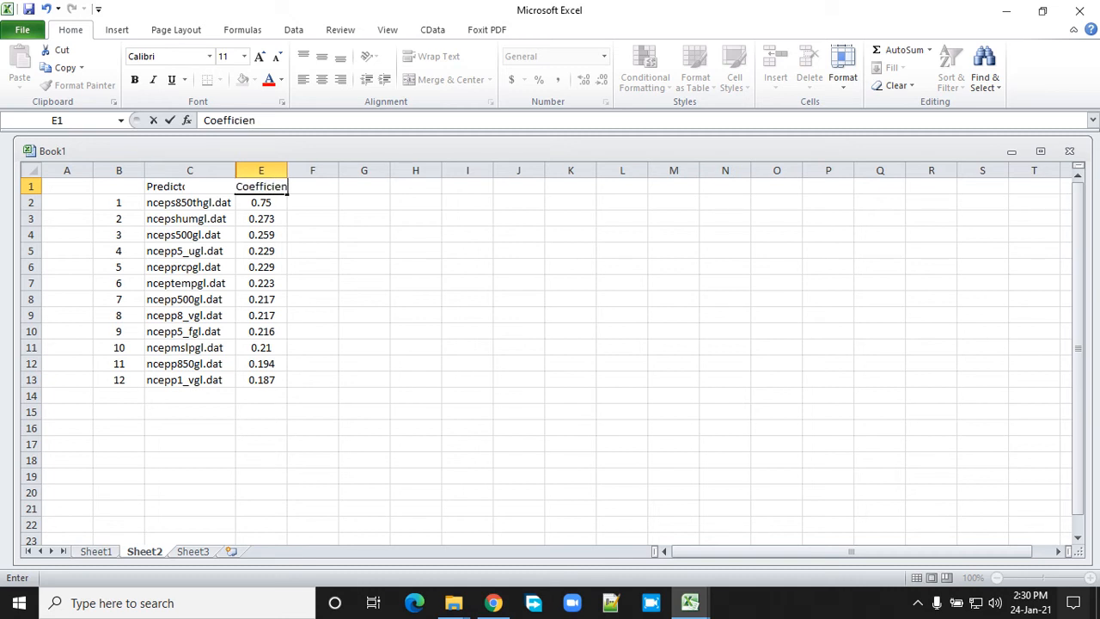
text(t)
click(467, 332)
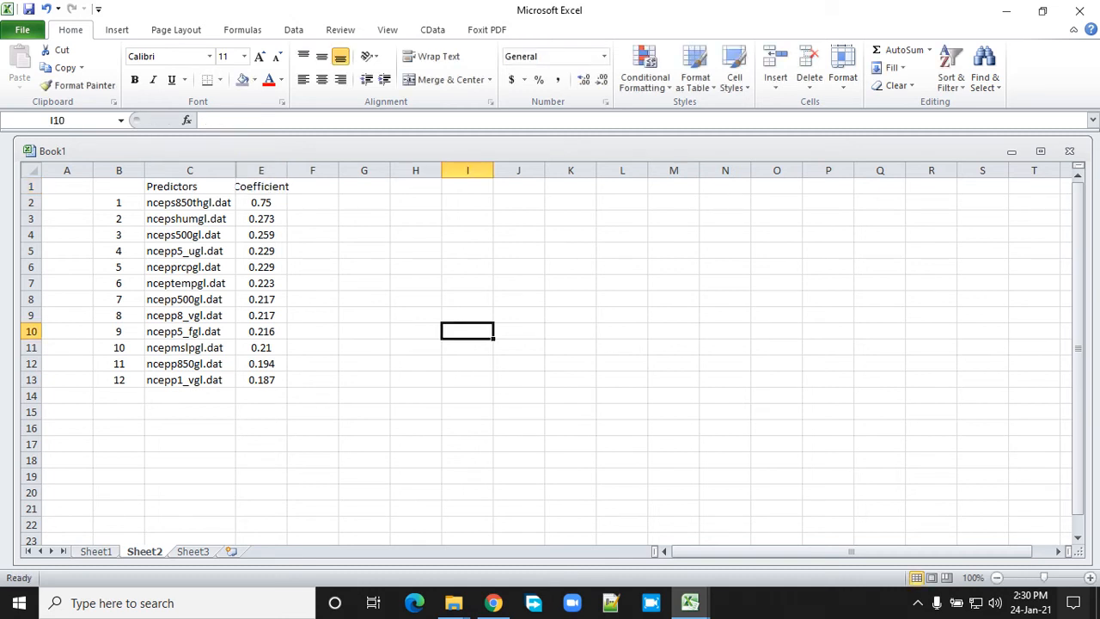
click(118, 187)
text(SN)
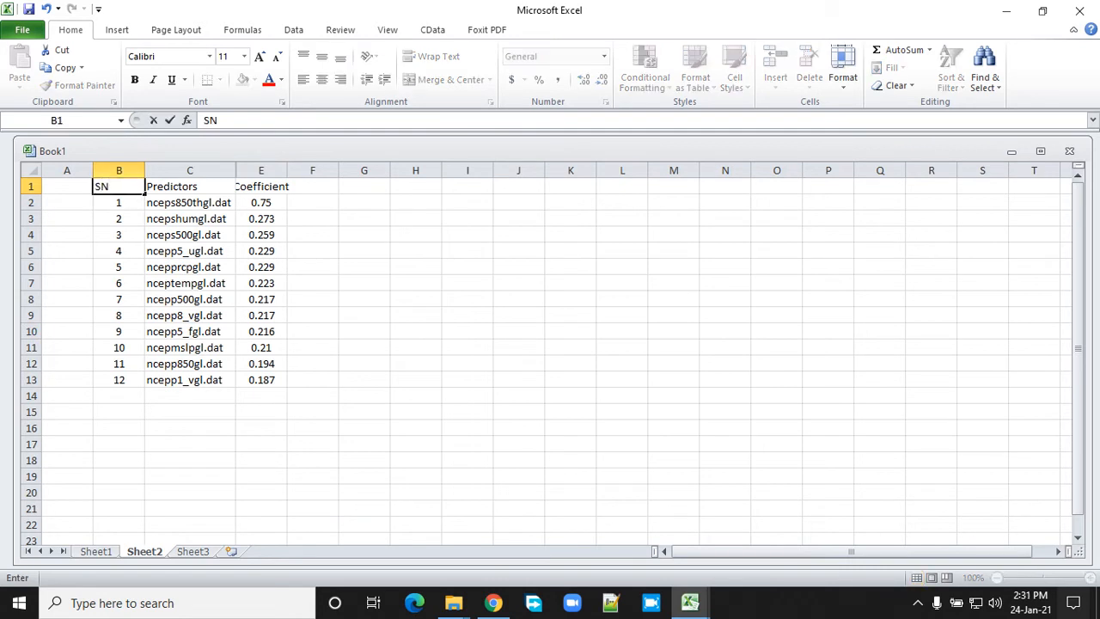
click(417, 299)
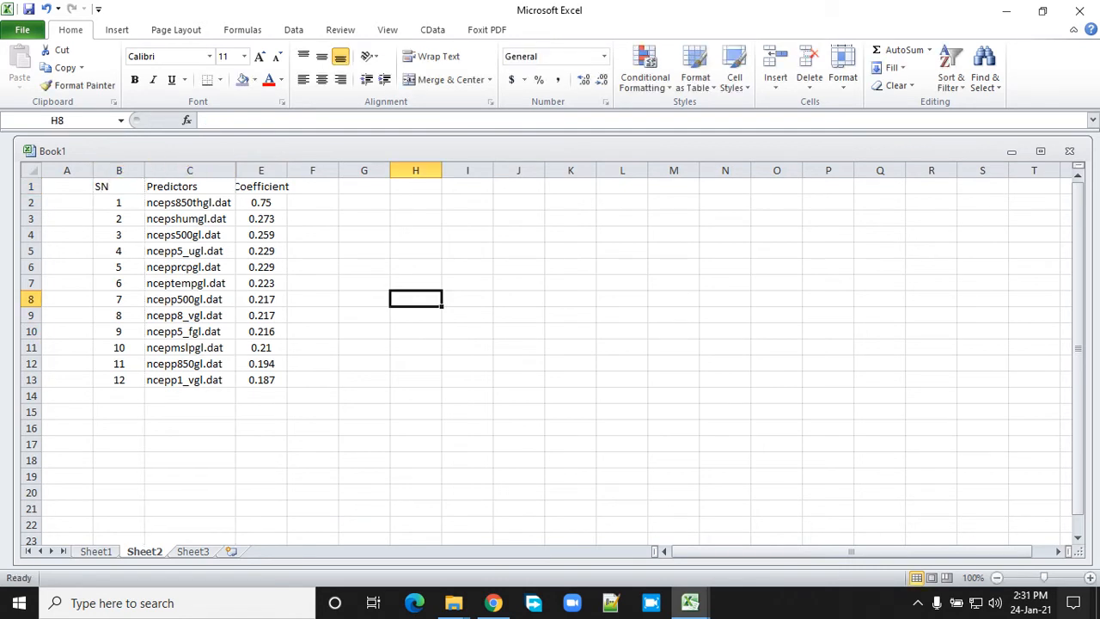
Autofit column E to the width of its Coefficient heading
double_click(287, 171)
drag(374, 283, 374, 267)
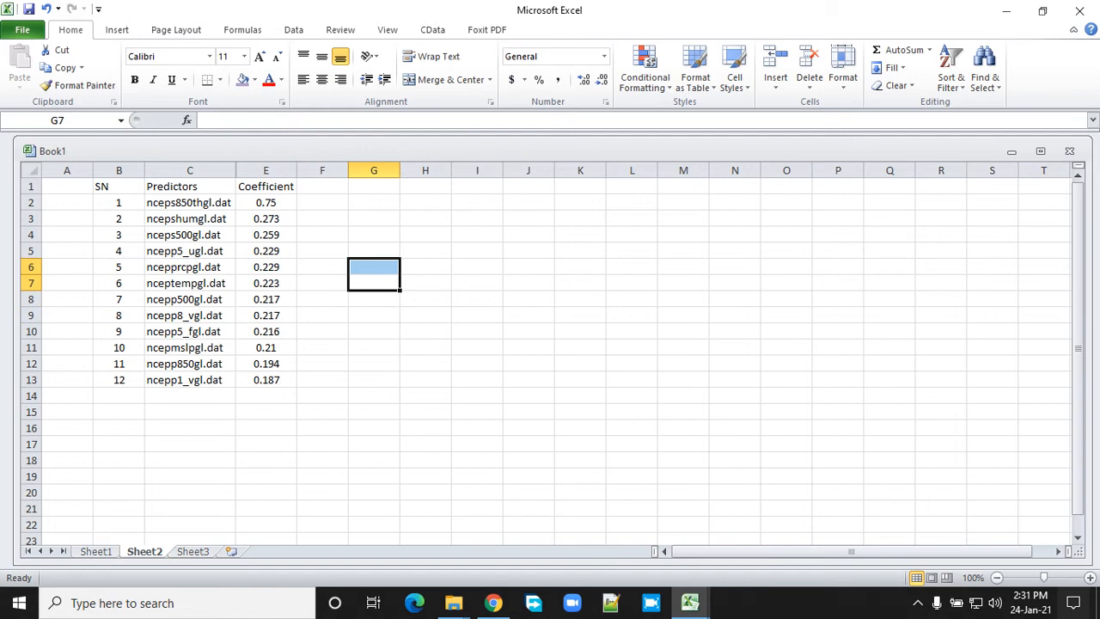
click(477, 380)
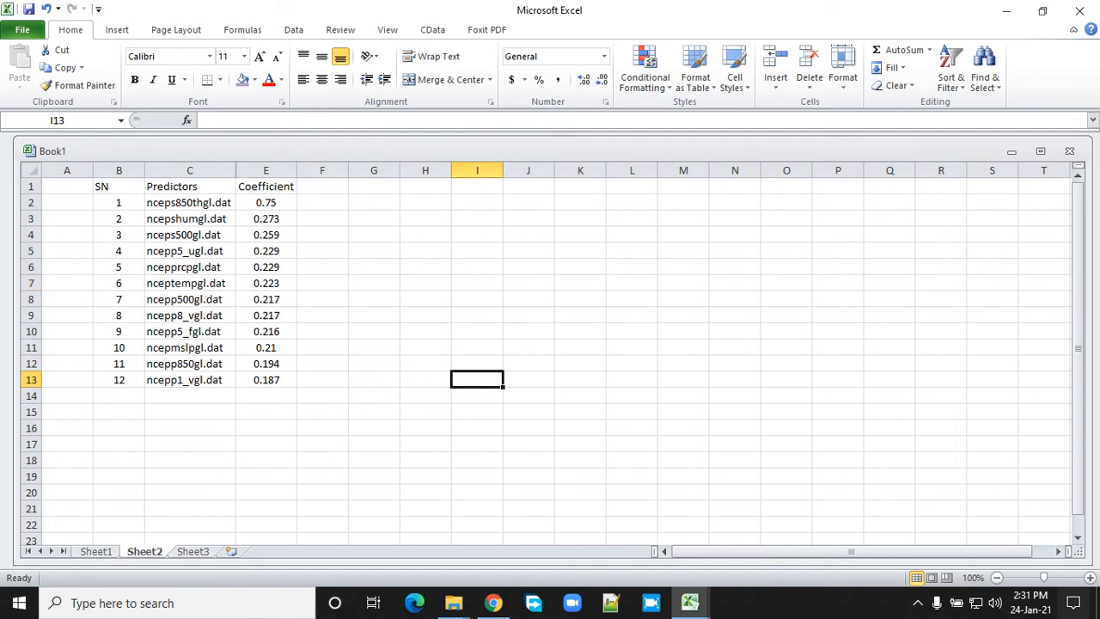
Centre the SN heading in B1 horizontally and vertically
click(118, 187)
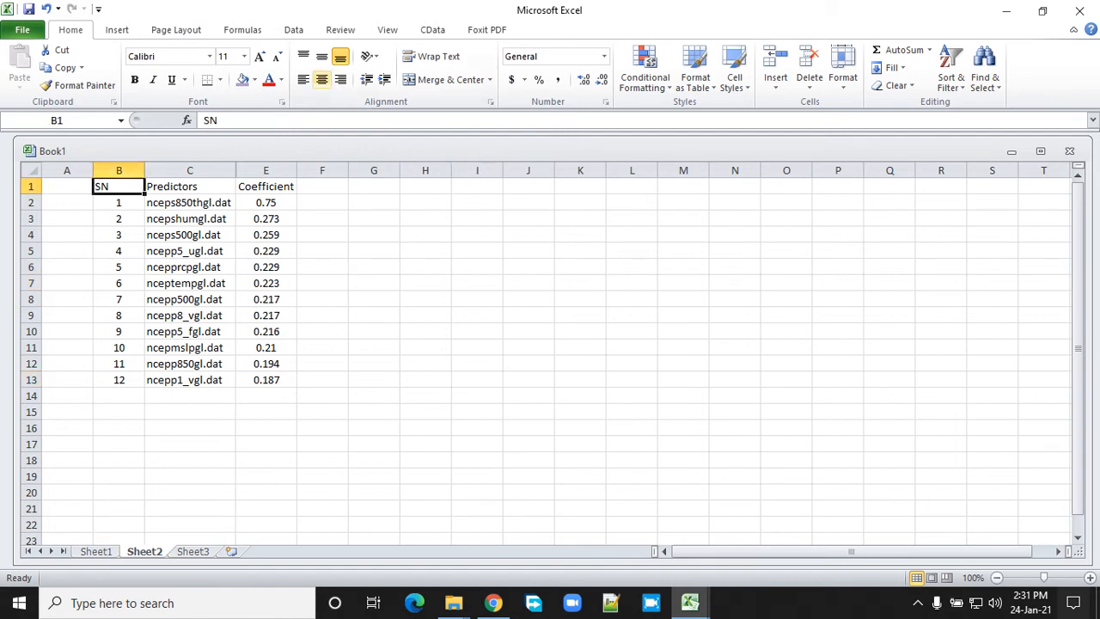
click(322, 80)
click(323, 56)
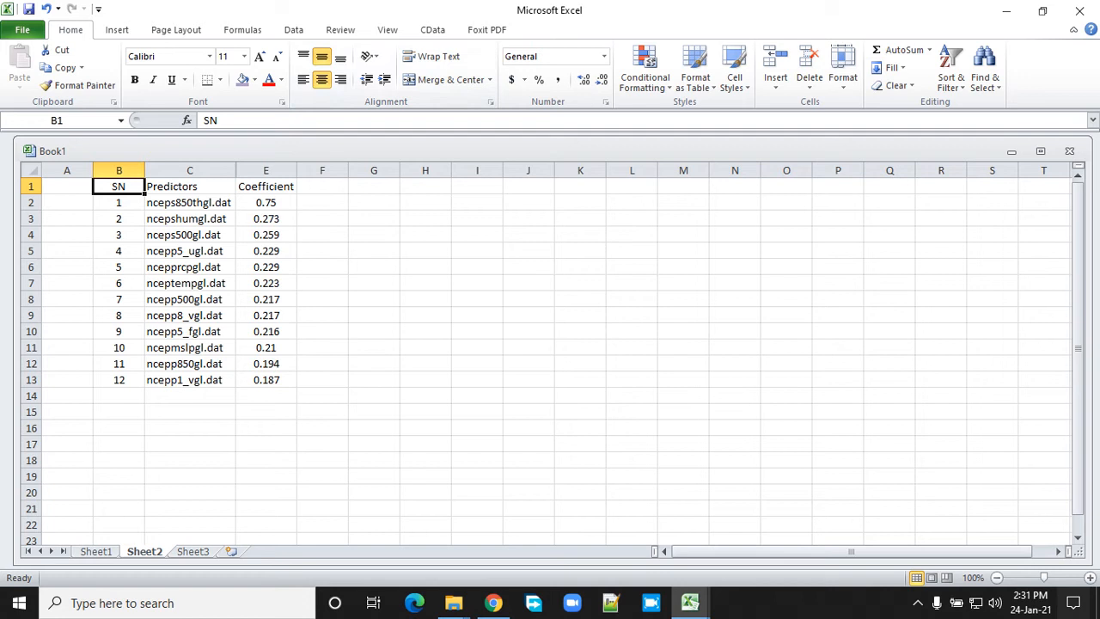
click(477, 283)
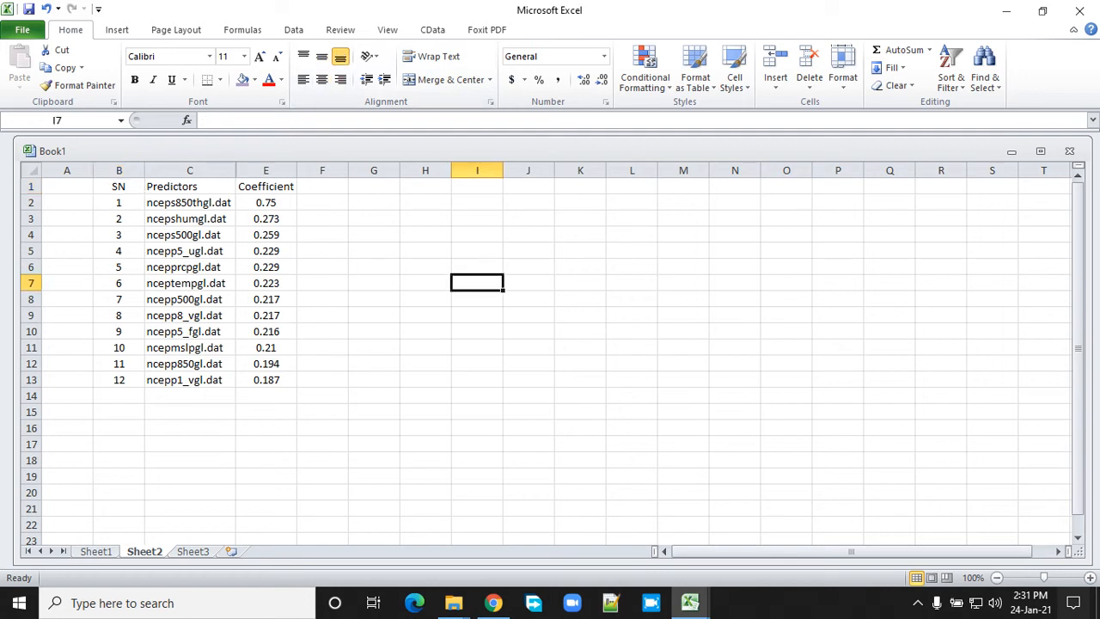
Highlight the first-ranked predictor and its coefficient, C2:E2, with a dark blue fill
drag(190, 203, 275, 204)
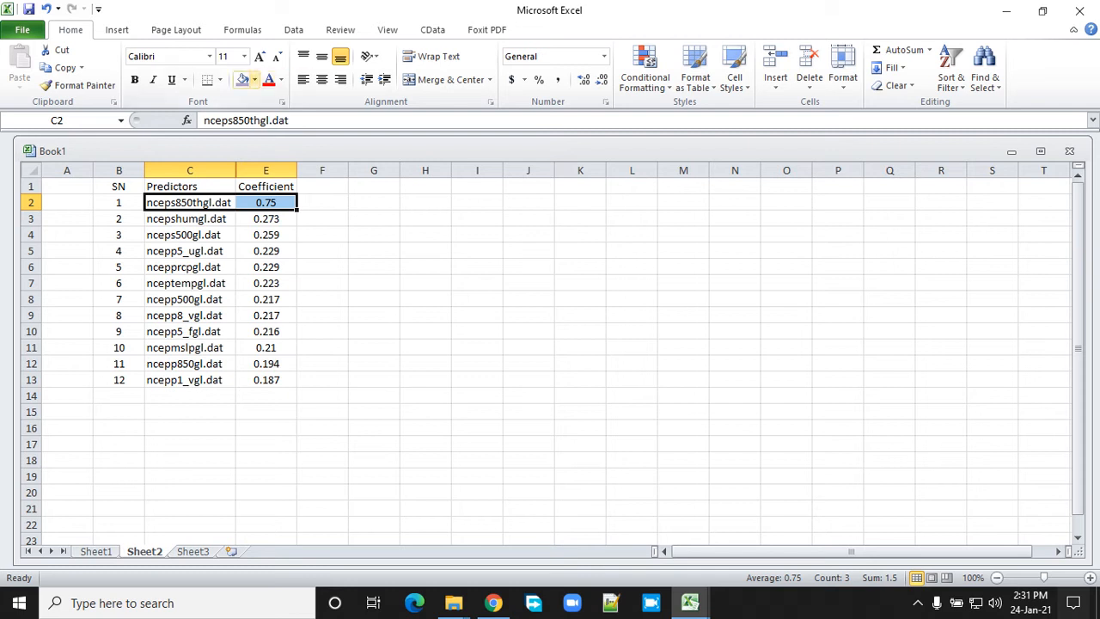
click(254, 79)
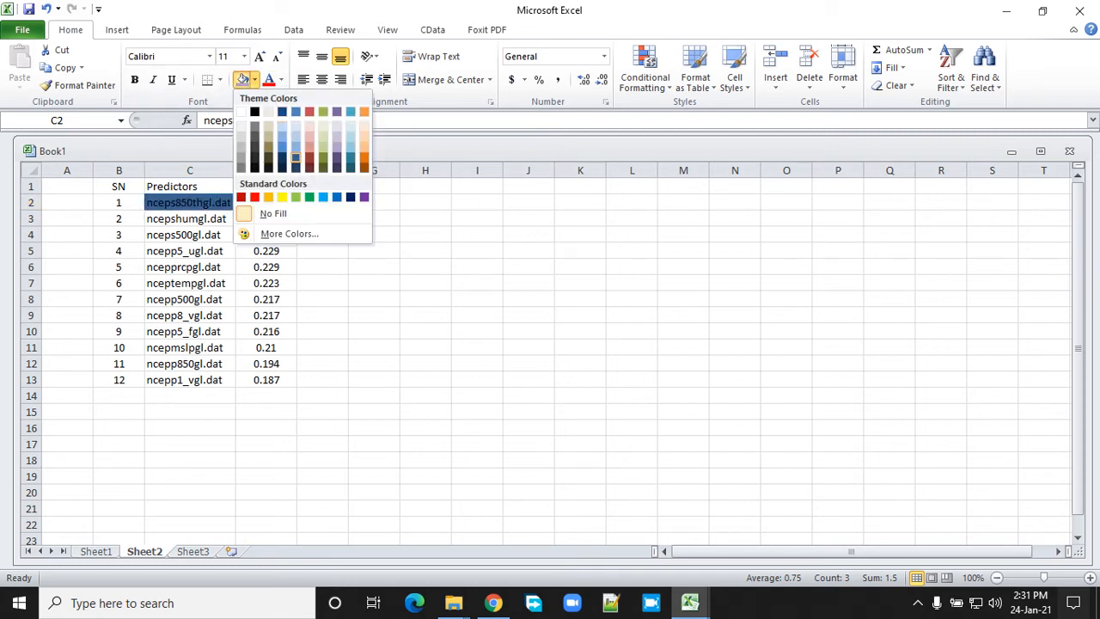
click(296, 157)
click(374, 250)
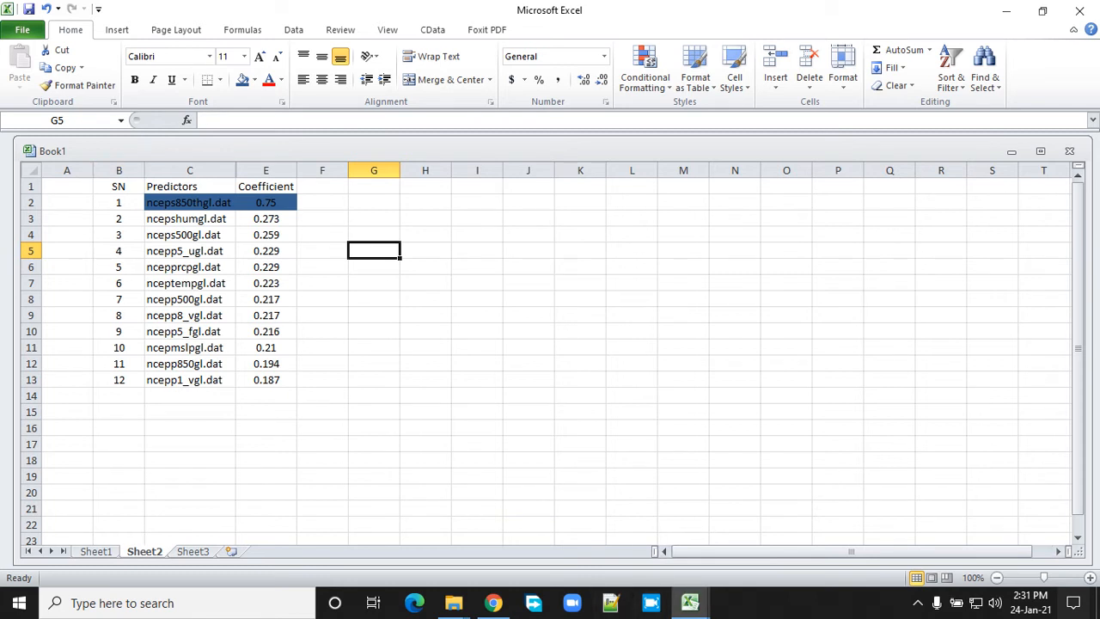
Label the first-ranked predictor SP in F2 and centre the label
click(323, 202)
text(SP)
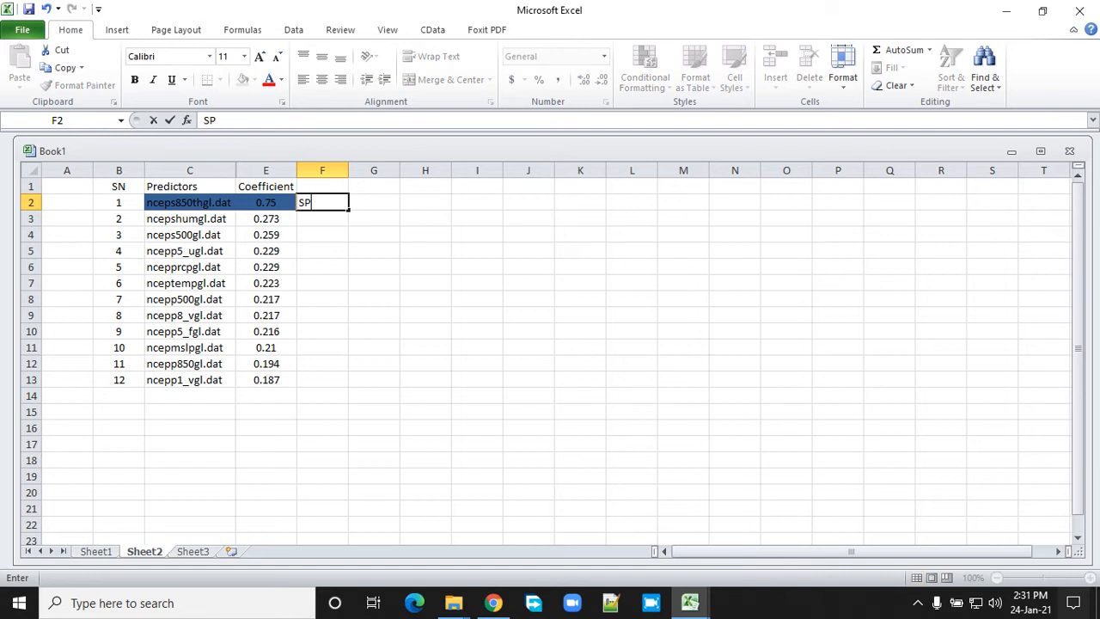
key(Return)
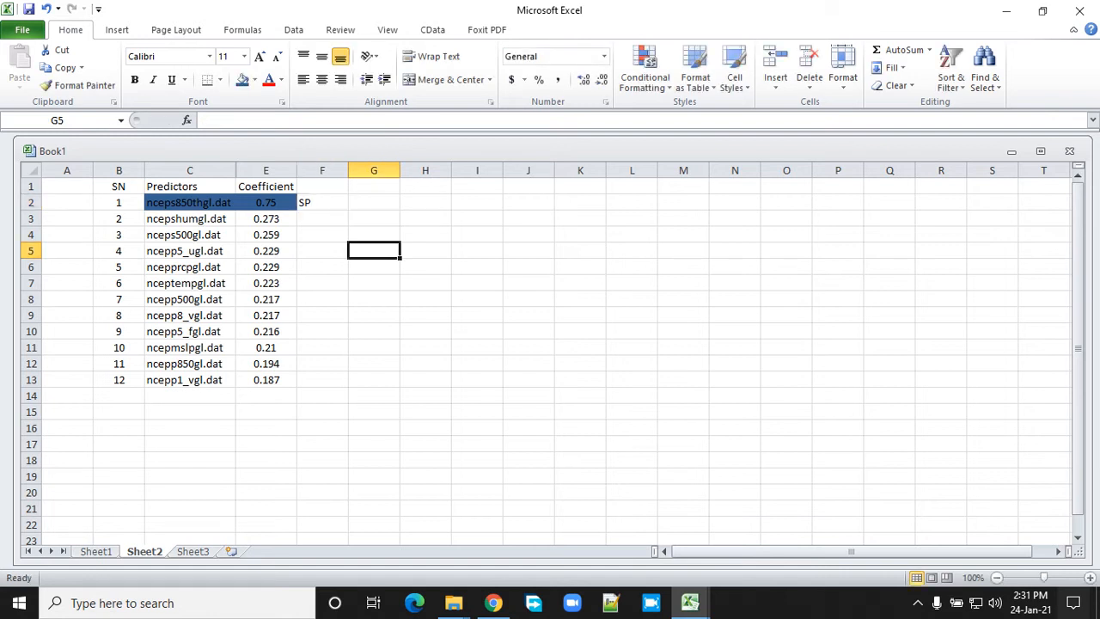
key(shift+Return)
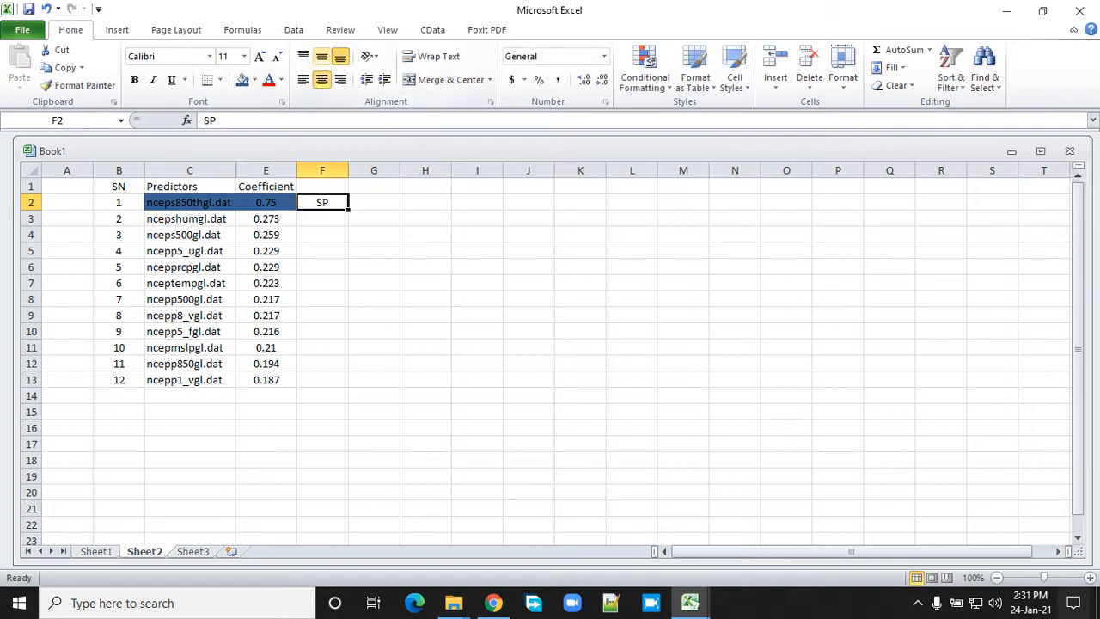
Fill the SP label cell F2 with light red
click(255, 79)
click(310, 146)
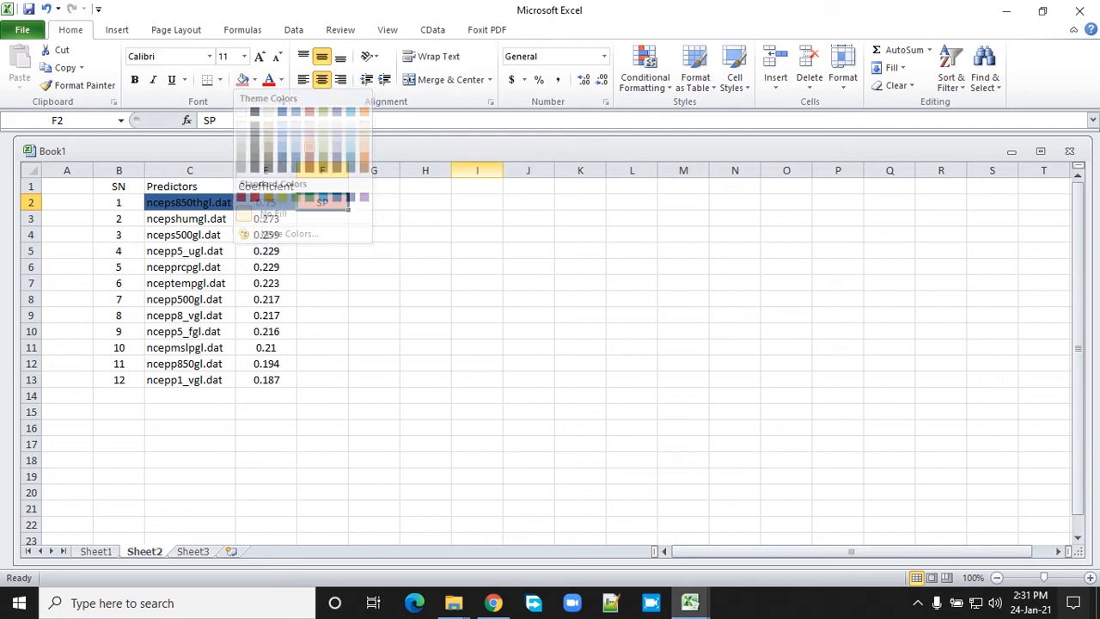
click(477, 250)
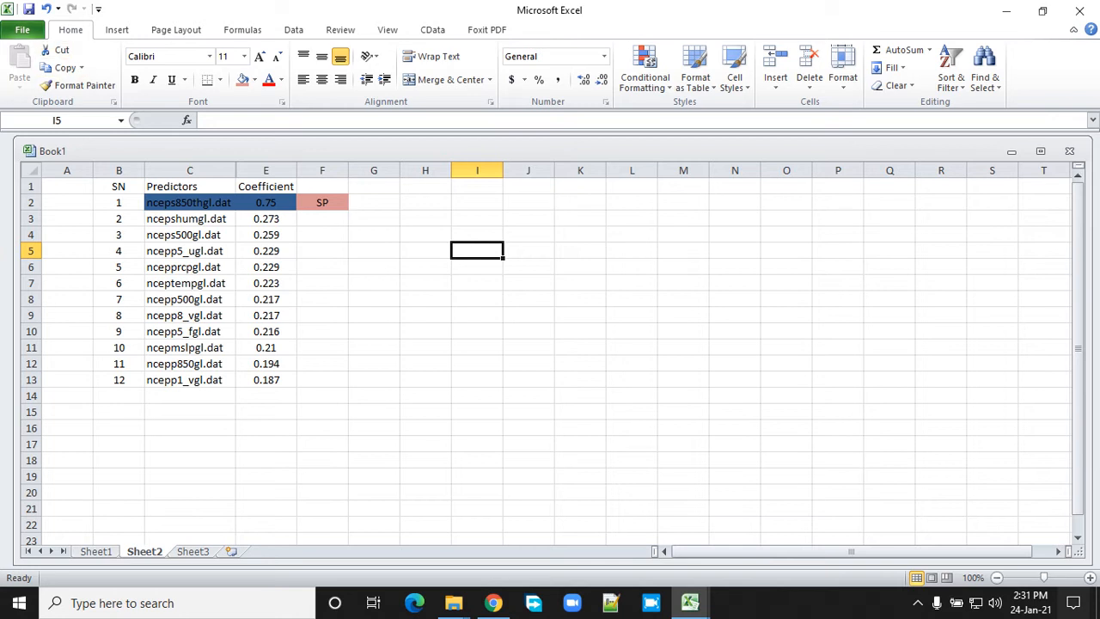
click(918, 602)
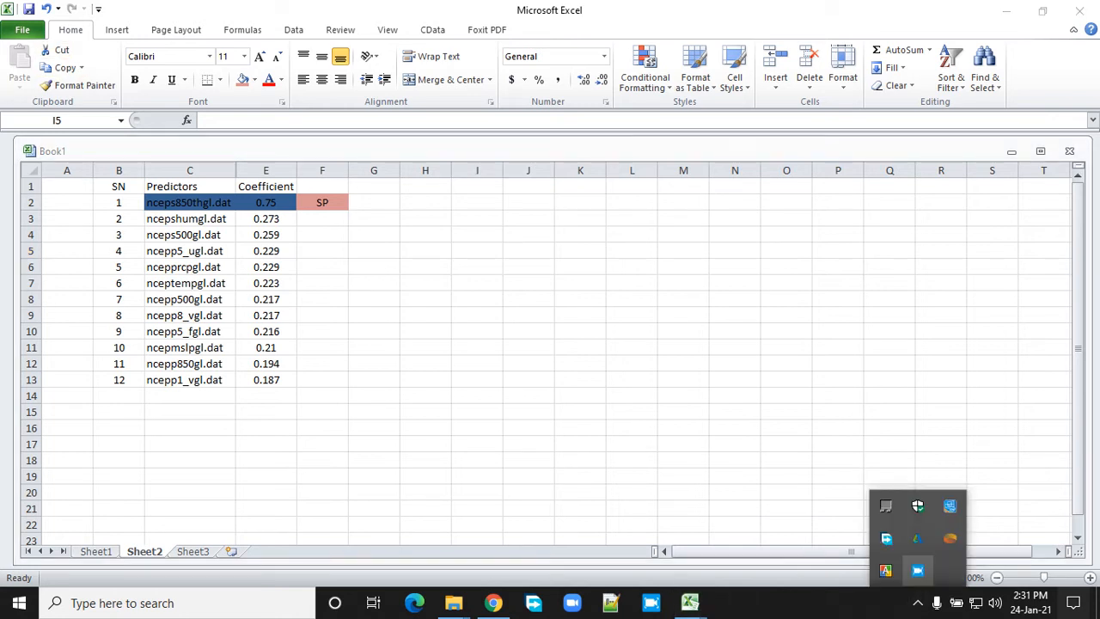
click(919, 570)
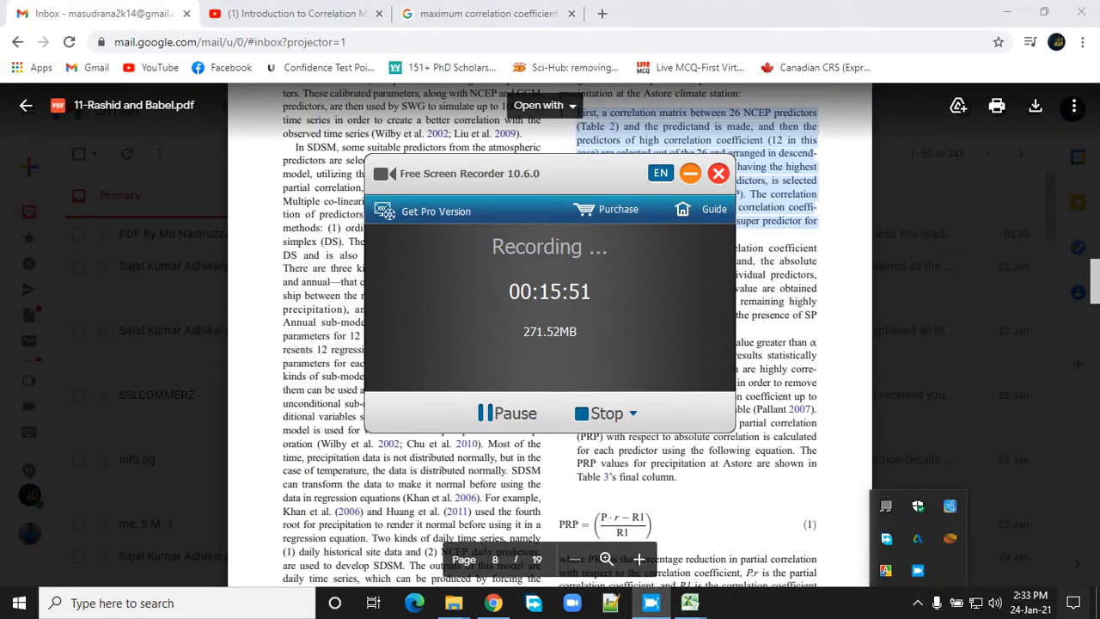
click(690, 172)
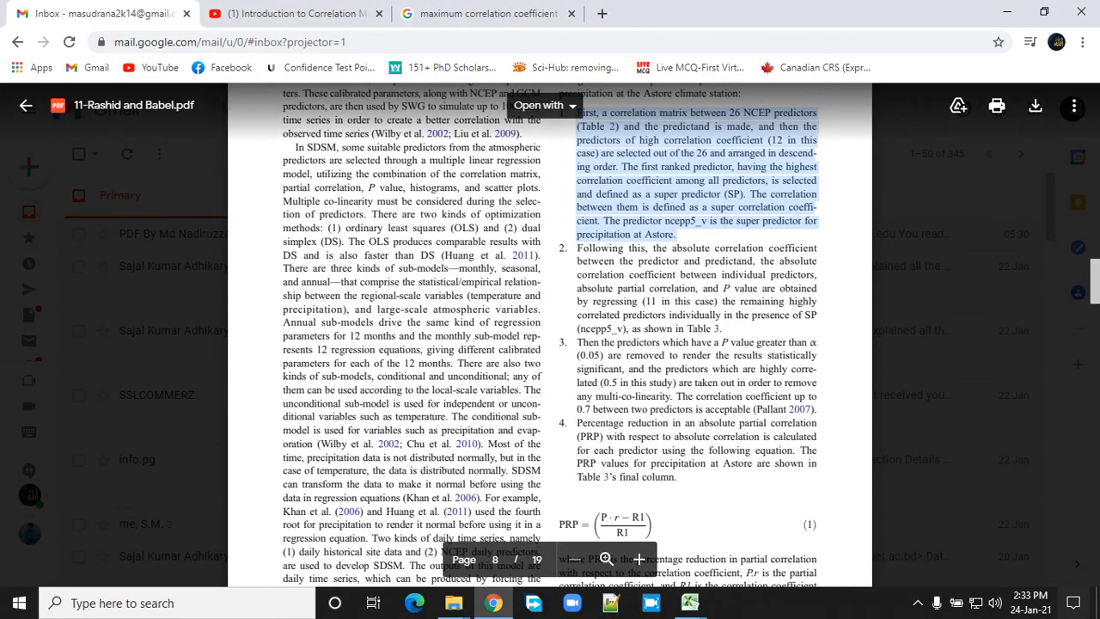
Read screening steps 1 and 2 in the Rashid and Babel paper, highlighting "absolute correlation coefficient between the predictor and predictand"
scroll(550, 335, up, 1)
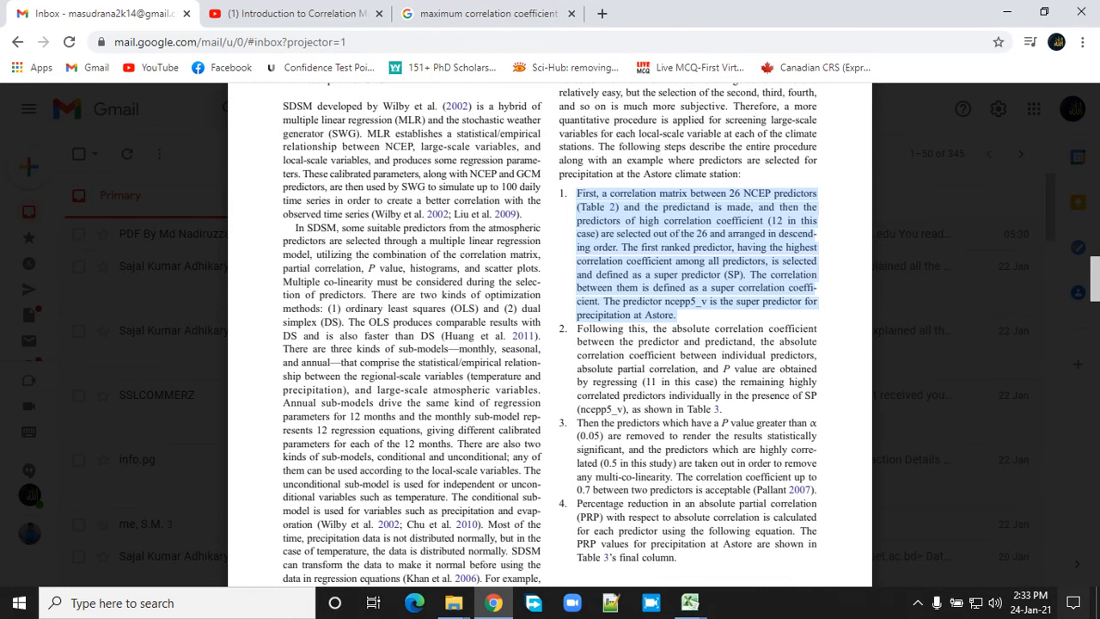
scroll(551, 335, down, 1)
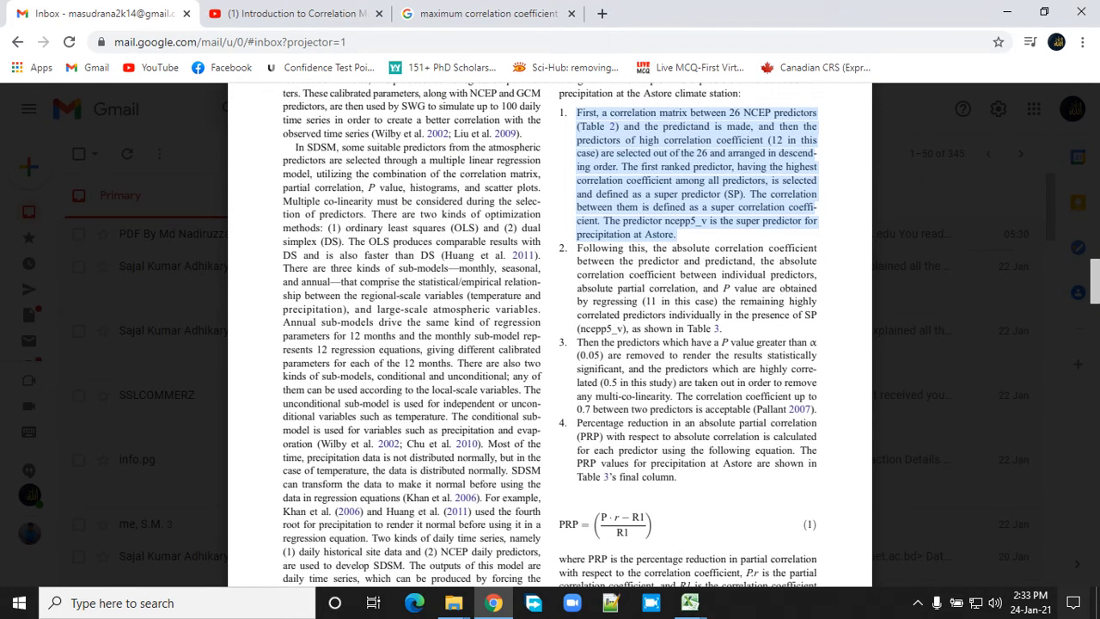
drag(671, 248, 757, 261)
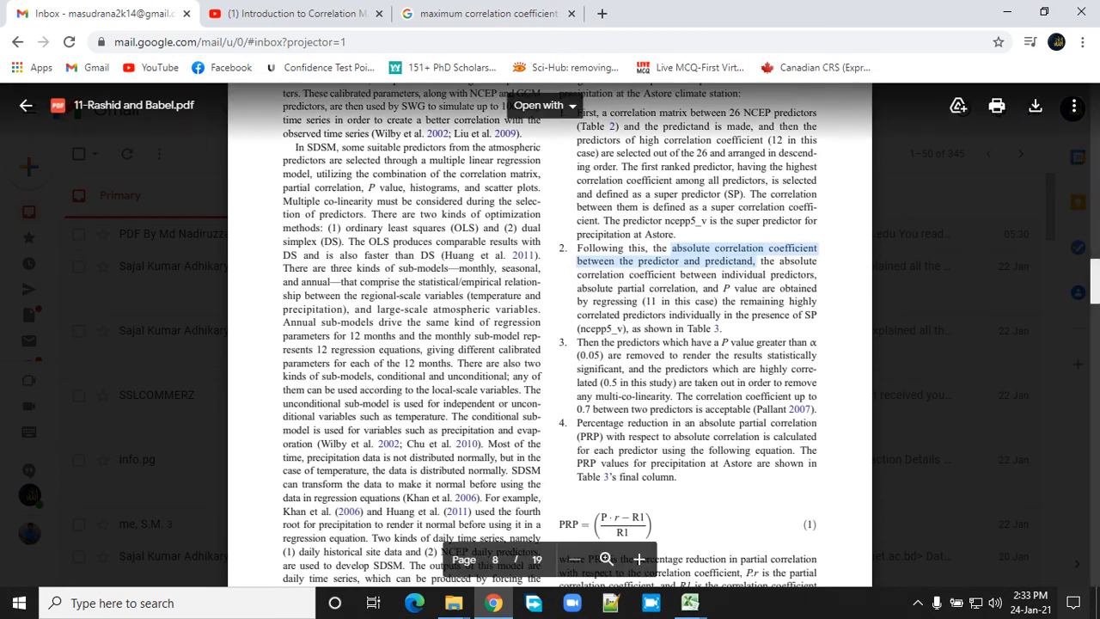
click(917, 602)
click(918, 570)
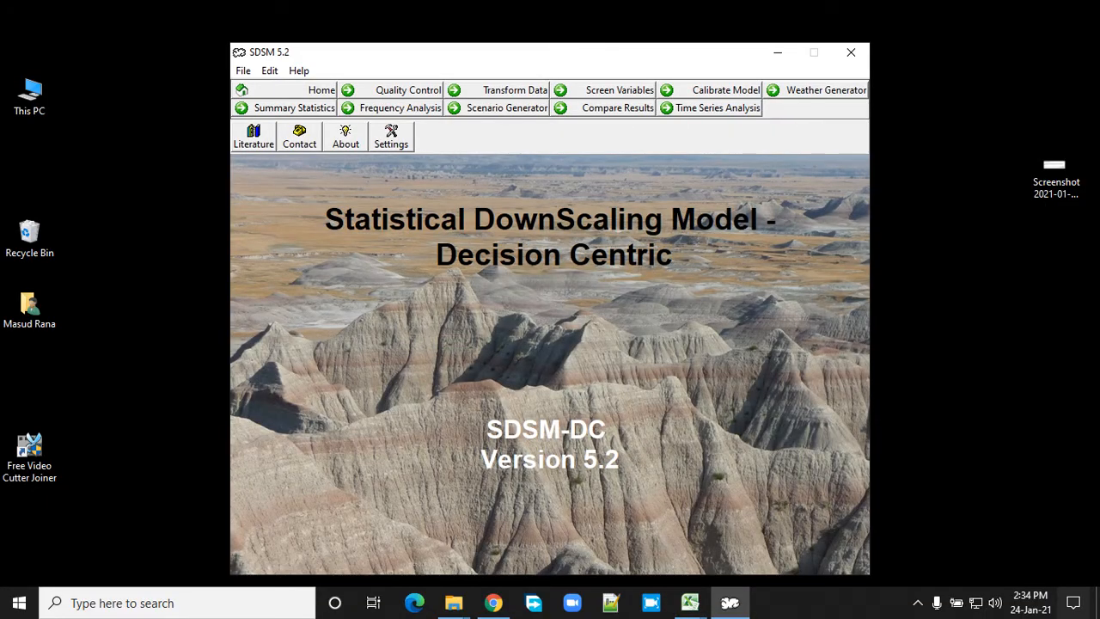
Open Screen Variables and browse for the predictand file in the BOX_033X_42Y subfolder NCEP-NCAR_1961_2005
click(620, 89)
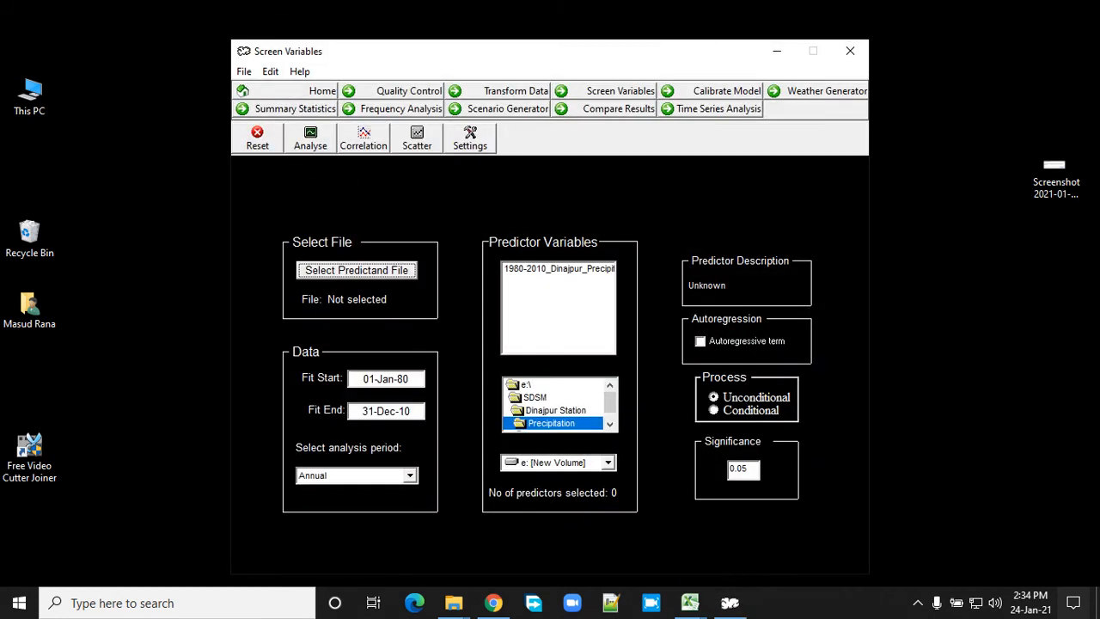
click(357, 270)
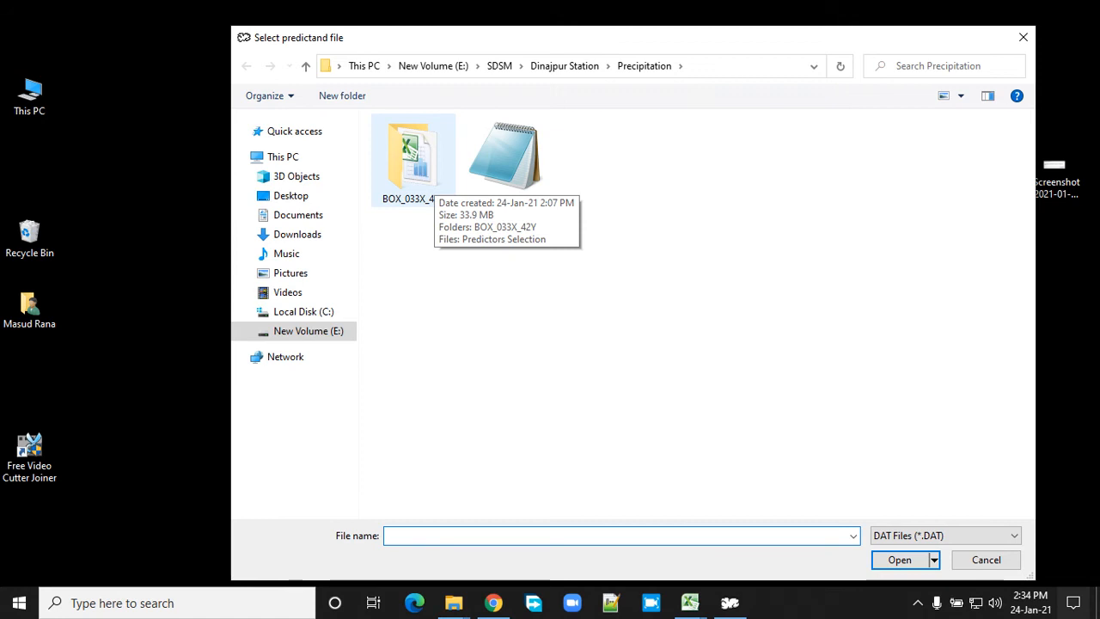
double_click(417, 163)
double_click(421, 142)
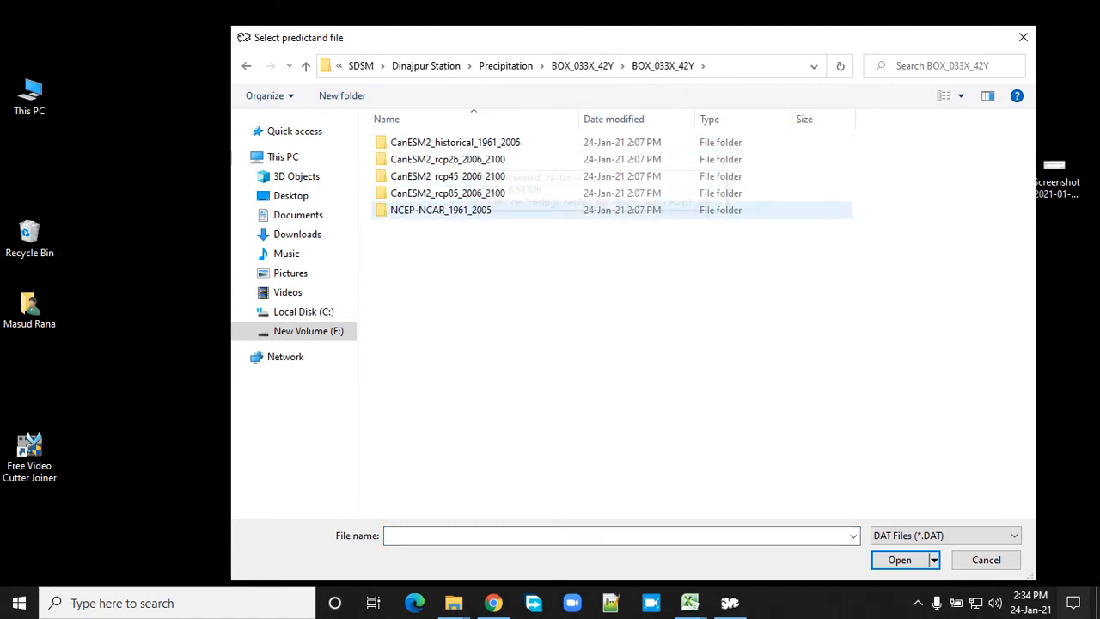
double_click(421, 210)
scroll(421, 209, down, 1)
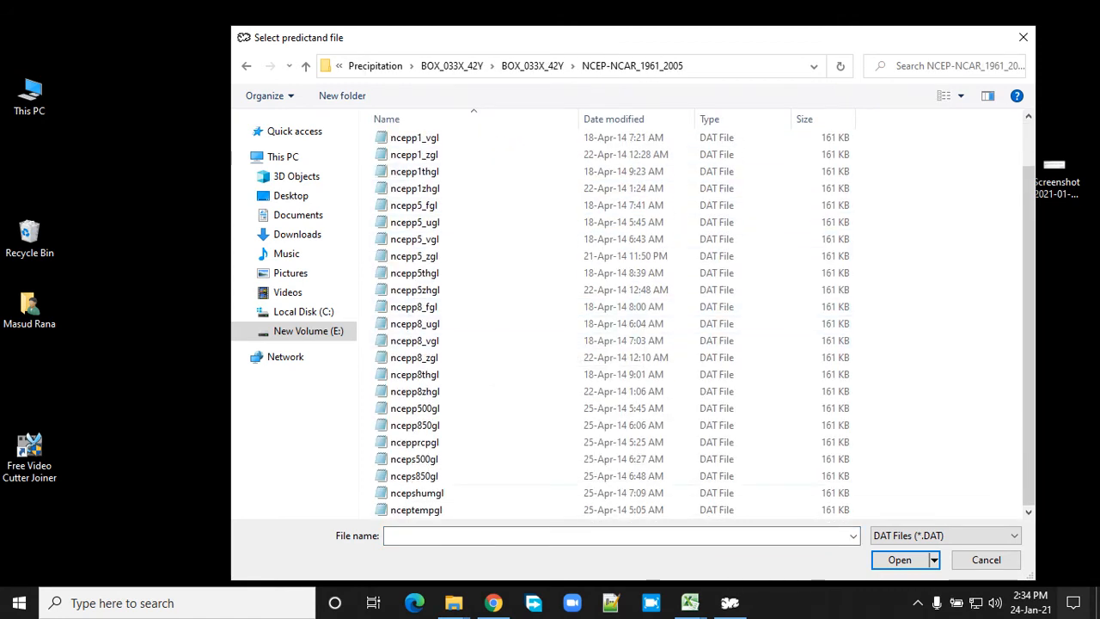
Switch to Excel, close the Precipitation_predictors workbook, and bring up the ranked list in the Predictors Selection workbook
mouse_move(690, 603)
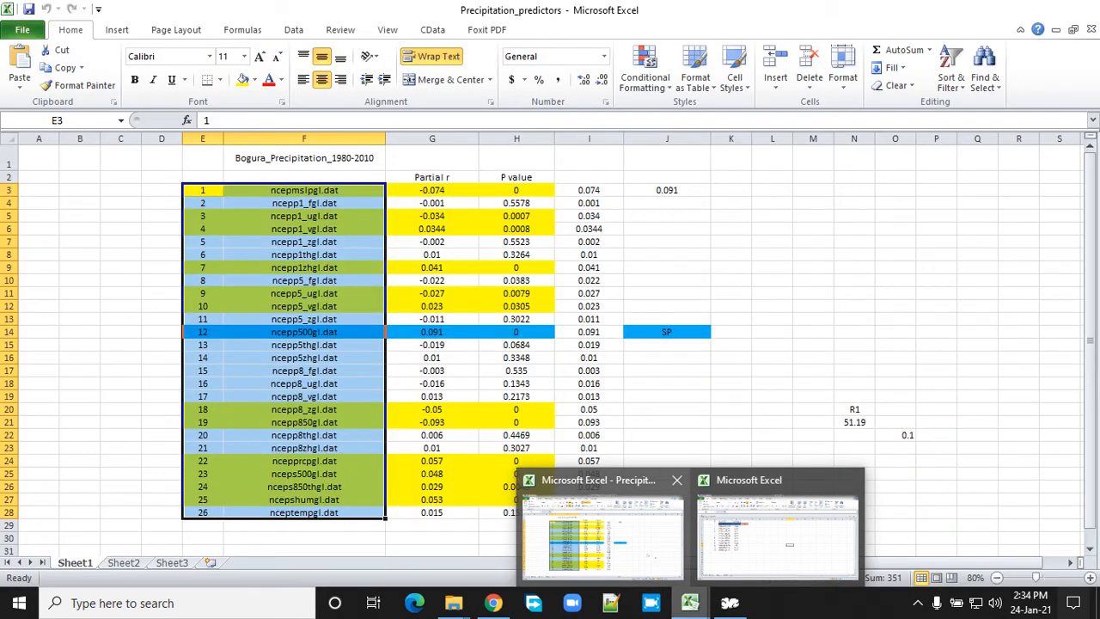
click(605, 526)
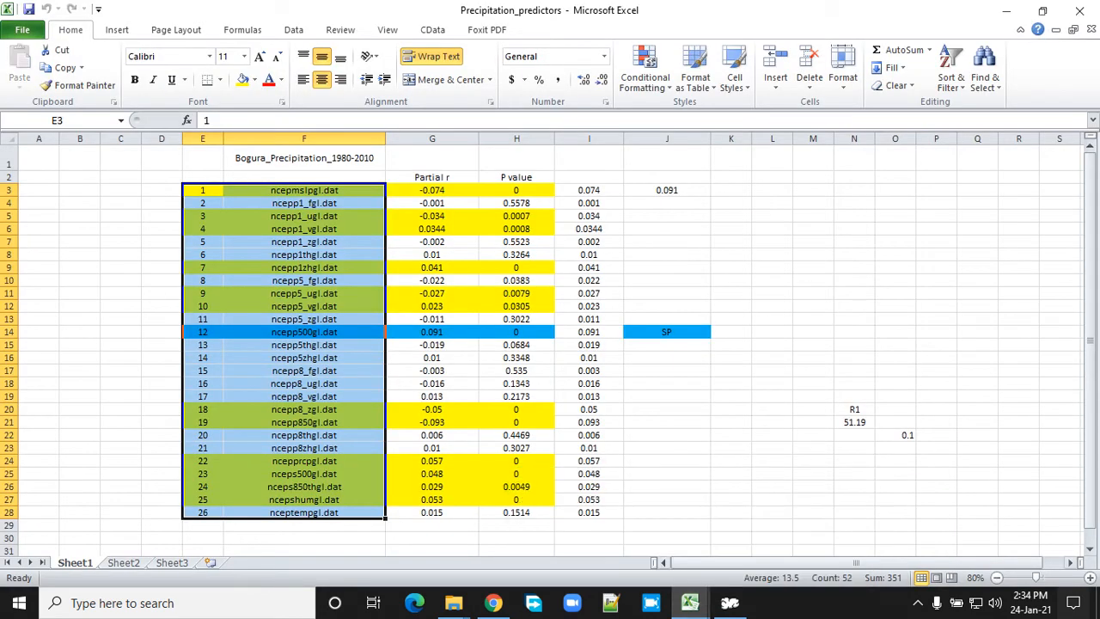
click(691, 603)
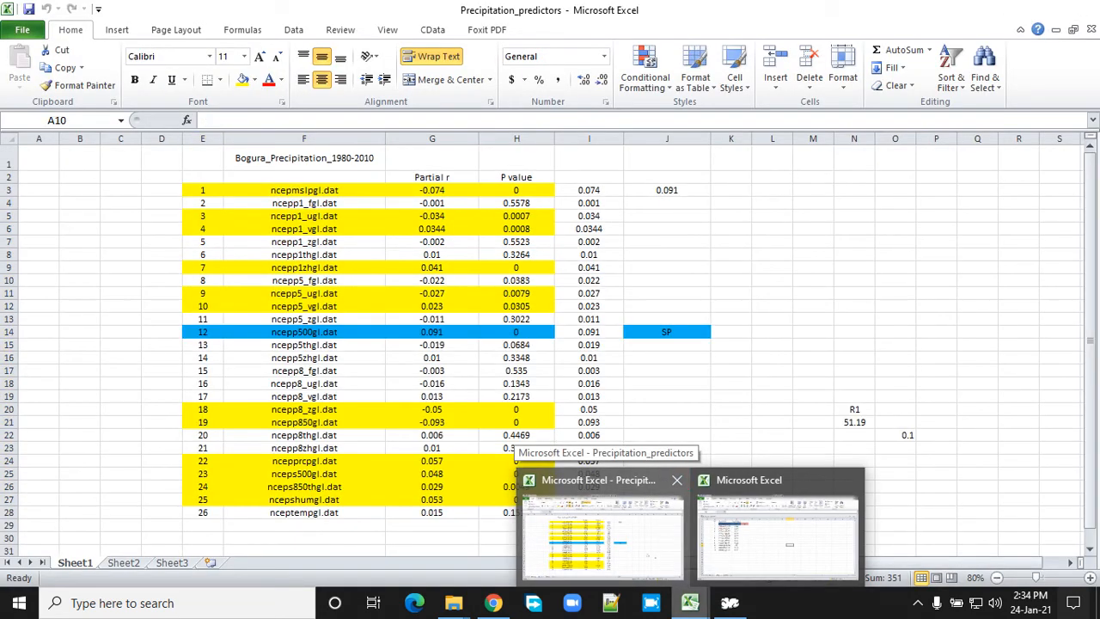
click(678, 480)
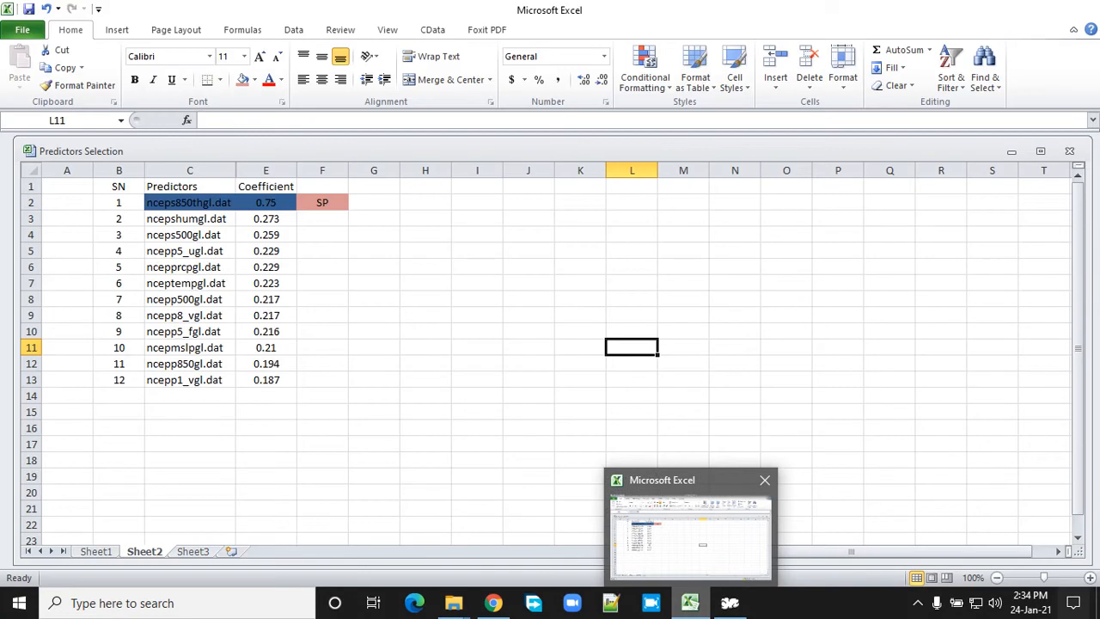
click(688, 526)
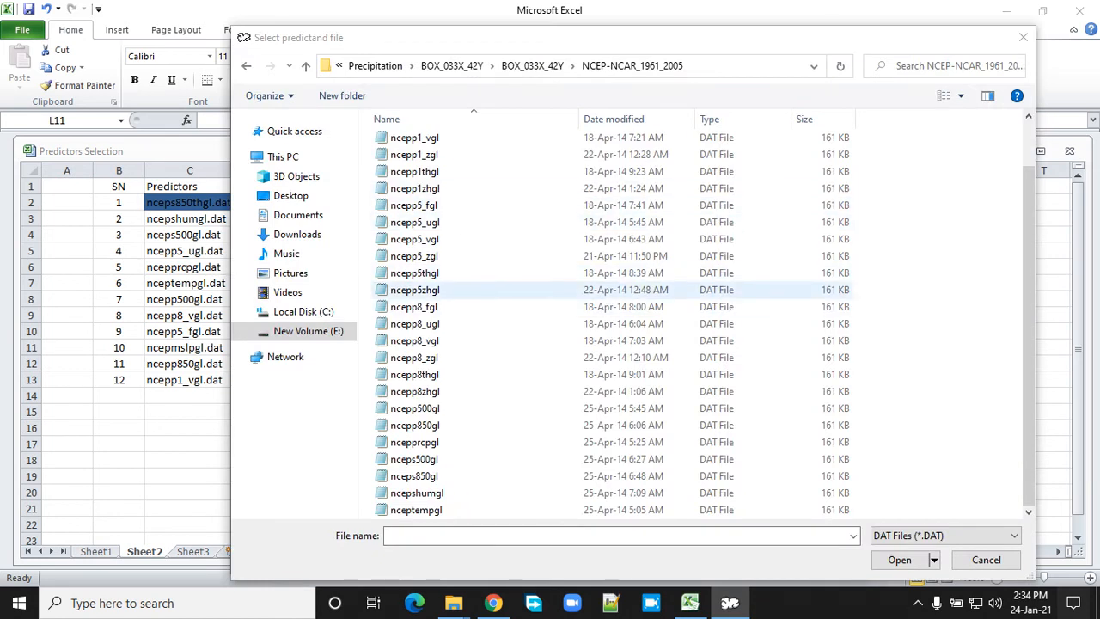
In the SDSM file dialog, choose the super predictor file nceps850gl.dat as the predictand
drag(410, 43, 662, 35)
drag(600, 34, 470, 34)
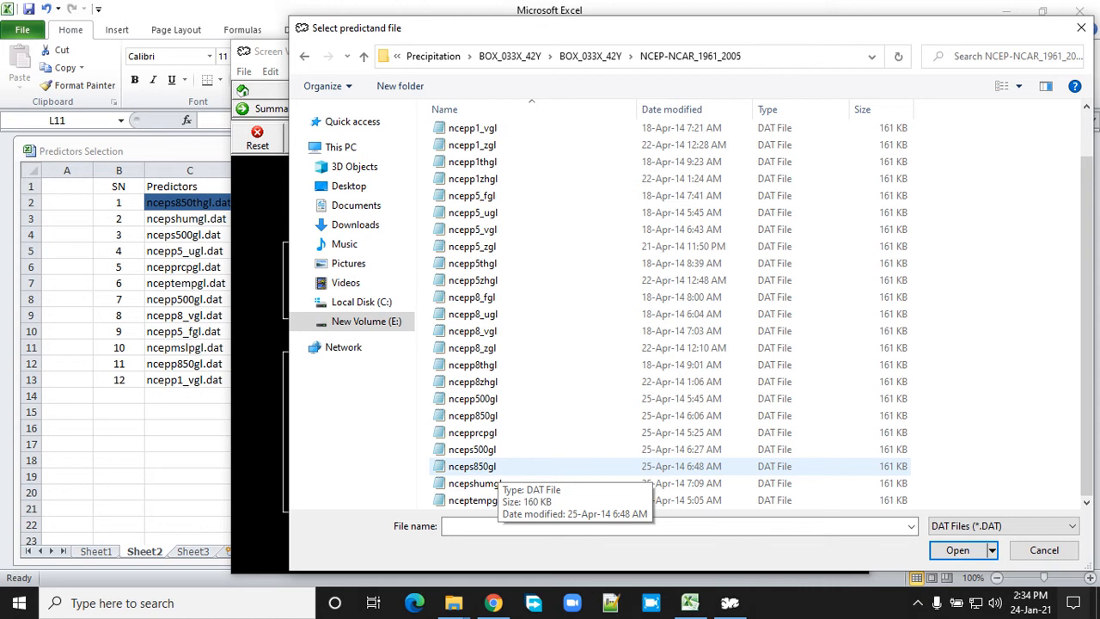
double_click(482, 466)
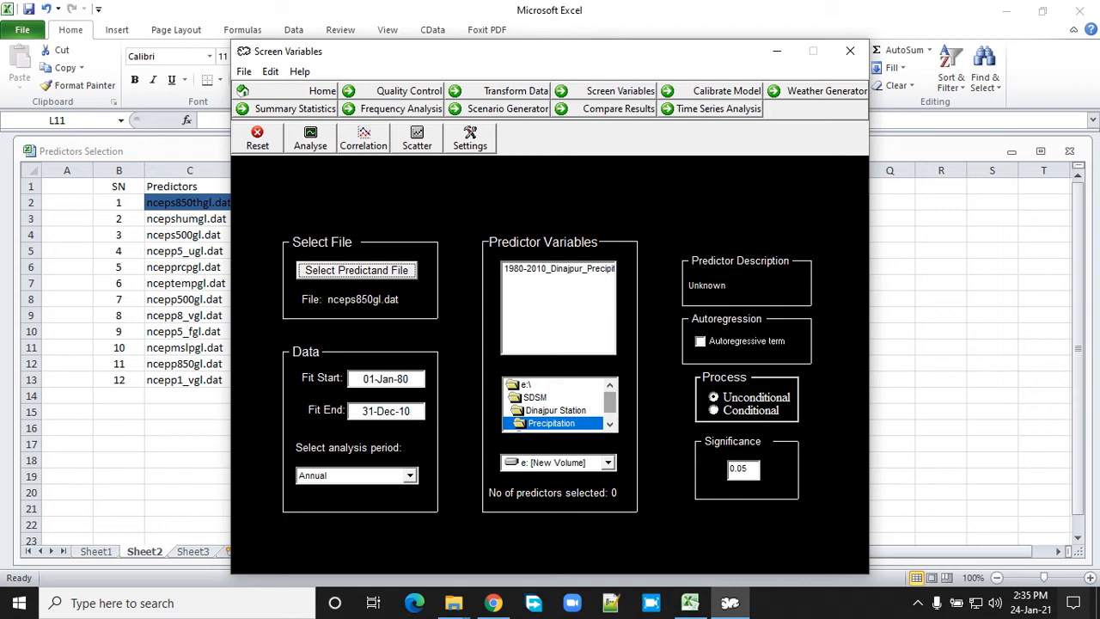
Set the predictor variables folder to NCEP-NCAR_1961_2005 inside the nested BOX_033X_42Y folders
click(610, 423)
double_click(562, 423)
drag(610, 404, 610, 410)
double_click(562, 423)
double_click(564, 423)
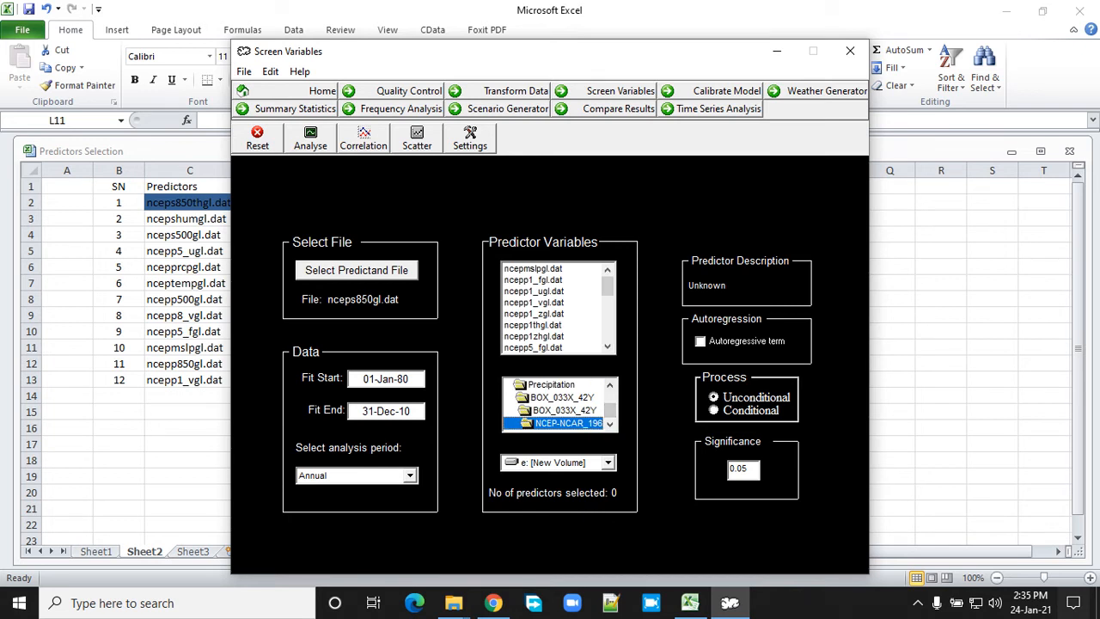
Place Screen Variables beside the ranked list and select predictors ncepshumgl.dat, nceps500gl.dat, ncepp5_ugl.dat and ncepprcpgl.dat
drag(490, 61, 645, 50)
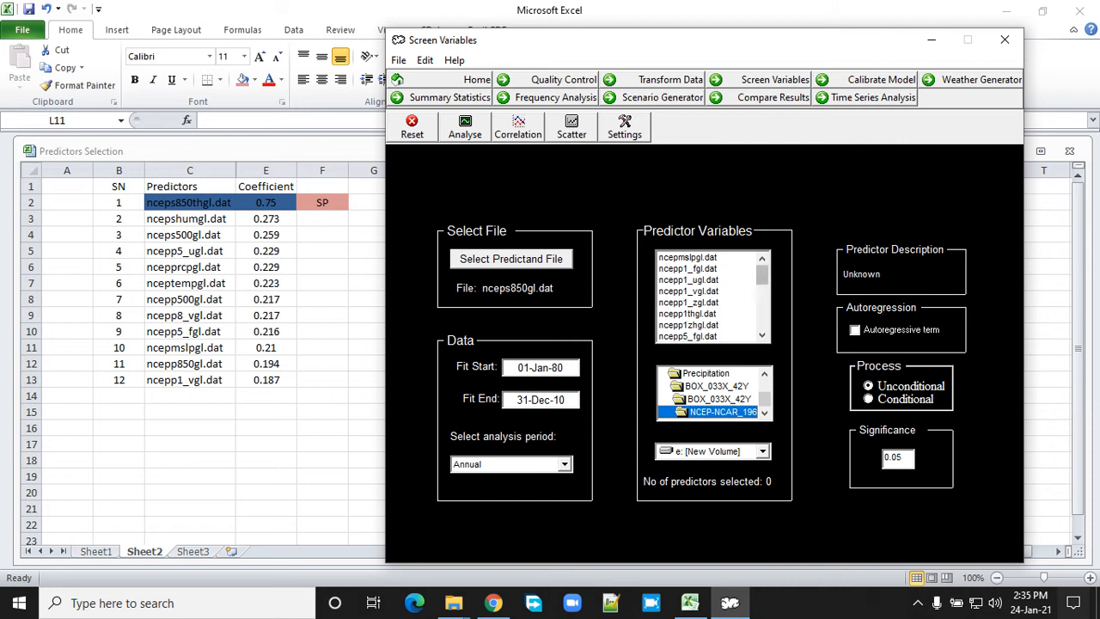
drag(763, 275, 762, 322)
click(691, 325)
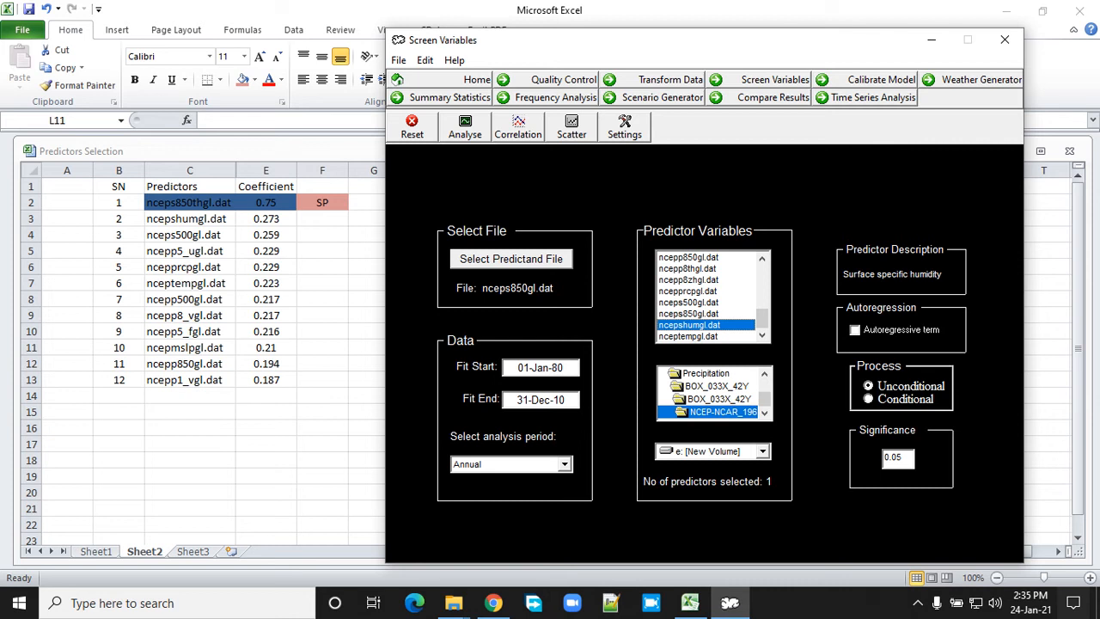
click(689, 303)
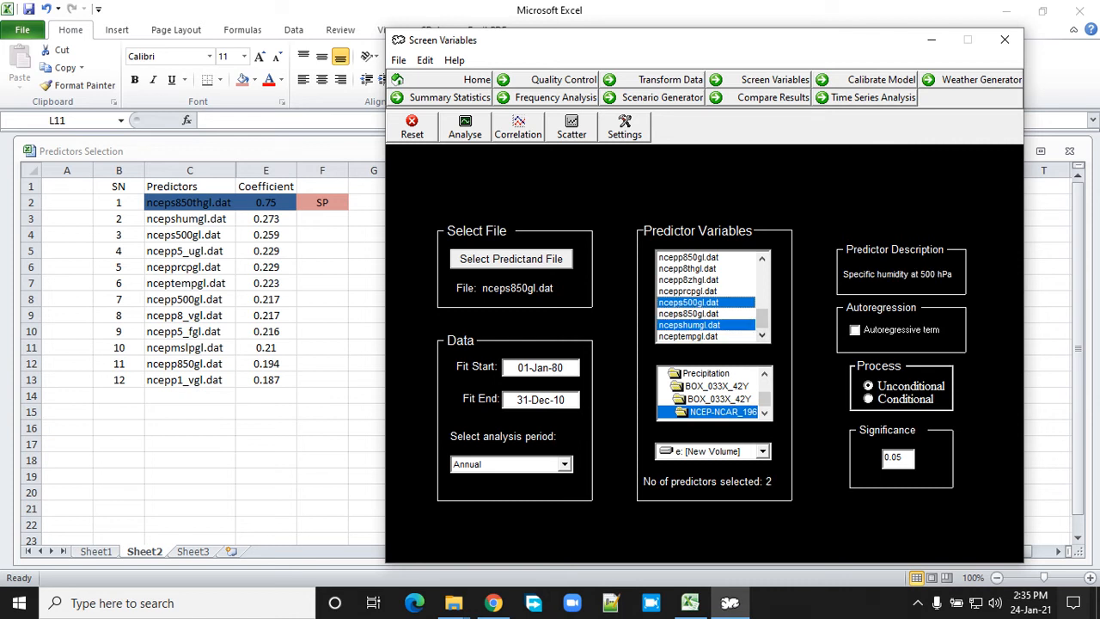
drag(762, 319, 762, 291)
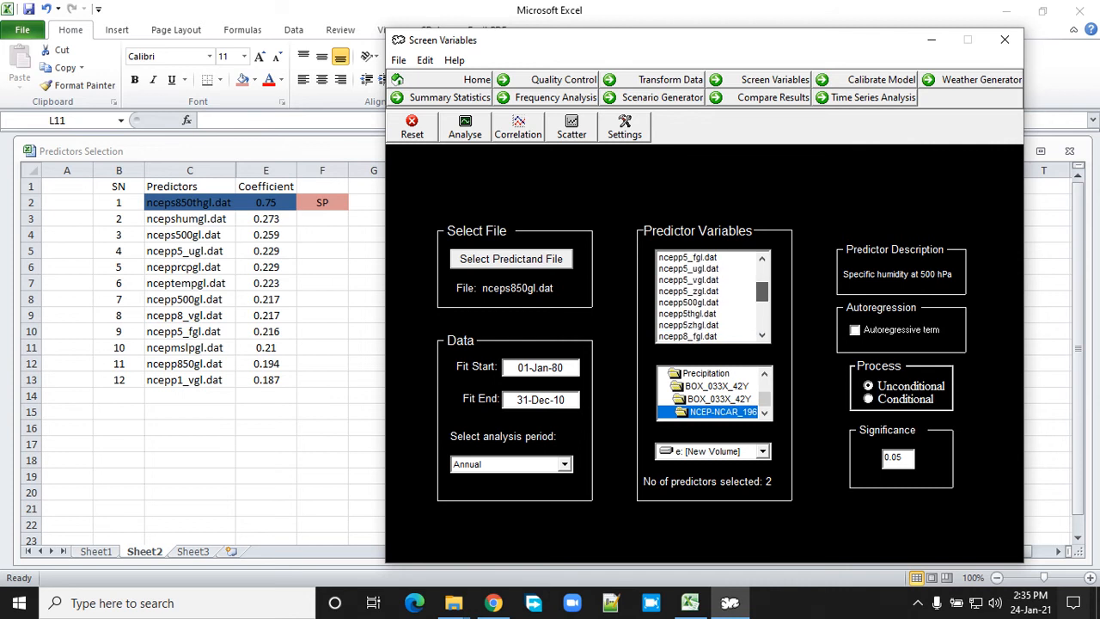
click(689, 269)
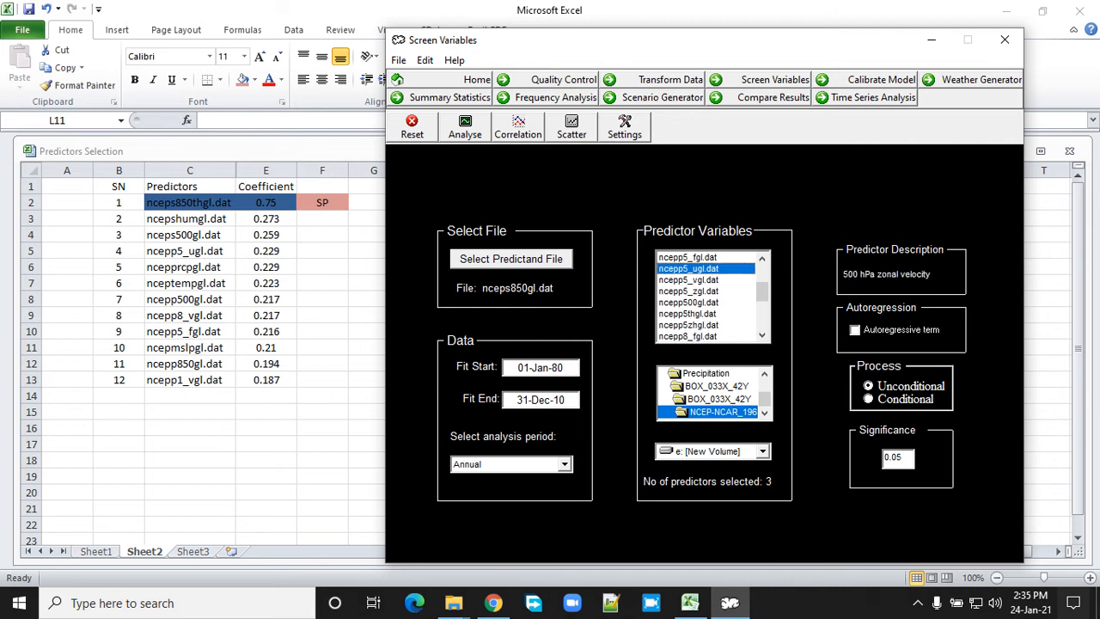
drag(763, 292, 762, 314)
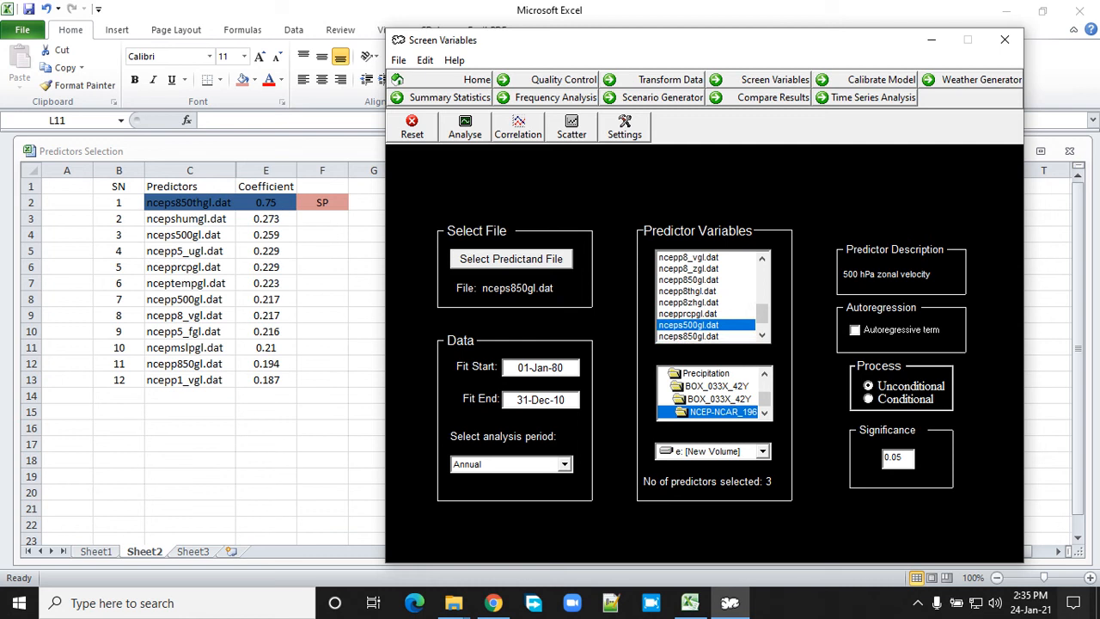
click(689, 314)
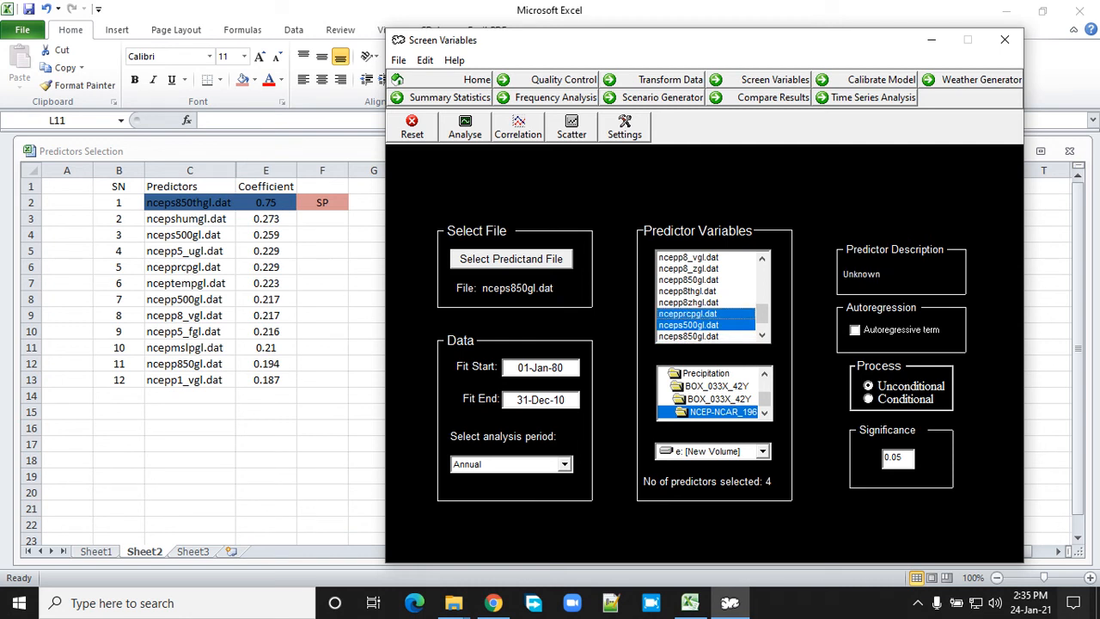
Add ncepmslpgl.dat, ncepp500gl.dat, ncepp8_vgl.dat and ncepp5_fgl.dat to the predictor selection
drag(762, 313, 762, 275)
click(689, 258)
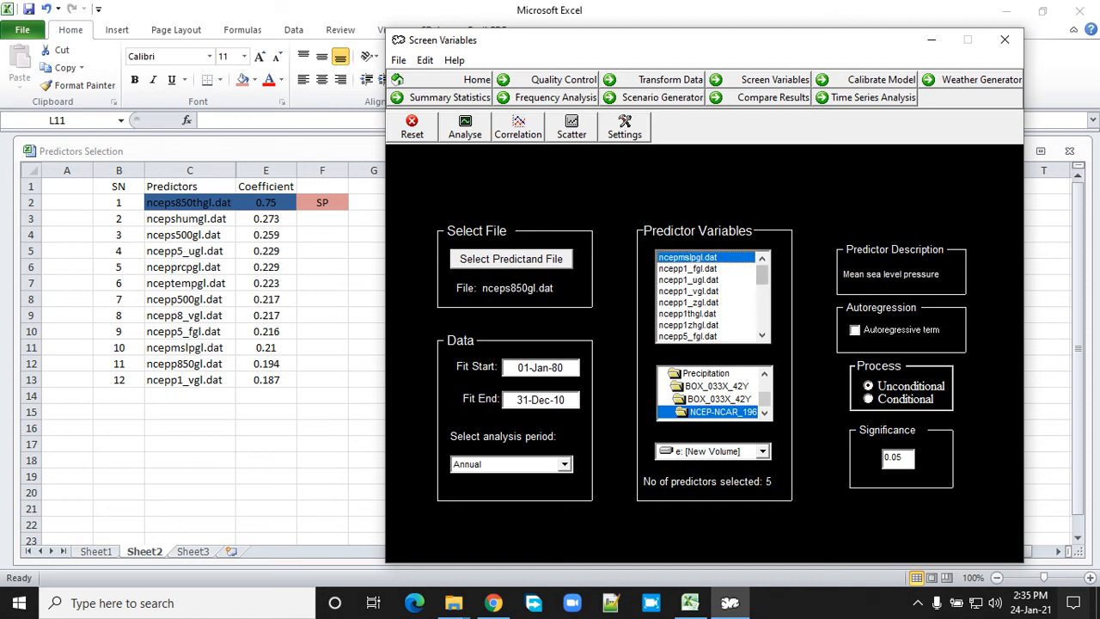
drag(762, 275, 762, 287)
click(688, 325)
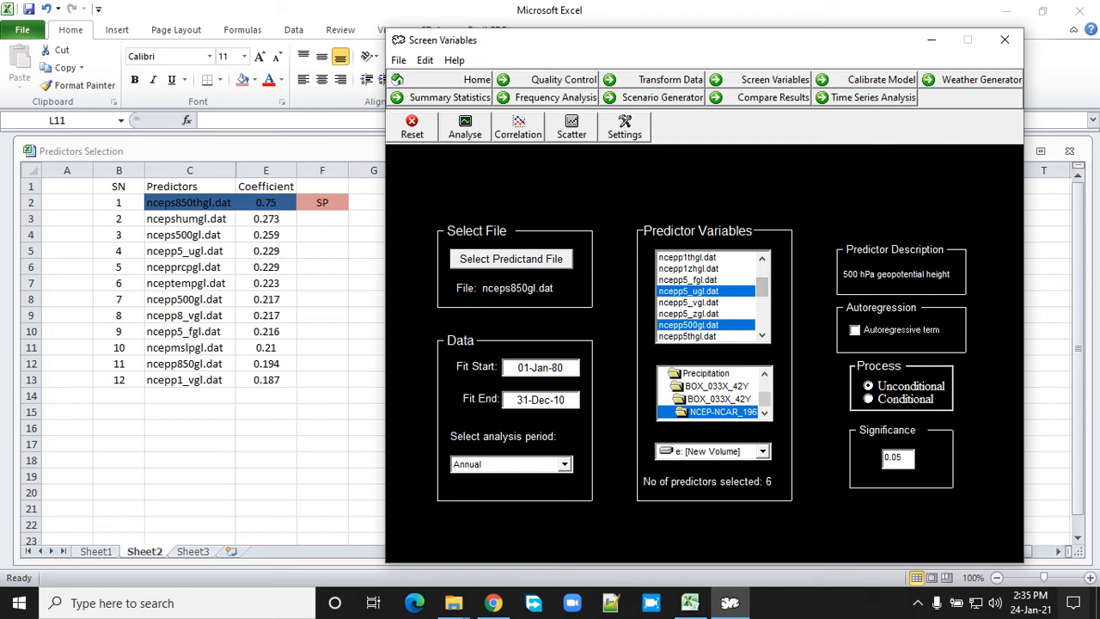
drag(762, 287, 763, 302)
click(689, 336)
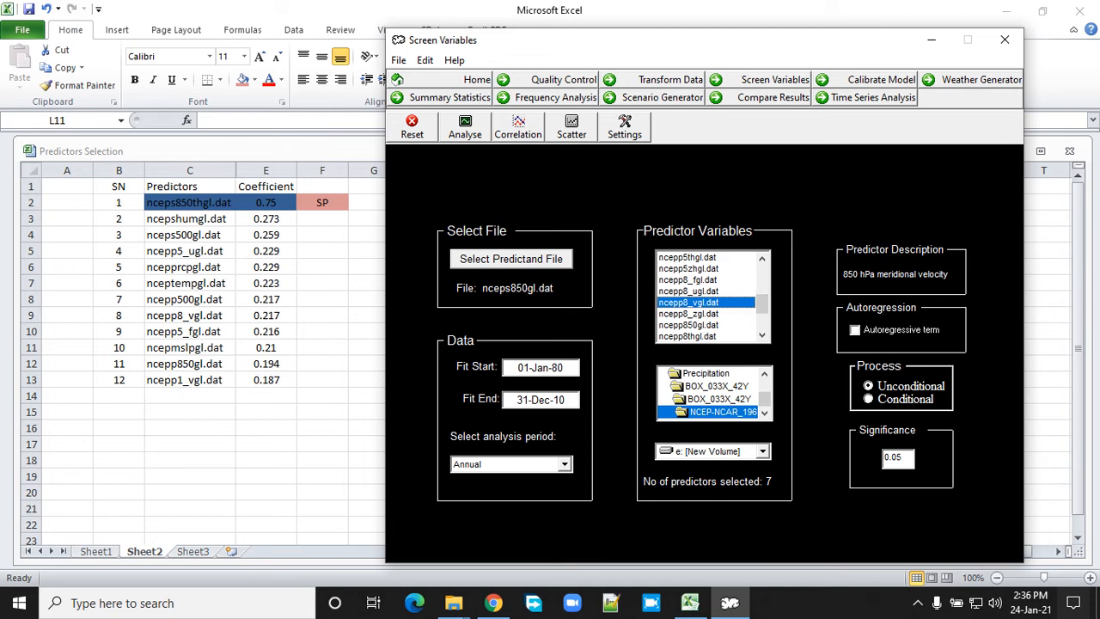
drag(762, 303, 762, 289)
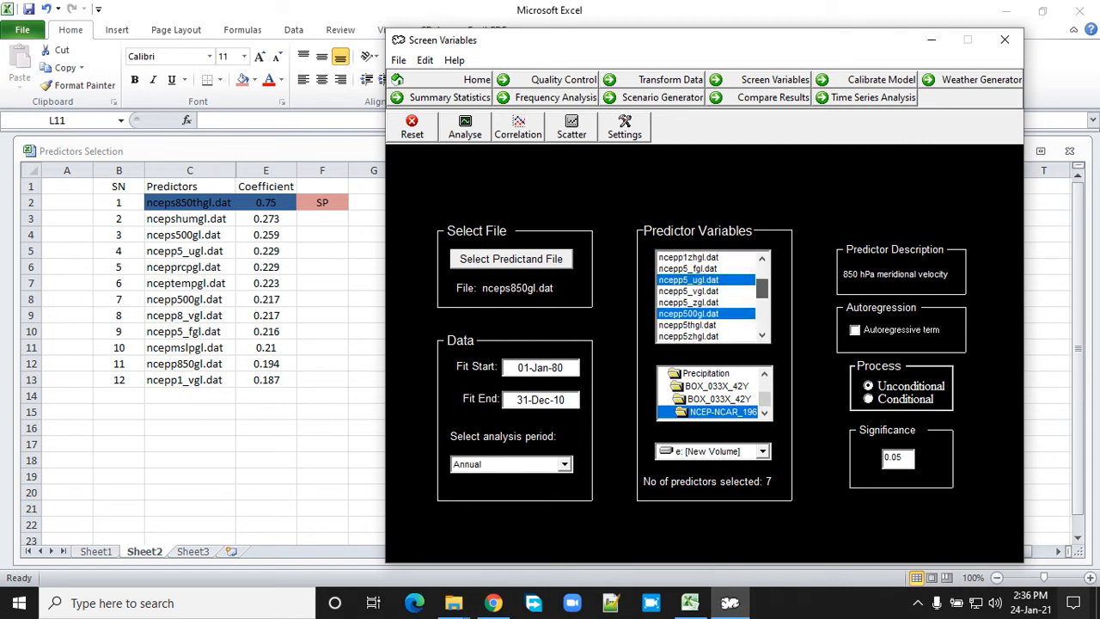
click(690, 268)
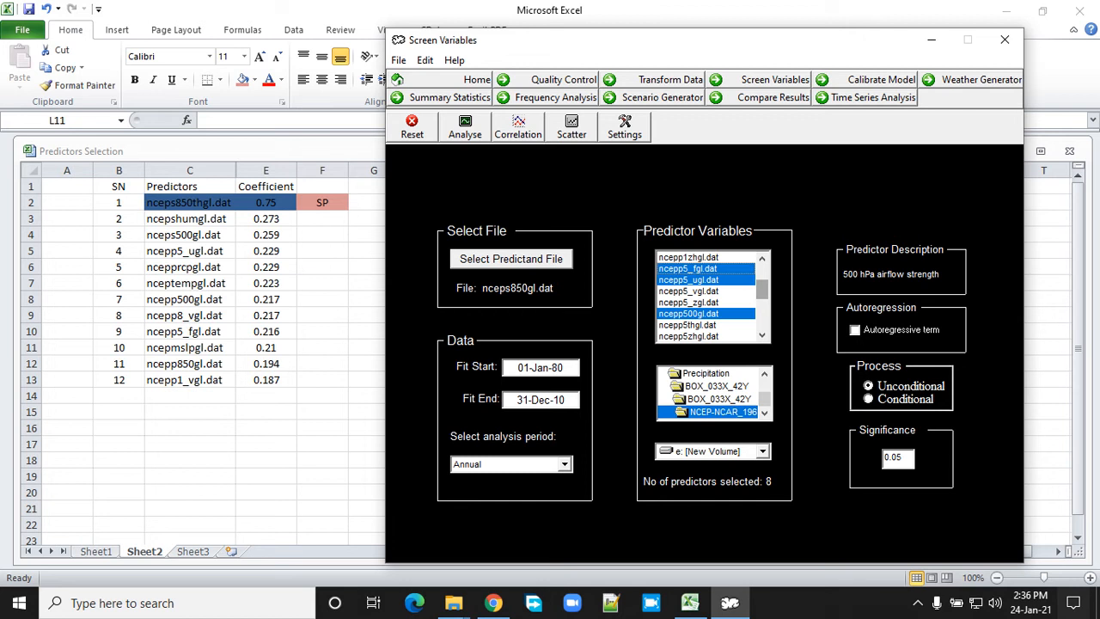
Check the selection against the ranked list and add the missing predictors nceptempgl.dat, ncepp850gl.dat and ncepp1_vgl.dat
drag(762, 290, 762, 297)
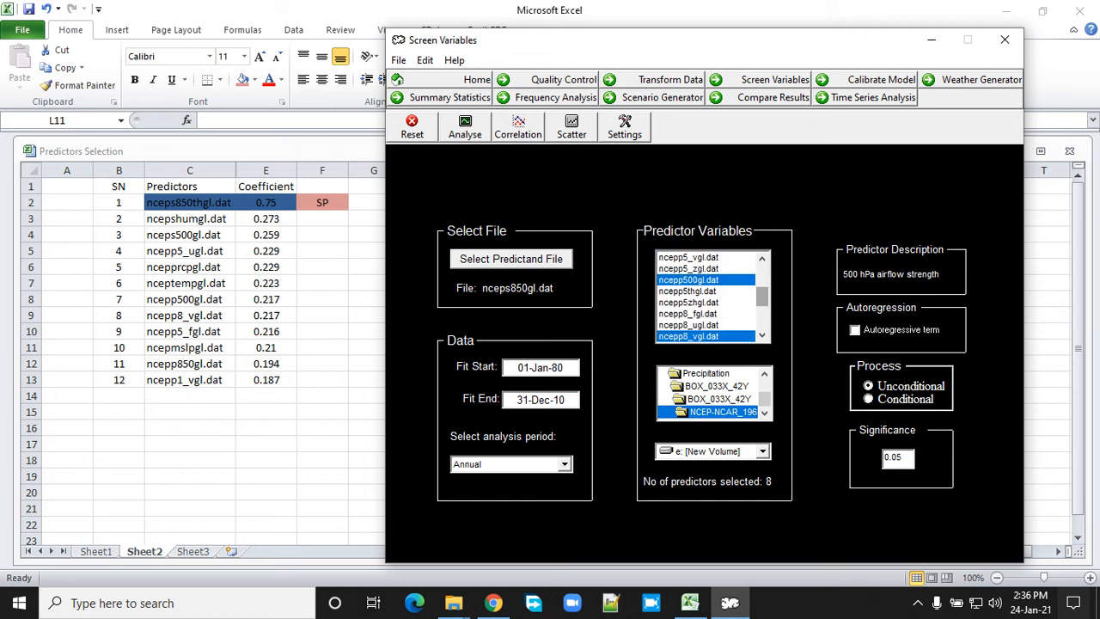
drag(763, 297, 762, 318)
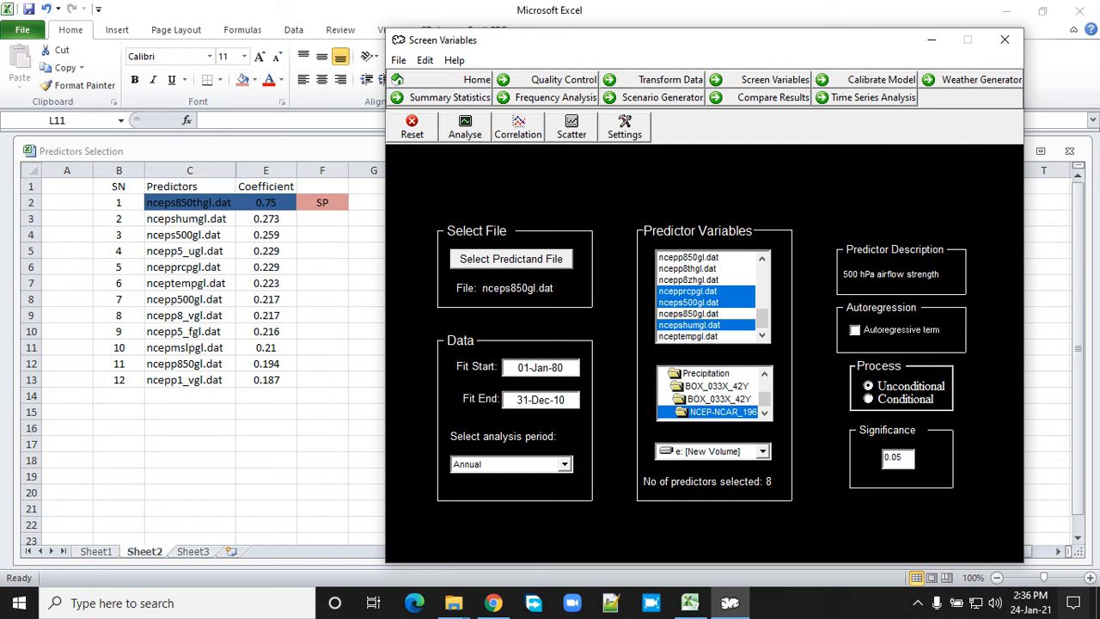
scroll(714, 297, up, 7)
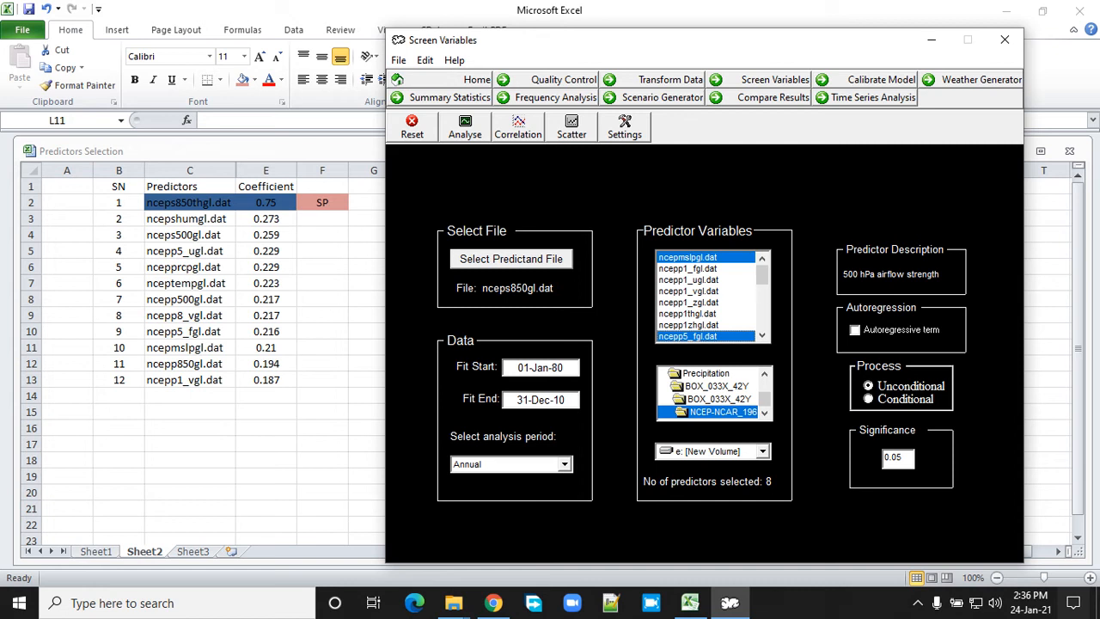
drag(763, 275, 763, 326)
click(705, 336)
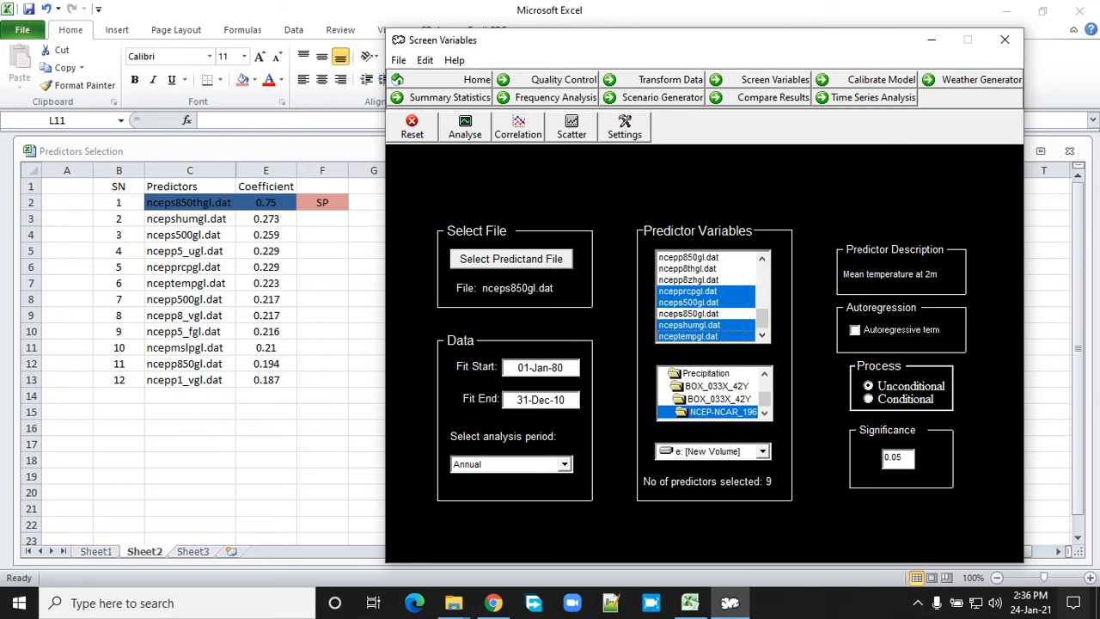
scroll(705, 296, up, 1)
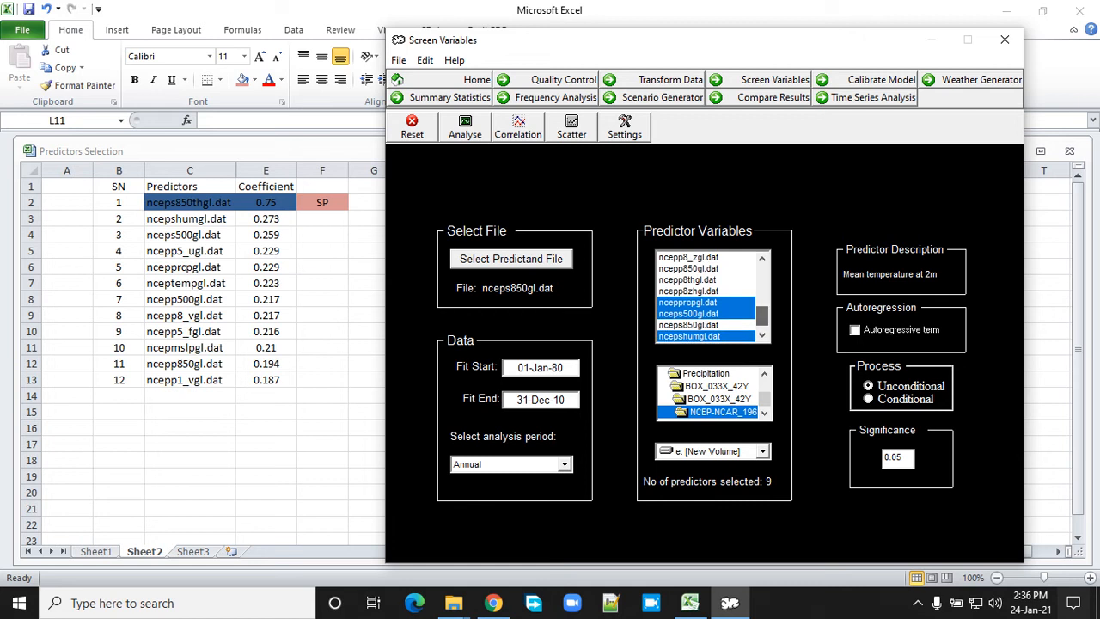
click(688, 269)
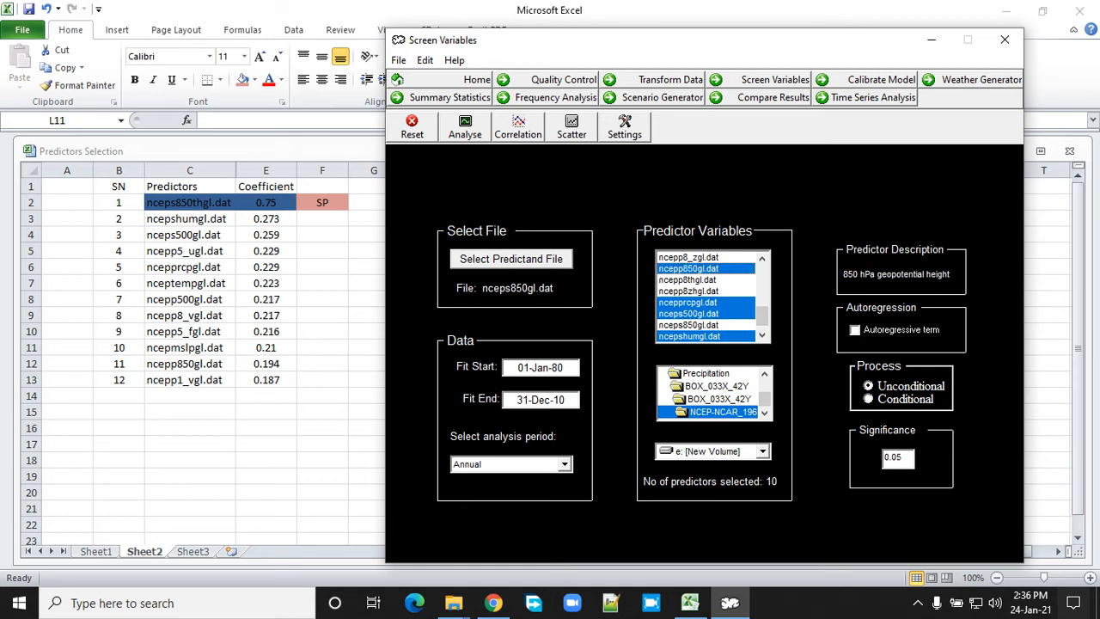
scroll(705, 297, up, 5)
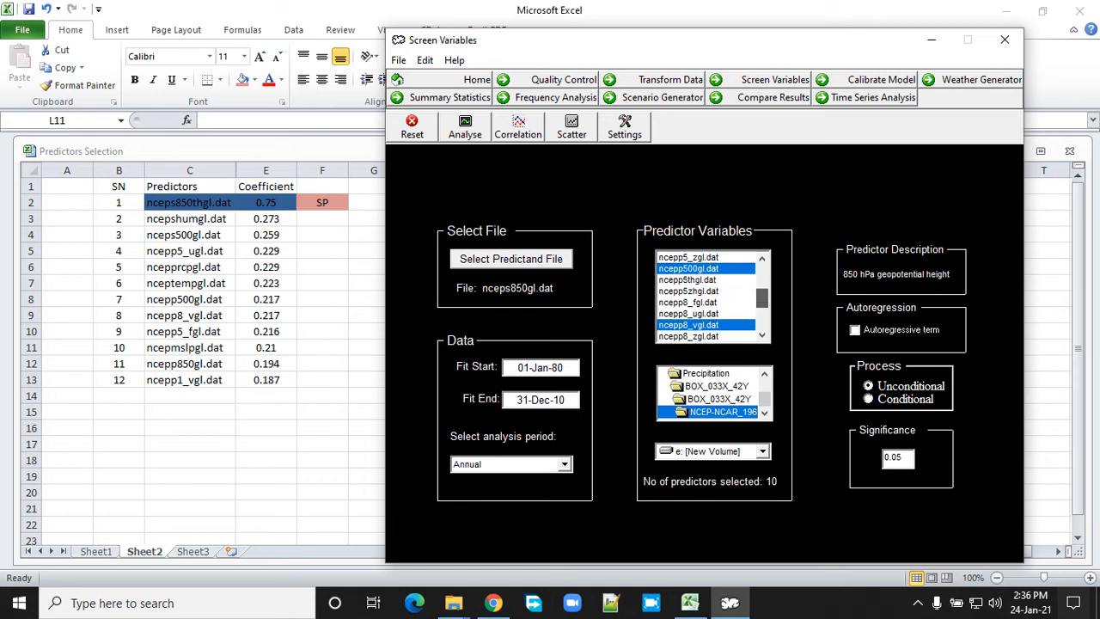
scroll(705, 297, up, 1)
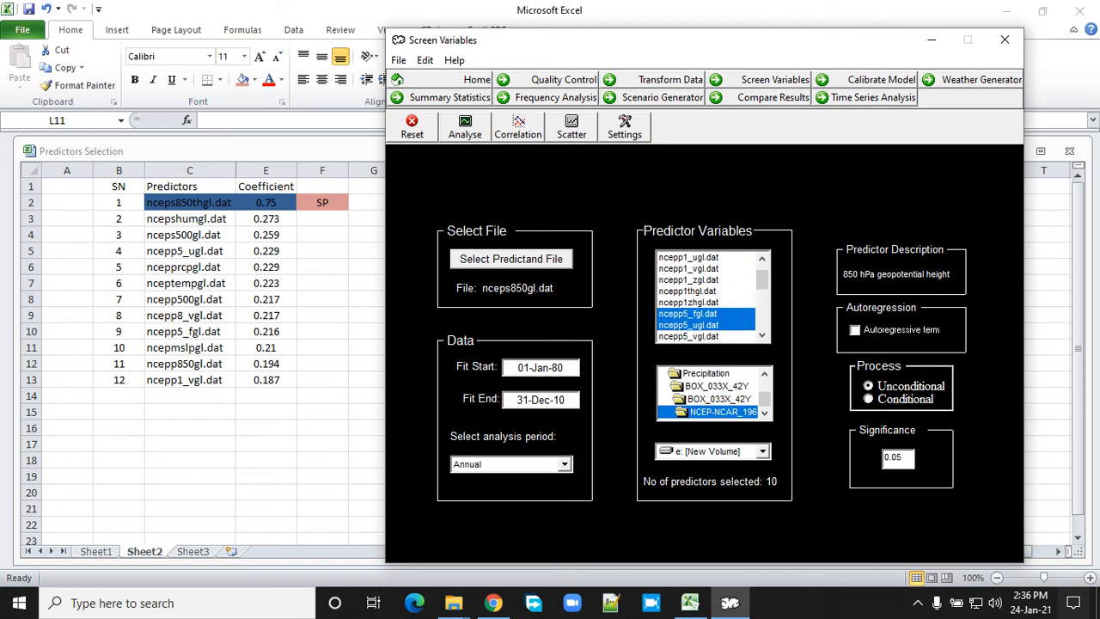
click(688, 268)
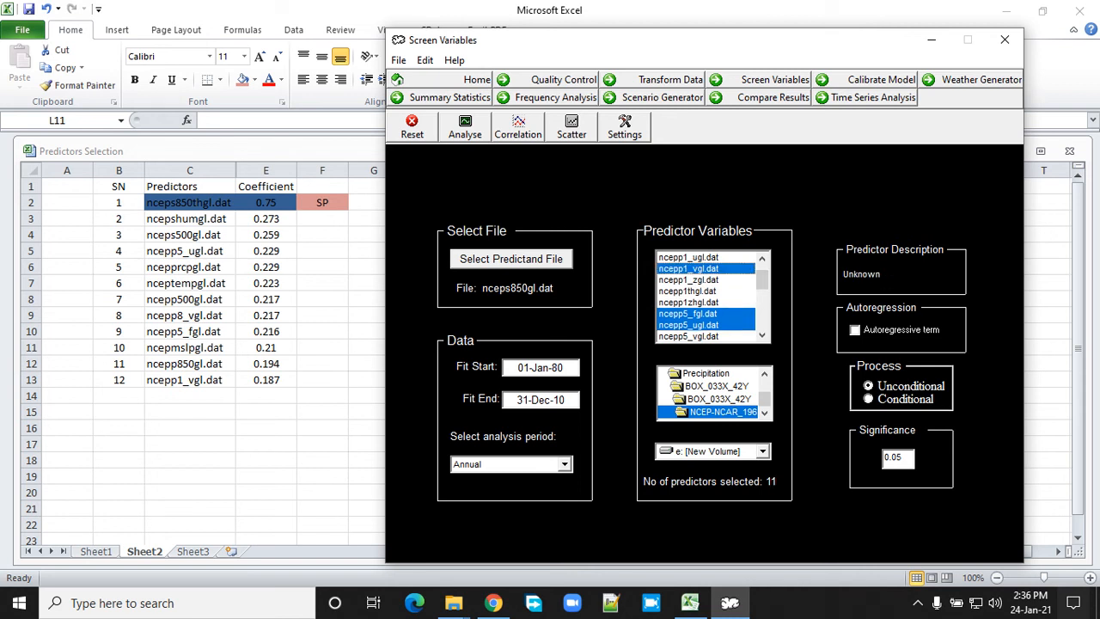
Run the explained variance analysis of the selected predictors against nceps850gl.dat, view the monthly results, and close them
click(465, 126)
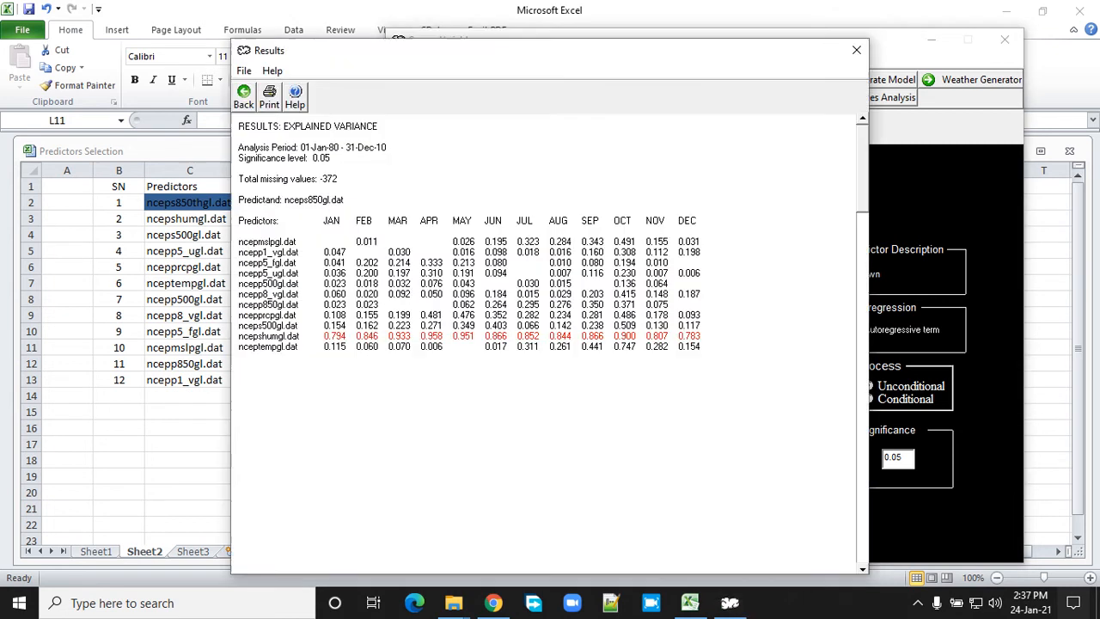
click(856, 50)
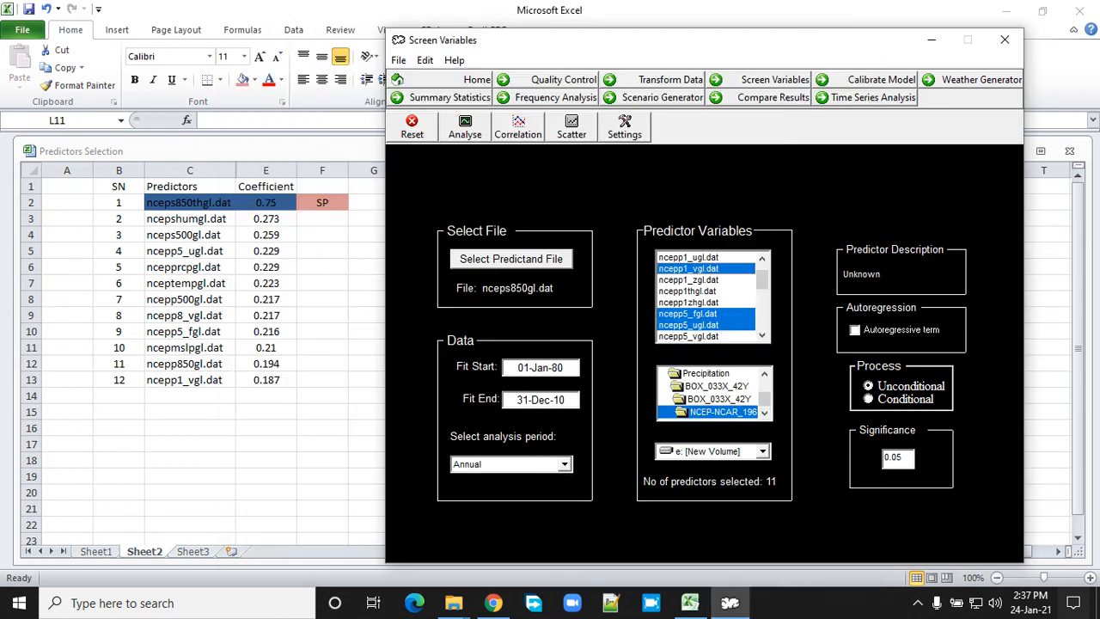
Run the correlation analysis of the eleven selected predictors against nceps850gl.dat and arrange the results beside the Excel predictor list
click(519, 127)
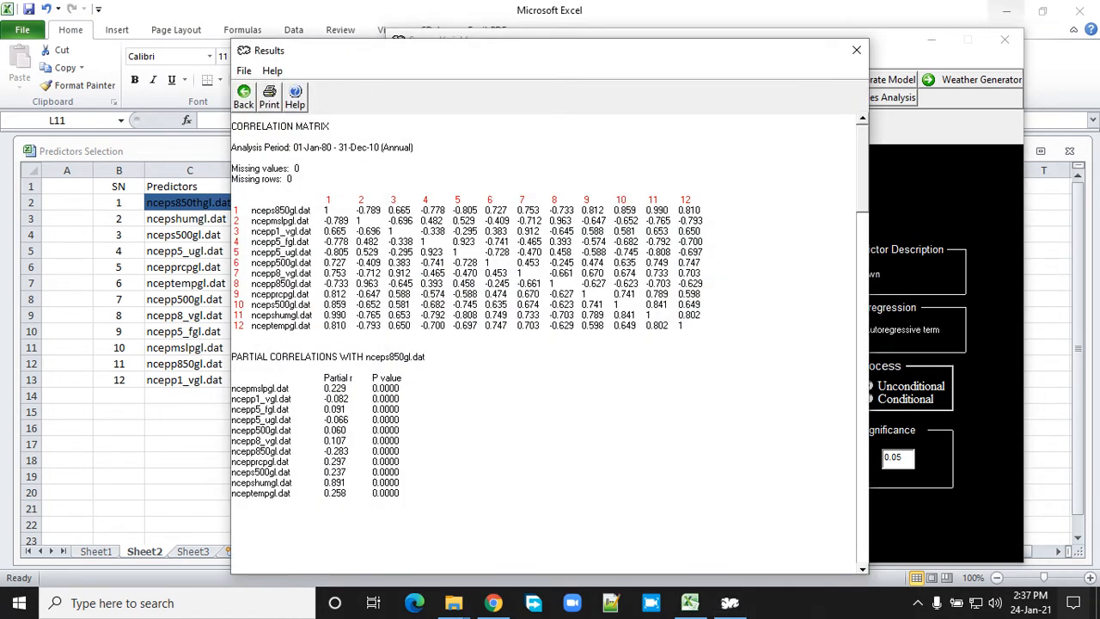
click(1042, 10)
drag(750, 52, 957, 35)
drag(321, 26, 134, 31)
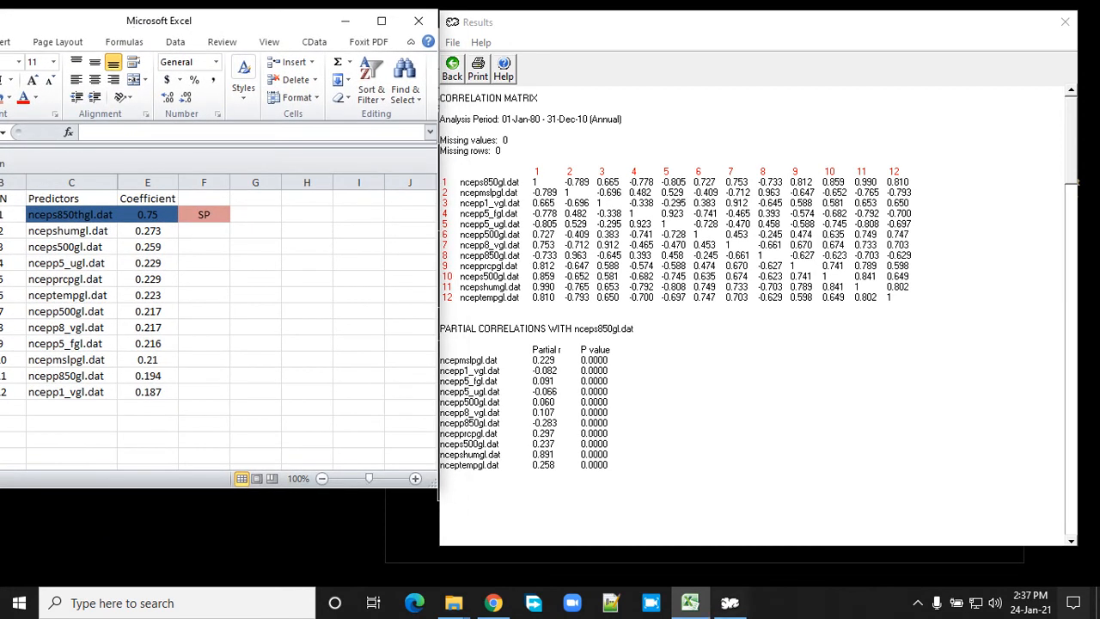
click(918, 603)
click(918, 570)
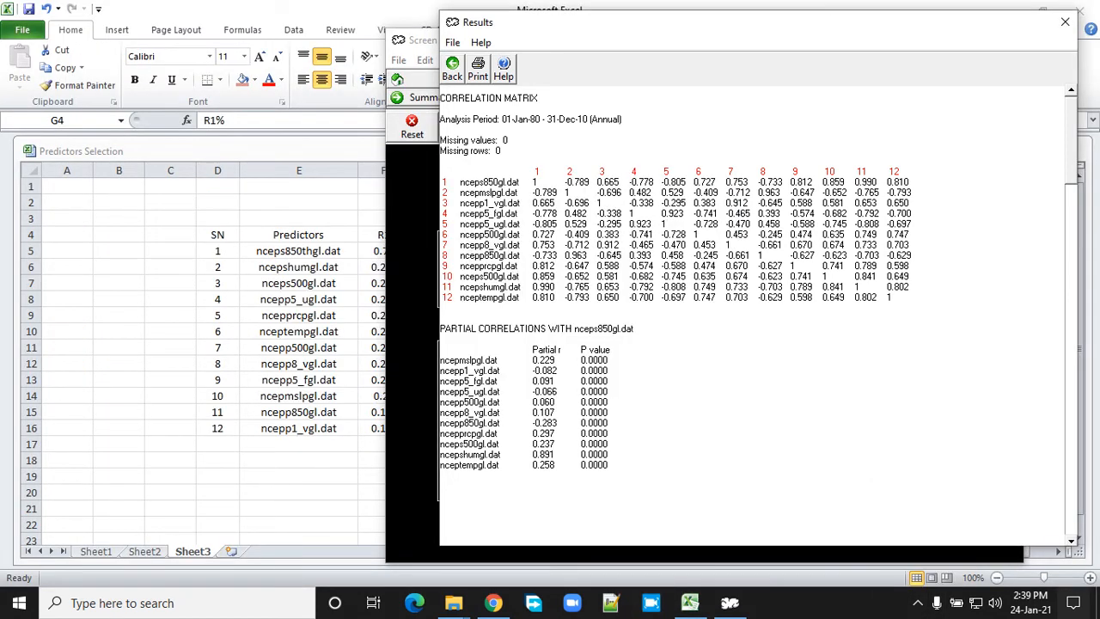
Consult the predictor screening columns of Table 3 in the reference paper, check the ranked coefficients on Sheet1, and return to Sheet3
click(494, 602)
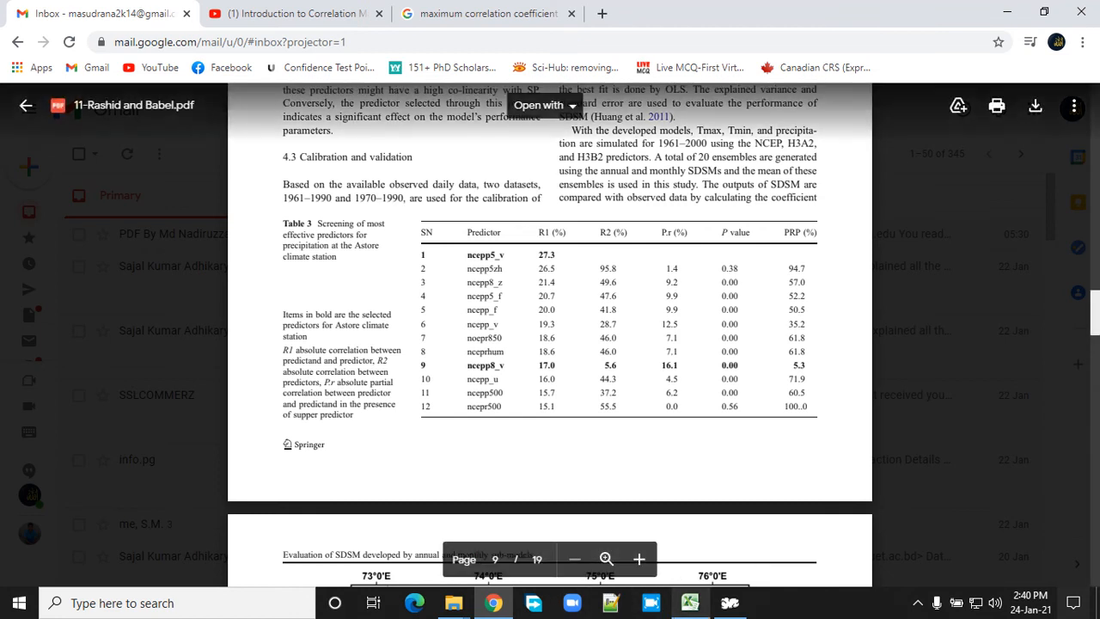
key(alt+Tab)
key(ctrl+Page_Up)
key(ctrl+Page_Up)
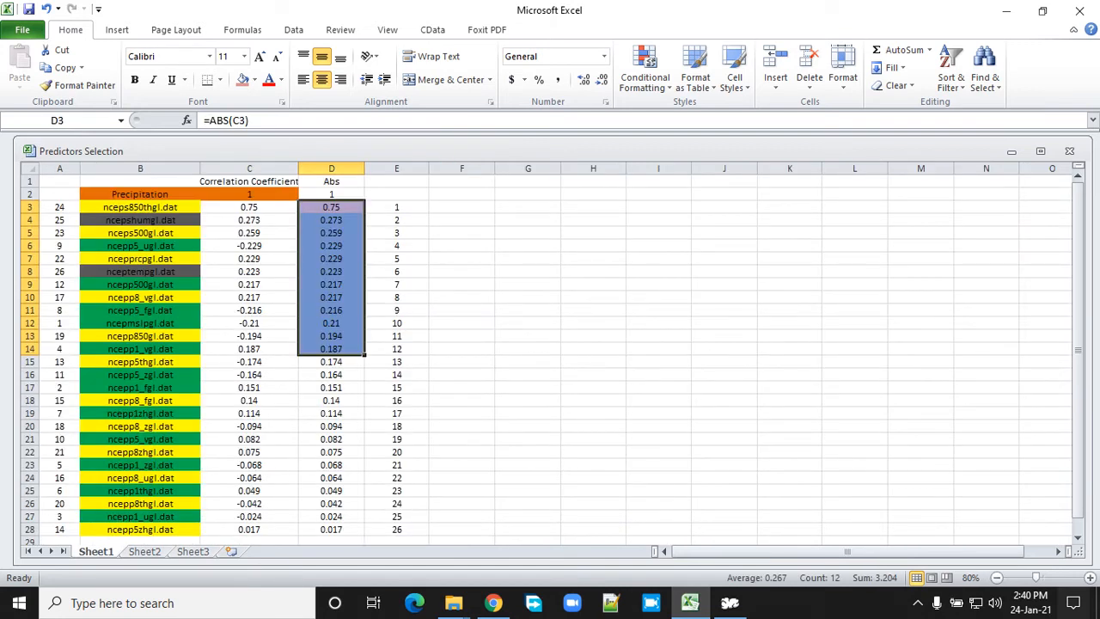
key(ctrl+Page_Down)
key(ctrl+Page_Down)
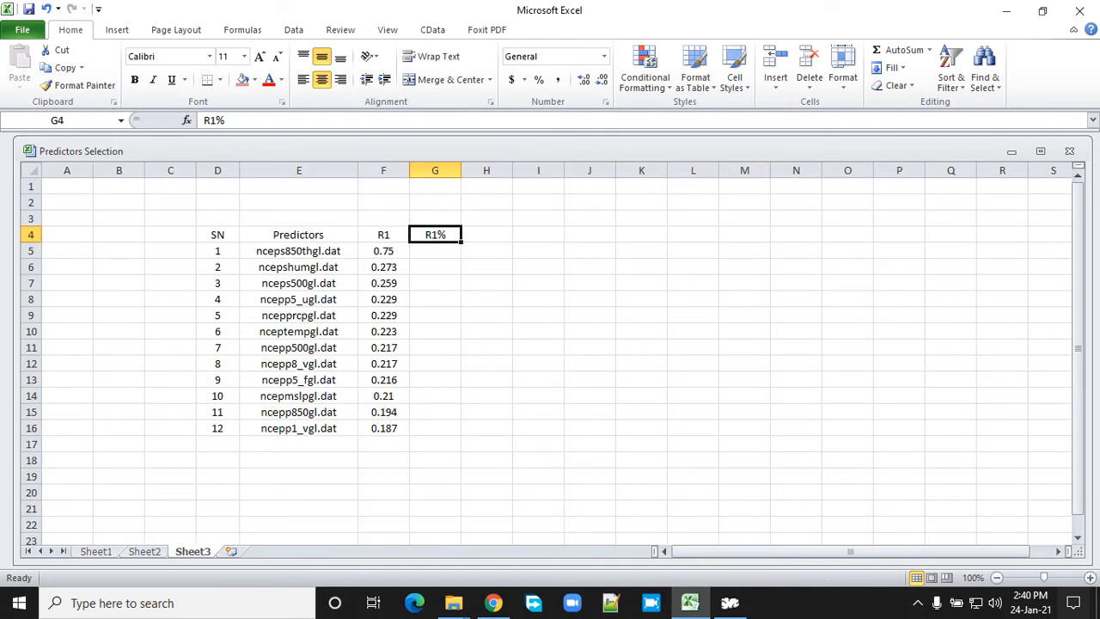
Calculate R1% in G5 with the formula =F5*100 and fill it down to G16
click(435, 251)
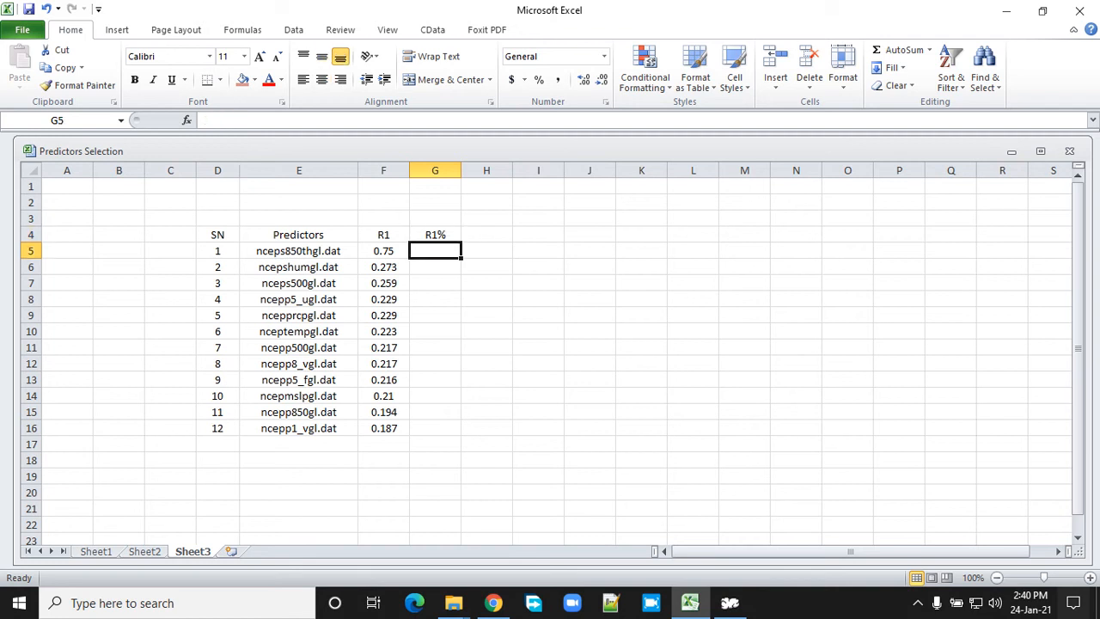
text(=)
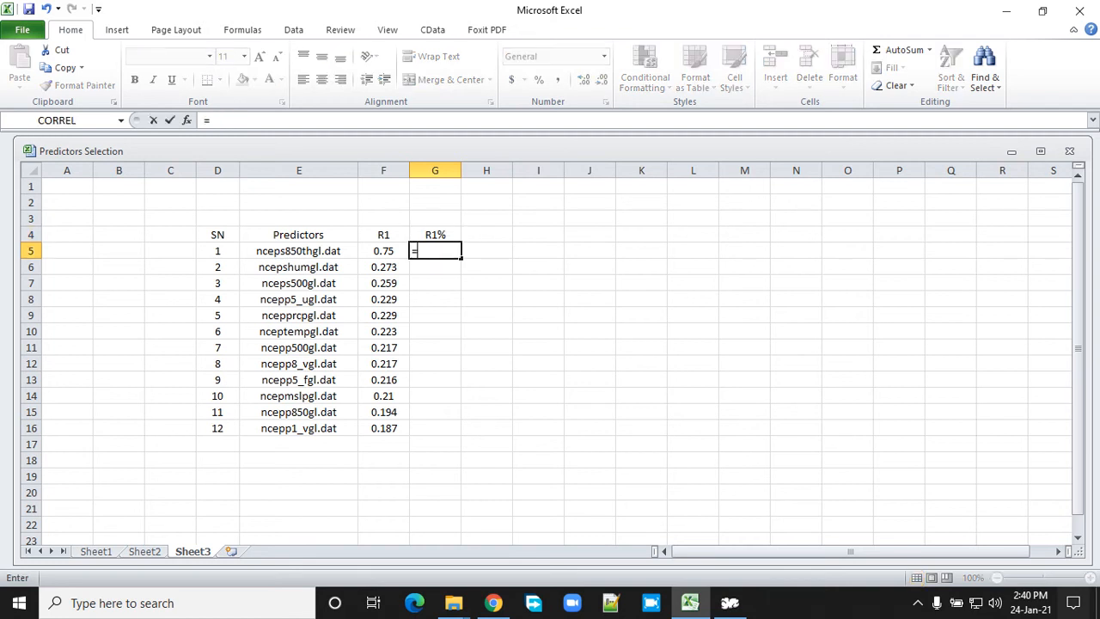
key(Left)
text(*100)
key(Return)
key(Up)
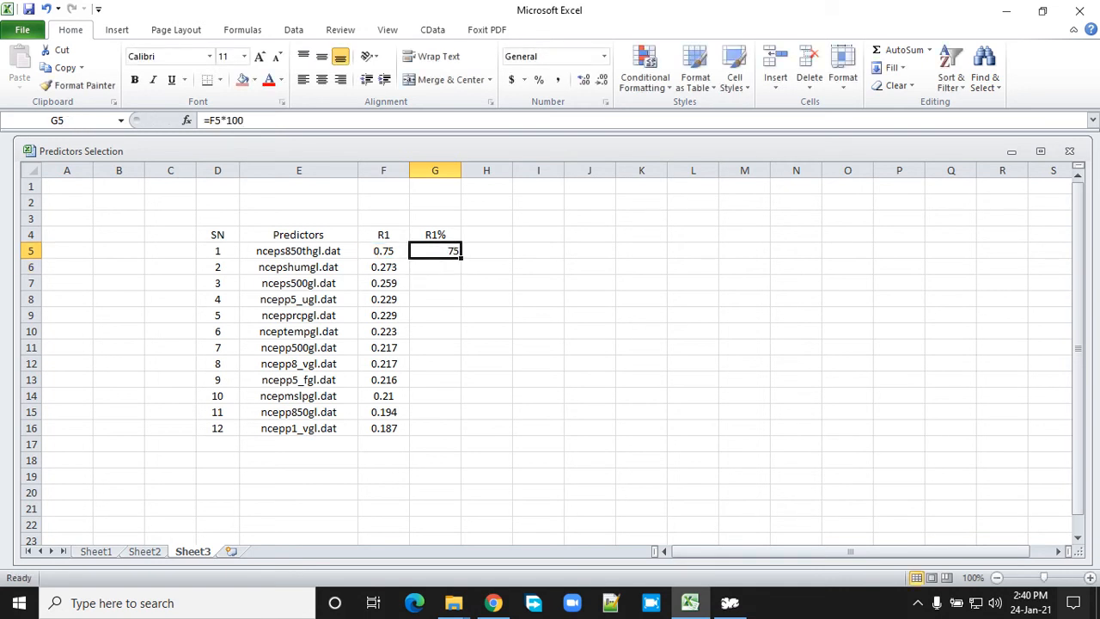
double_click(462, 258)
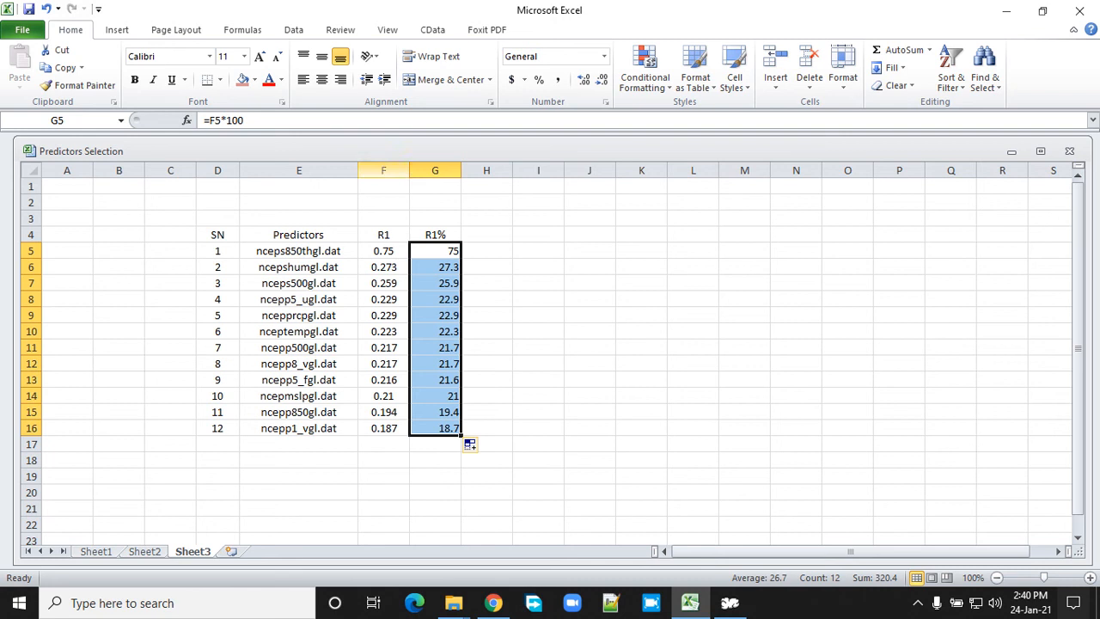
Hide the R1 column F and centre the contents of the R1% column
right_click(401, 171)
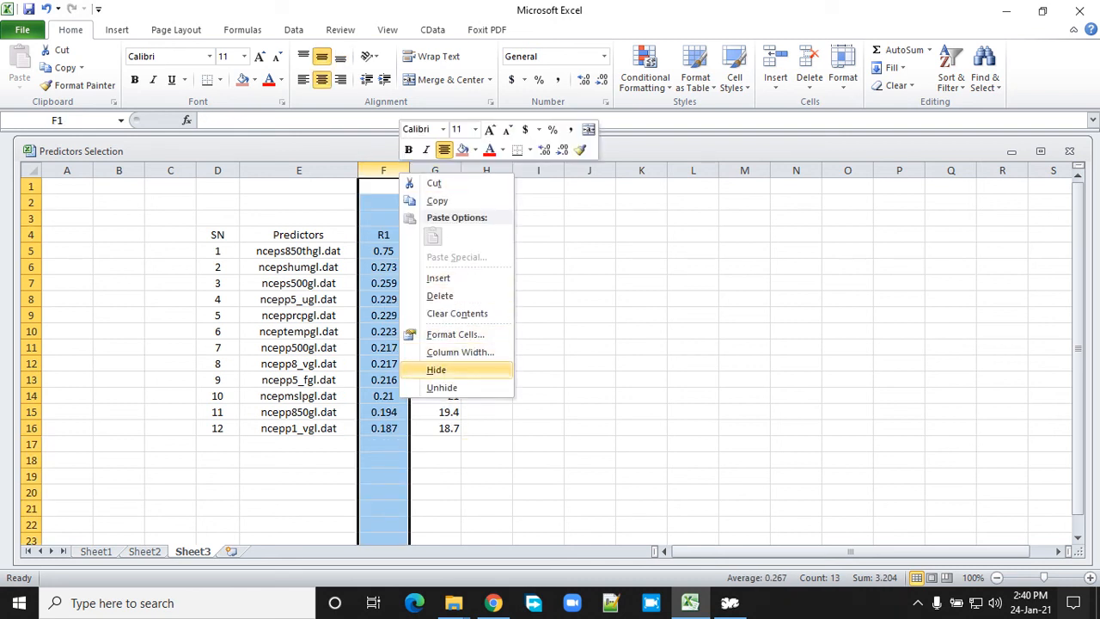
click(436, 370)
click(538, 347)
click(384, 170)
click(322, 79)
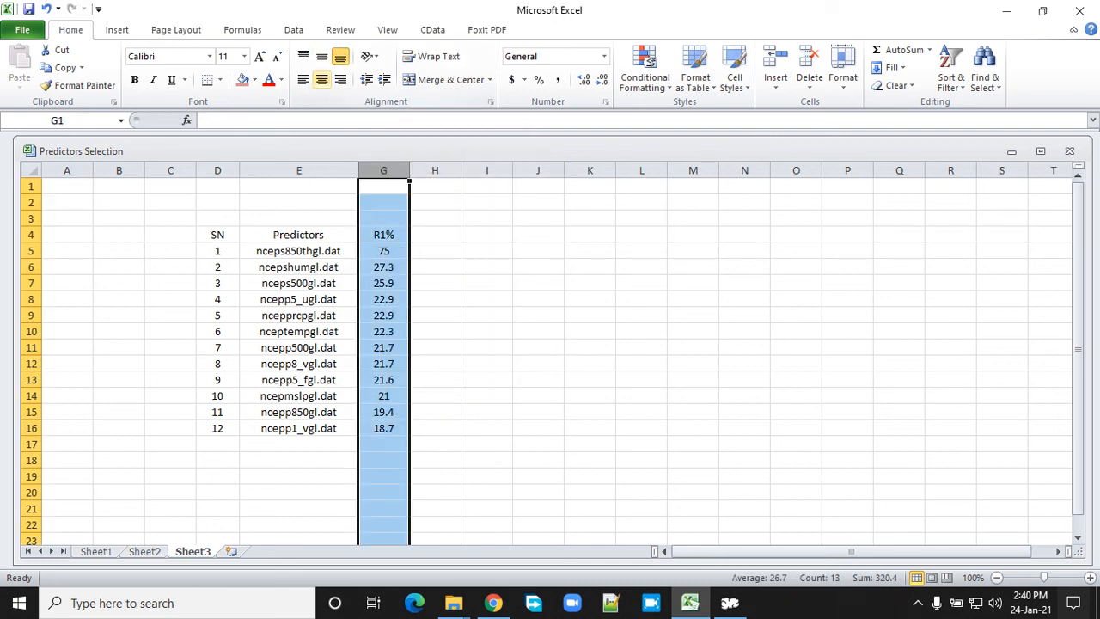
click(486, 283)
Add the column header R2 in H4, beside the R1% header
click(435, 234)
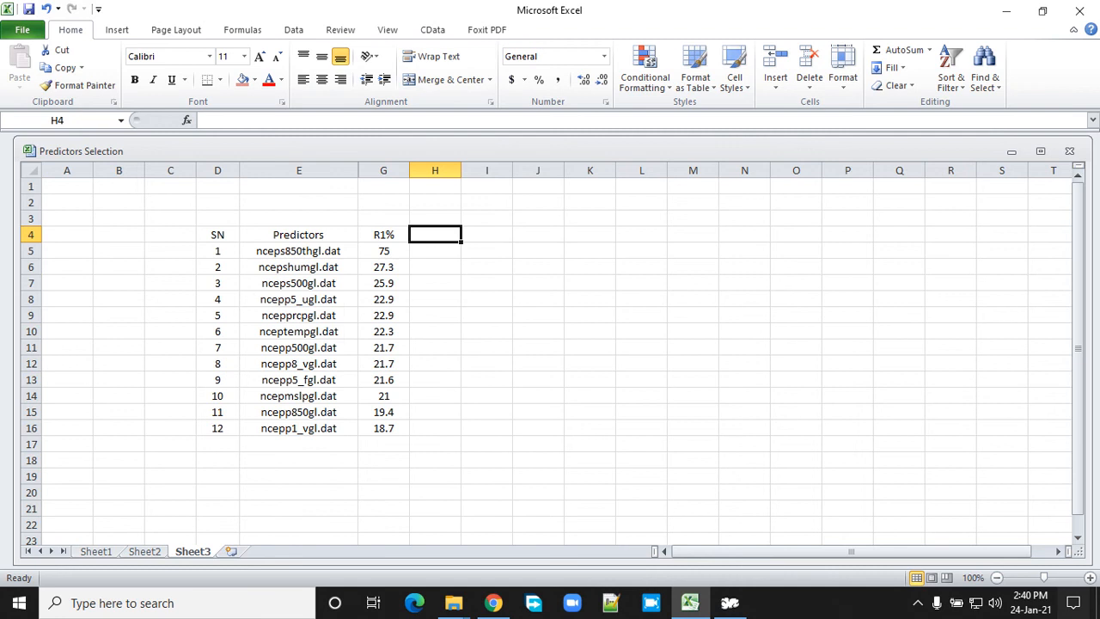
text(R)
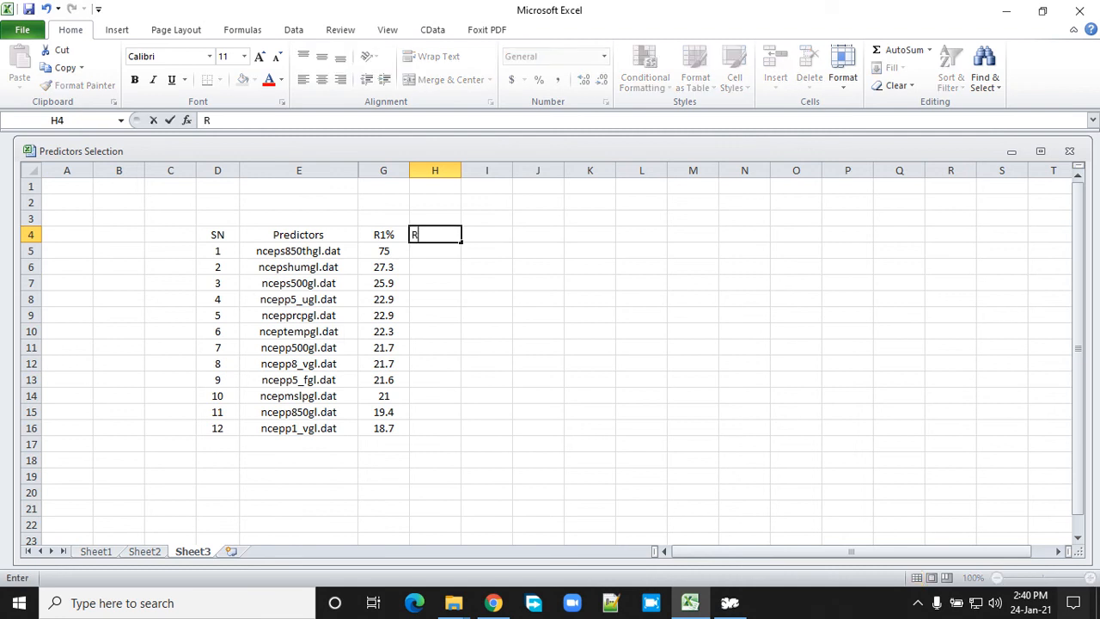
text(2)
key(Return)
Check Table 3 in the reference paper, then arrange the SDSM correlation results and the Excel worksheet side by side
click(493, 603)
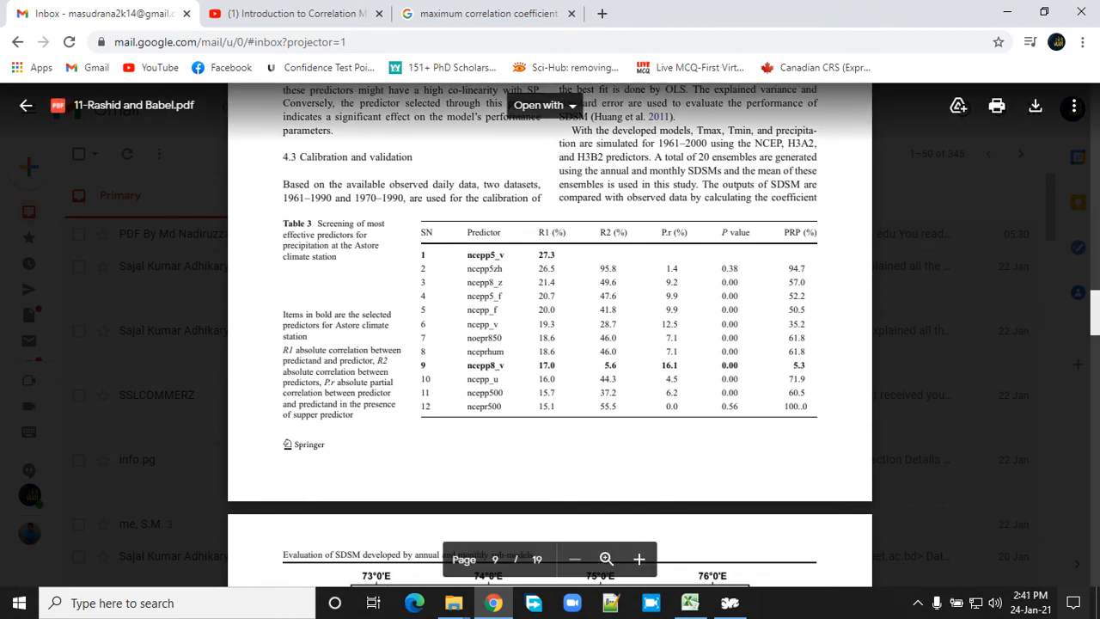
click(729, 602)
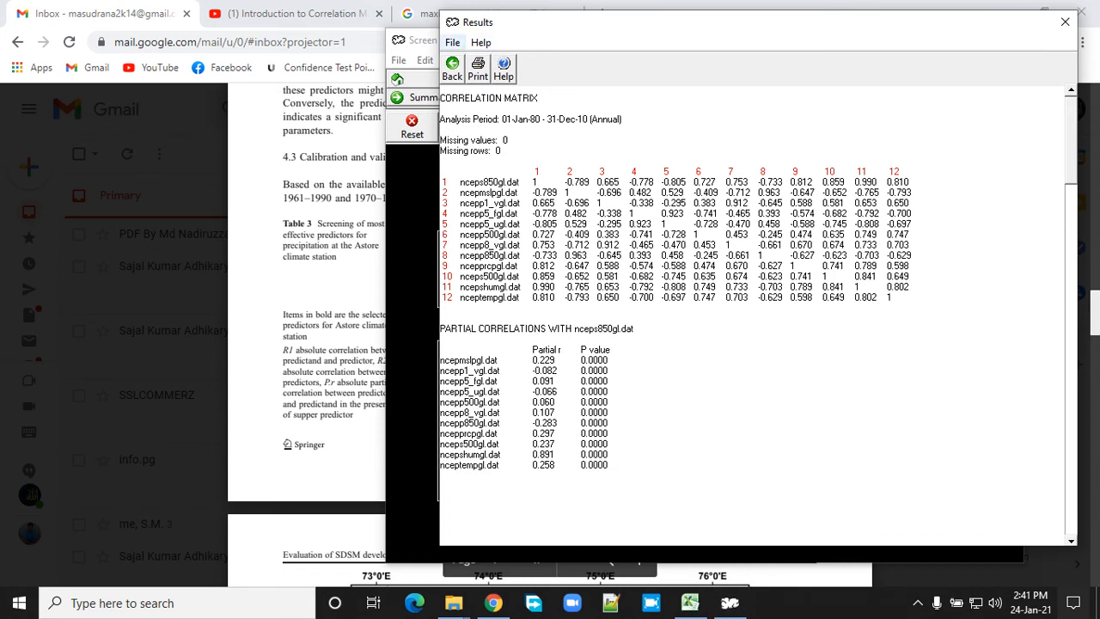
drag(998, 22, 1011, 116)
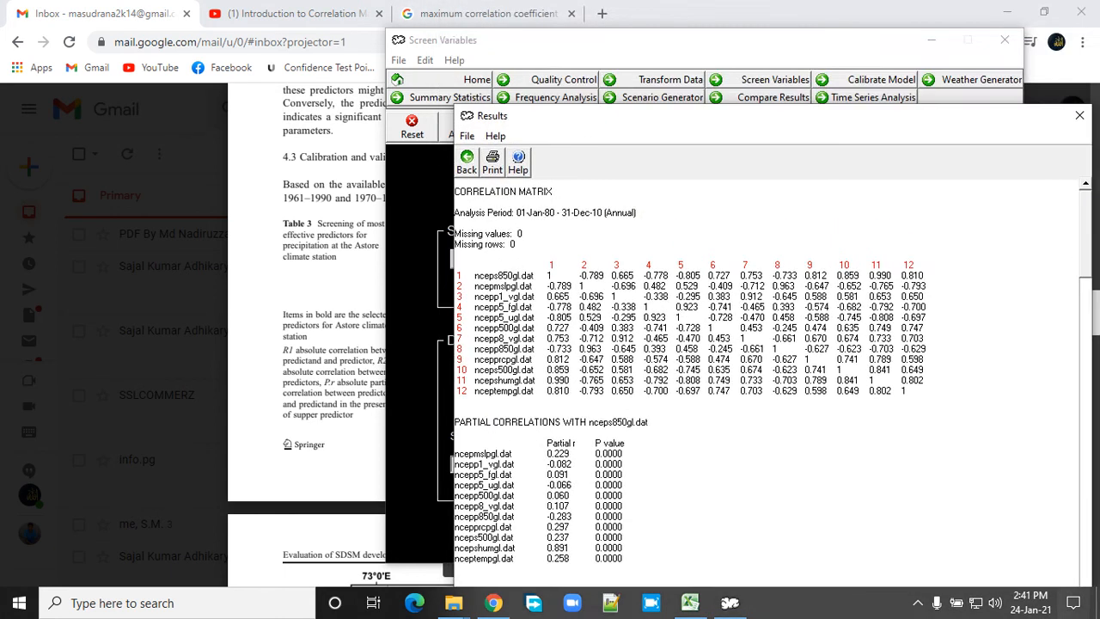
click(1007, 11)
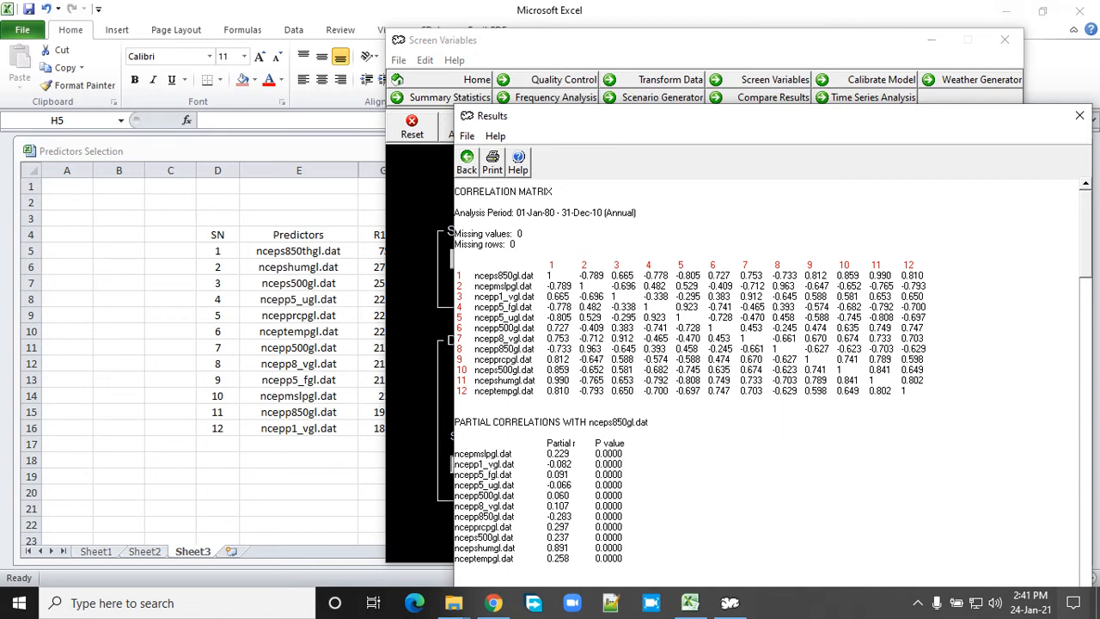
drag(557, 13, 205, 22)
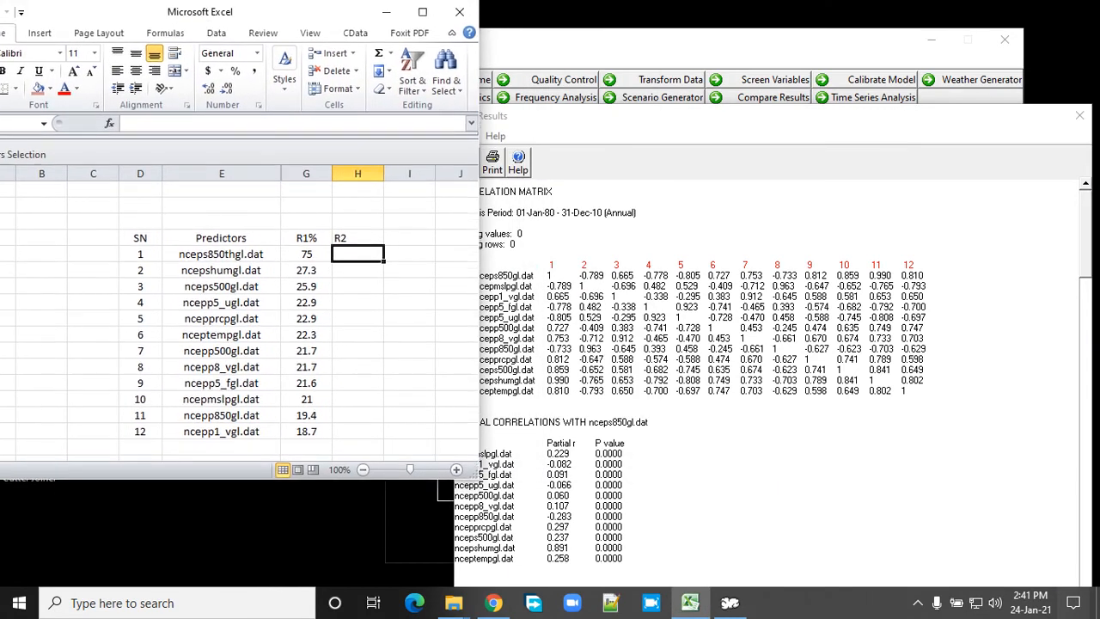
click(773, 117)
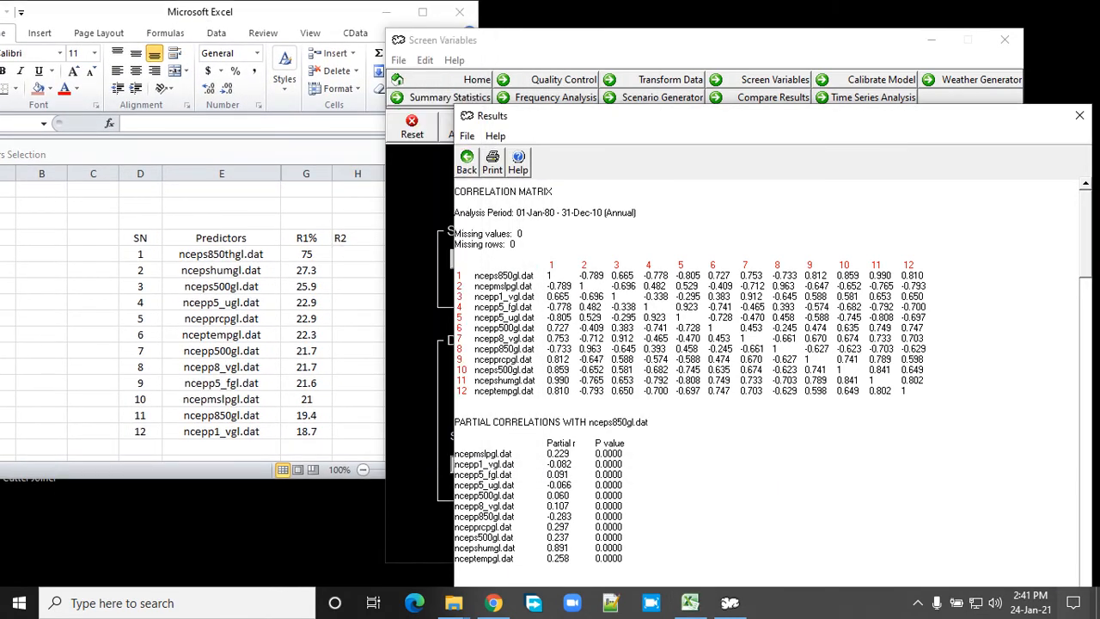
drag(561, 120, 496, 55)
click(358, 255)
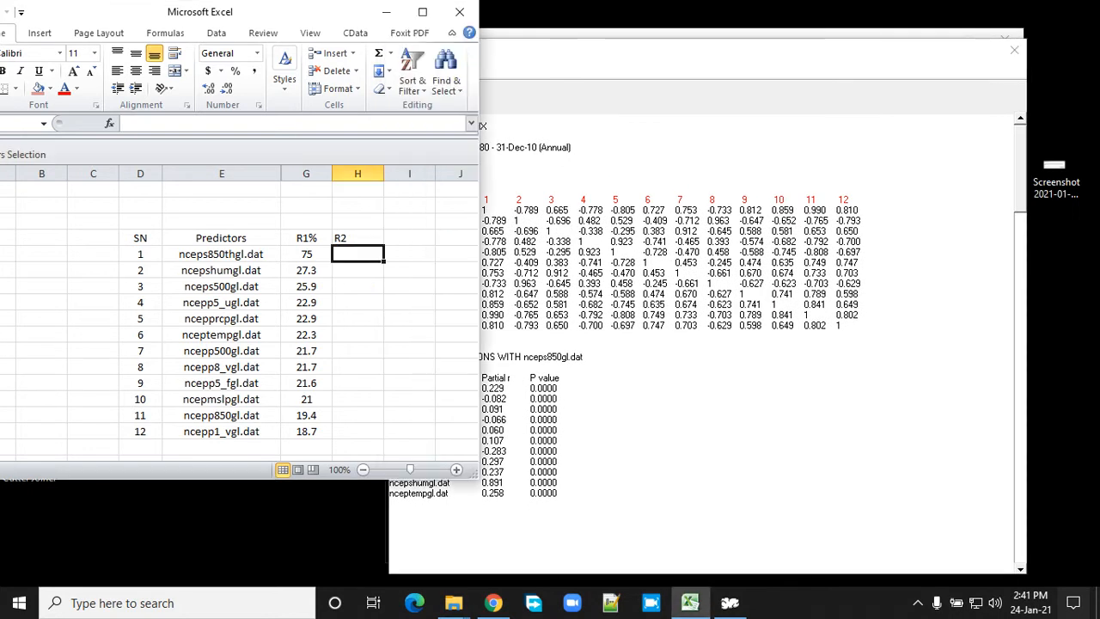
drag(670, 52, 794, 50)
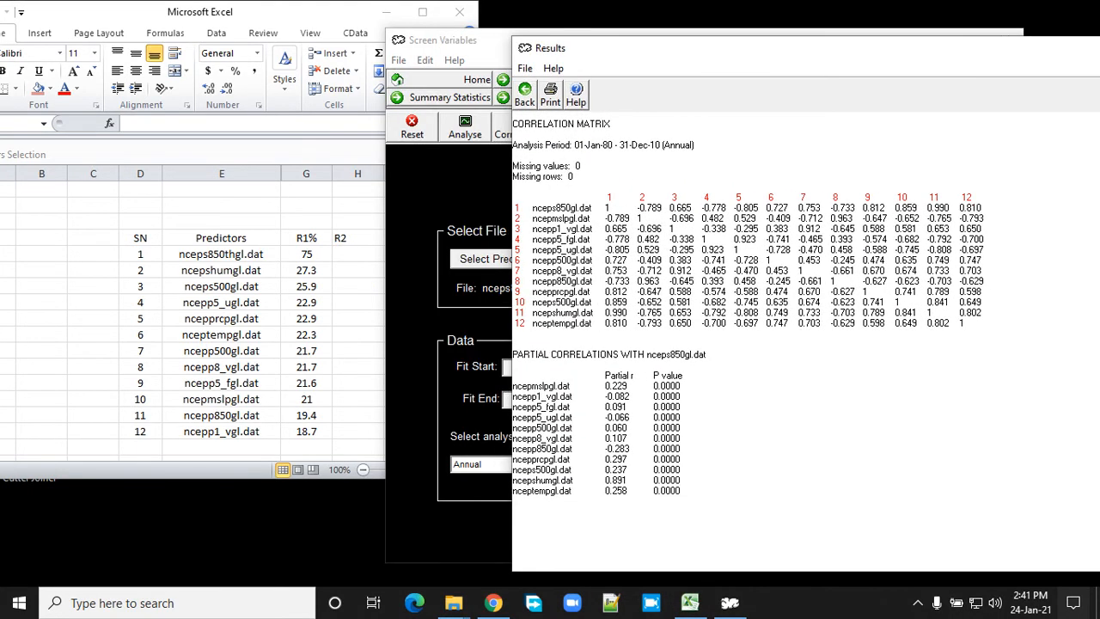
Enter -0.789 as the R2 value in H6, in the ncepshumgl.dat row
click(357, 255)
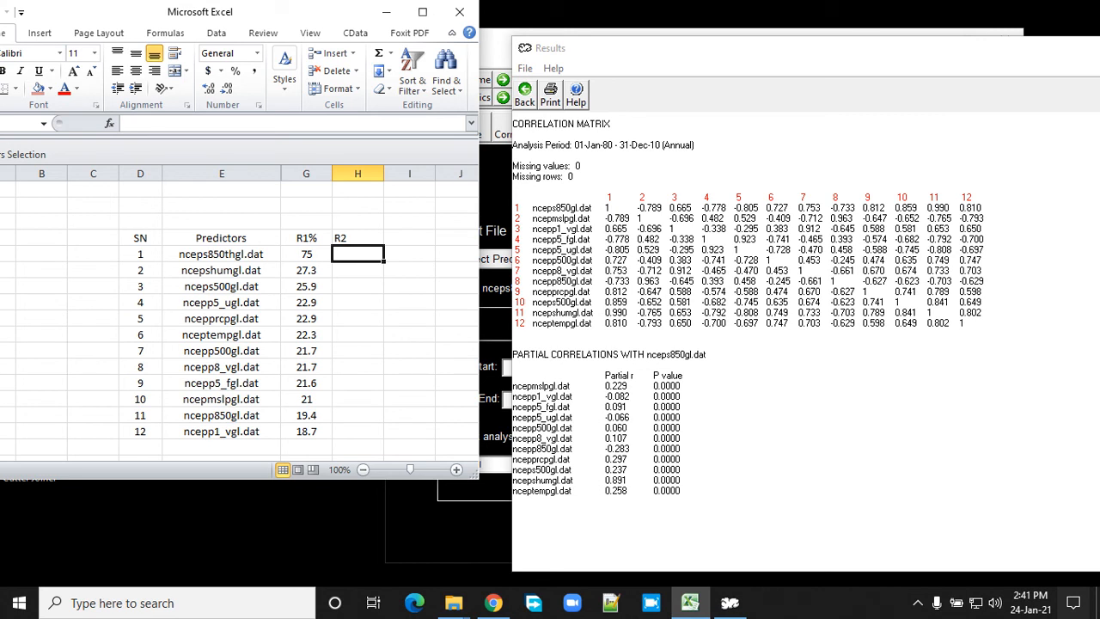
key(Down)
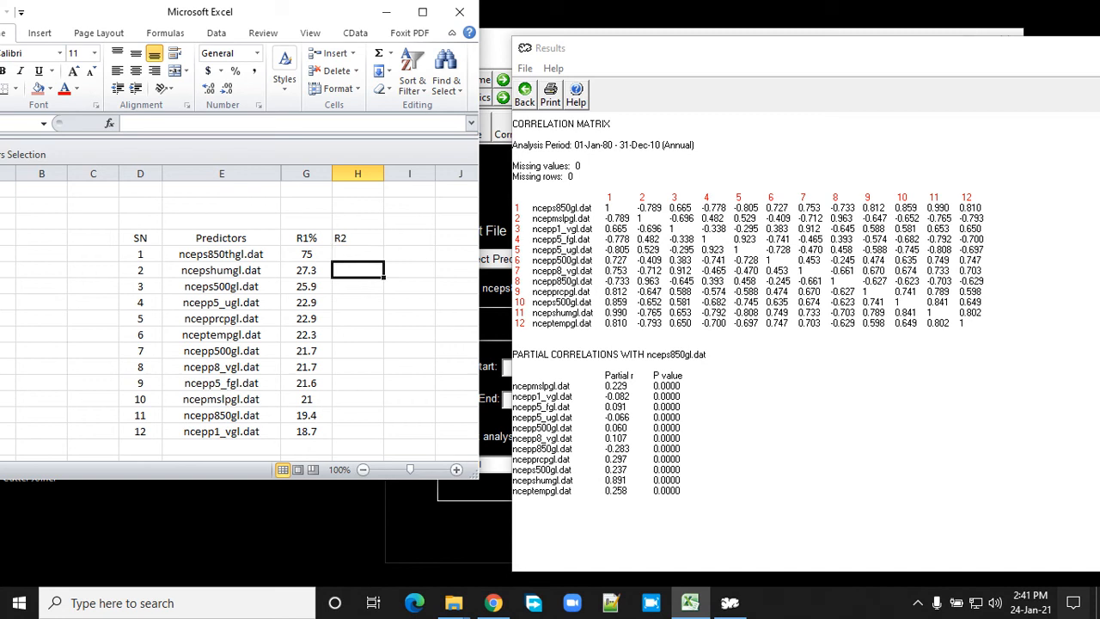
text(-)
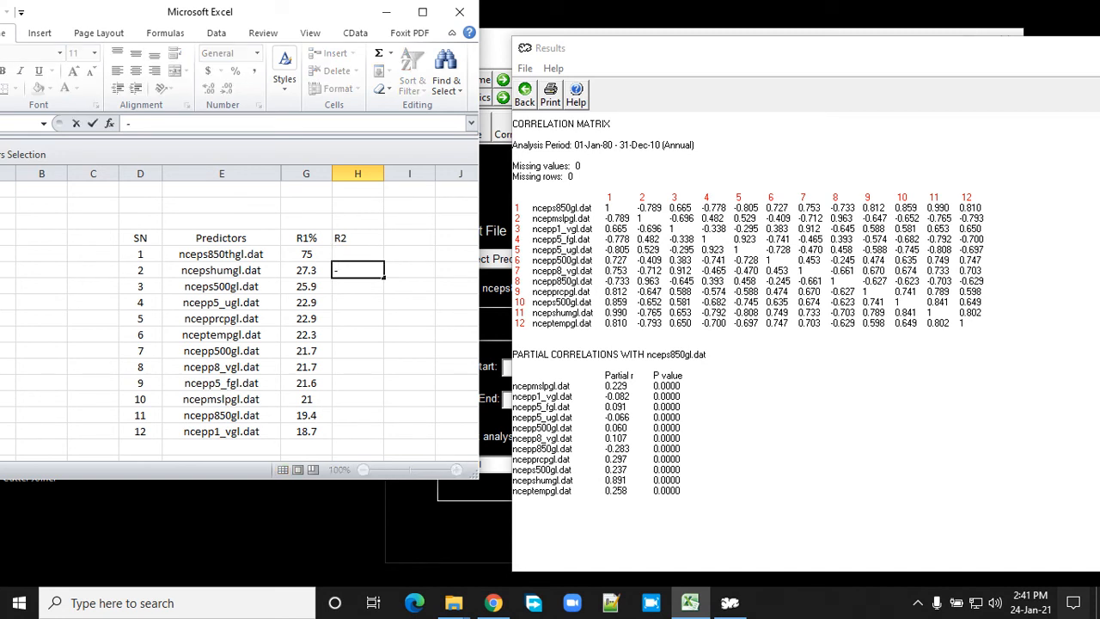
text(0.789)
key(Return)
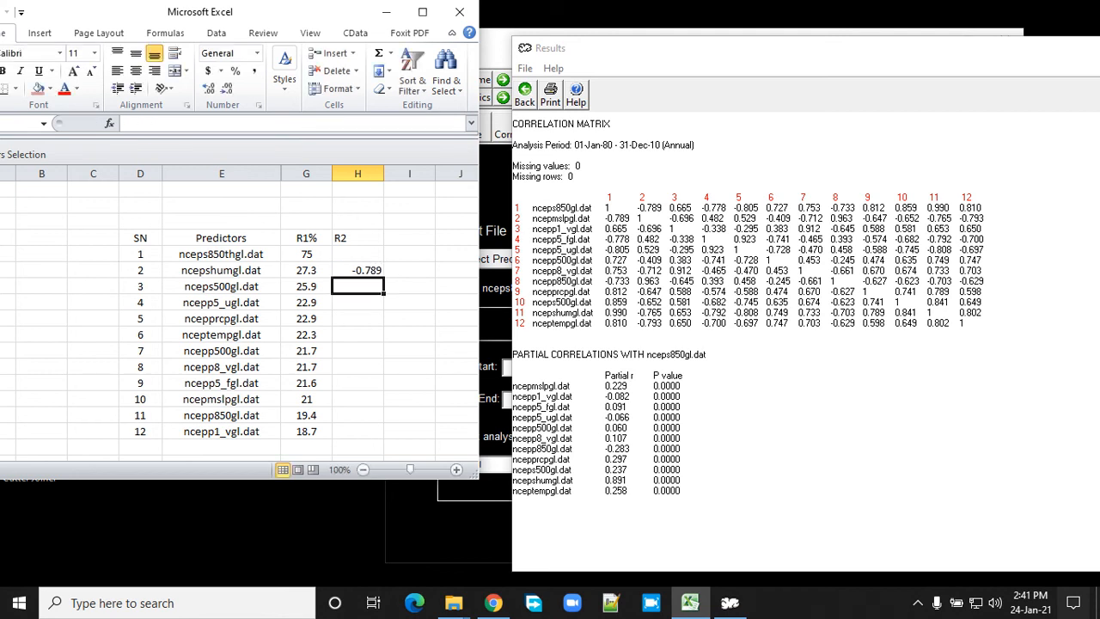
click(918, 603)
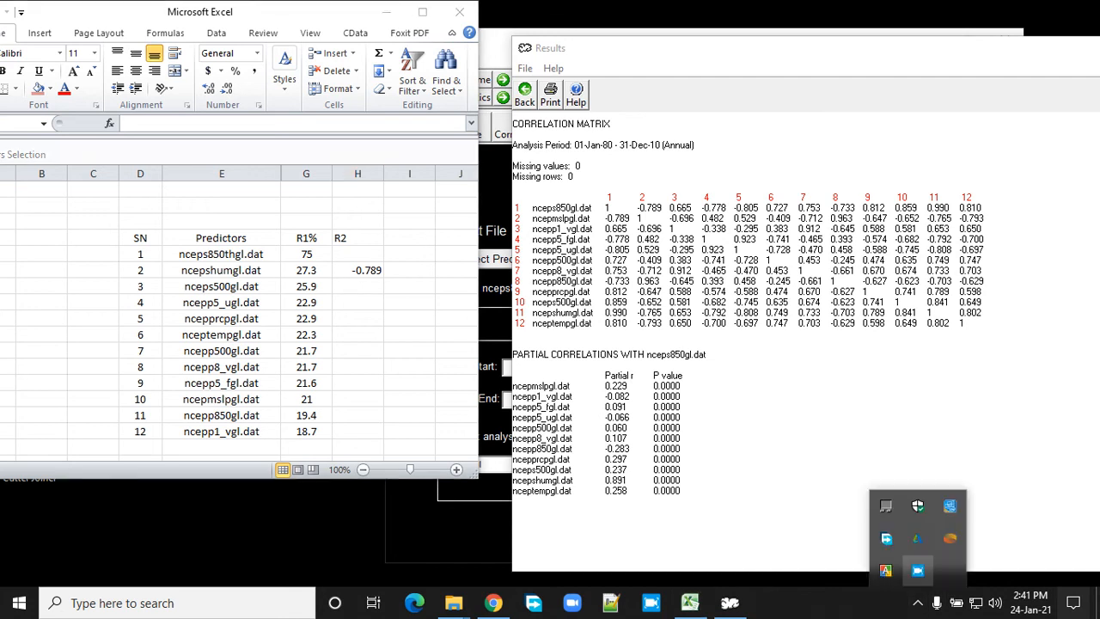
click(919, 570)
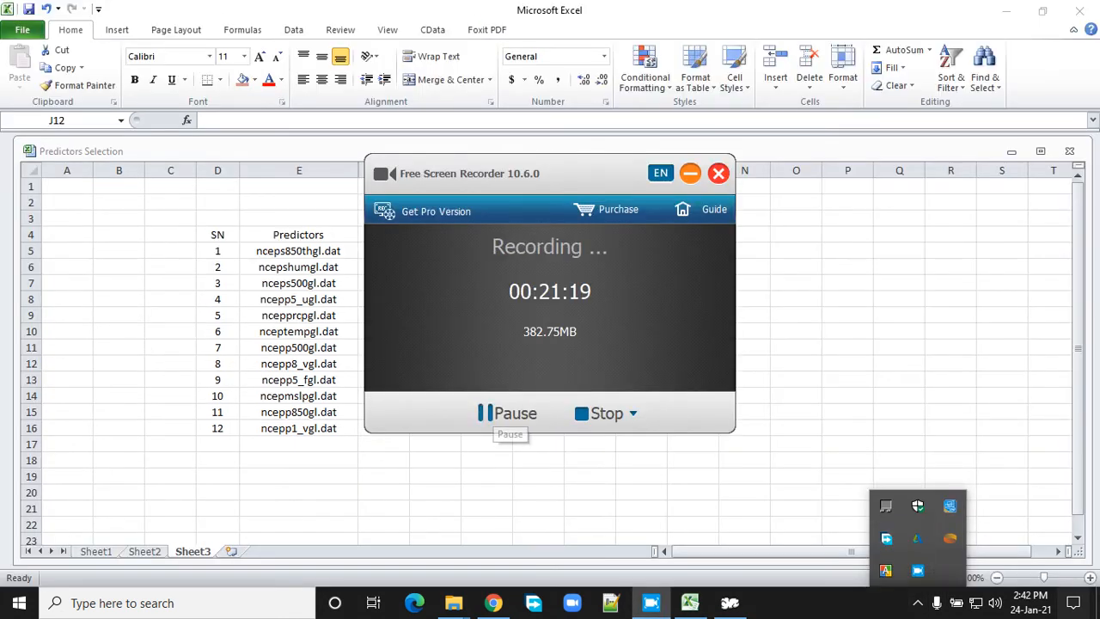
click(690, 173)
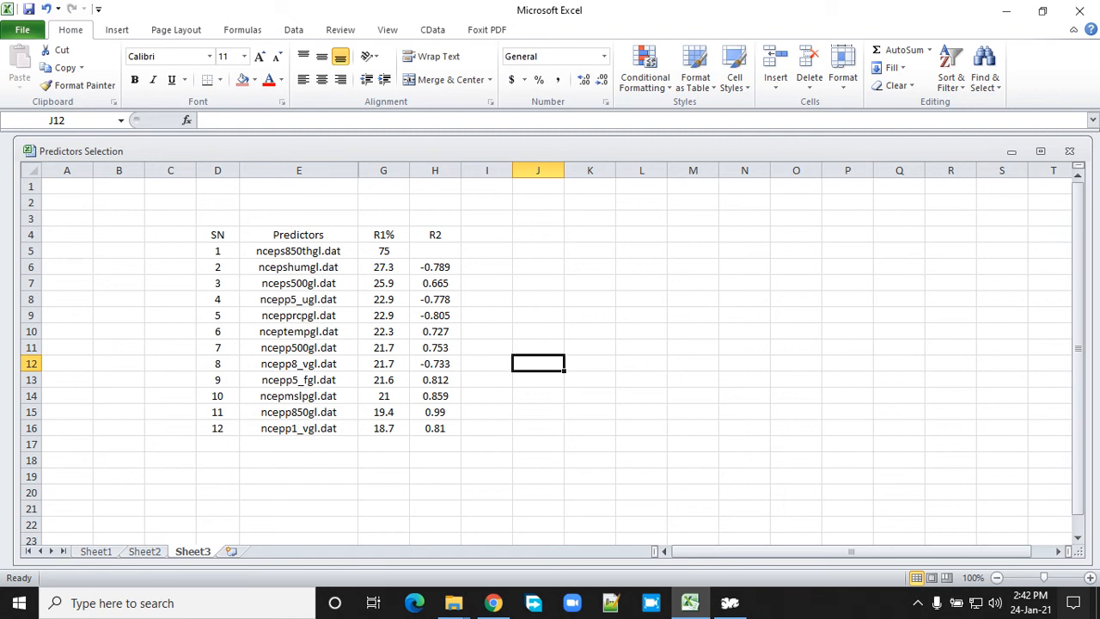
Calculate the absolute R2 percentage in I6 with =ABS(H6)*100 and fill it down to I16
click(486, 268)
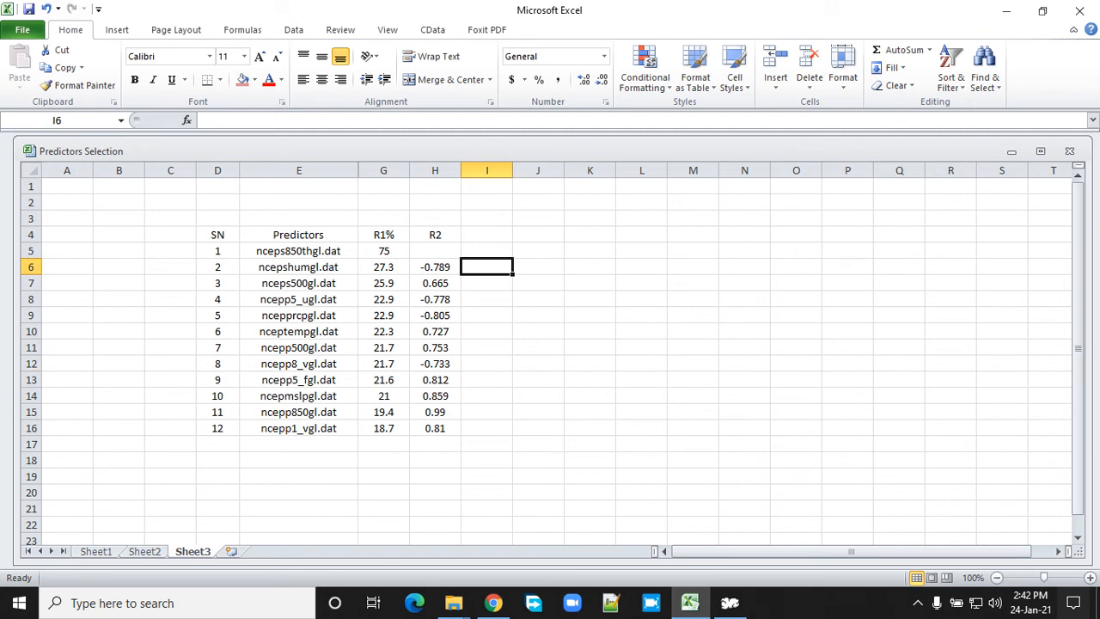
text(=)
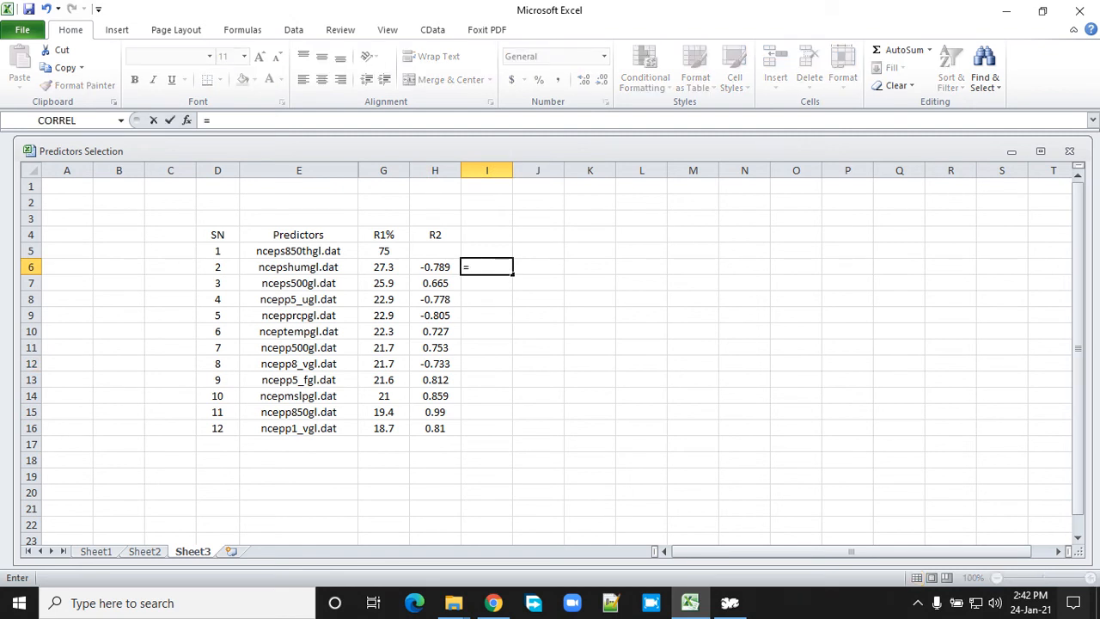
text(abs()
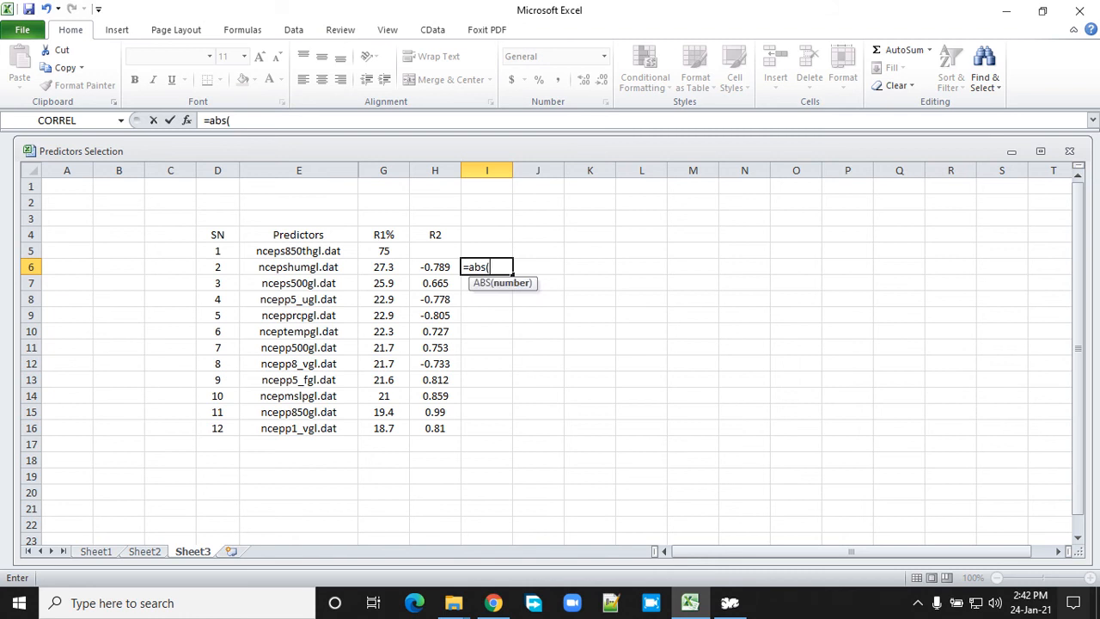
key(Left)
text())
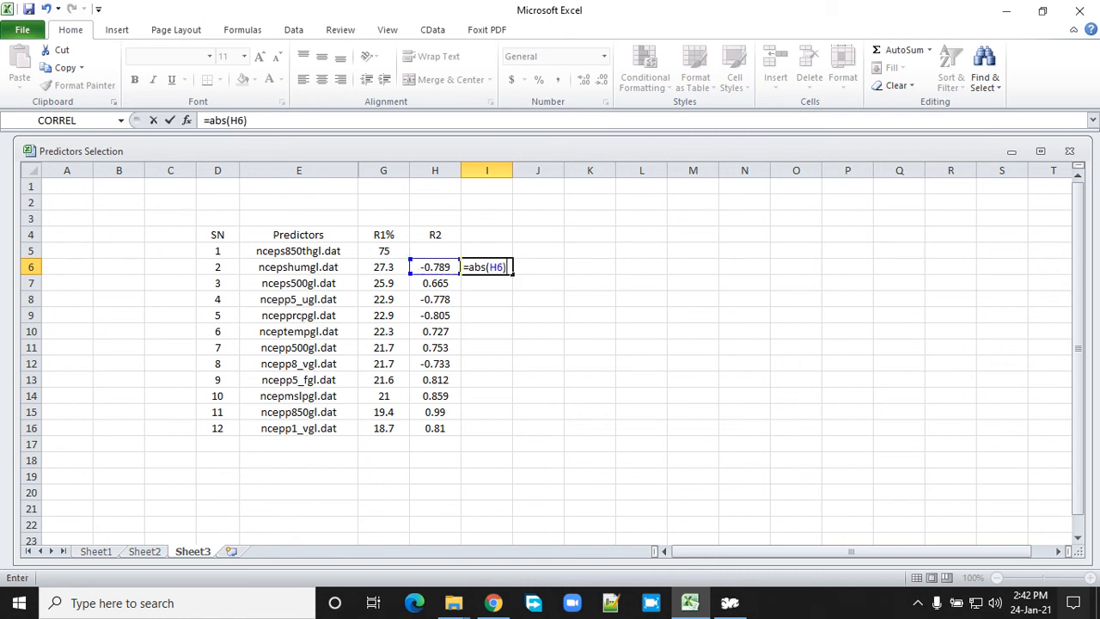
text(*100)
key(Return)
key(Up)
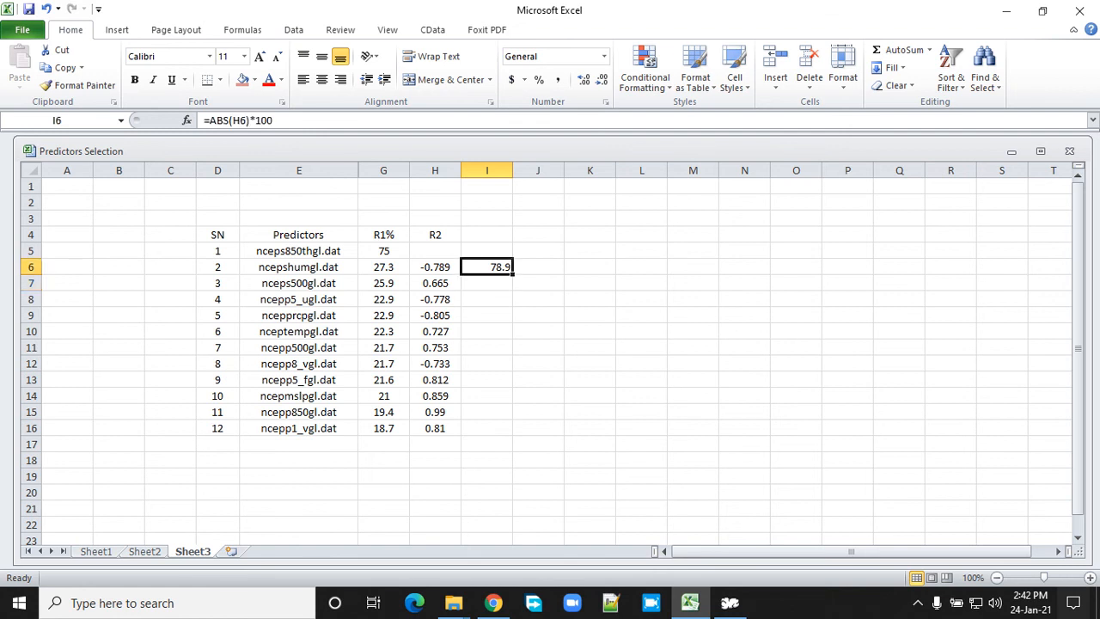
double_click(513, 276)
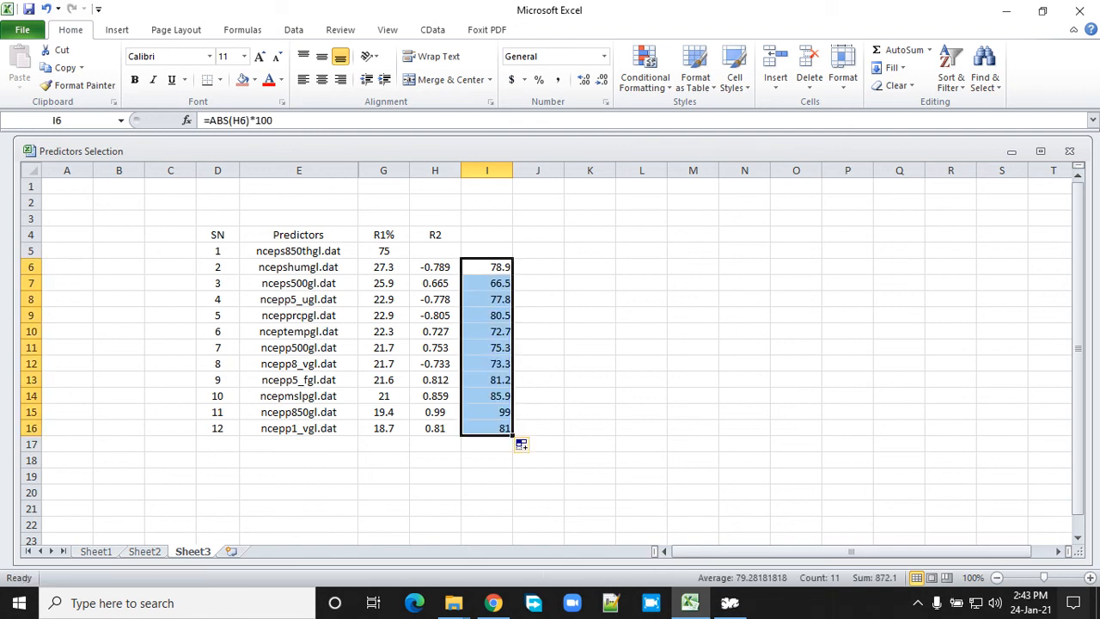
Centre the percentages in I6:I16 horizontally and vertically, and add the column header R2% in I4
click(322, 80)
click(322, 56)
click(486, 235)
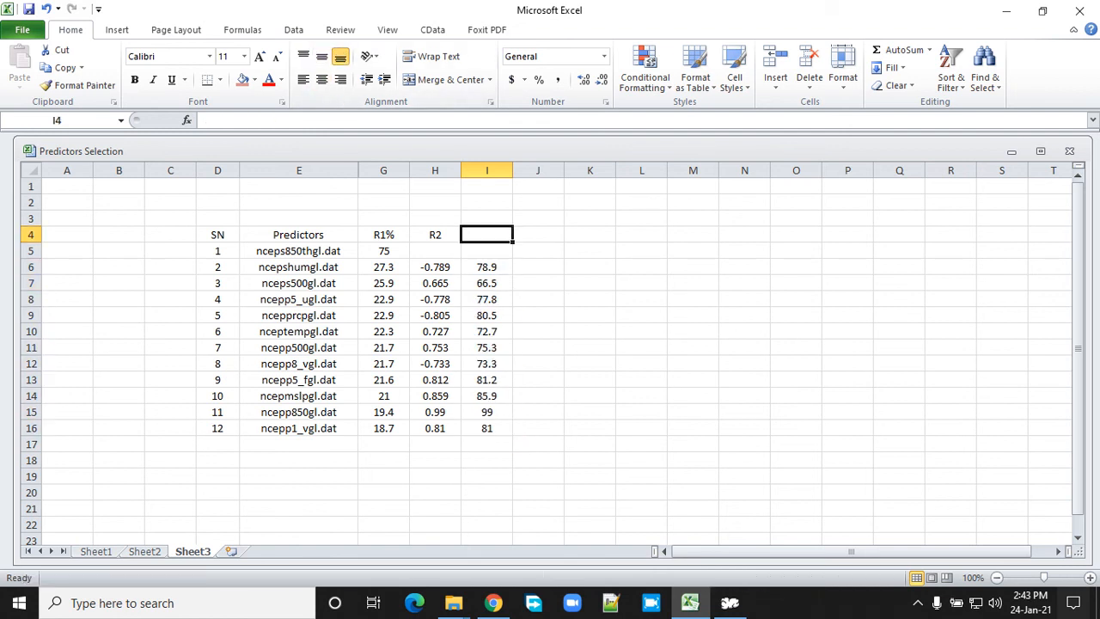
text(R2)
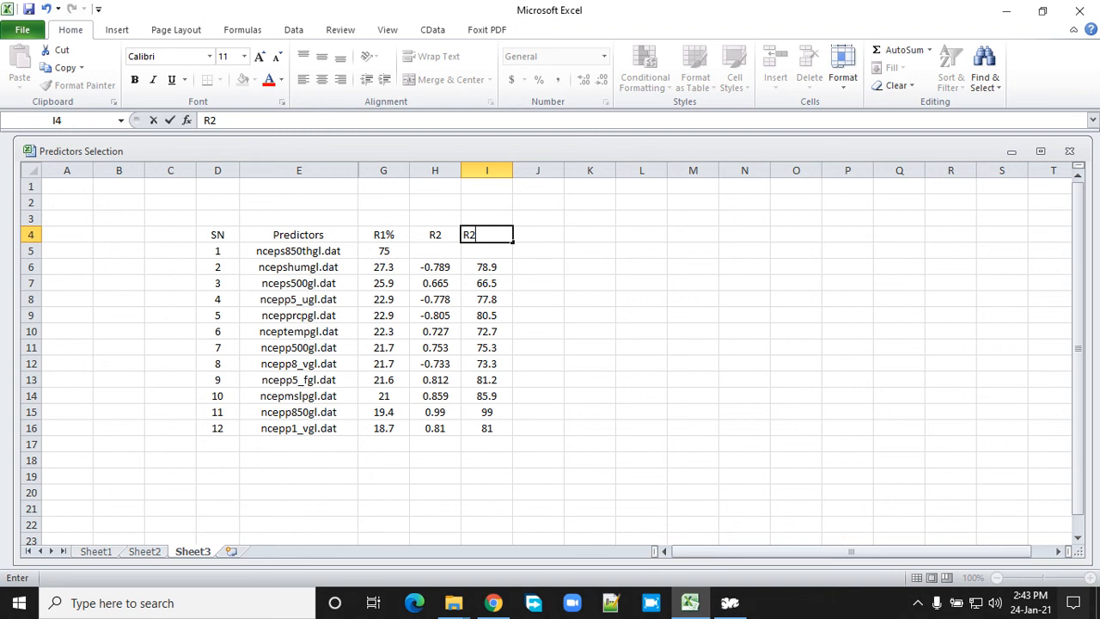
text(%)
Hide column H, which holds the raw R2 correlation values
right_click(443, 170)
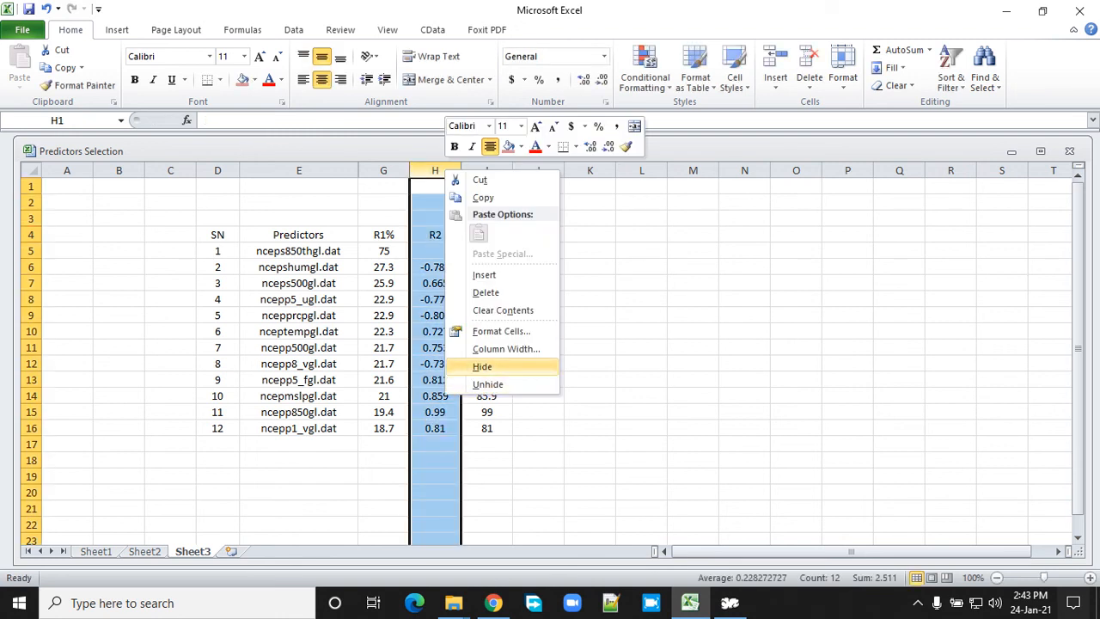
click(482, 366)
click(590, 379)
click(487, 428)
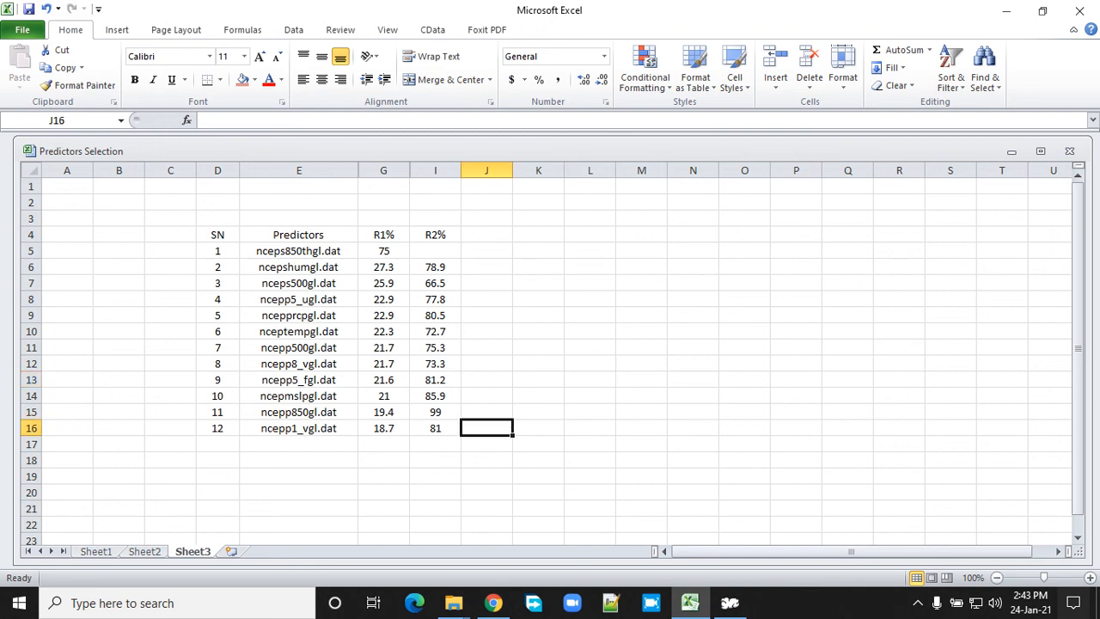
Compare Table 3 in the reference paper with the partial correlations and P values in the SDSM Results window
key(alt+Tab)
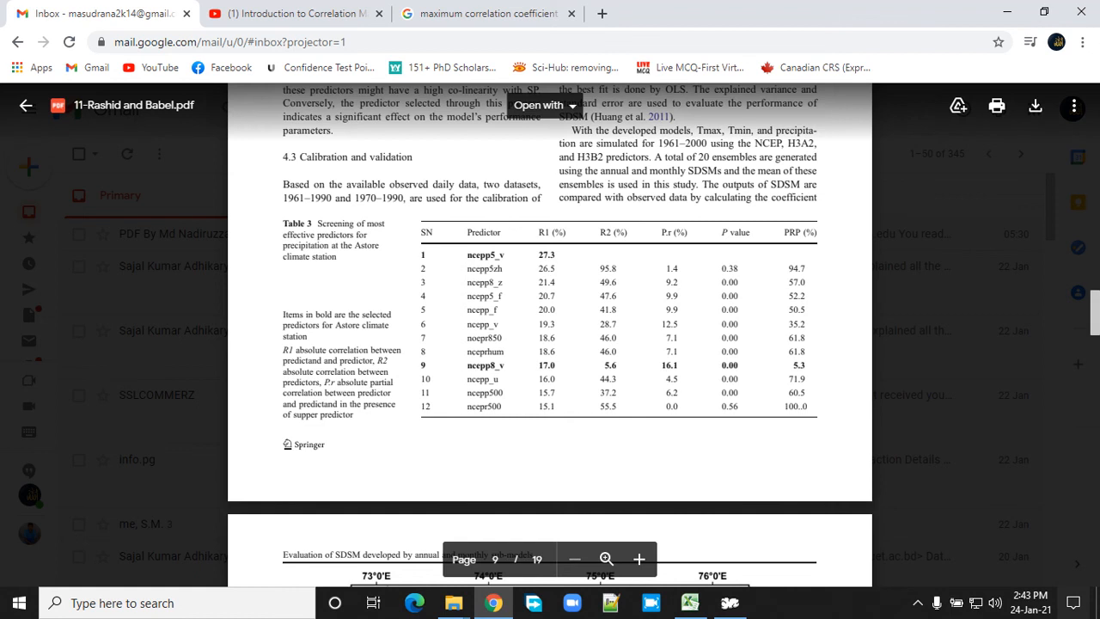
click(1007, 12)
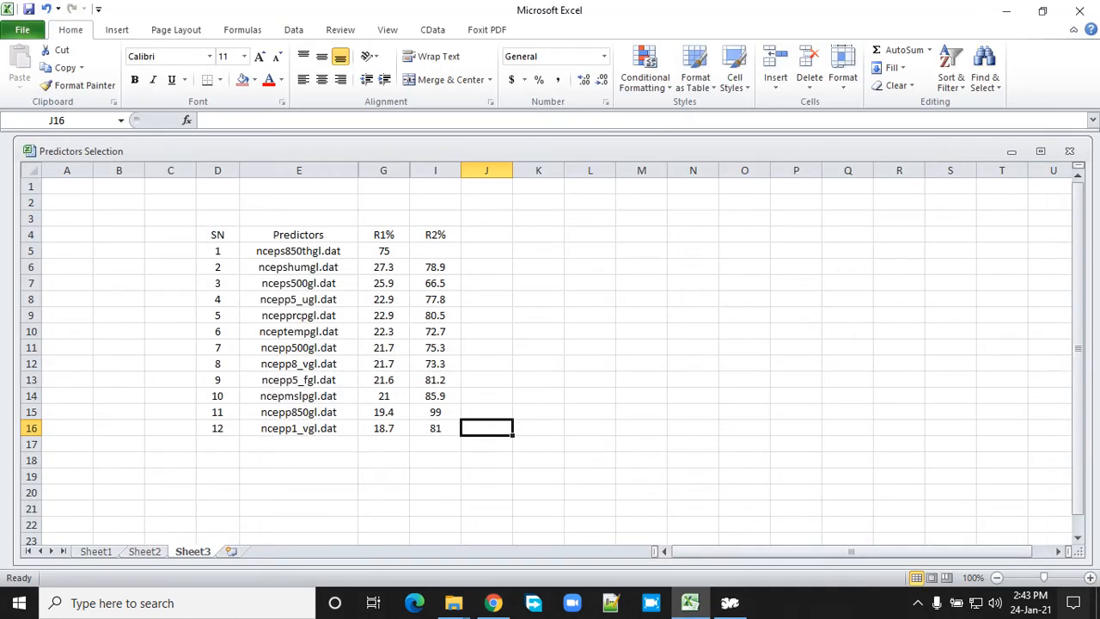
click(730, 603)
drag(625, 47, 499, 40)
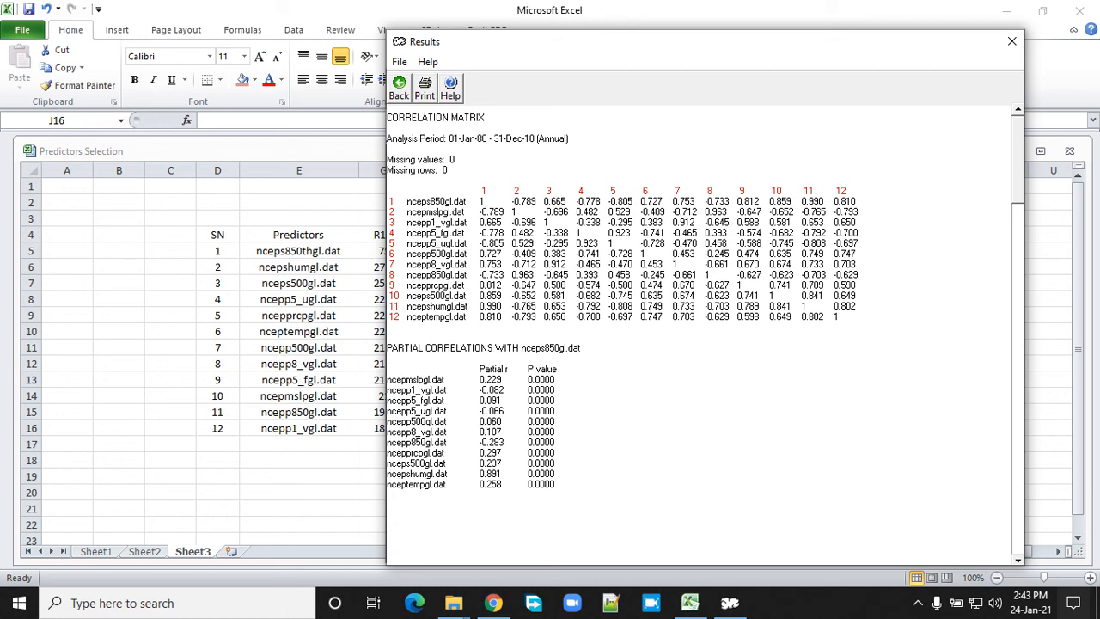
click(493, 603)
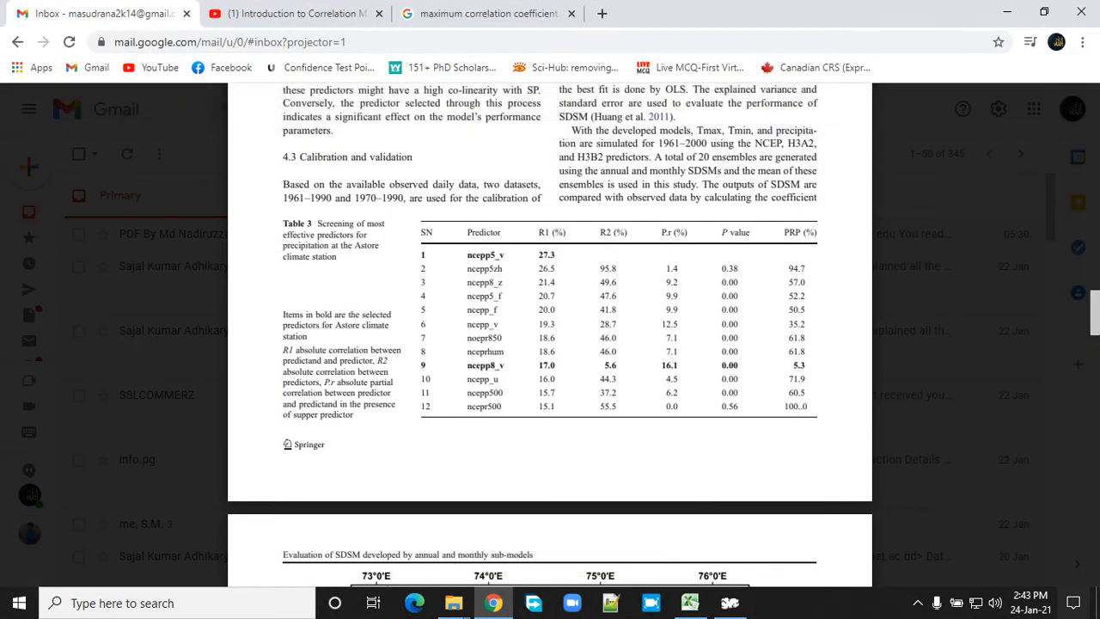
click(1008, 12)
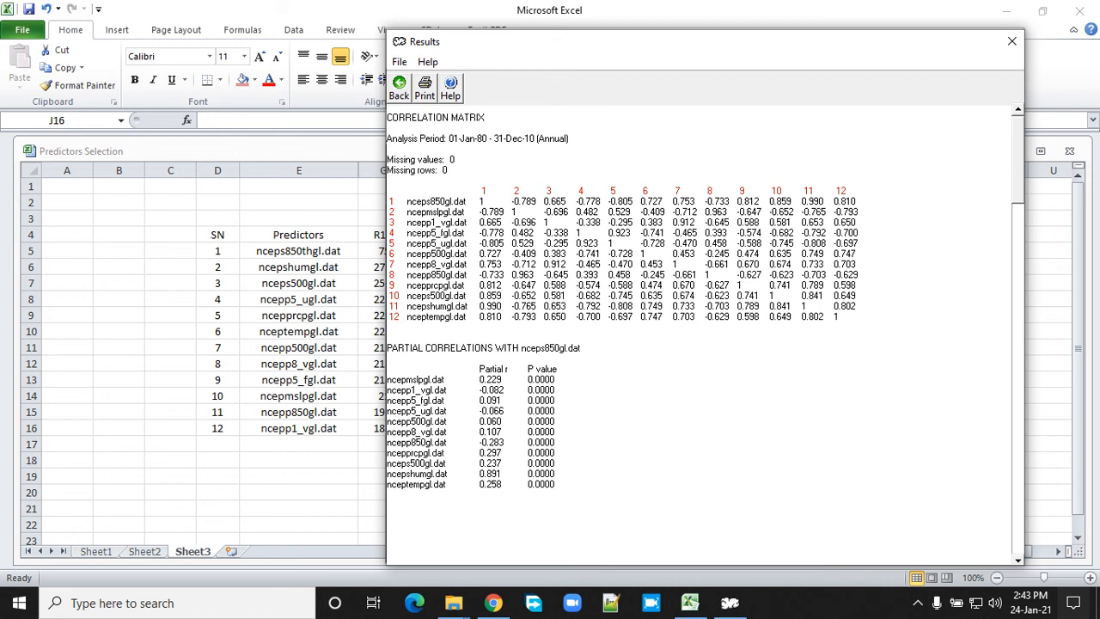
click(918, 603)
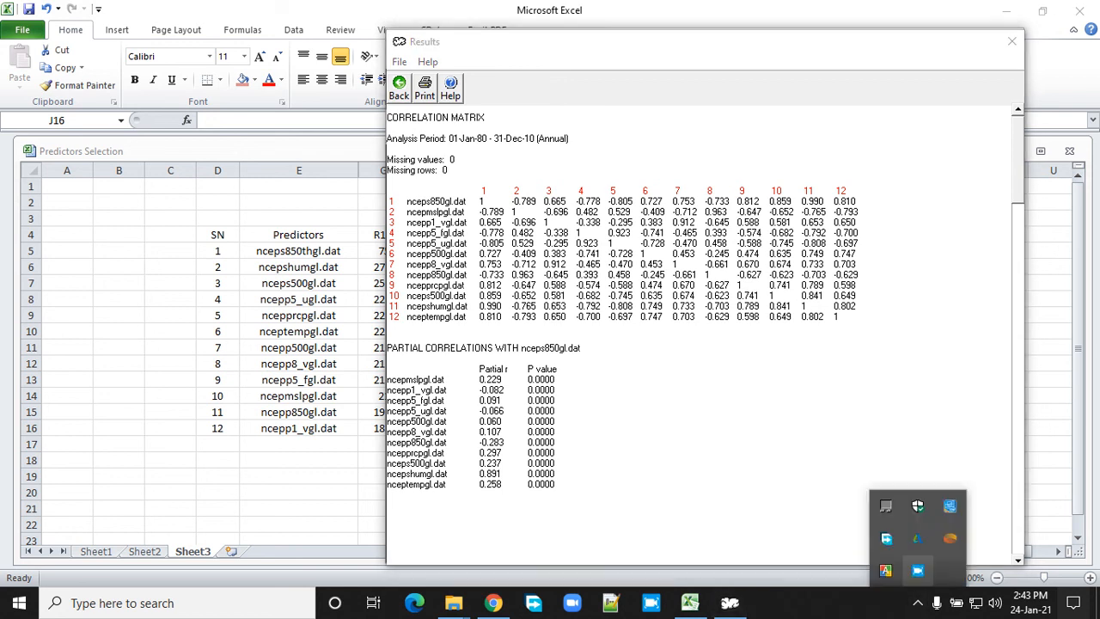
click(918, 570)
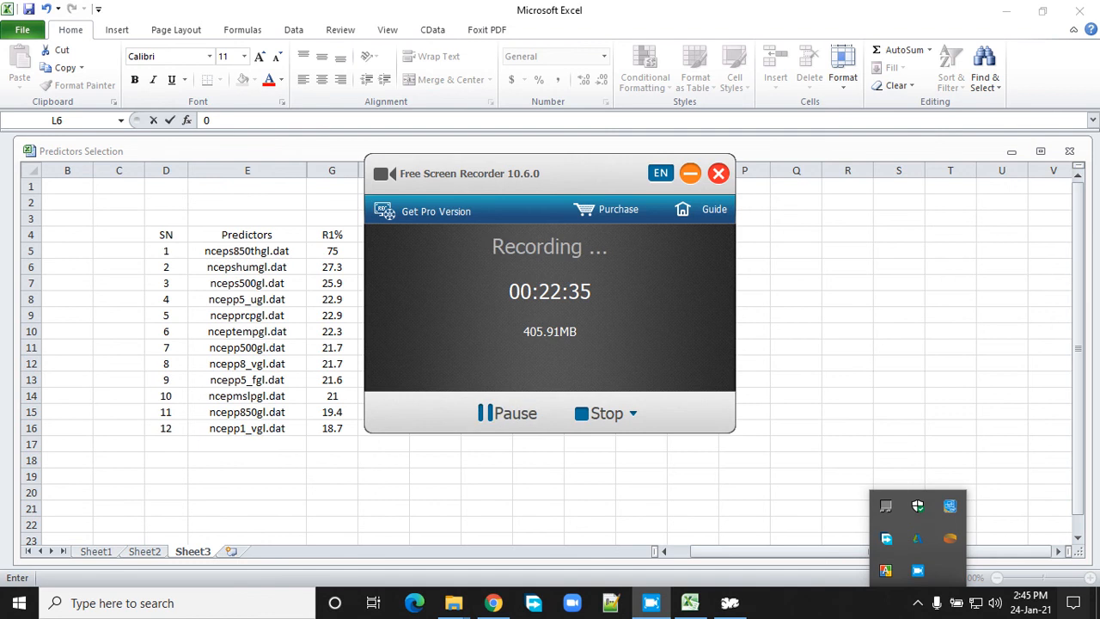
Enter 0 as the P value in L6 and add the column header P.r% in K4
text(0)
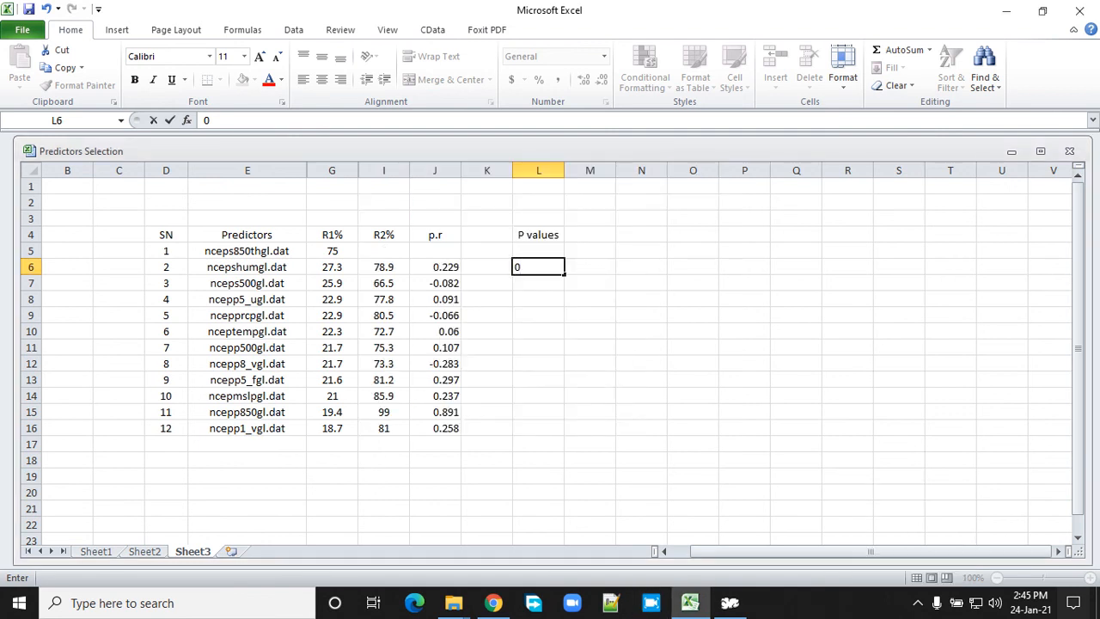
click(487, 235)
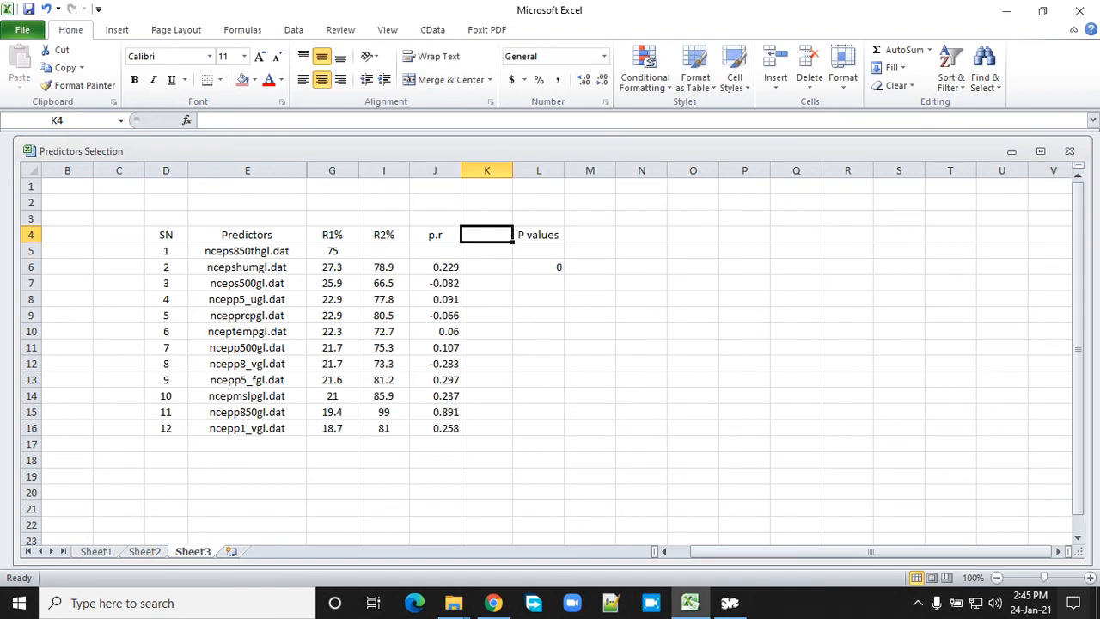
text(P.)
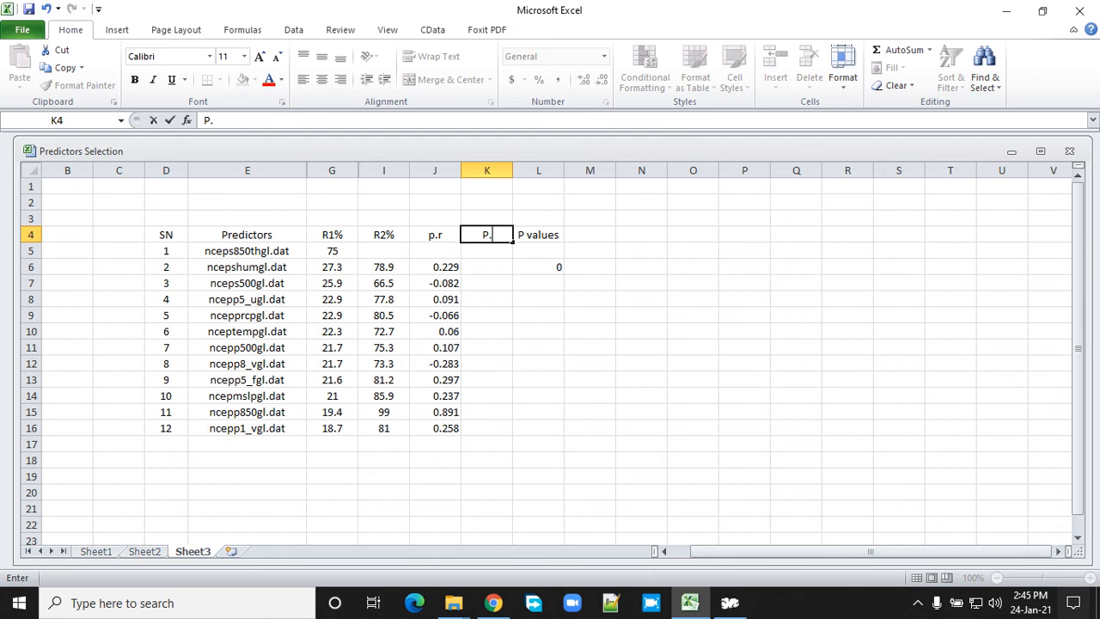
text(r%)
Calculate the absolute partial correlation percentage in K6 with =ABS(J6)*100 and fill it down to K16
click(487, 267)
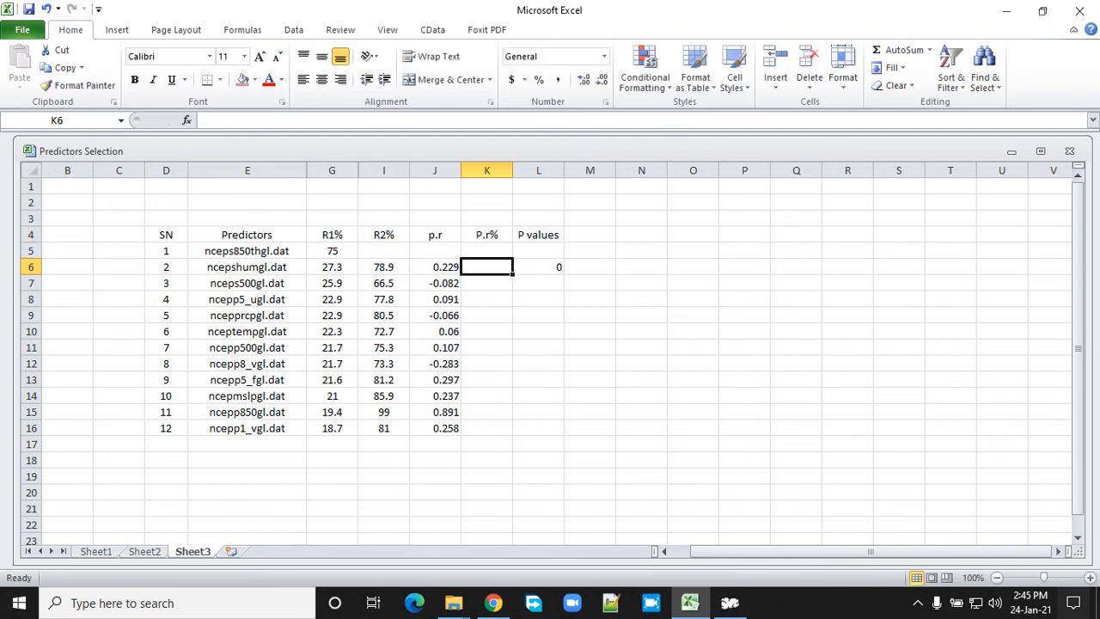
text(=)
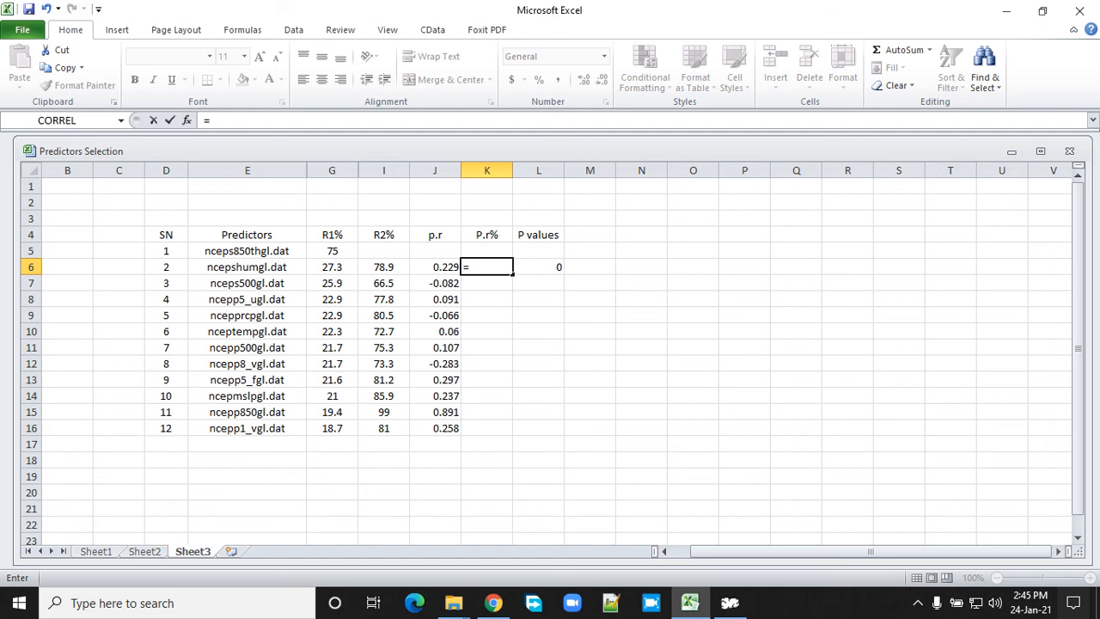
text(abs)
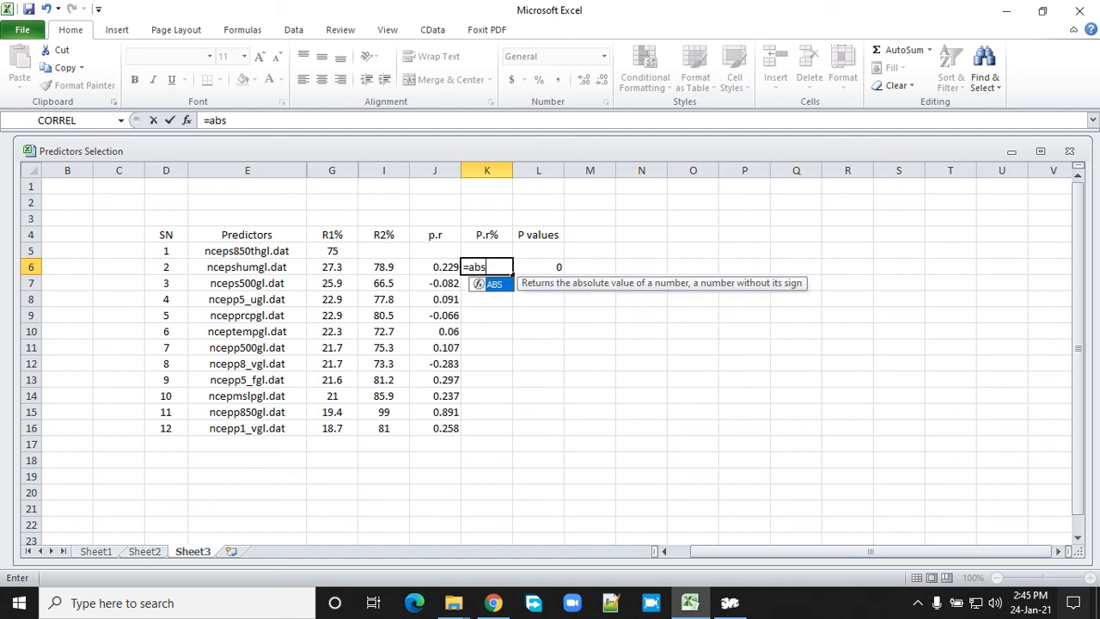
text(()
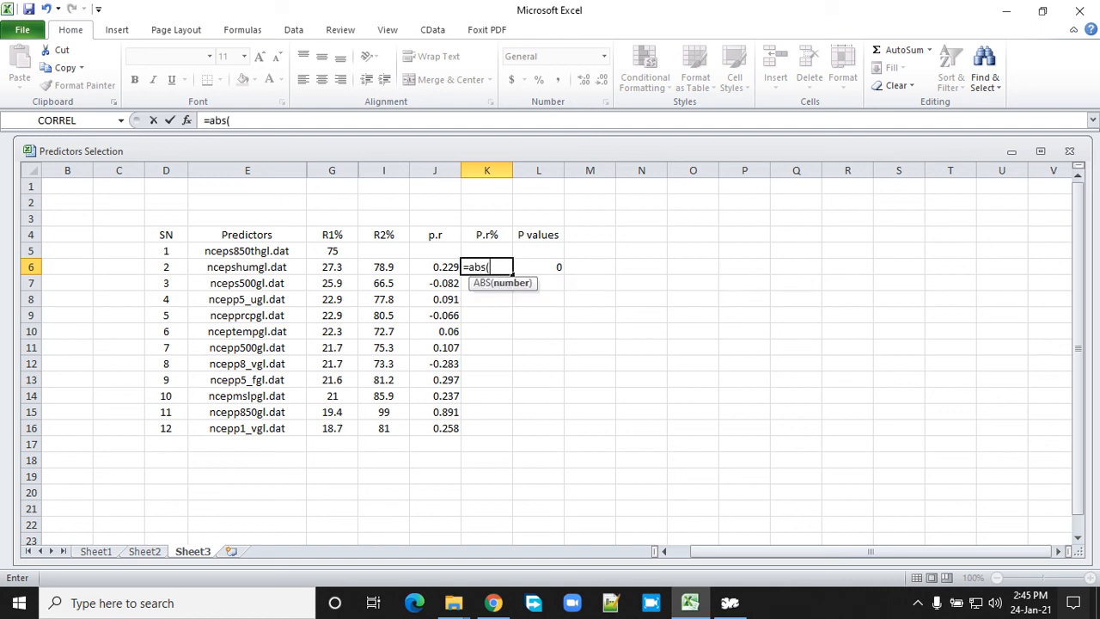
click(435, 266)
text())
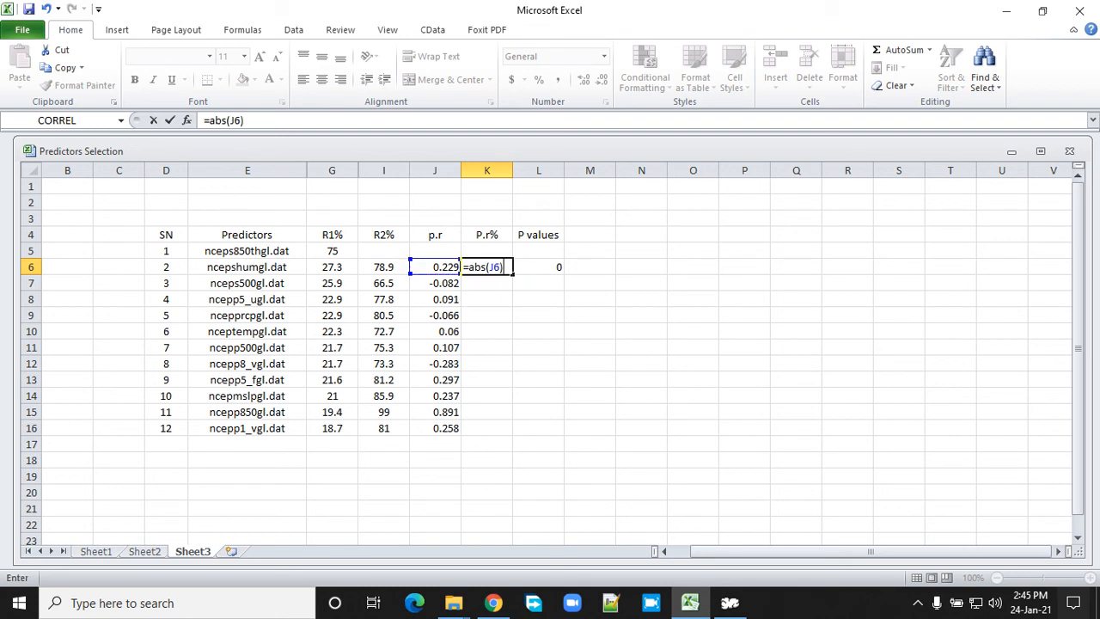
key(Return)
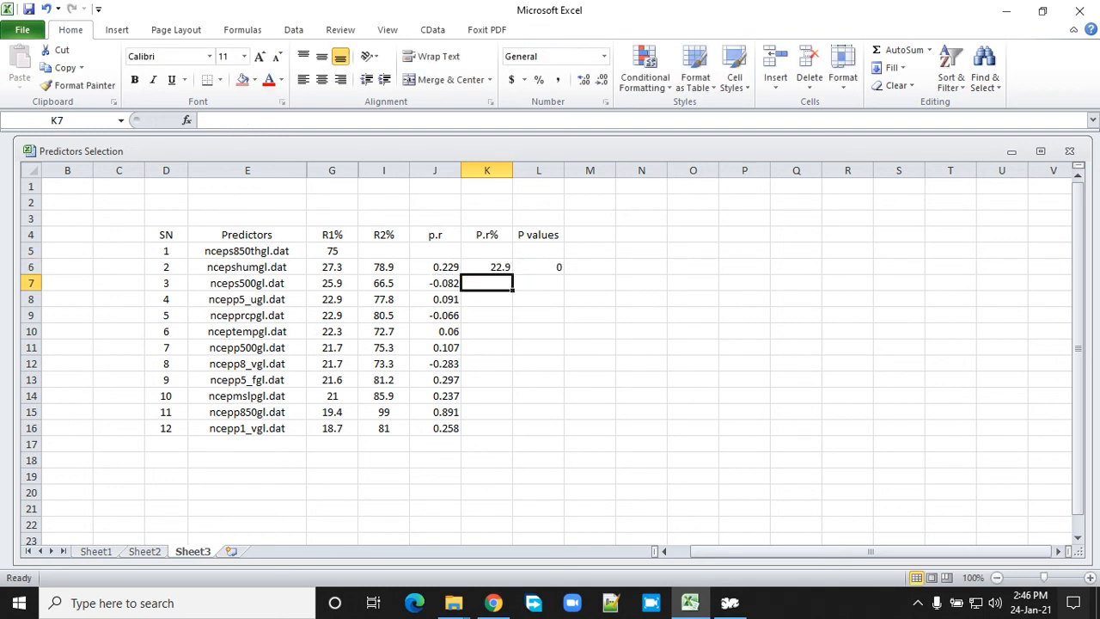
click(487, 267)
double_click(514, 273)
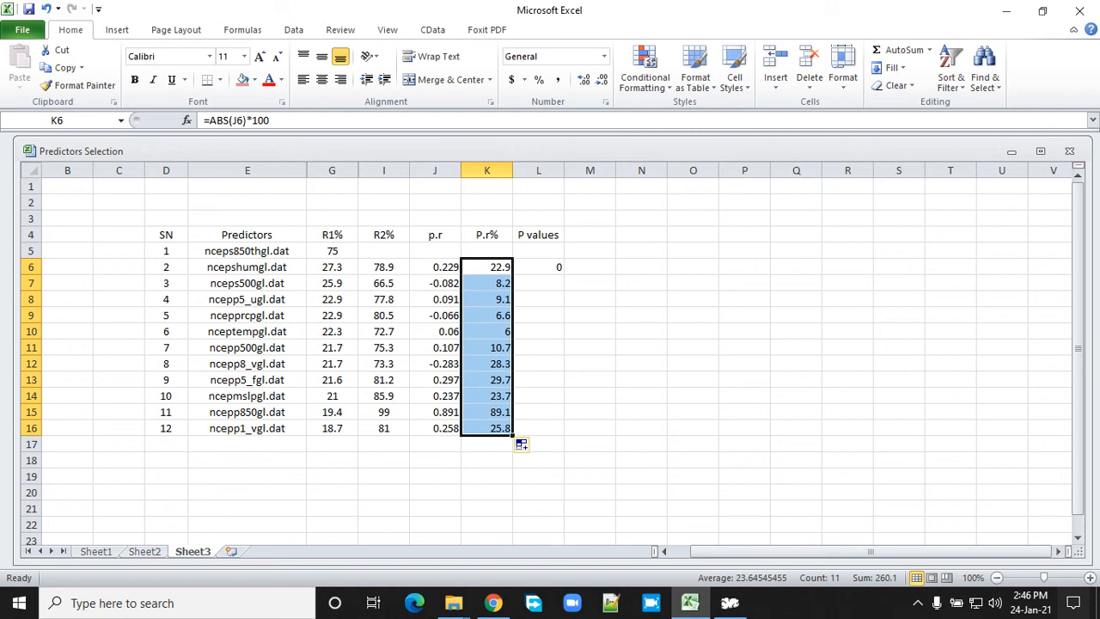
Hide column J, which holds the raw p.r values
click(435, 170)
right_click(440, 170)
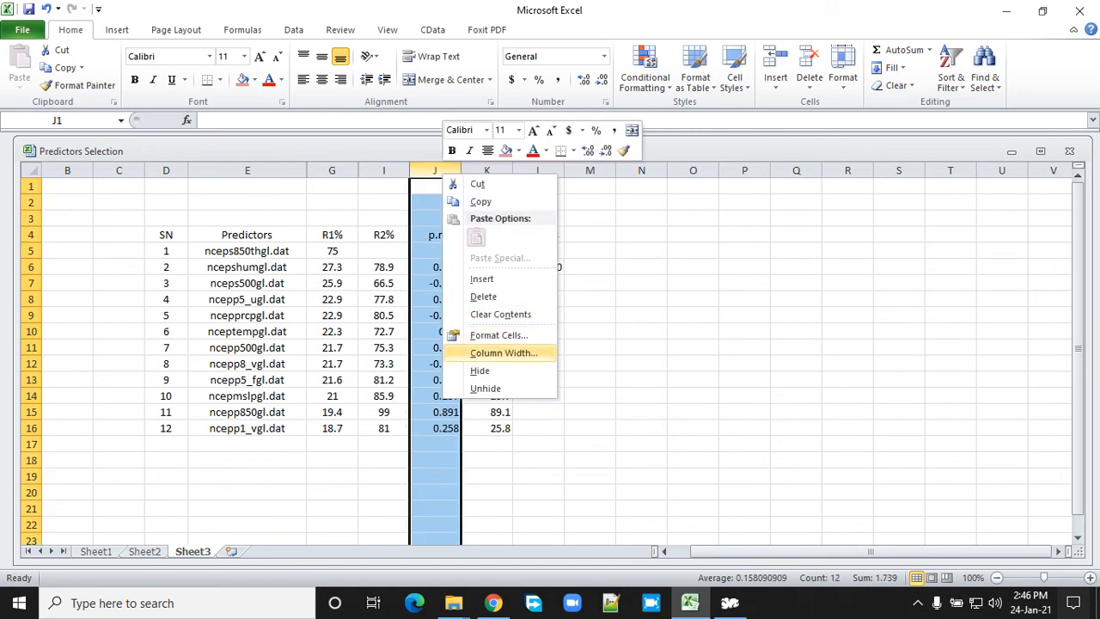
click(486, 371)
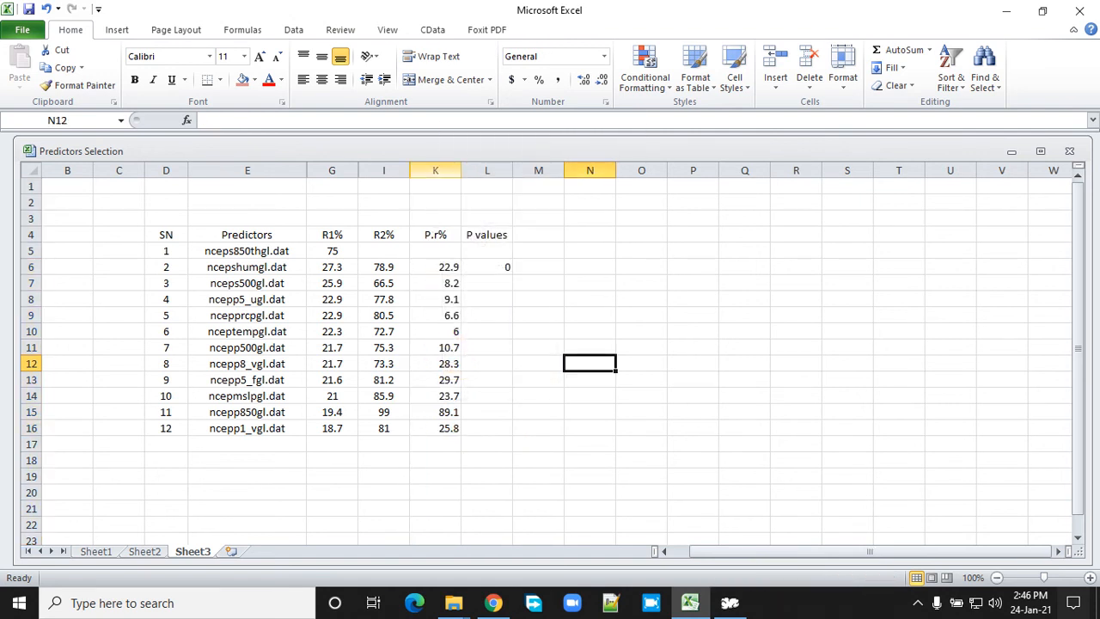
Centre the contents of the P.r% column K horizontally and vertically
click(435, 170)
click(321, 79)
click(321, 56)
click(642, 298)
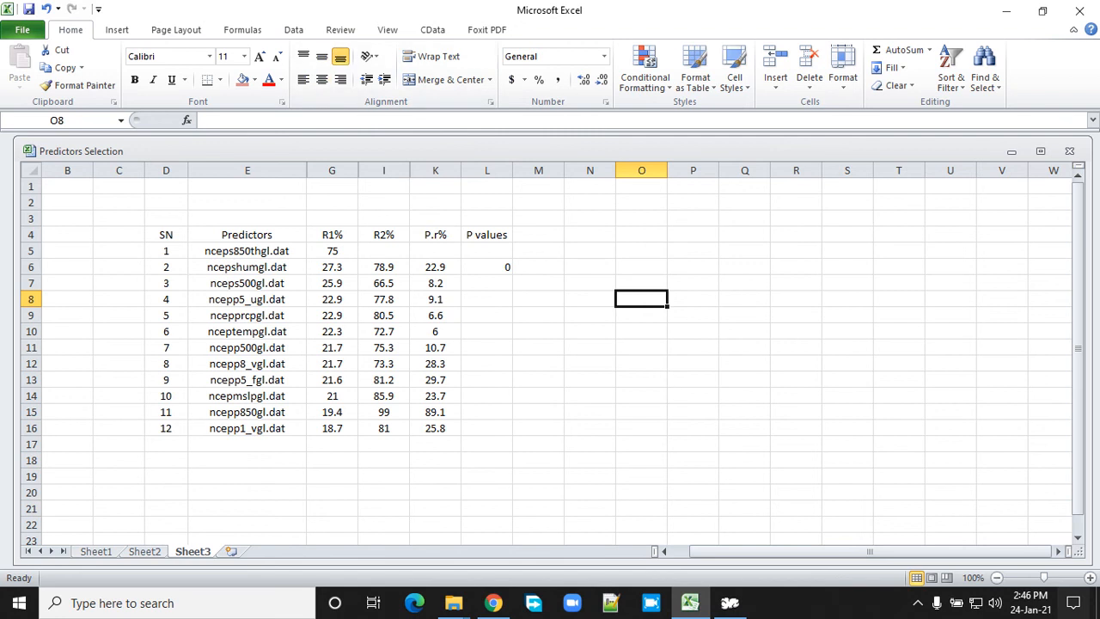
Fill the P value in L6 down to L16 and centre the filled cells horizontally and vertically
click(487, 266)
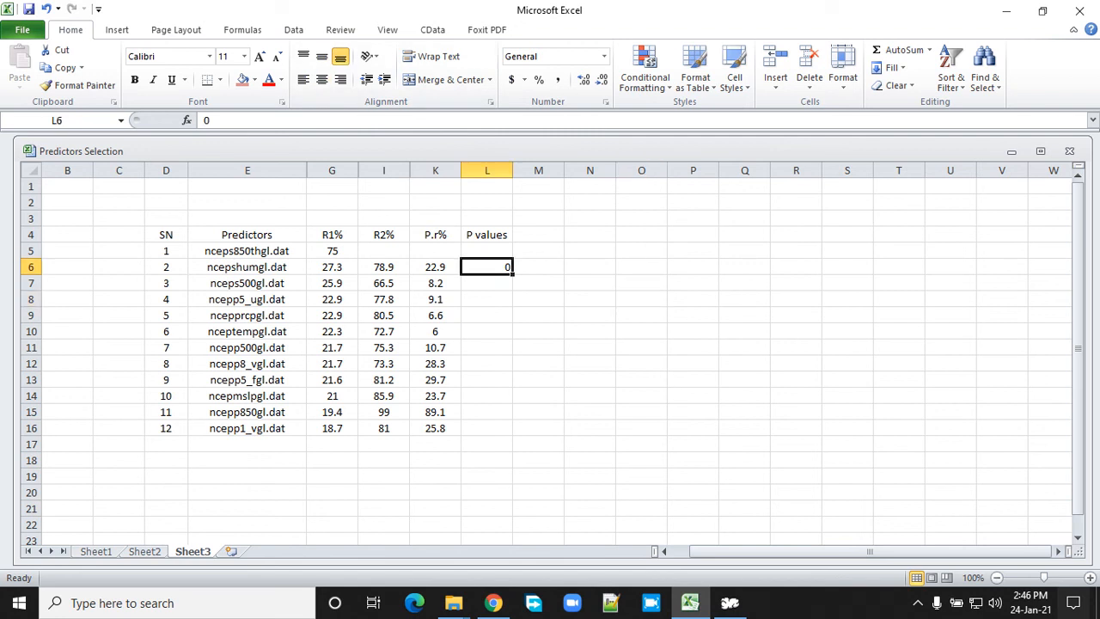
double_click(512, 272)
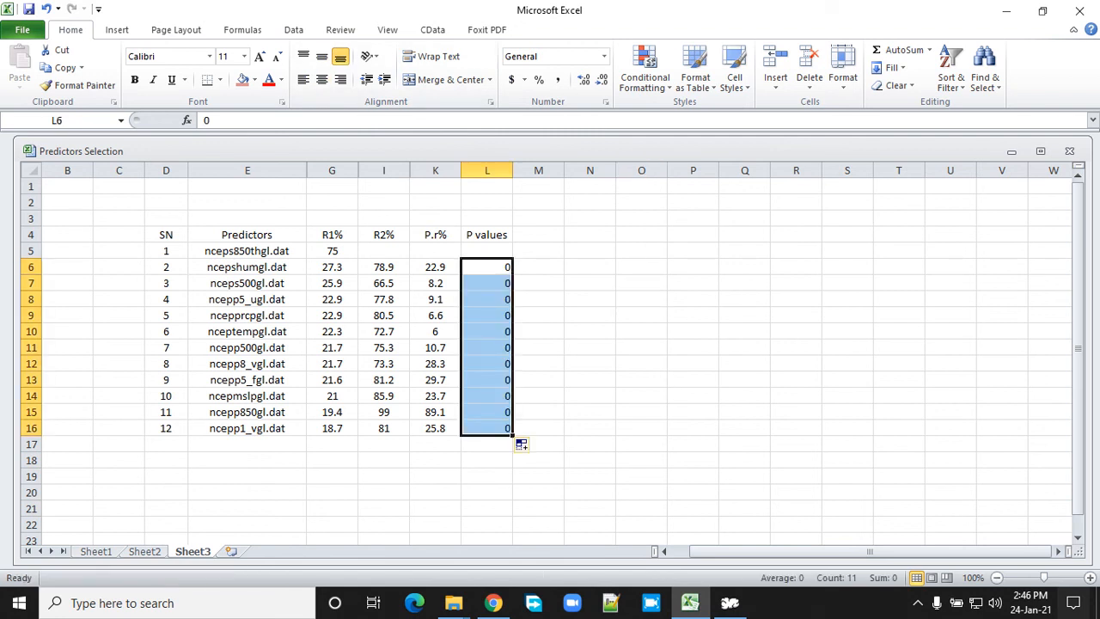
click(322, 79)
click(322, 56)
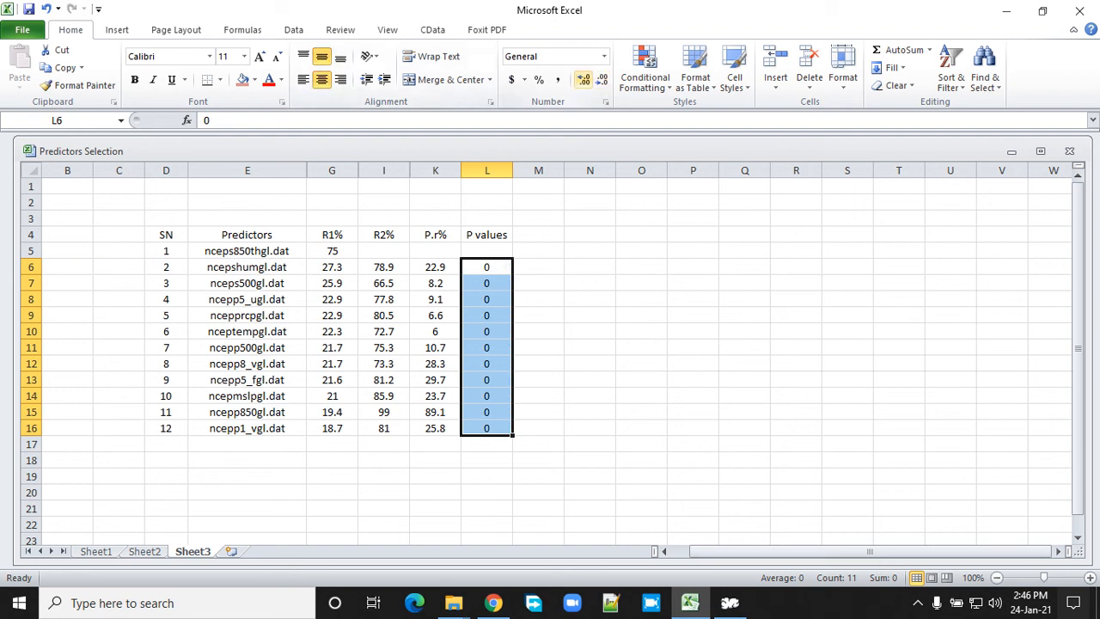
Format the P values in L6:L16 to show two decimal places
click(584, 79)
click(602, 79)
click(583, 79)
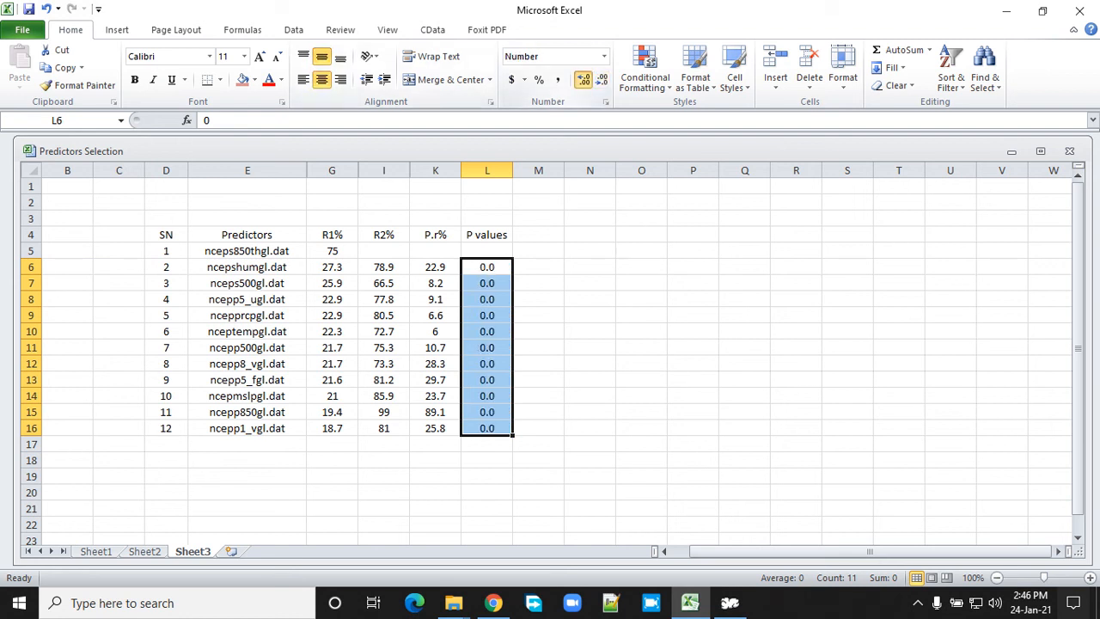
double_click(584, 79)
click(584, 79)
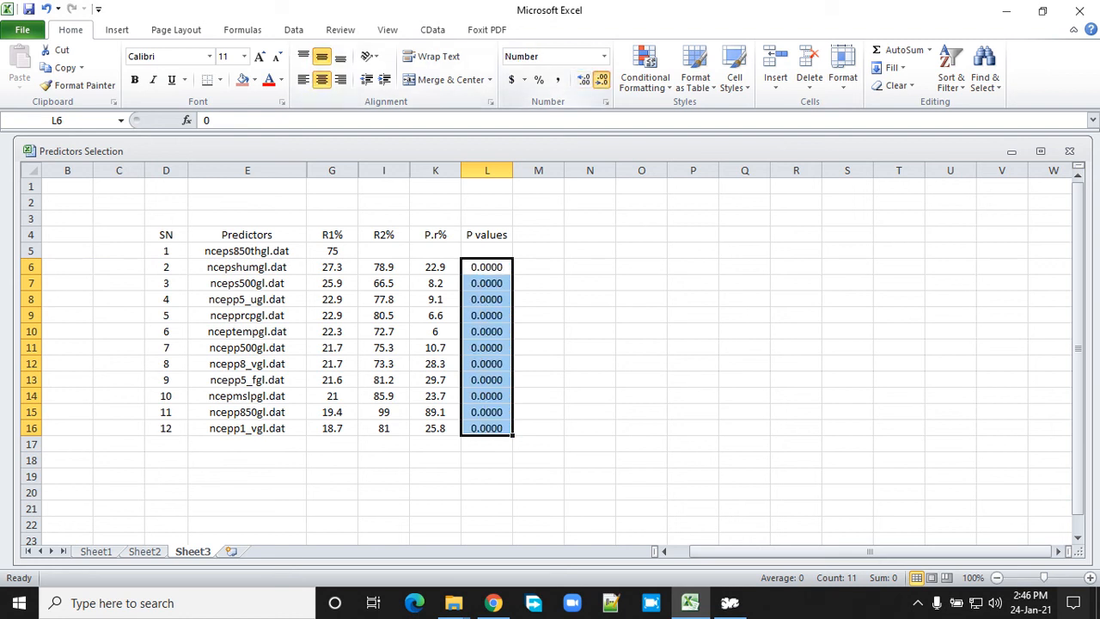
double_click(602, 79)
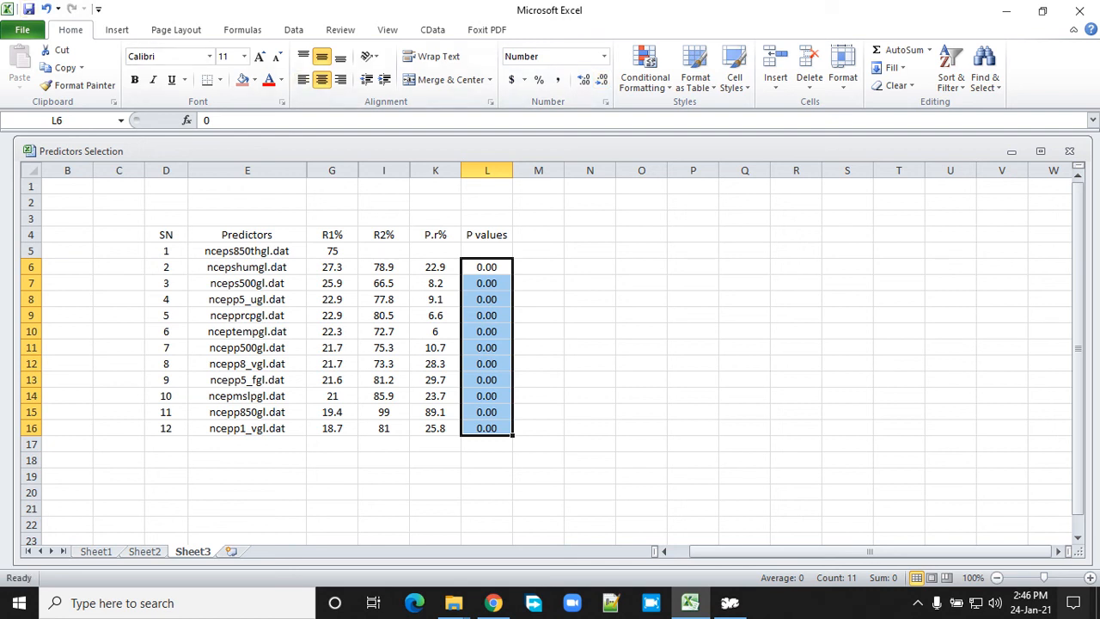
click(590, 299)
Check the last column of Table 3 in the reference paper and add the matching header PRP% in M4
click(538, 235)
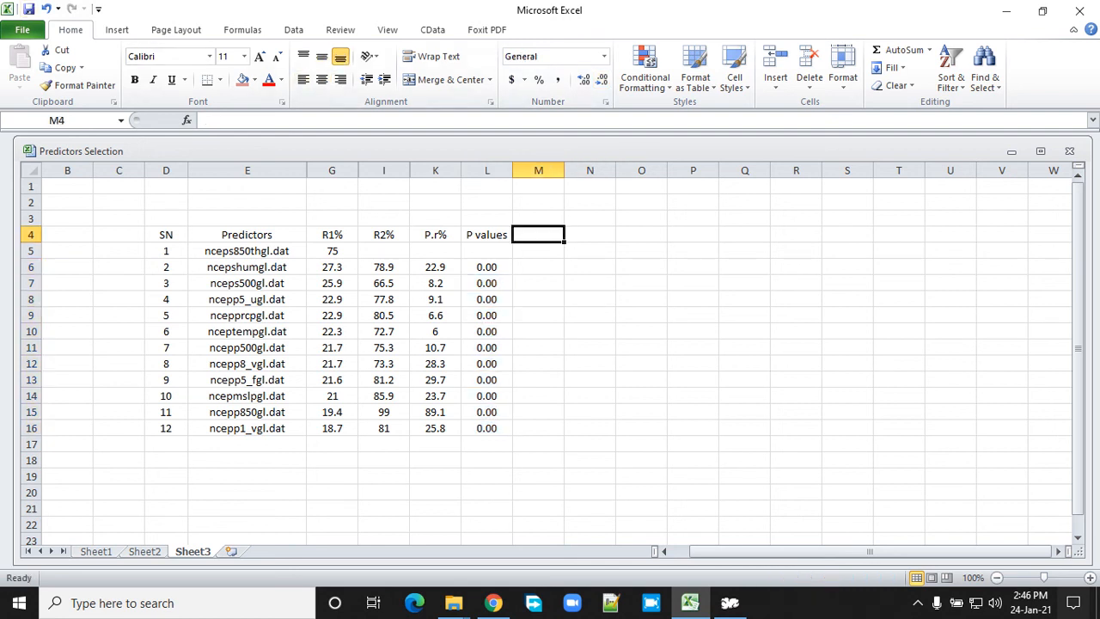
click(494, 603)
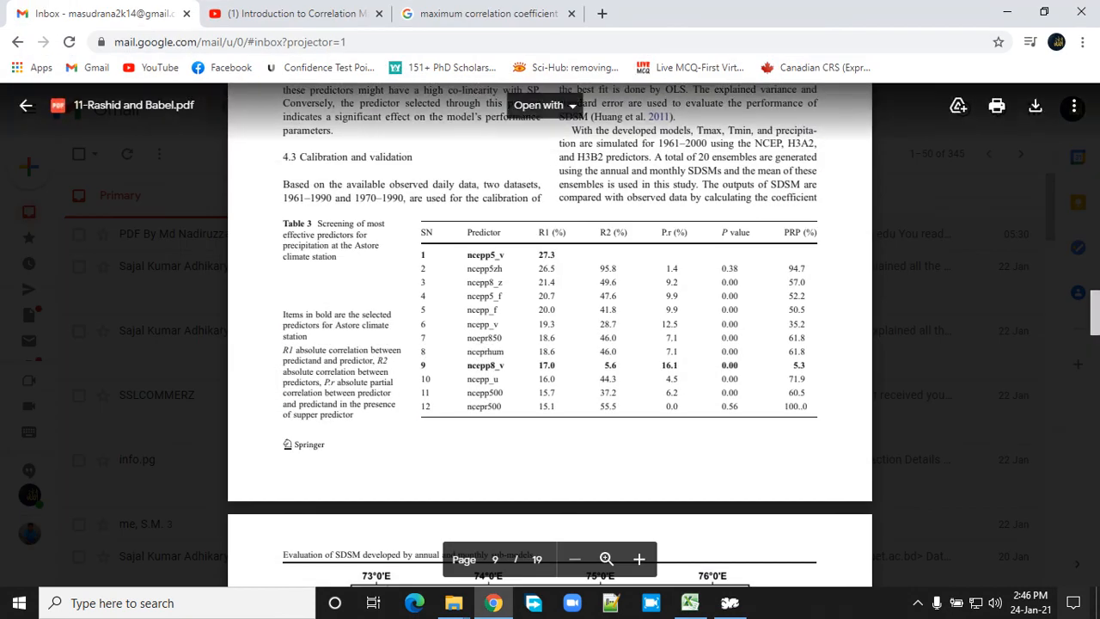
click(690, 602)
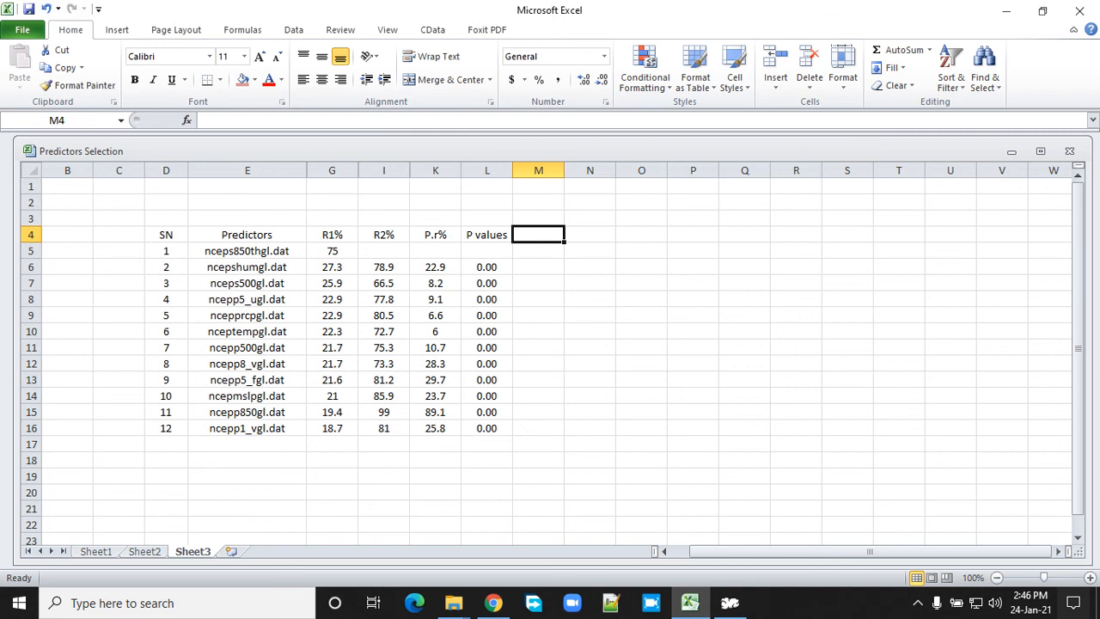
text(pr)
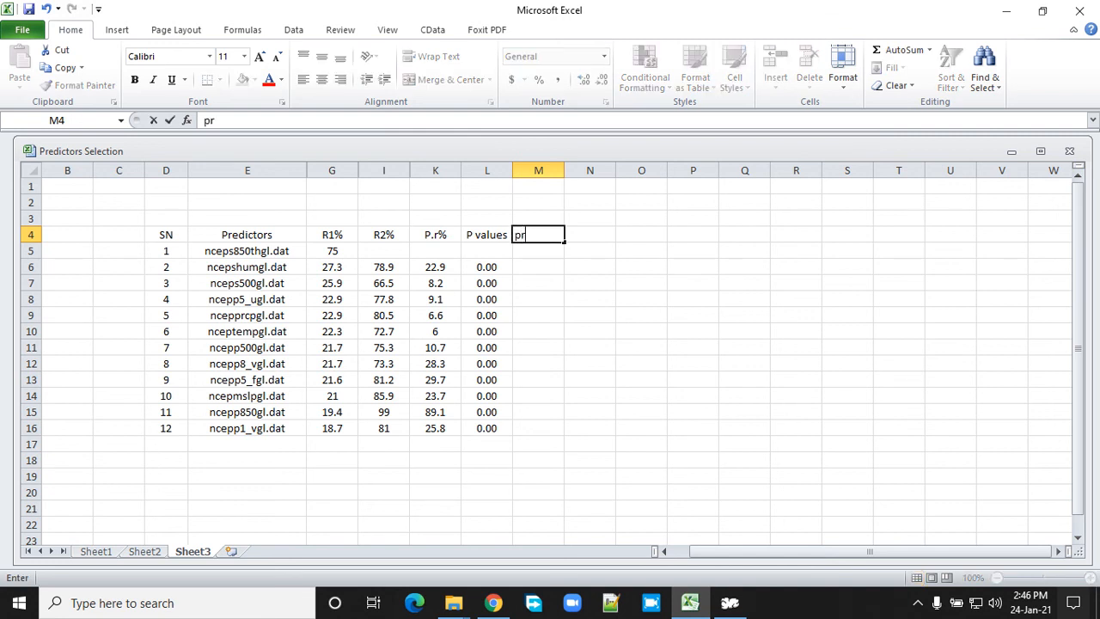
key(BackSpace)
key(BackSpace)
text(PRP)
click(538, 282)
click(538, 332)
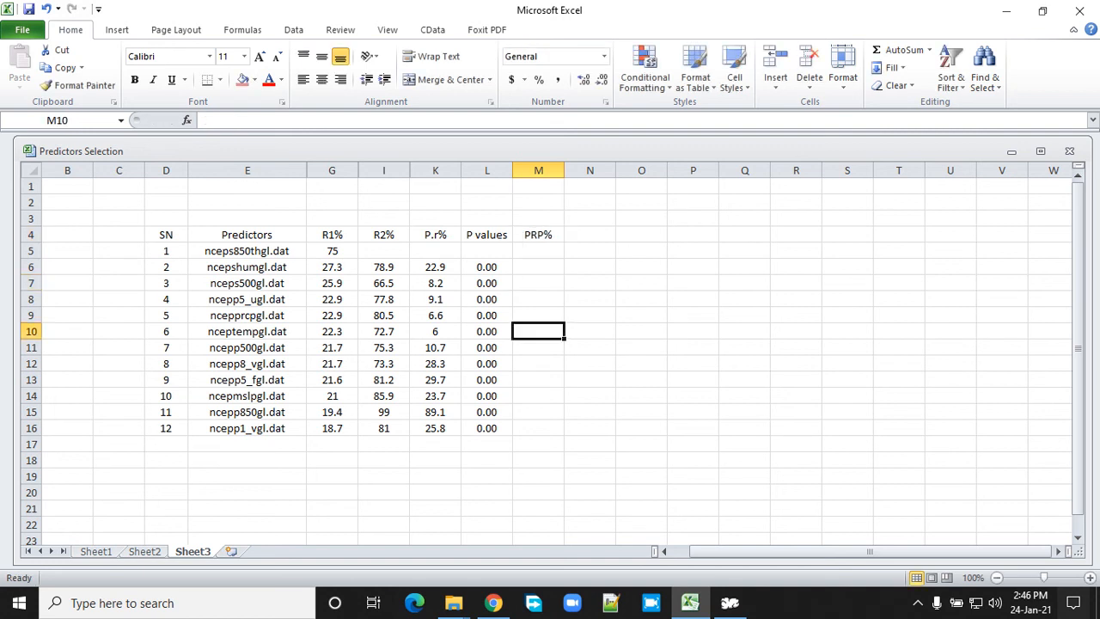
Calculate PRP% in M6 with the formula =(K6-G6)/G6*100 and fill it down to M16
click(538, 268)
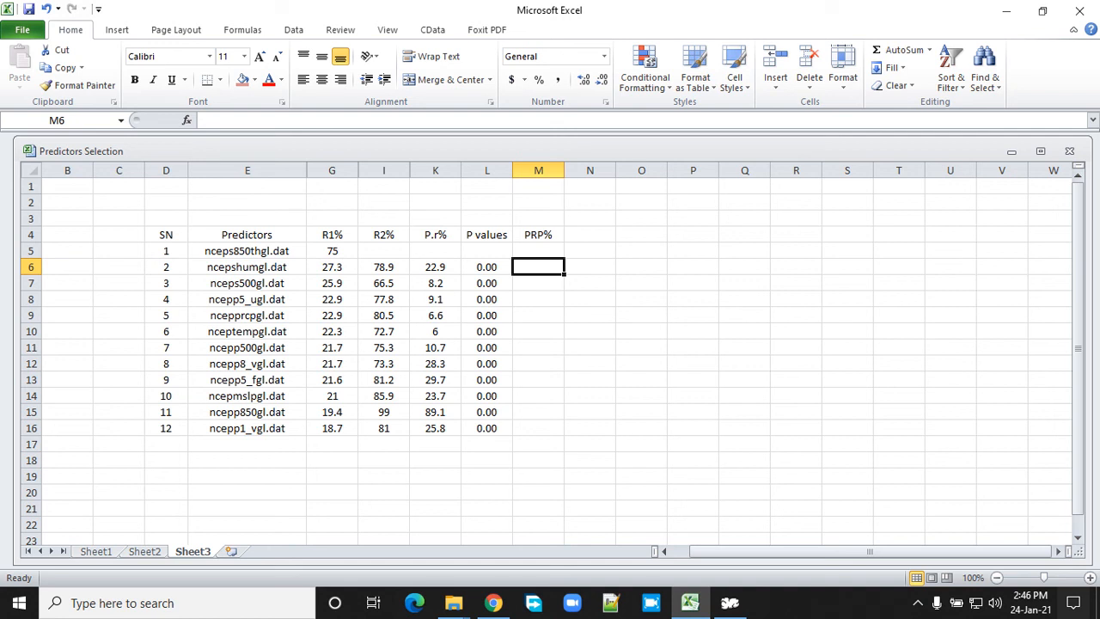
text(=)
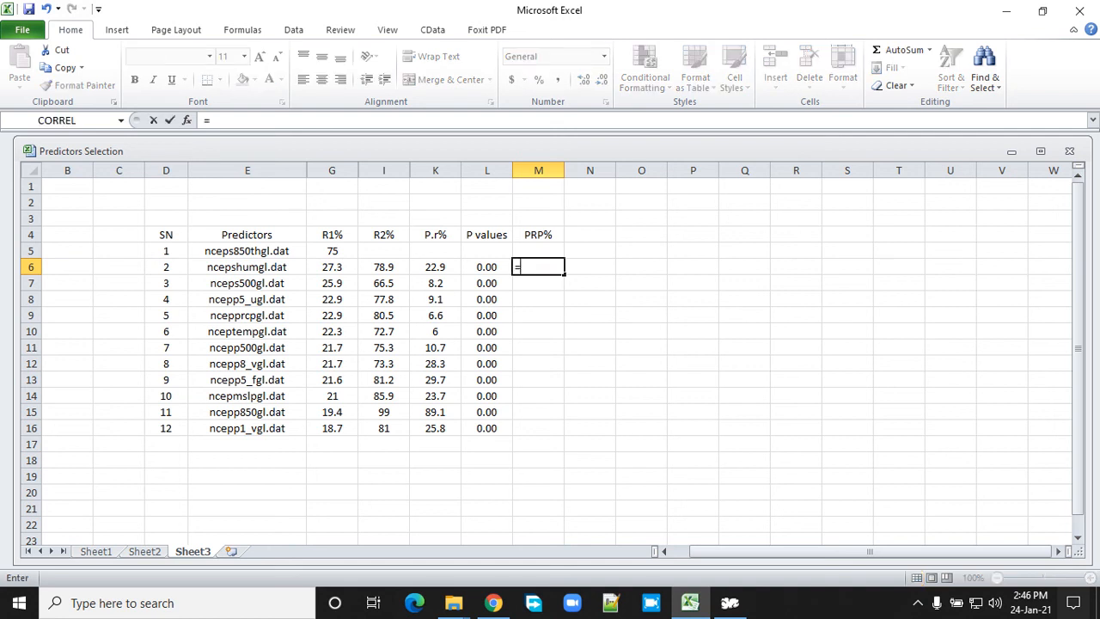
click(434, 267)
key(BackSpace)
key(BackSpace)
text(()
click(435, 268)
text(-G6)
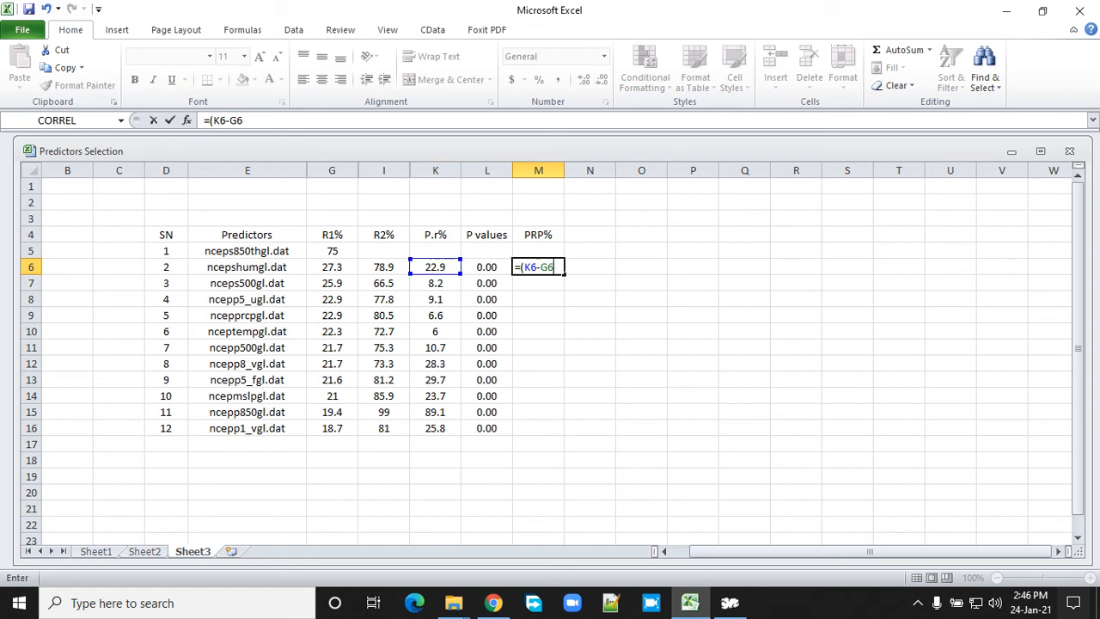
text()/)
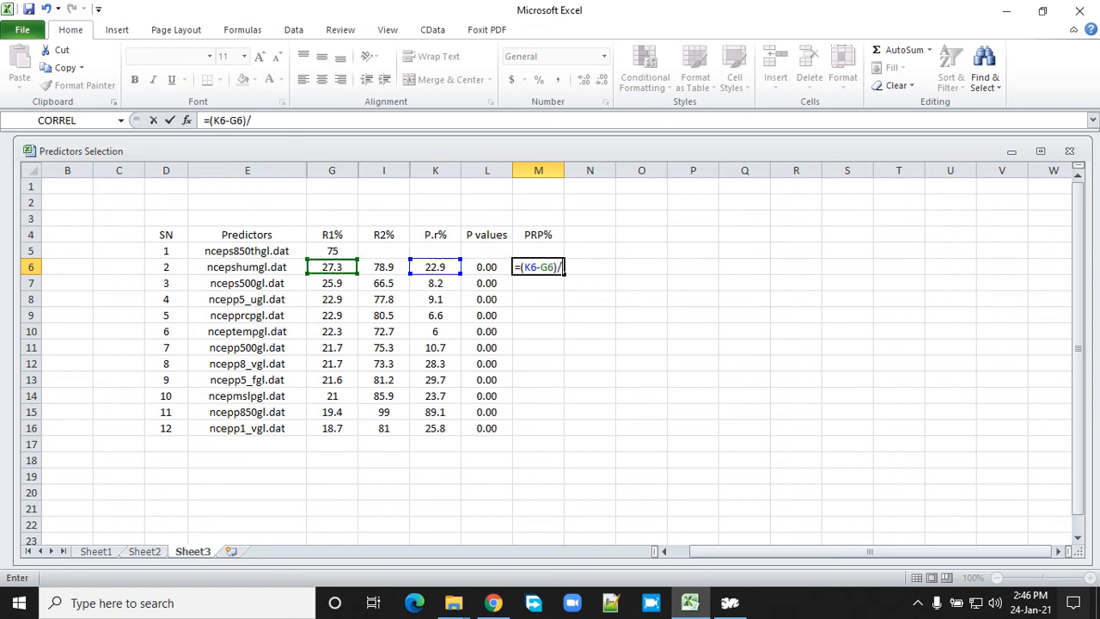
text(G6*100)
key(Return)
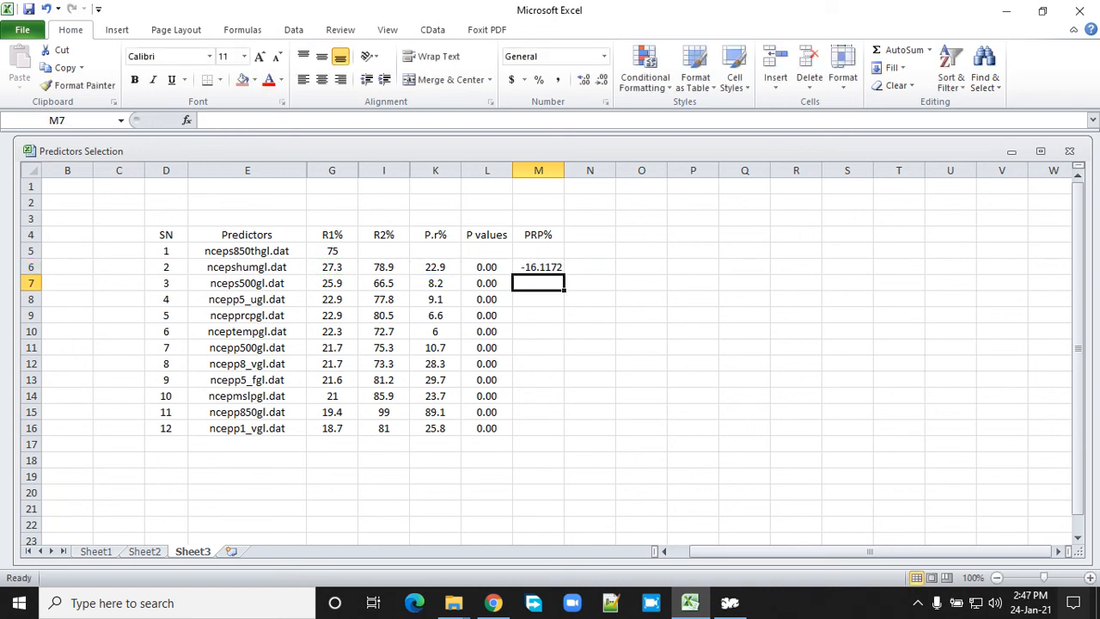
key(Up)
double_click(565, 274)
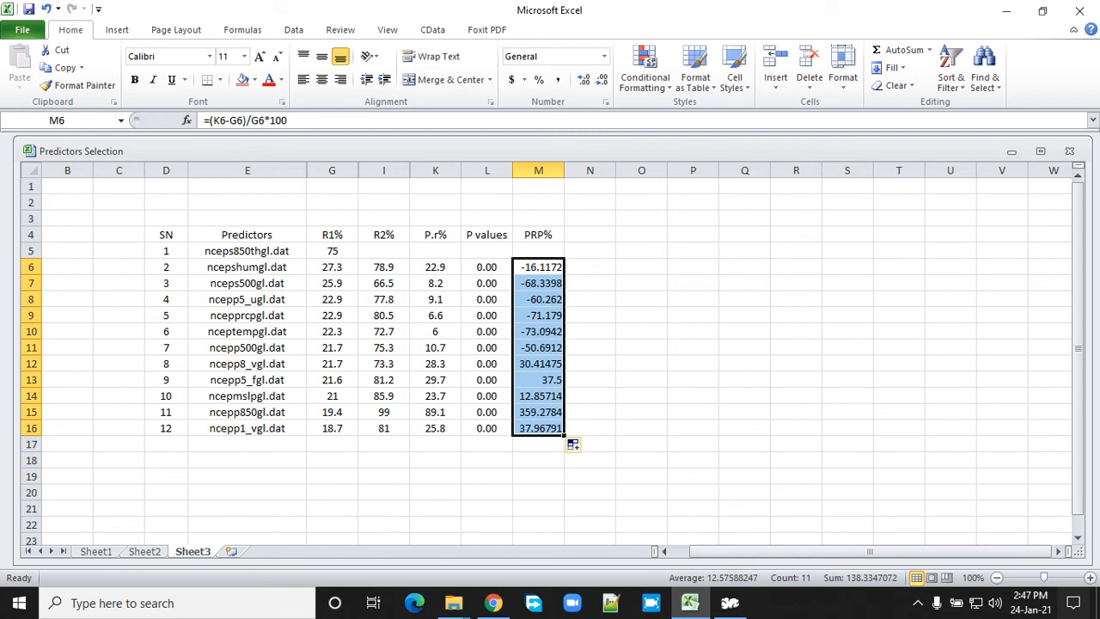
Copy the PRP% header from M4 into N4
click(538, 235)
key(ctrl+c)
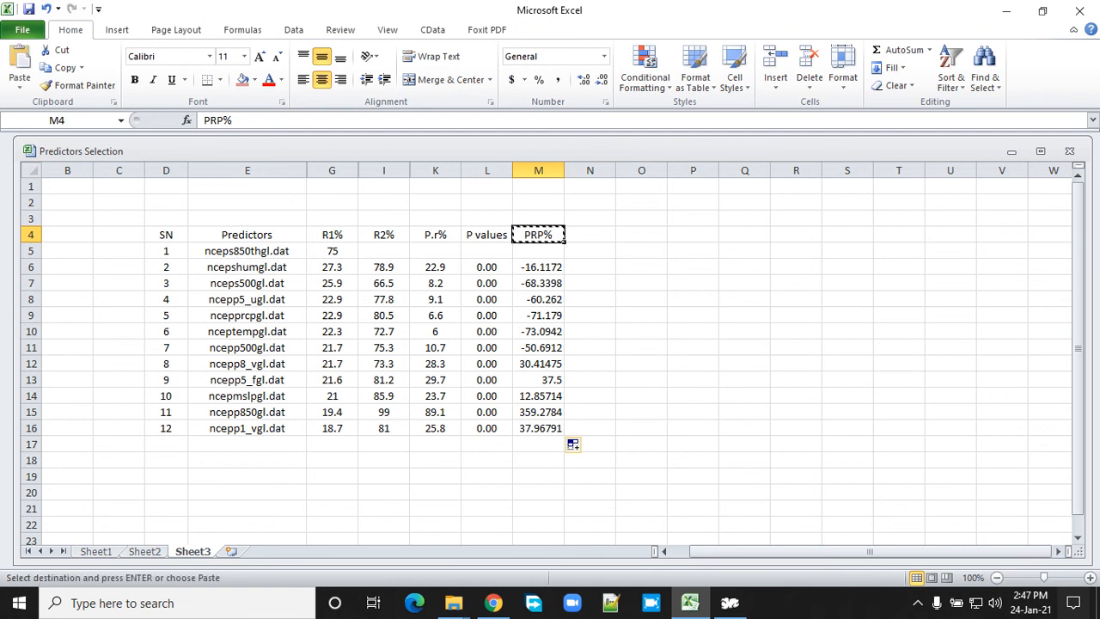
click(589, 234)
key(ctrl+v)
Enter =ABS(M6) in N6 and fill the absolute PRP% formula down to N16
click(589, 268)
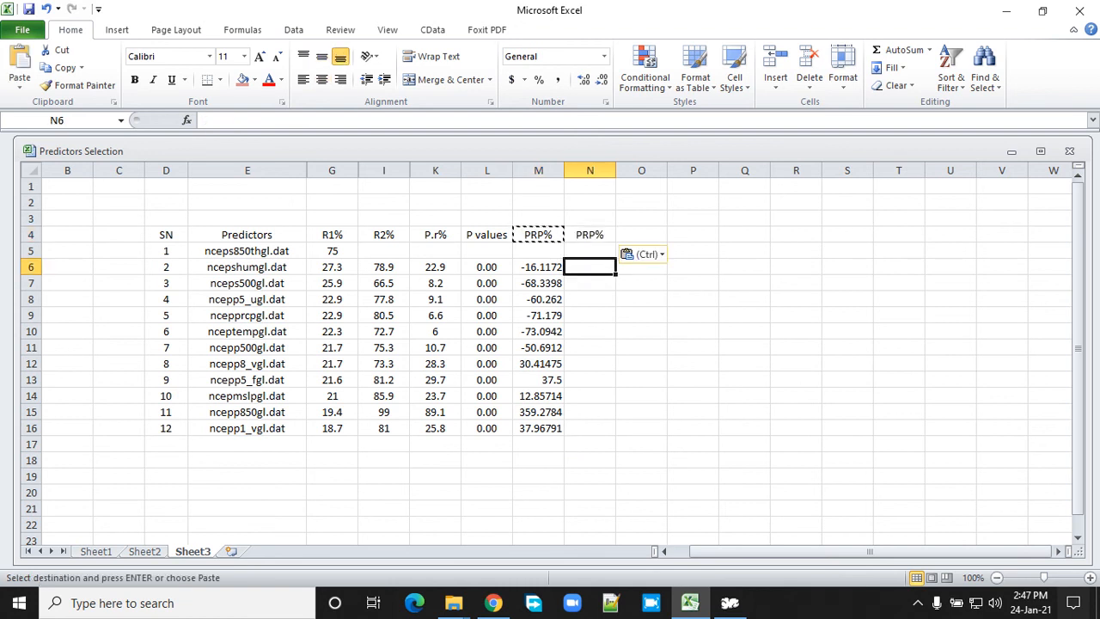
text(=abs()
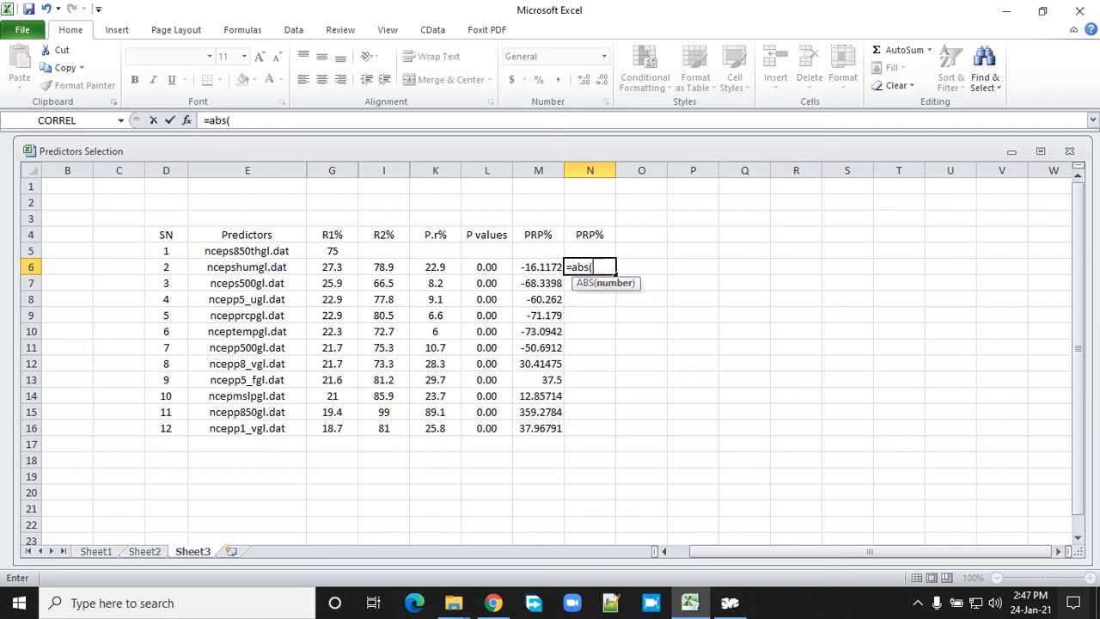
key(Left)
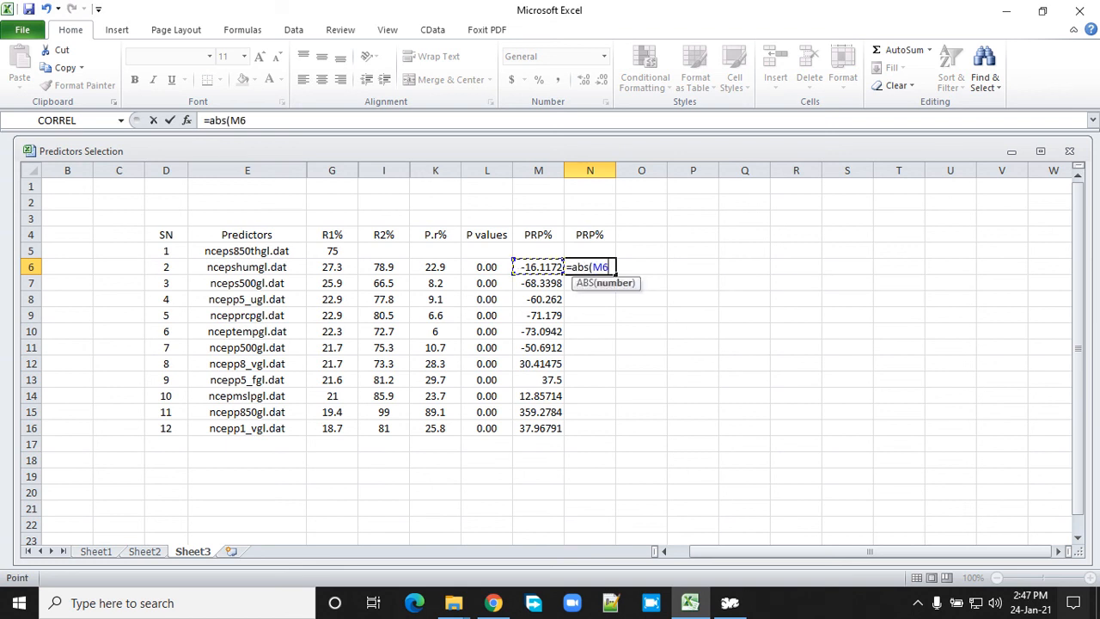
text())
key(Return)
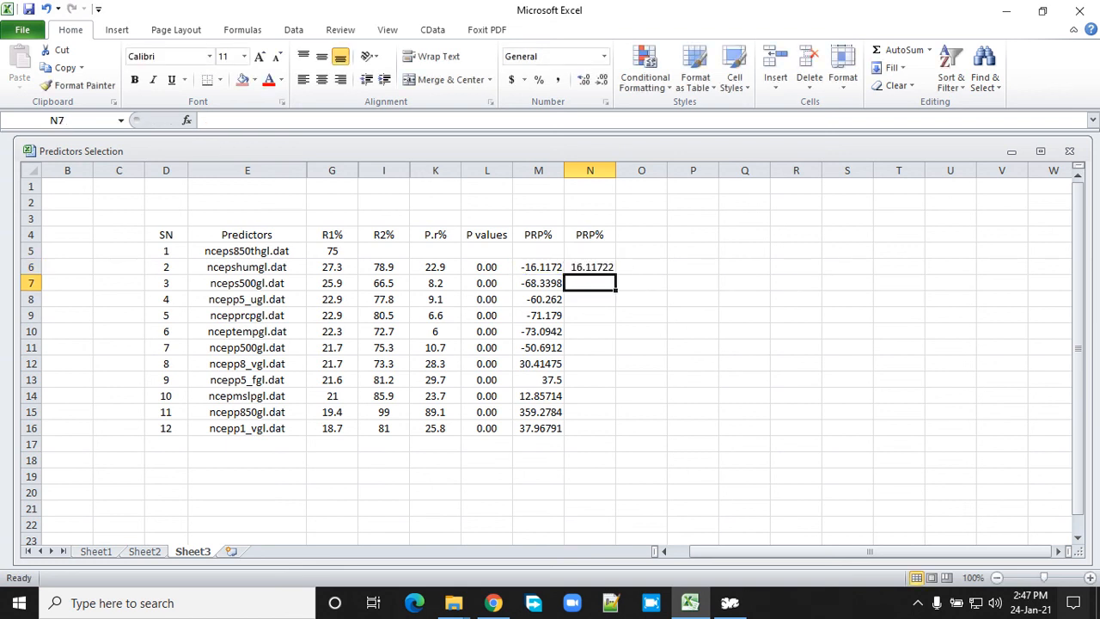
click(590, 267)
double_click(616, 273)
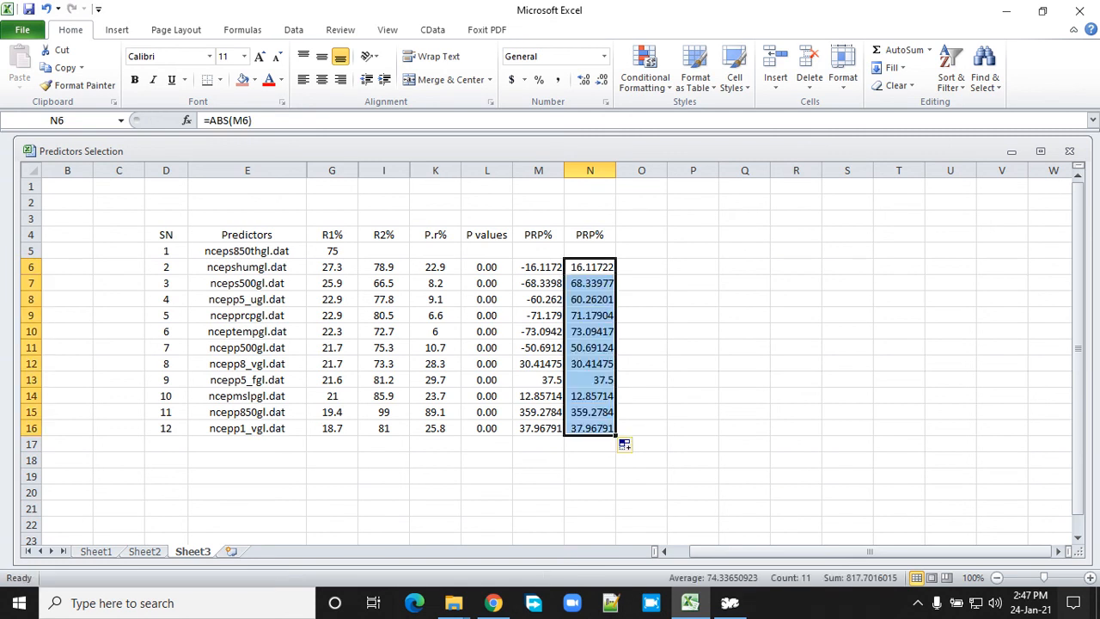
Hide column M with the signed PRP% values
right_click(538, 170)
click(591, 371)
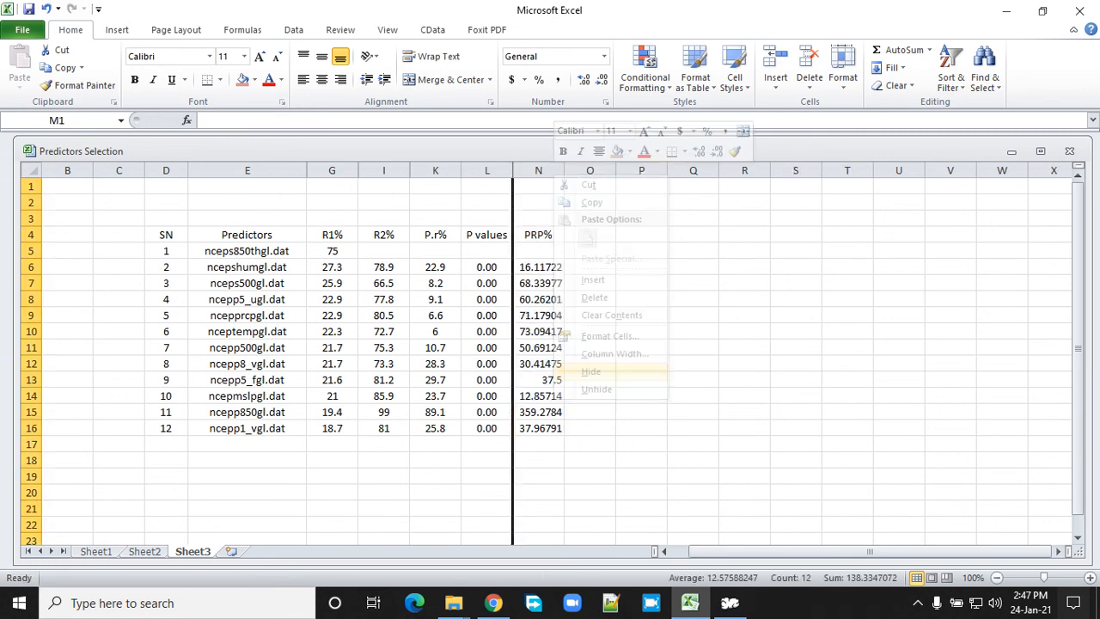
click(693, 379)
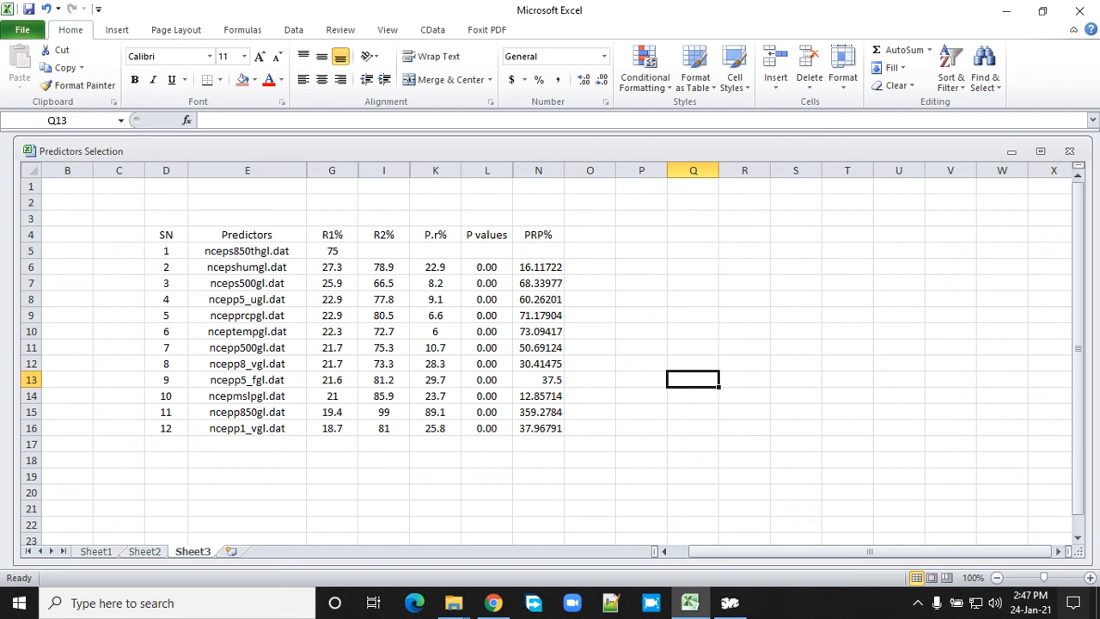
Format the PRP% values in N6:N16 to two decimal places and centre them horizontally
click(539, 170)
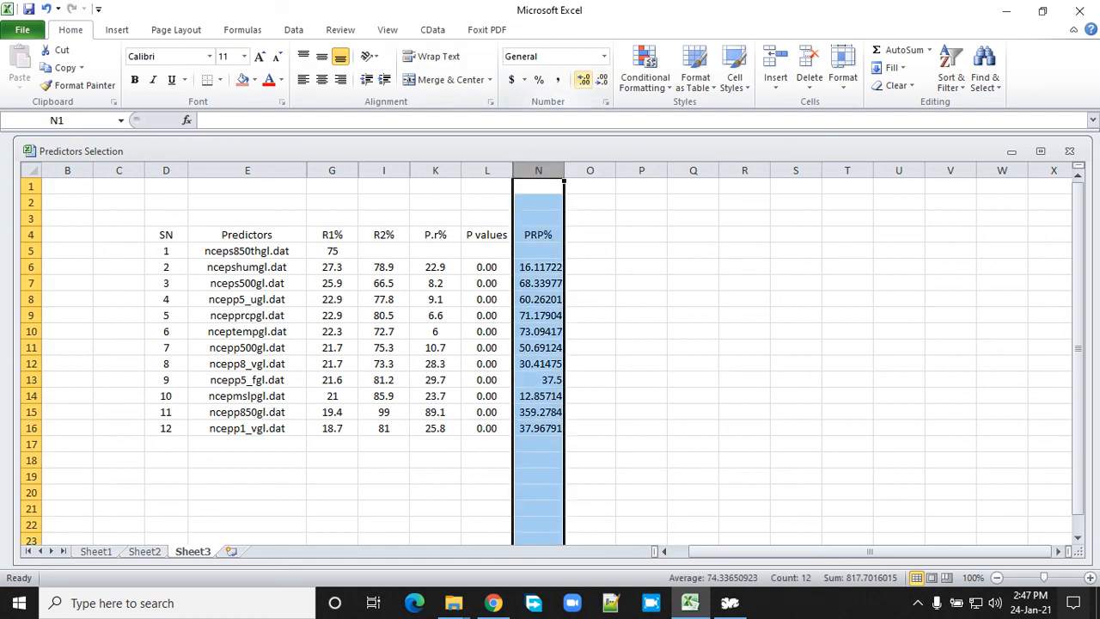
click(590, 250)
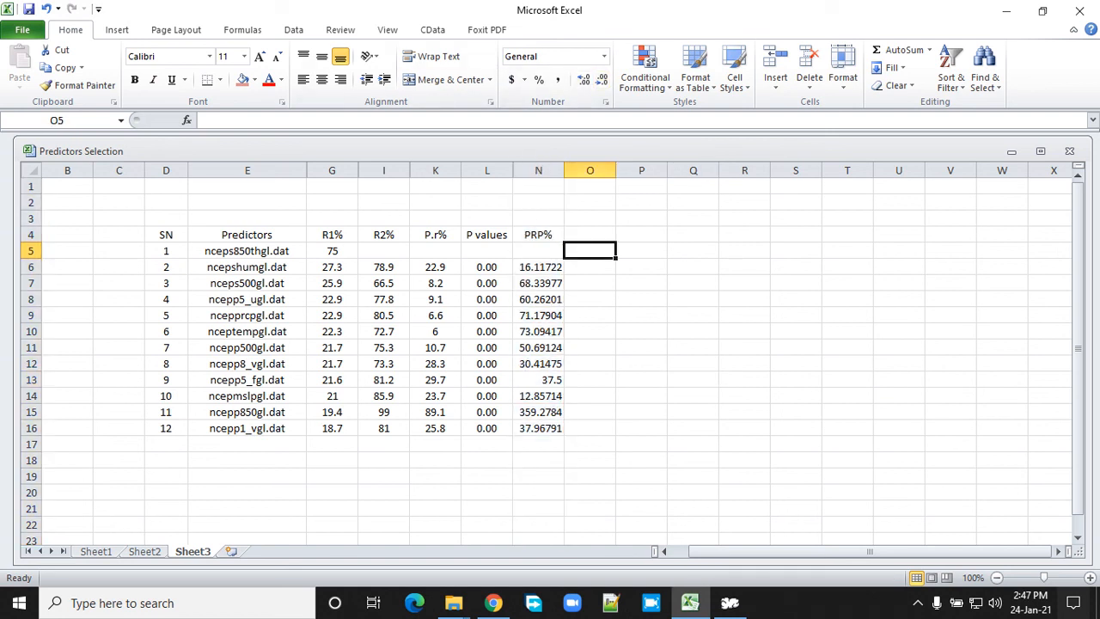
drag(538, 267, 538, 428)
click(583, 79)
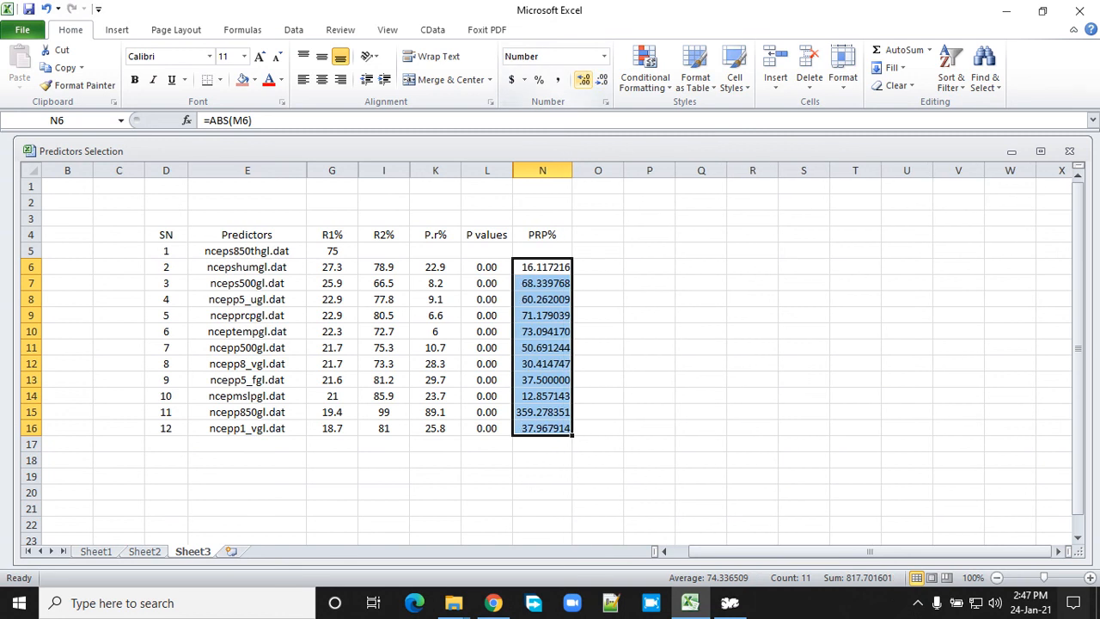
click(602, 79)
click(602, 79)
click(602, 79)
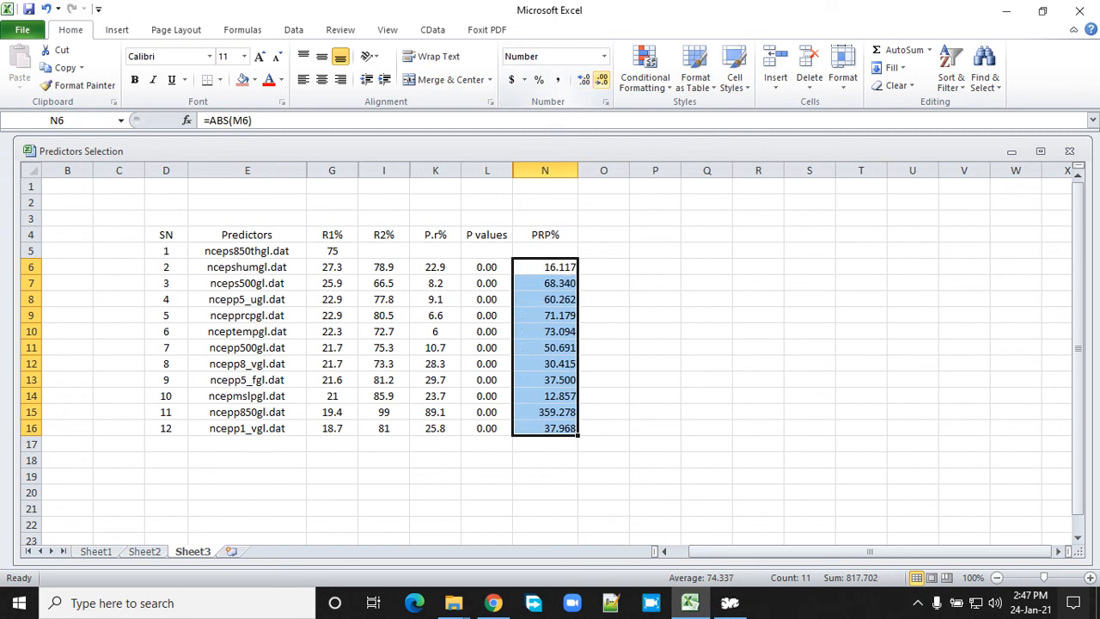
click(602, 79)
click(322, 79)
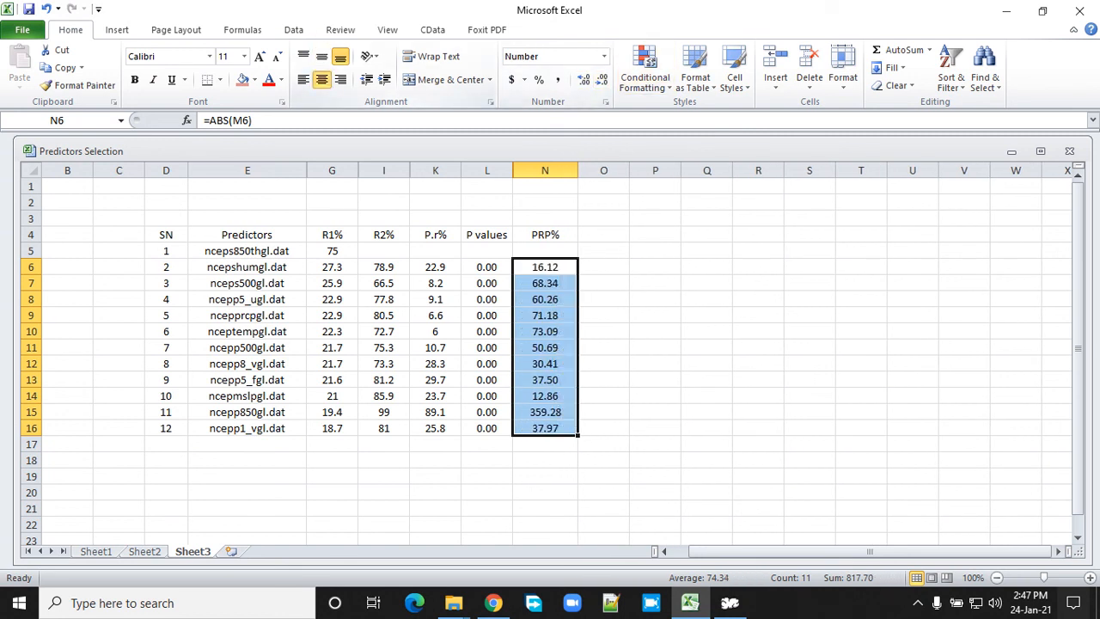
click(655, 315)
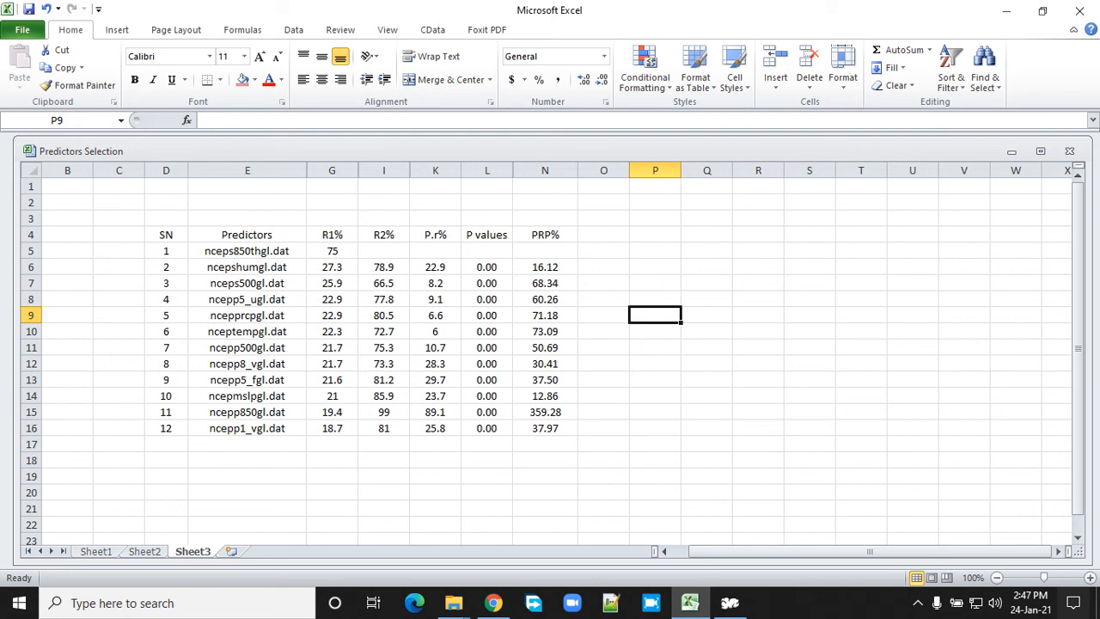
Fill the whole predictor table D4:N16 with yellow
drag(166, 235, 545, 428)
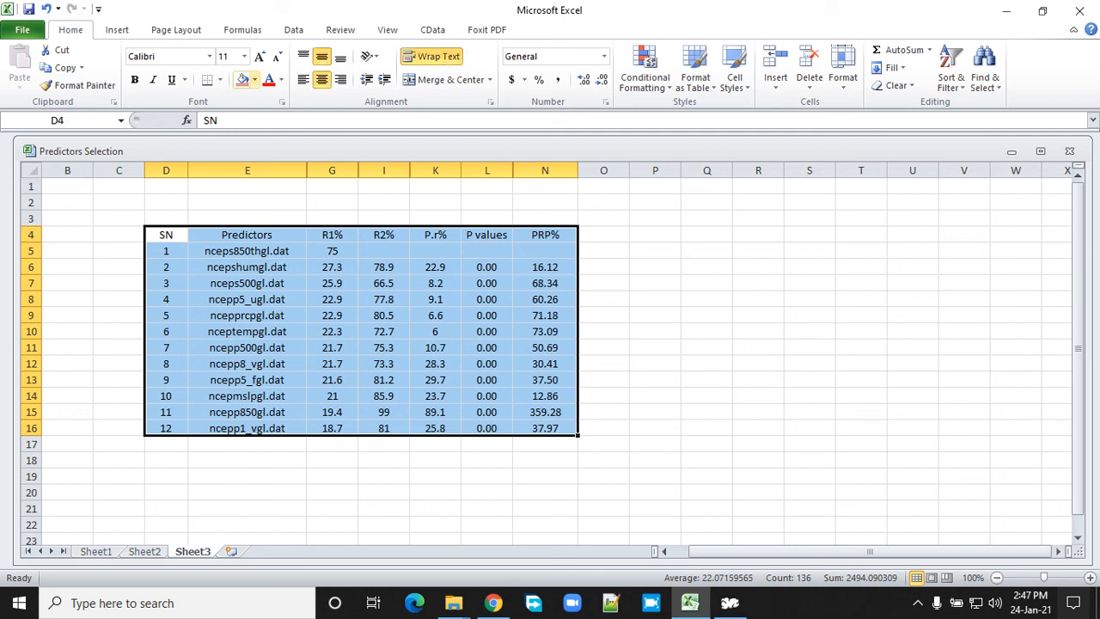
click(254, 80)
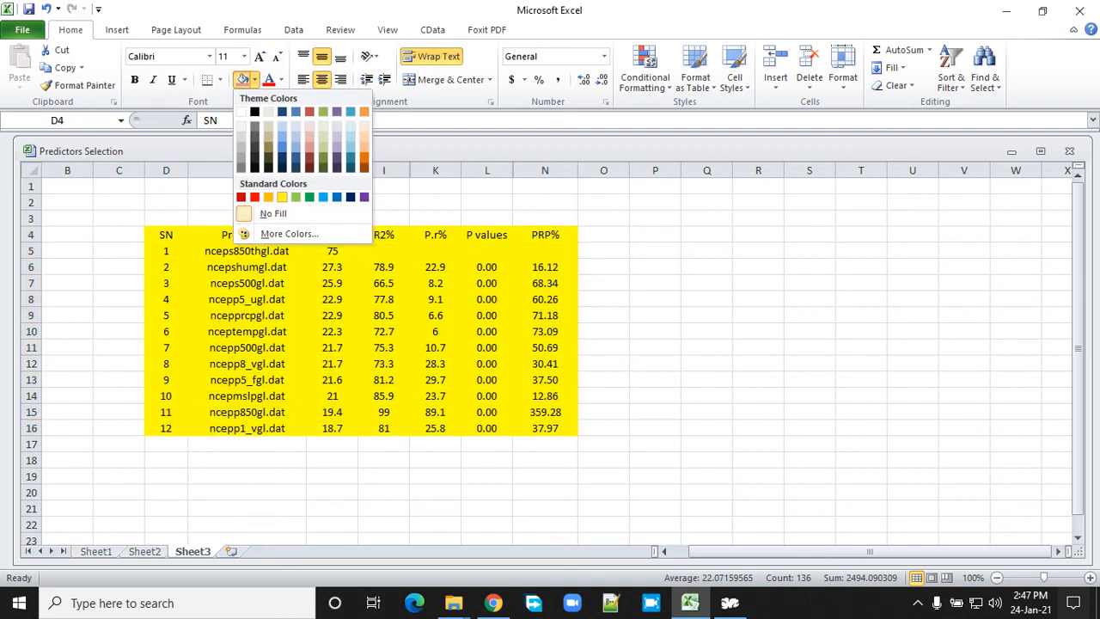
click(282, 197)
click(707, 266)
Fill the numeric results in G6:N16 with dark olive green
drag(332, 251, 487, 428)
click(707, 380)
drag(332, 267, 545, 428)
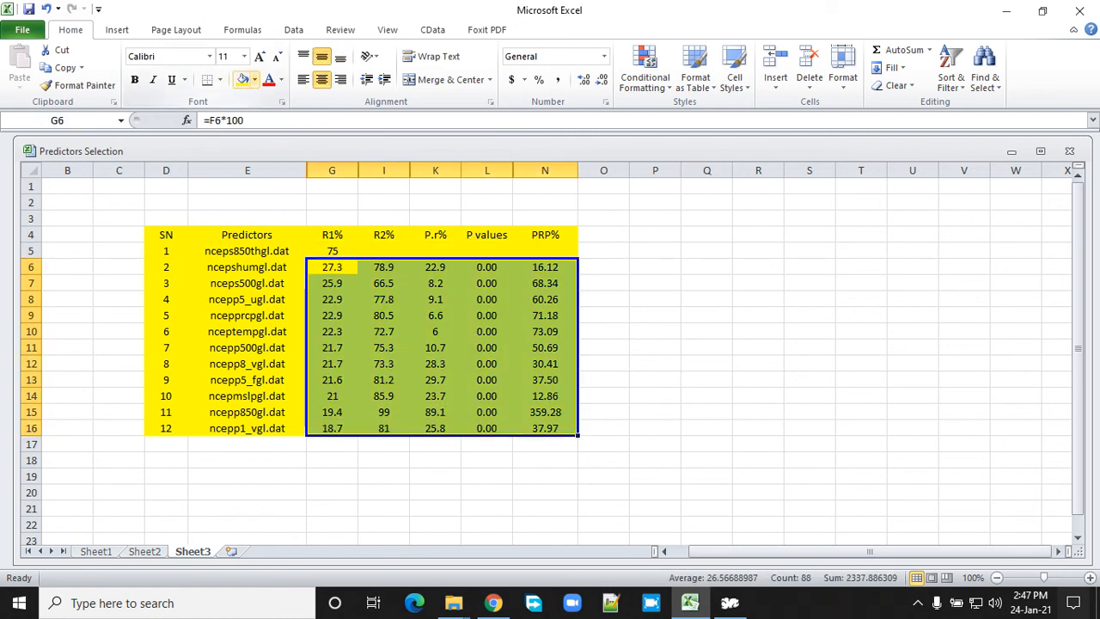
click(254, 80)
click(324, 165)
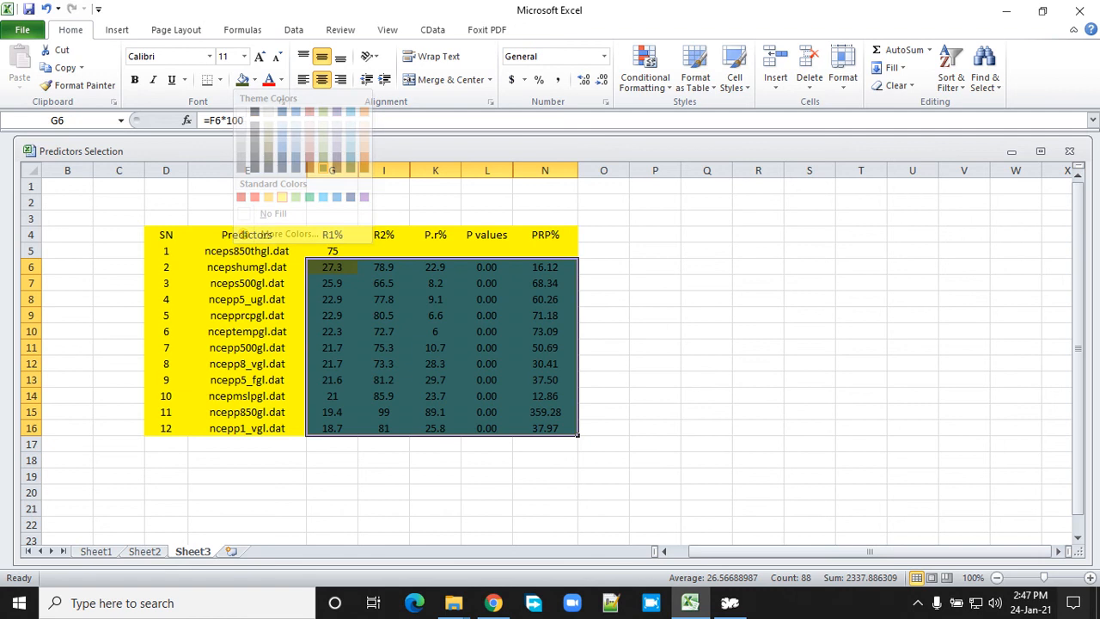
click(706, 331)
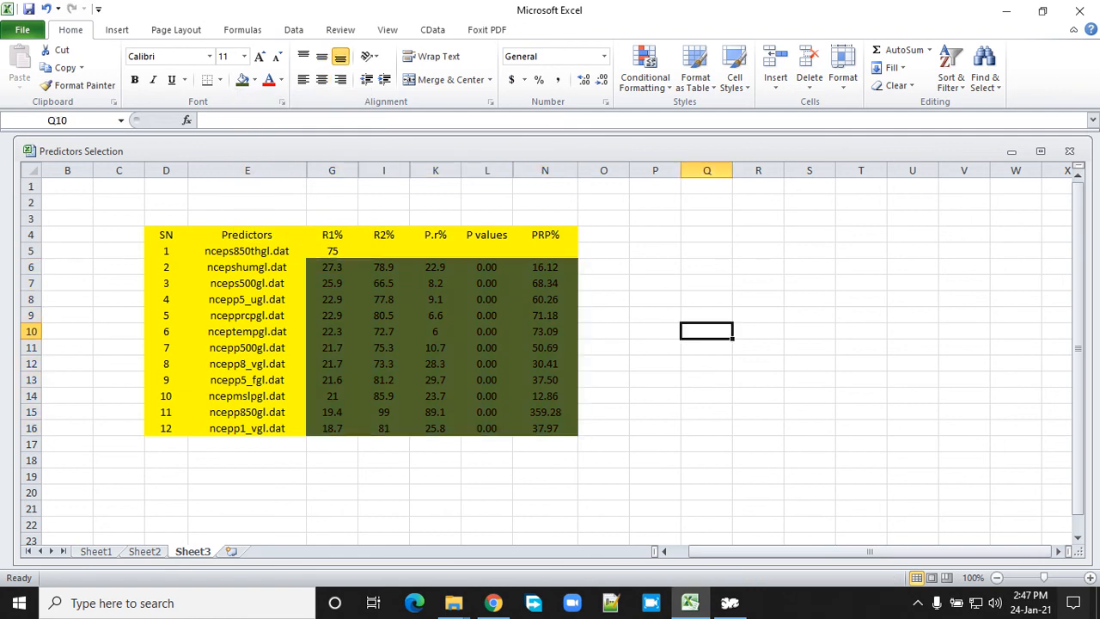
Highlight the ncepp850gl.dat row, D15:N15, with a tan fill
drag(545, 412, 332, 428)
click(655, 412)
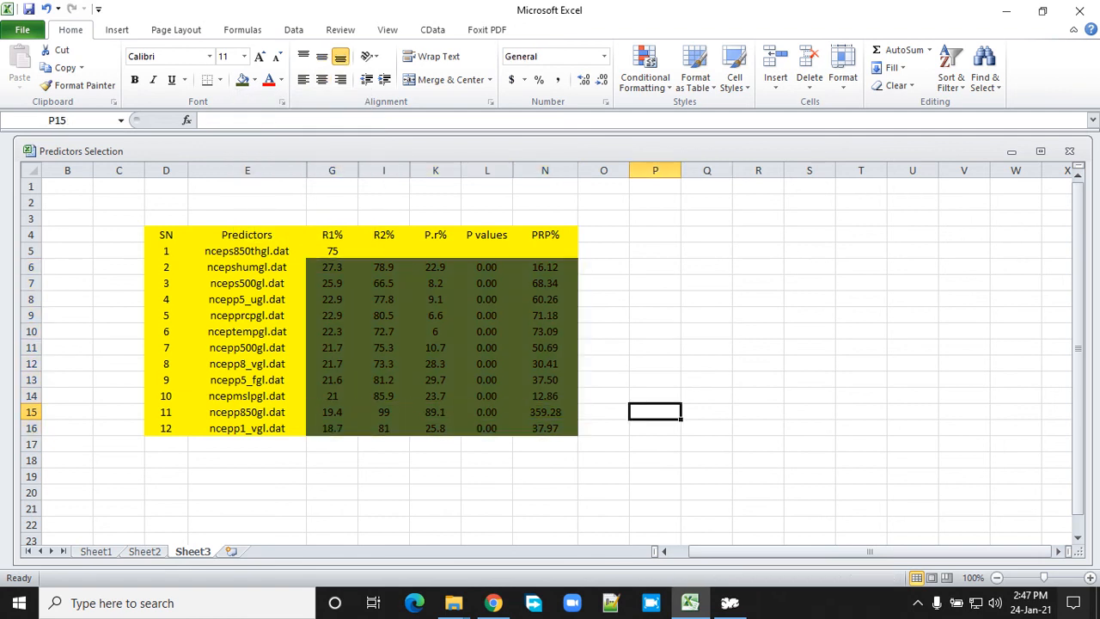
click(545, 412)
drag(545, 411, 166, 412)
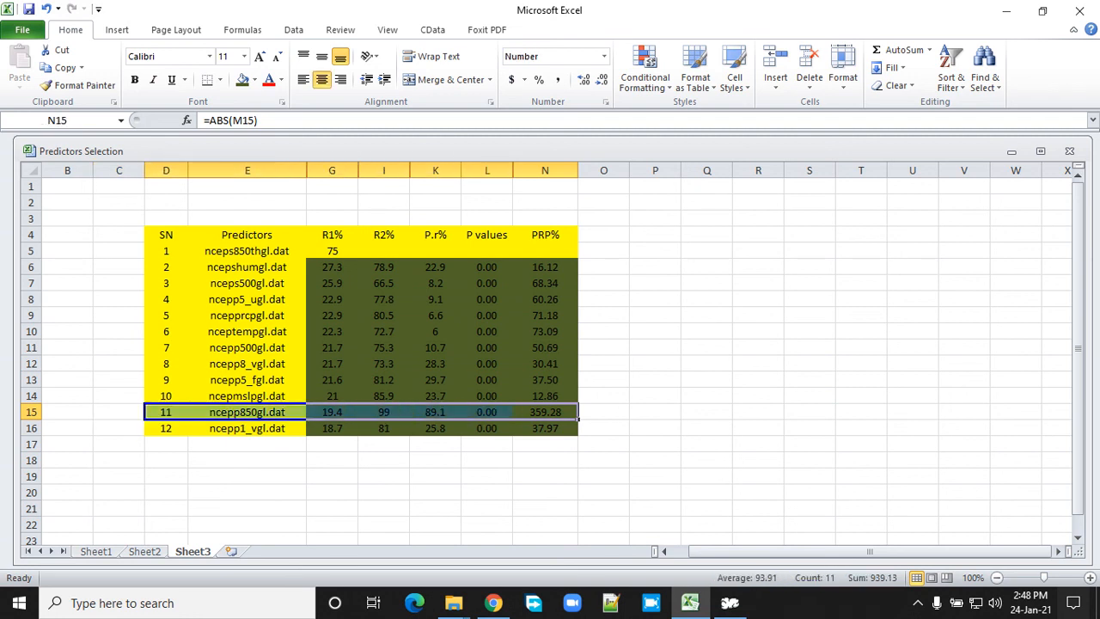
click(281, 80)
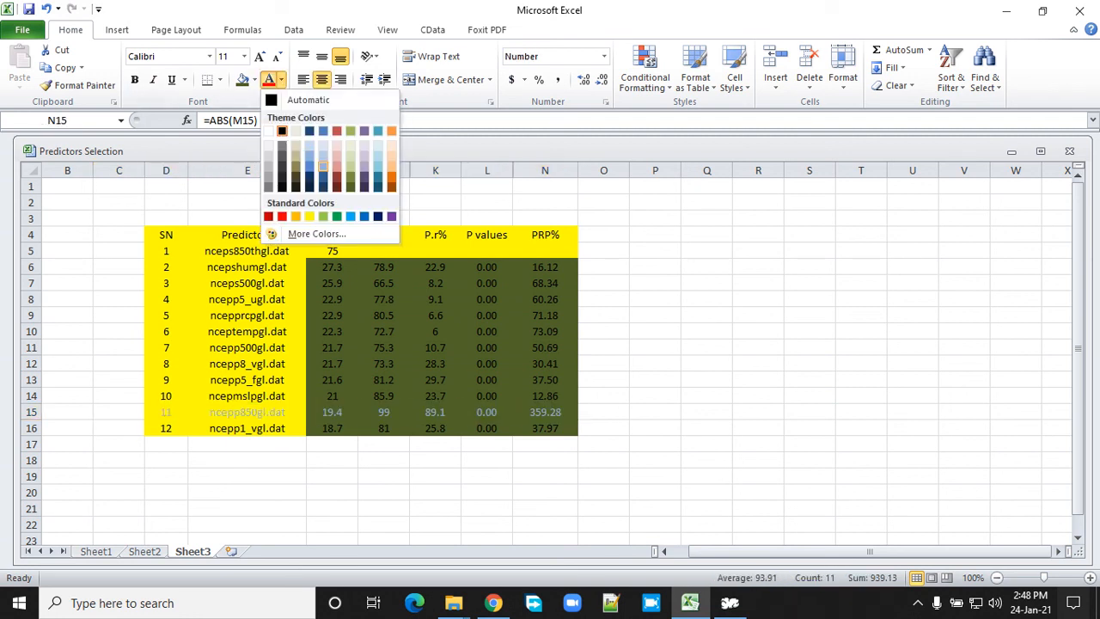
click(254, 80)
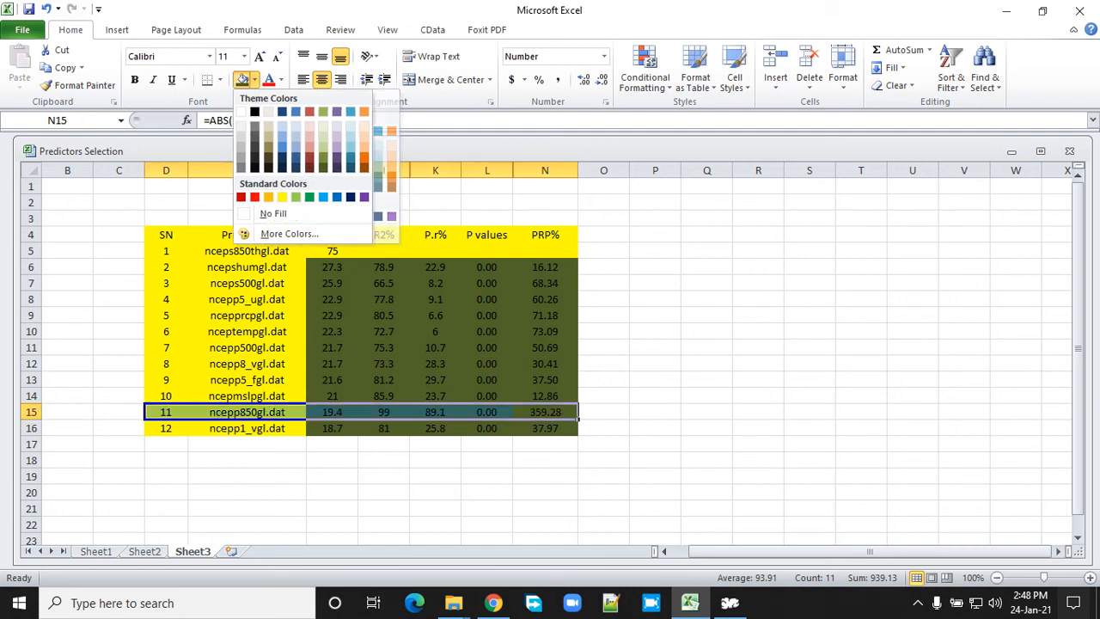
click(268, 136)
click(758, 331)
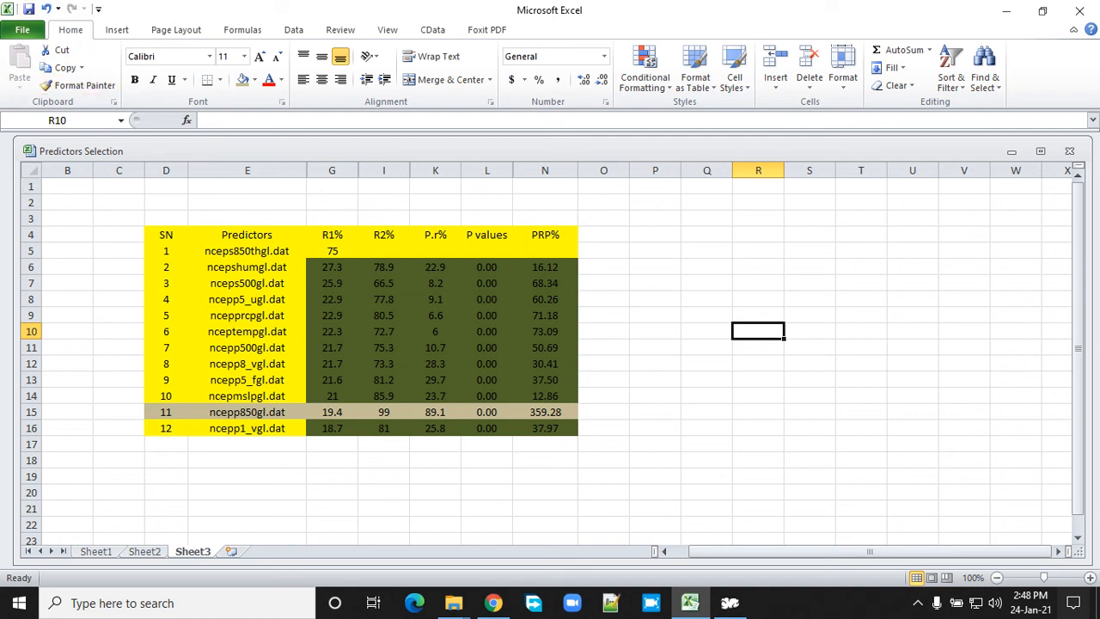
Return to Sheet1 to review the ranked correlation coefficients of the predictors
key(ctrl+Page_Up)
key(ctrl+Page_Up)
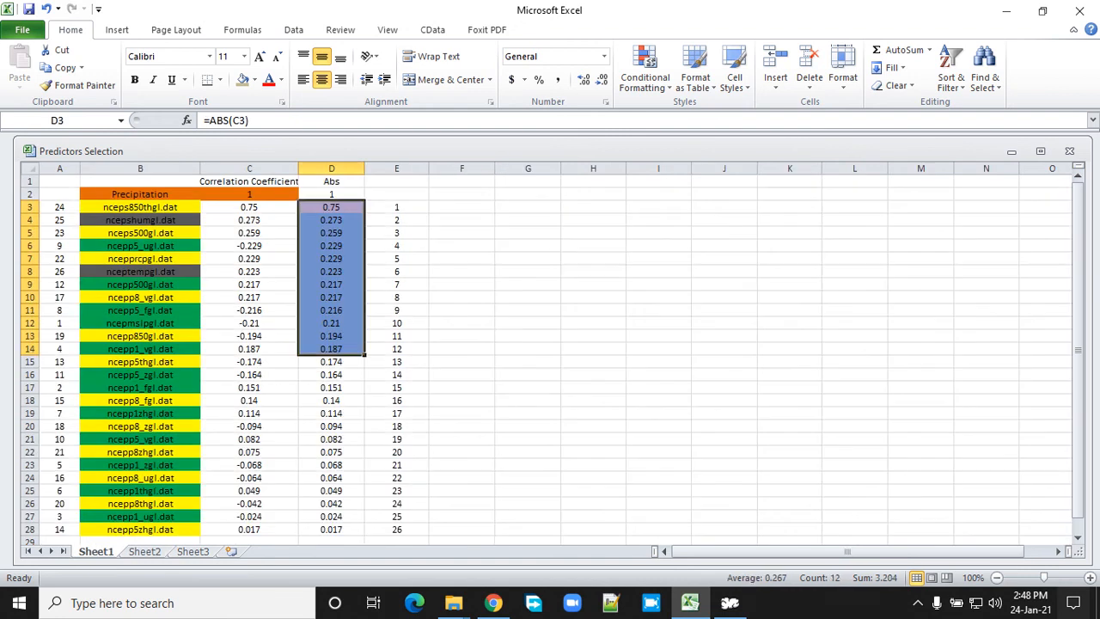